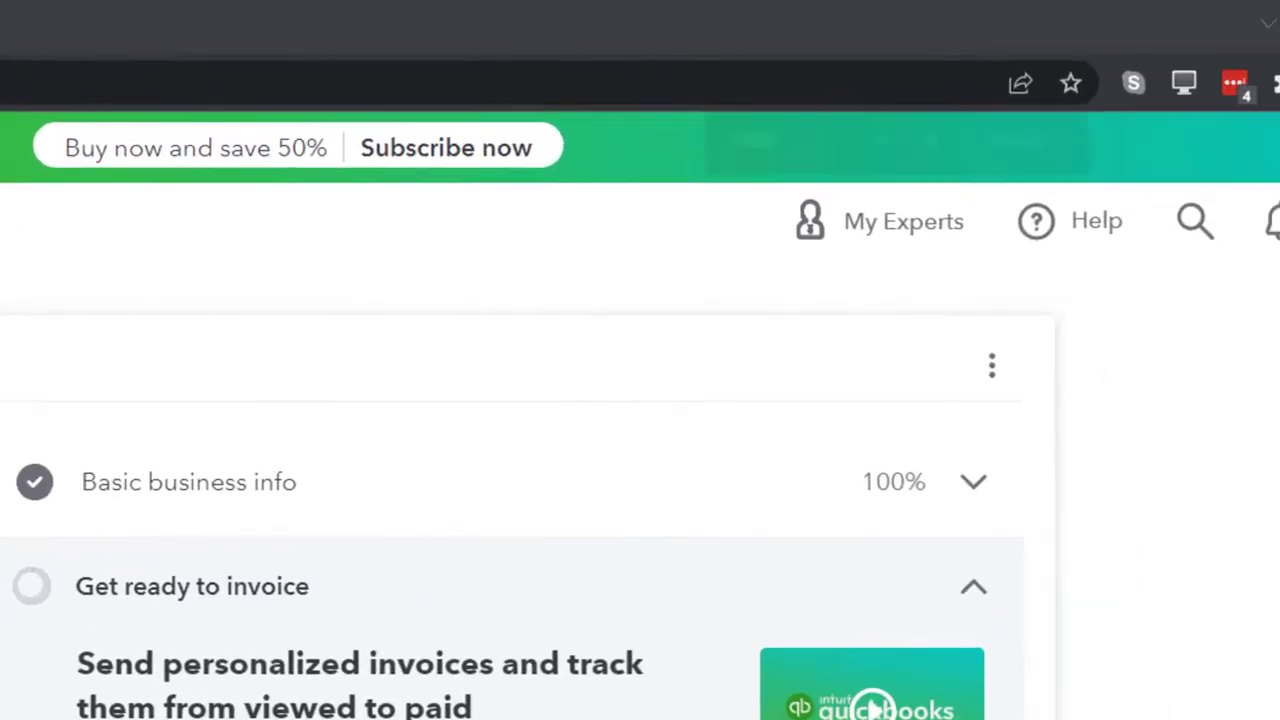
Enlarge the page zoom and open the settings menu to check which QuickBooks view is active.
{"action": "key", "text": "ctrl+plus"}
{"action": "key", "text": "ctrl+plus"}
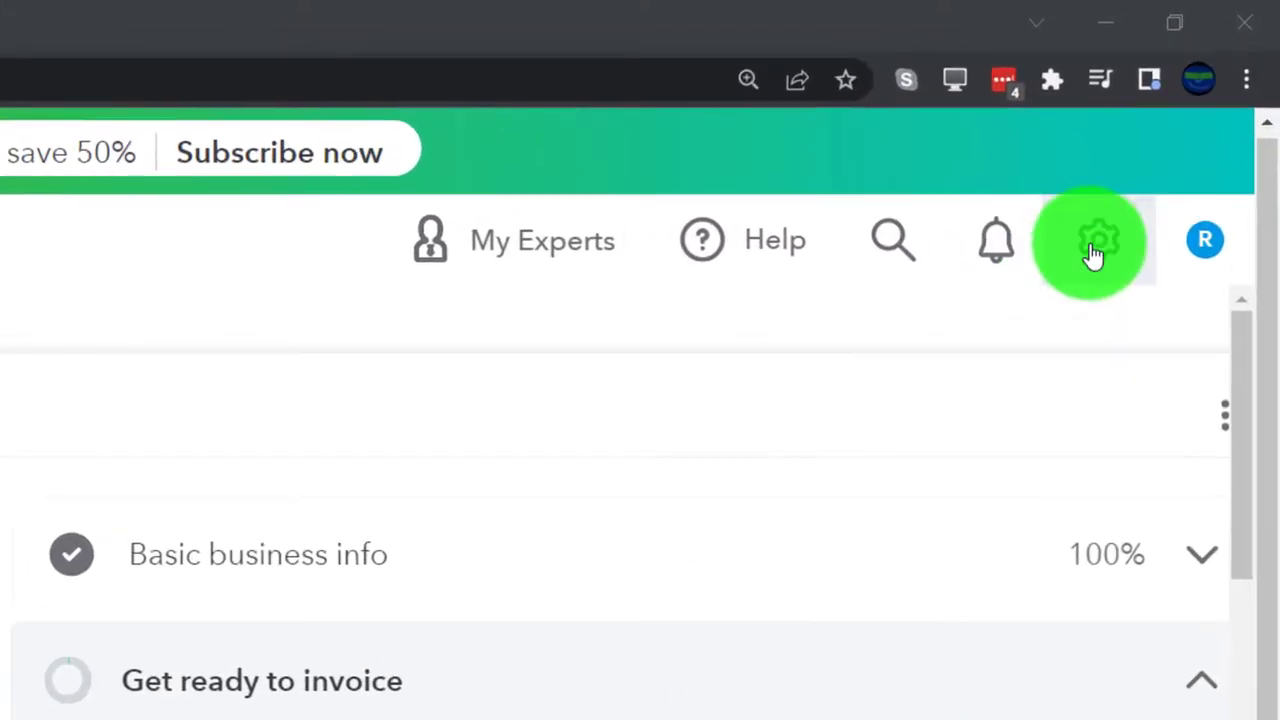
{"action": "left_click", "coordinate": [1180, 134]}
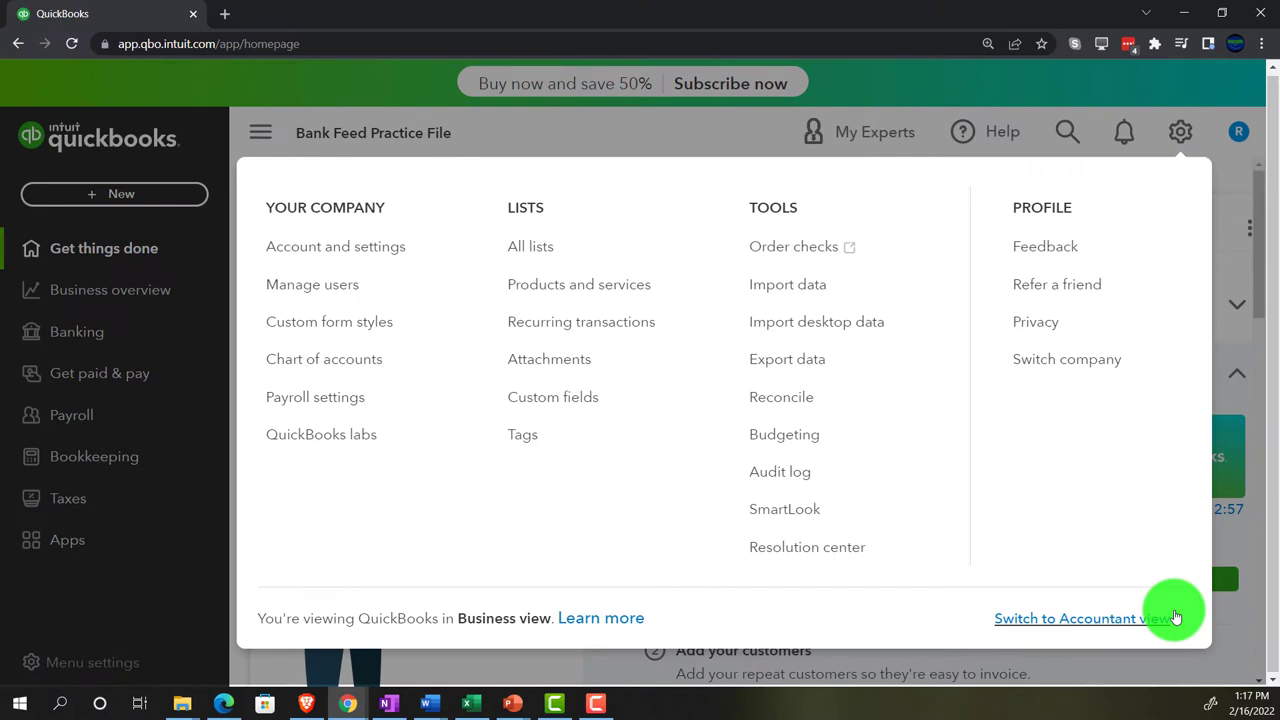
Switch to Edge to view the sample company's dashboard and return to the Bank Feed Practice File.
{"action": "left_click", "coordinate": [225, 703]}
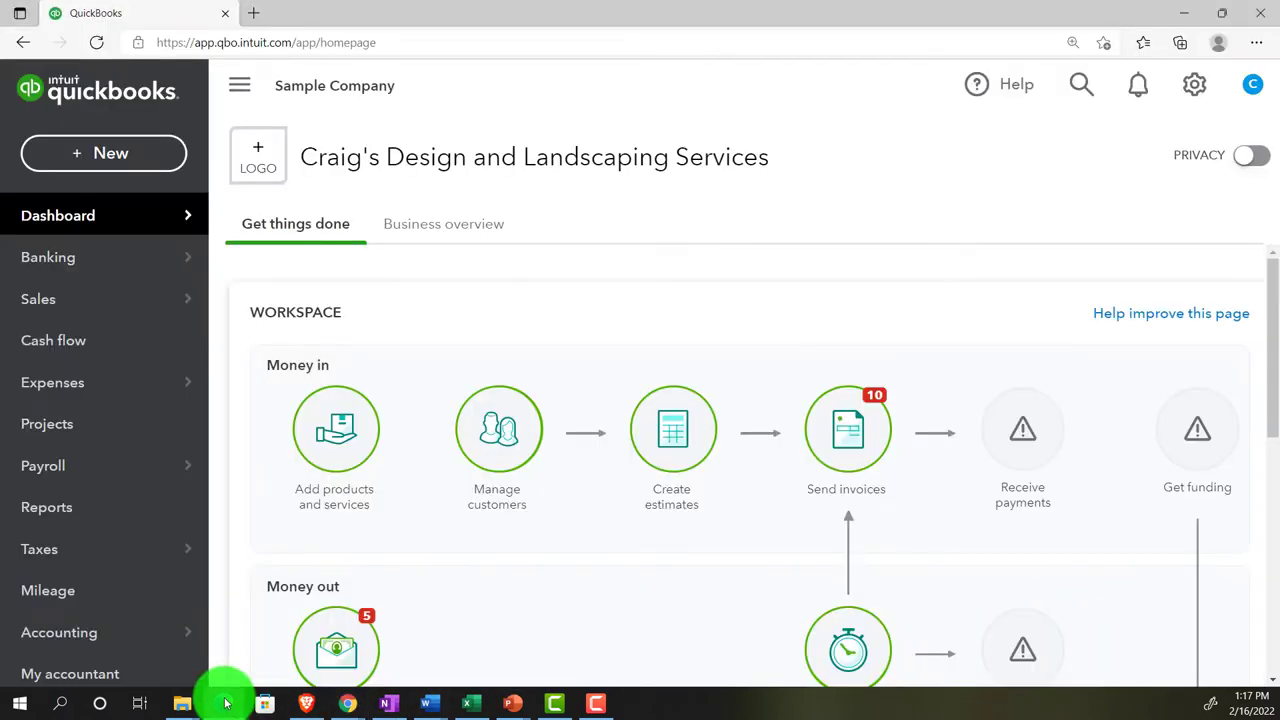
{"action": "left_click", "coordinate": [225, 703]}
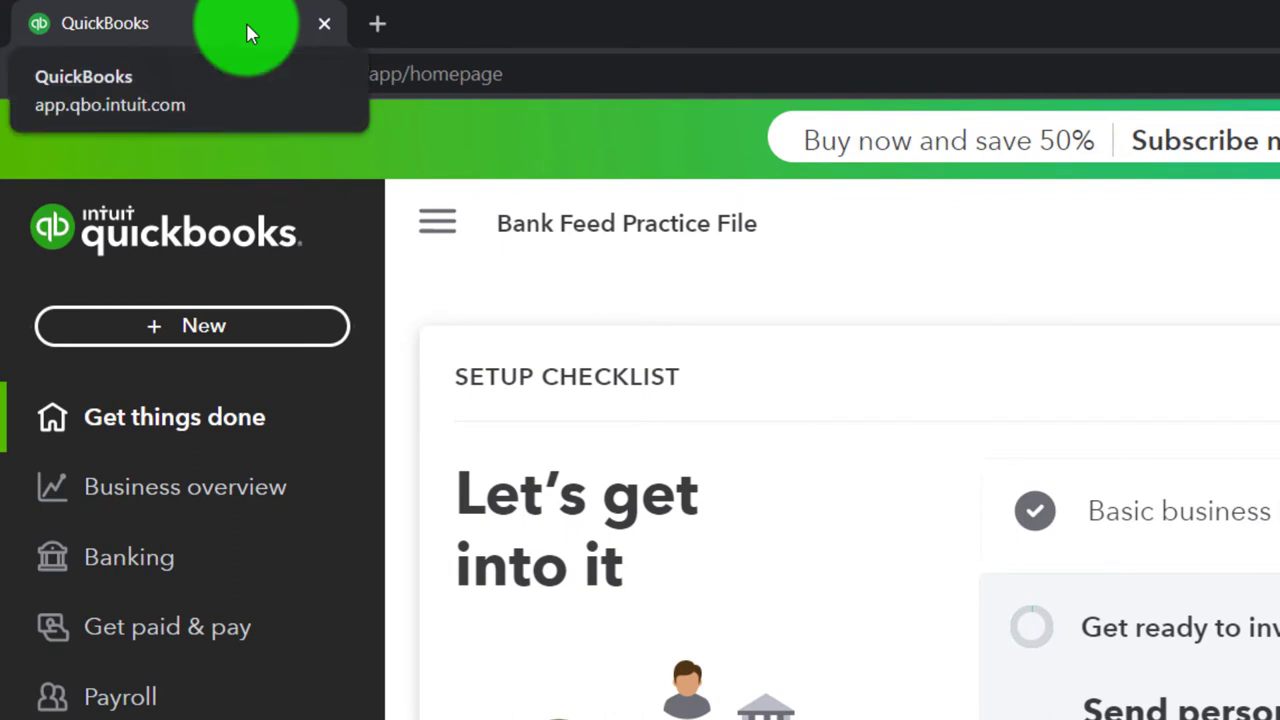
Duplicate the QuickBooks browser tab twice to have three tabs of the Bank Feed Practice File.
{"action": "right_click", "coordinate": [249, 31]}
{"action": "left_click", "coordinate": [298, 230]}
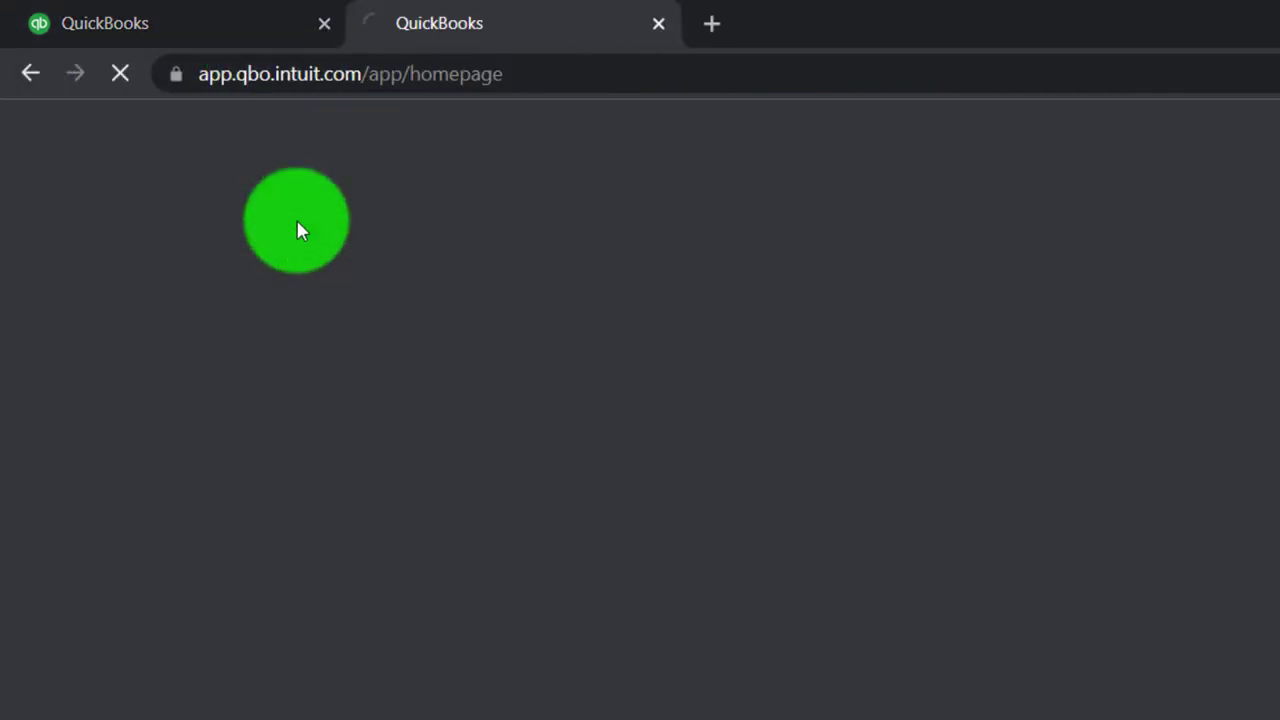
{"action": "left_click", "coordinate": [221, 32]}
{"action": "right_click", "coordinate": [221, 33]}
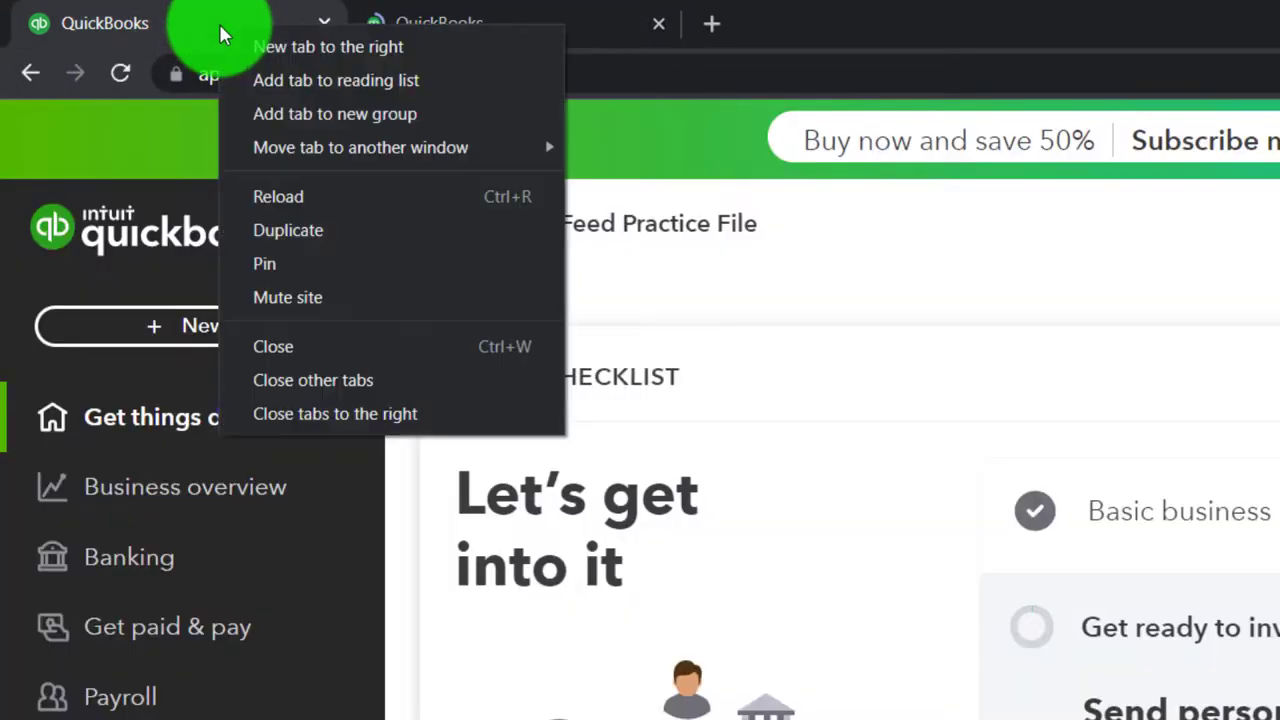
{"action": "key", "text": "Escape"}
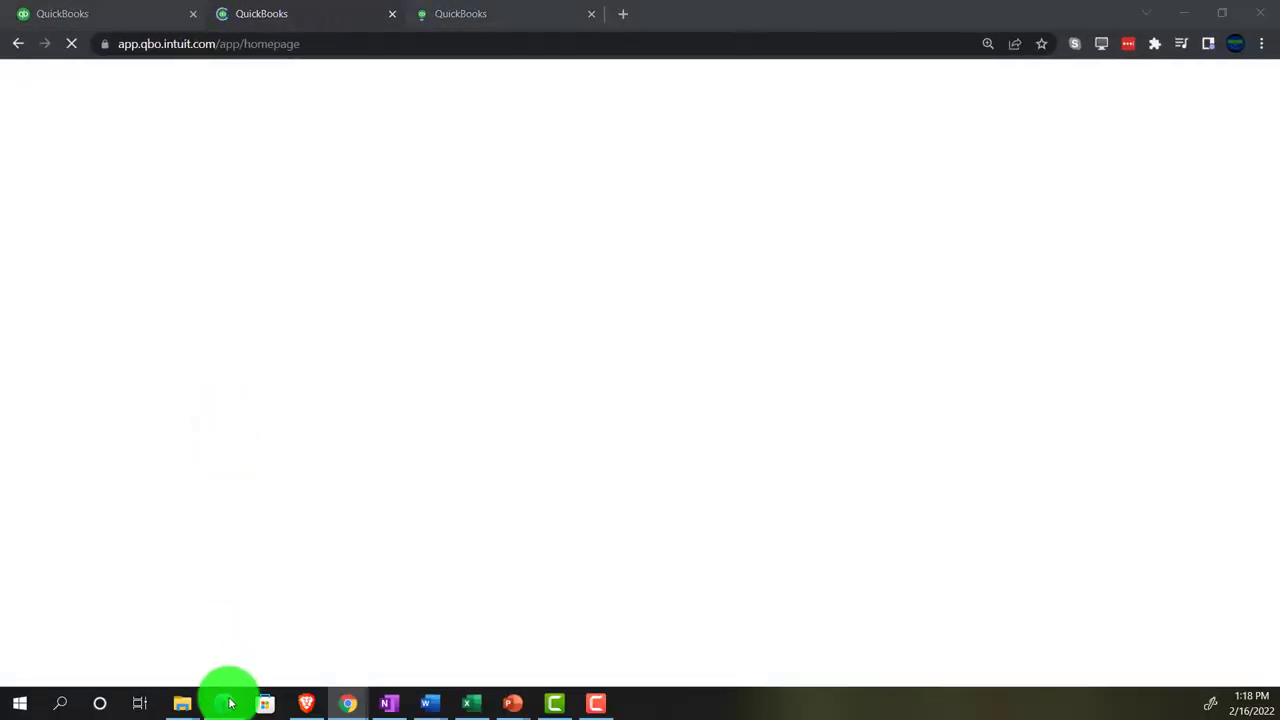
Check where Reports is located in the sample company in Edge and return to the practice file in Chrome.
{"action": "left_click", "coordinate": [226, 703]}
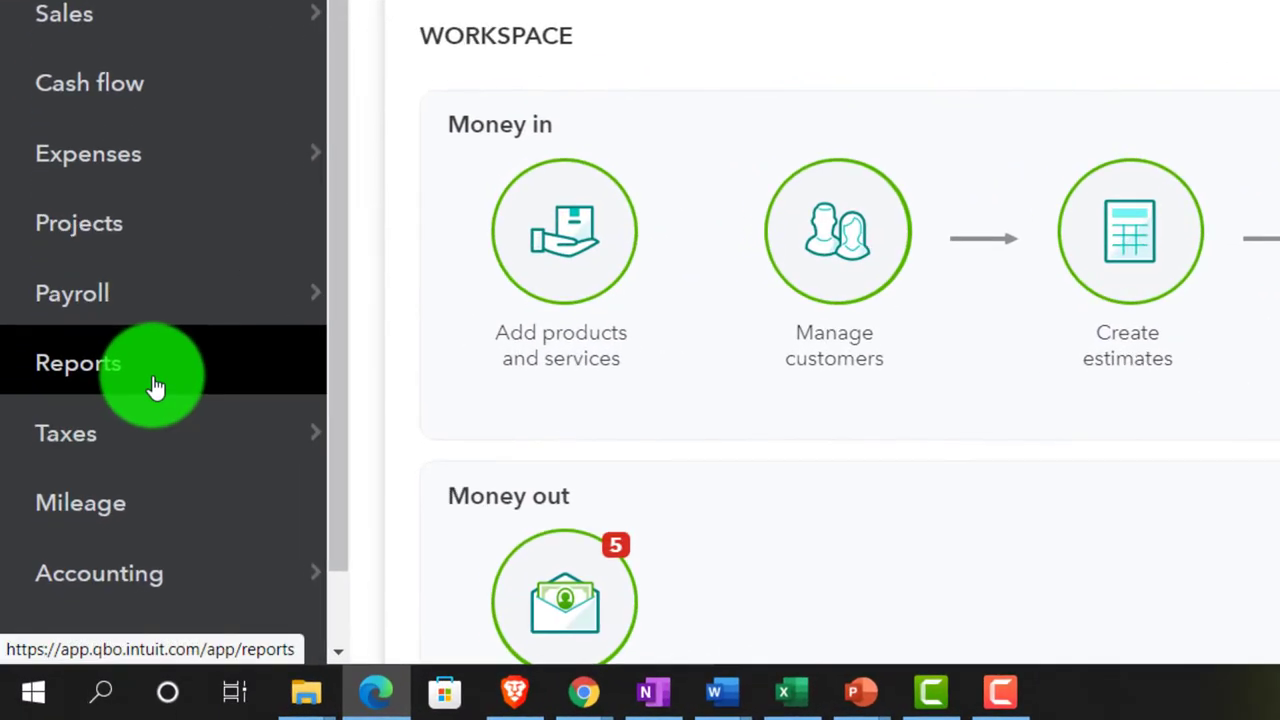
{"action": "mouse_move", "coordinate": [371, 686]}
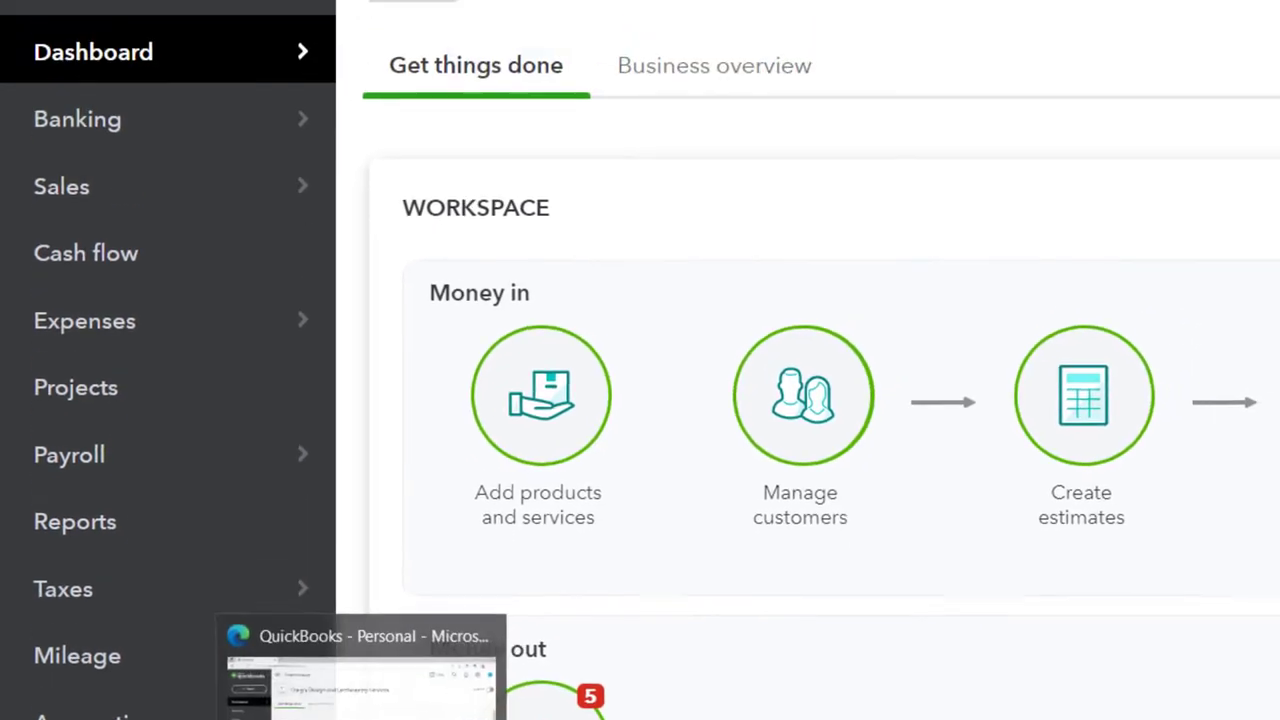
{"action": "left_click", "coordinate": [361, 716]}
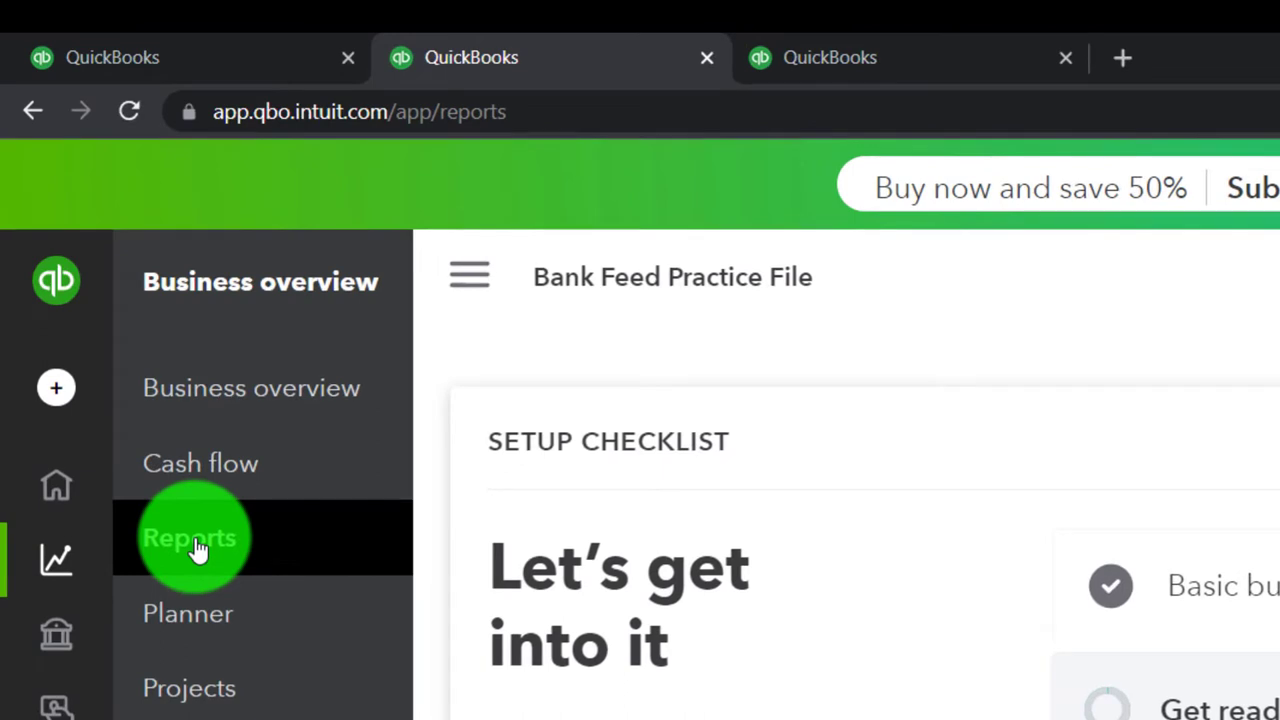
Open the Balance Sheet report in the second browser tab and run it for 01/01/2021 to 12/31/2021.
{"action": "left_click", "coordinate": [197, 548]}
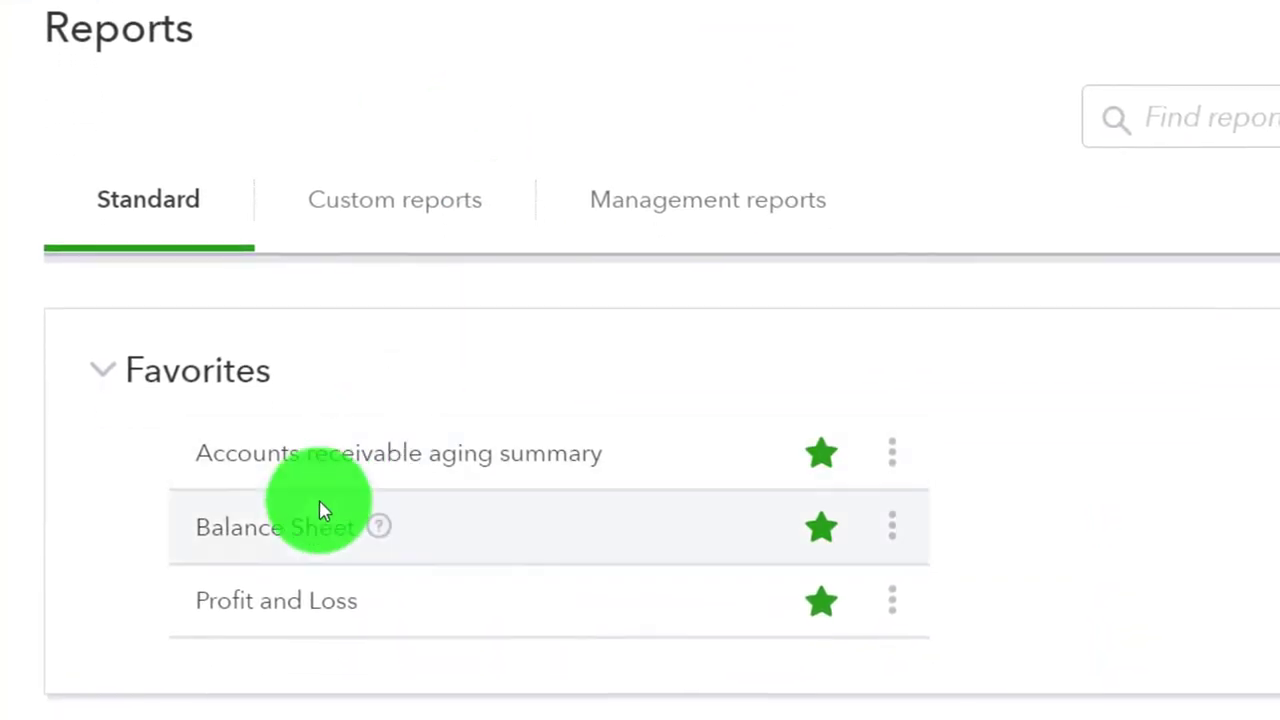
{"action": "left_click", "coordinate": [305, 528]}
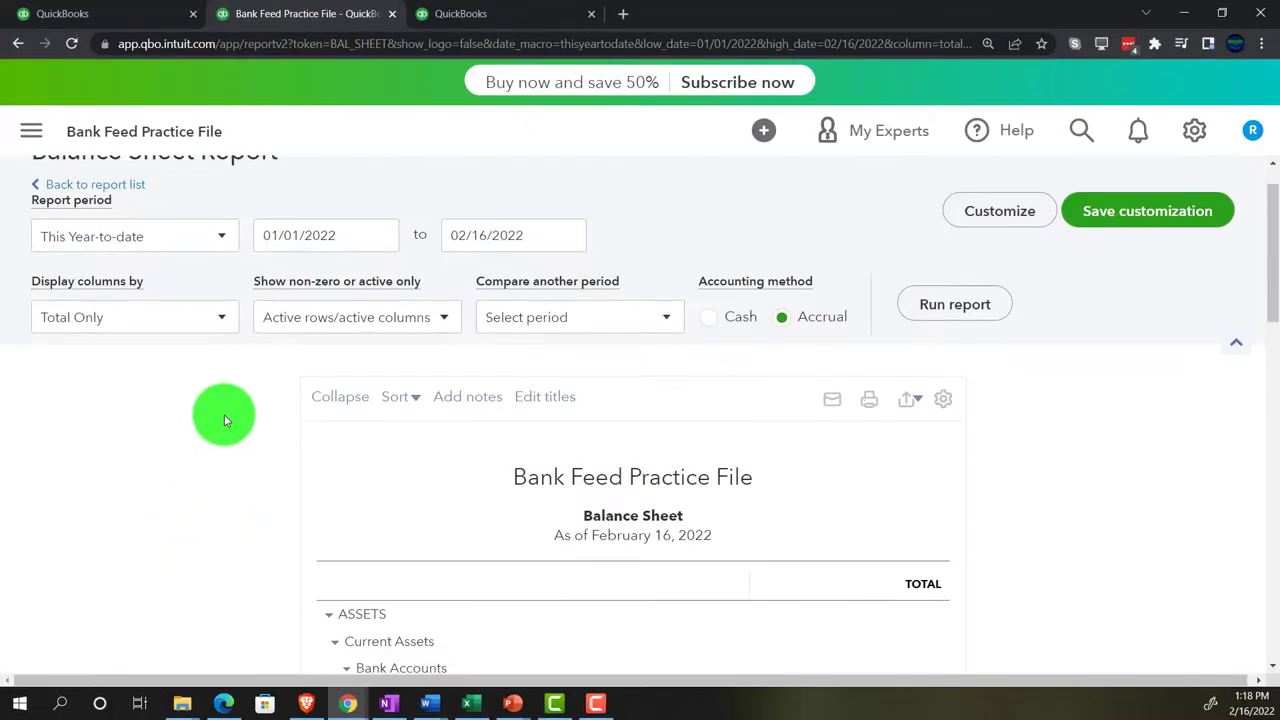
{"action": "left_click", "coordinate": [338, 292]}
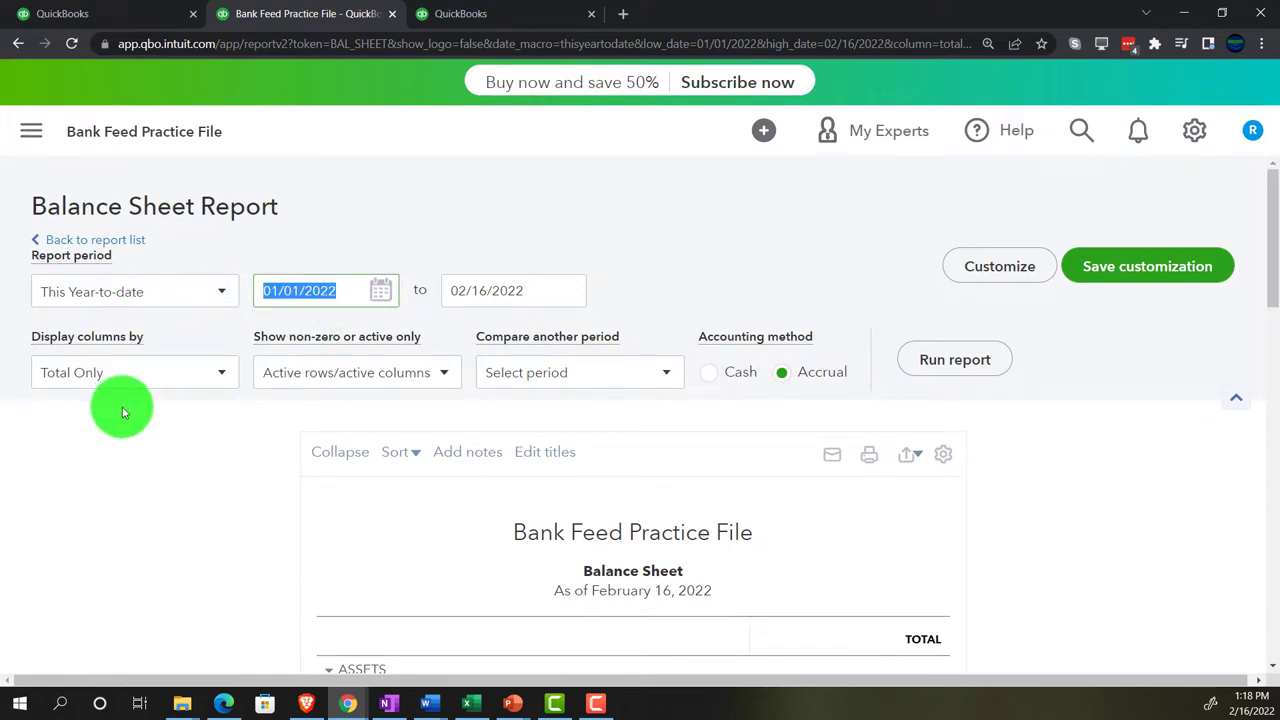
{"action": "type", "text": "01/01/2021"}
{"action": "key", "text": "Tab"}
{"action": "type", "text": "12"}
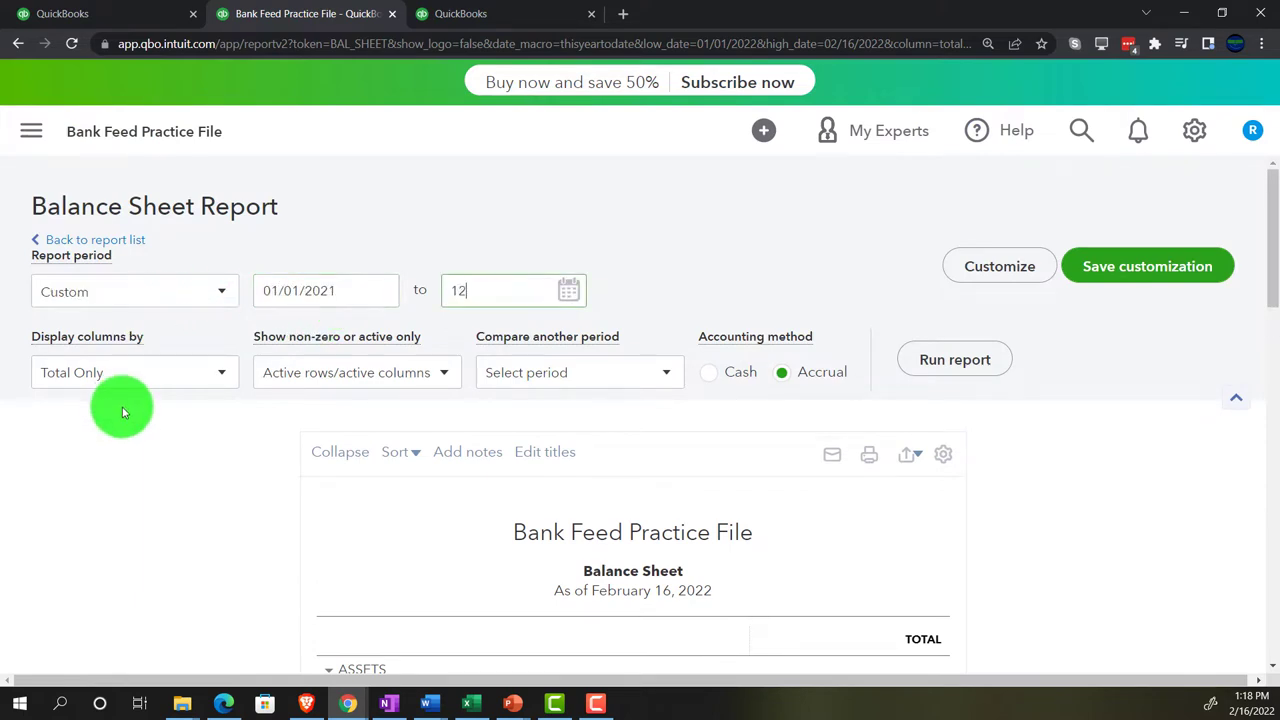
{"action": "key", "text": "Tab"}
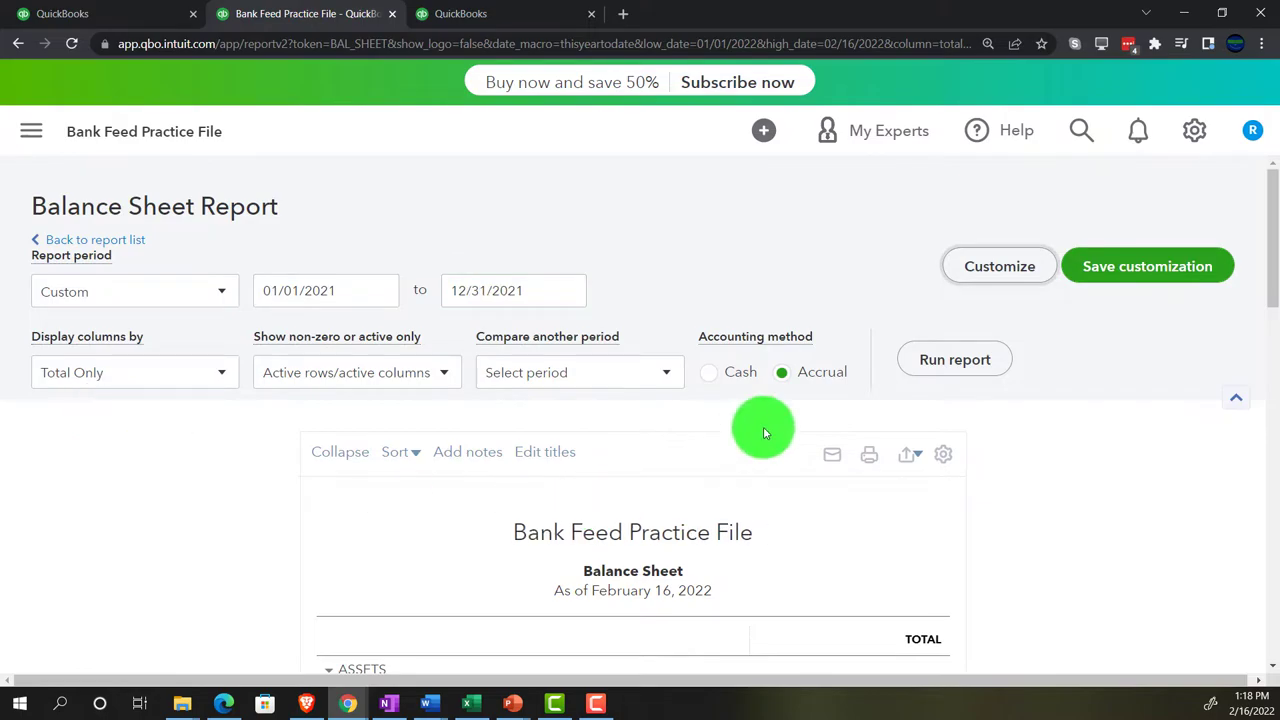
{"action": "left_click", "coordinate": [920, 364]}
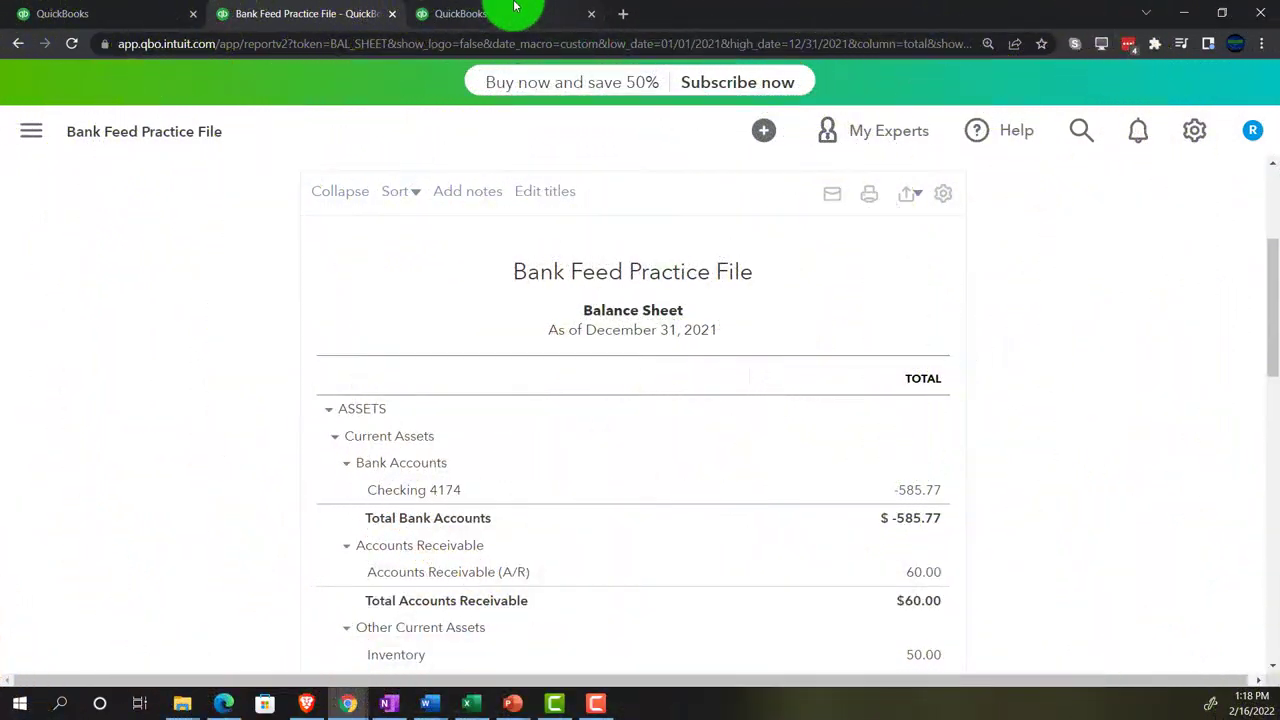
Open the Profit and Loss report from the favorite reports in the third browser tab, with the navigation menu collapsed.
{"action": "left_click", "coordinate": [500, 14]}
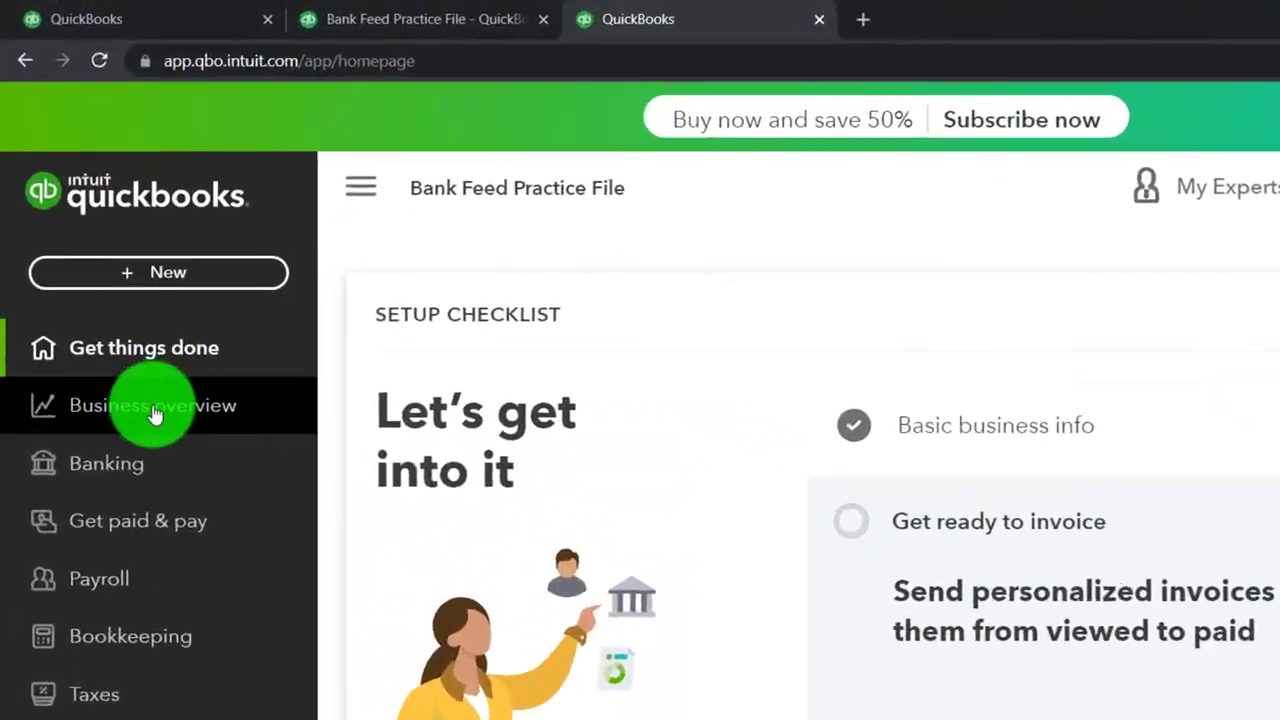
{"action": "left_click", "coordinate": [115, 302]}
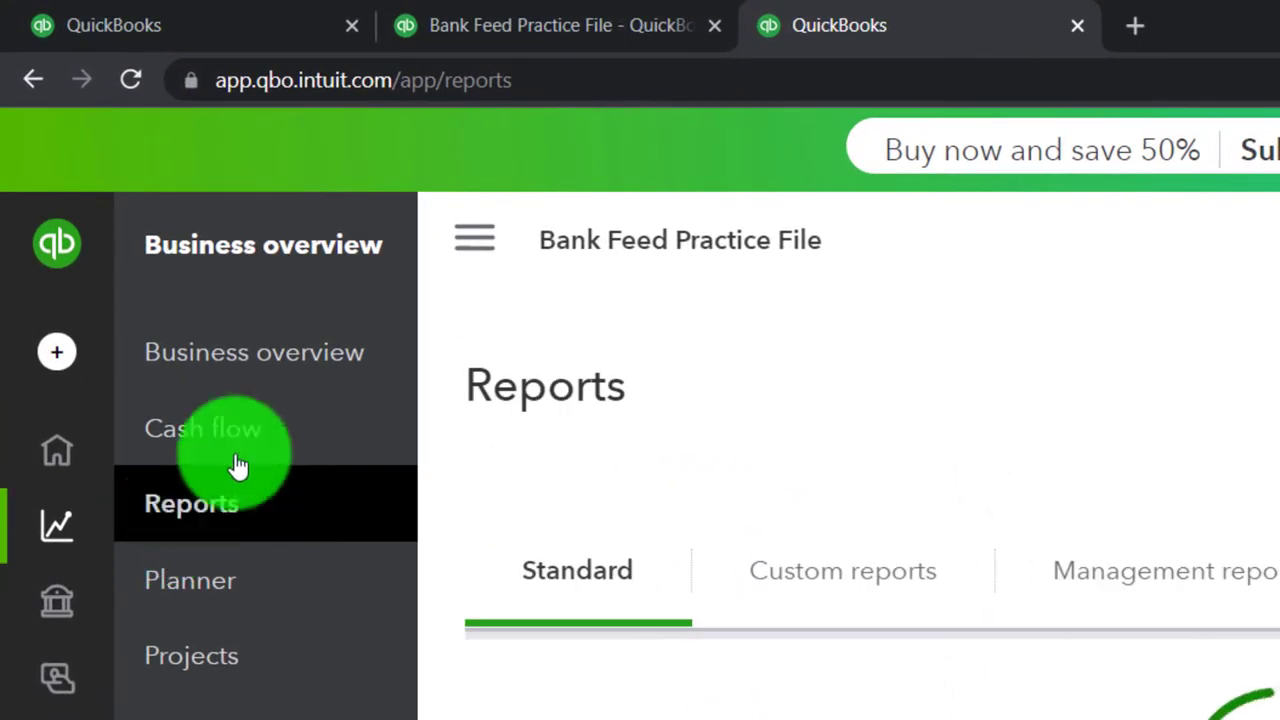
{"action": "left_click", "coordinate": [470, 247]}
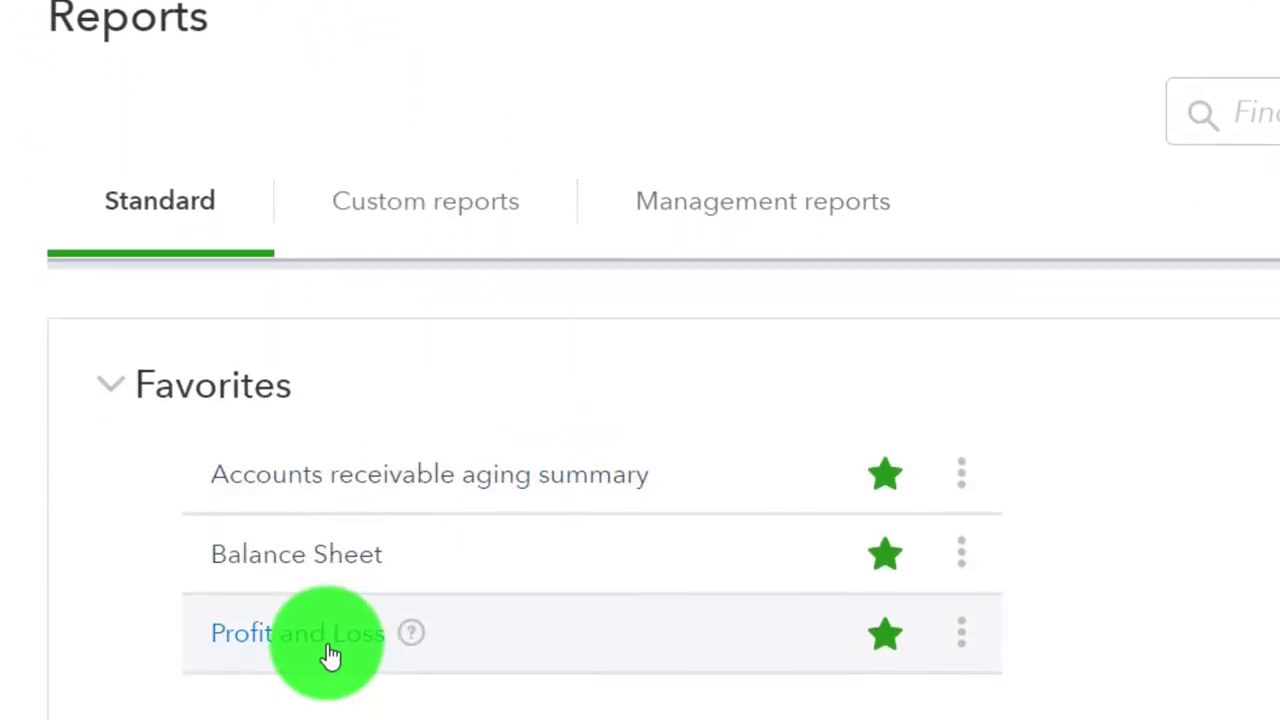
{"action": "left_click", "coordinate": [331, 657]}
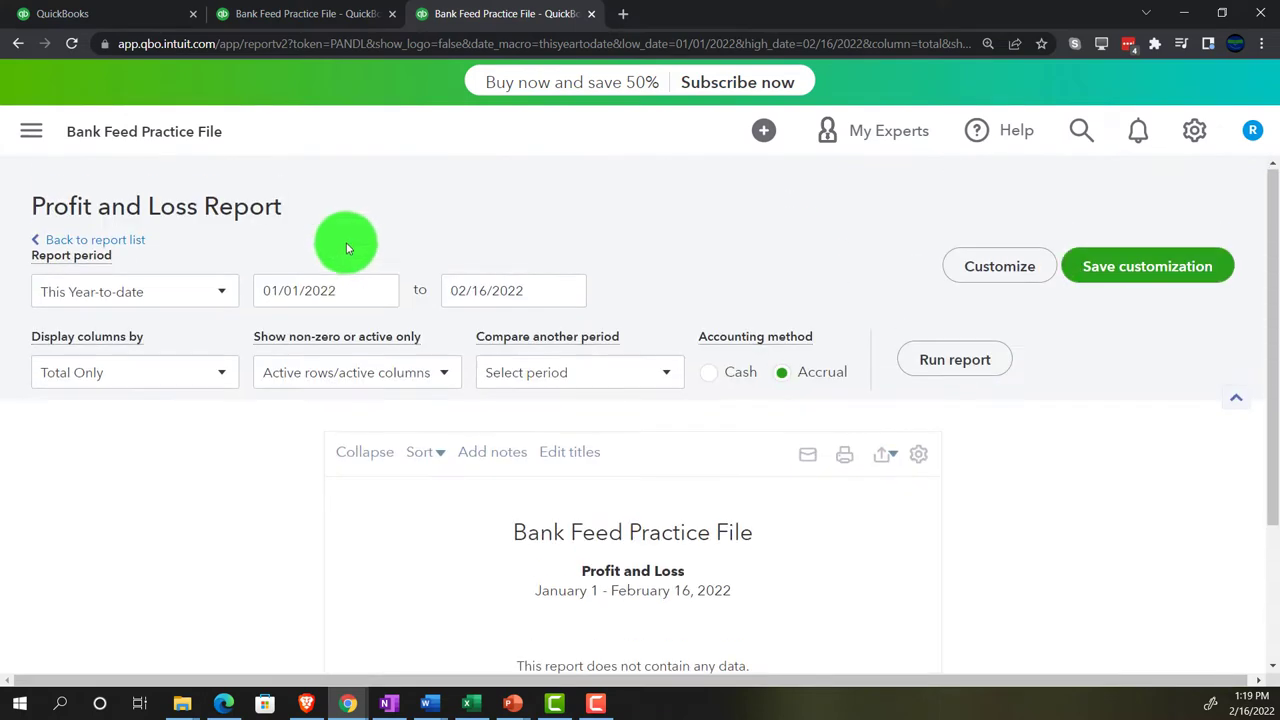
Run the Profit and Loss report for 01/01/2021 to 12/31/2021.
{"action": "left_click", "coordinate": [337, 287]}
{"action": "type", "text": "01012021"}
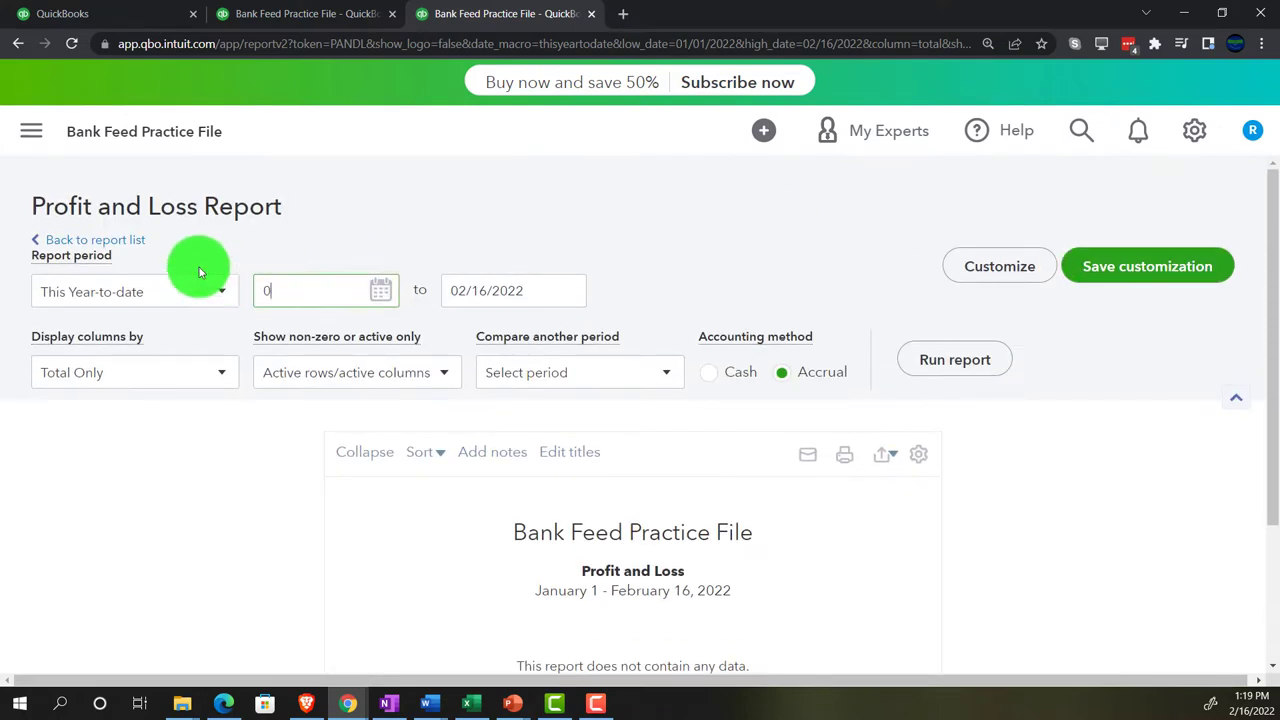
{"action": "key", "text": "Tab"}
{"action": "type", "text": "12"}
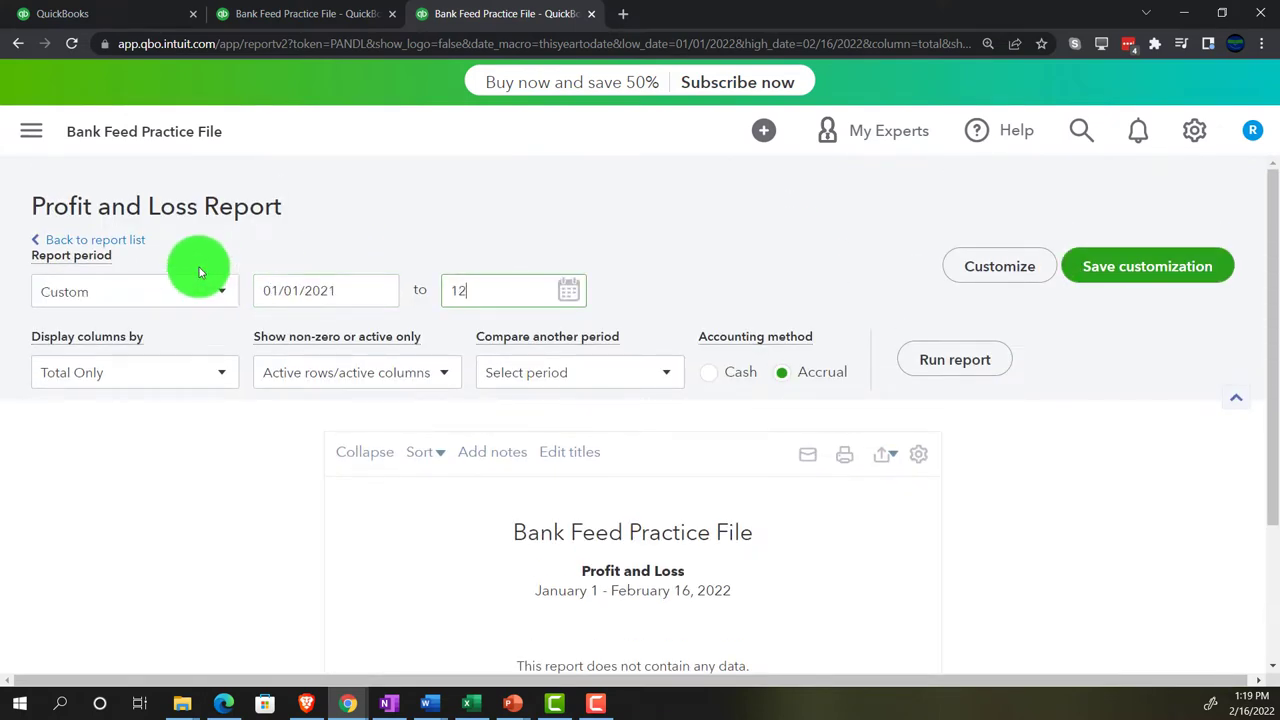
{"action": "type", "text": "/31/2021"}
{"action": "key", "text": "Tab"}
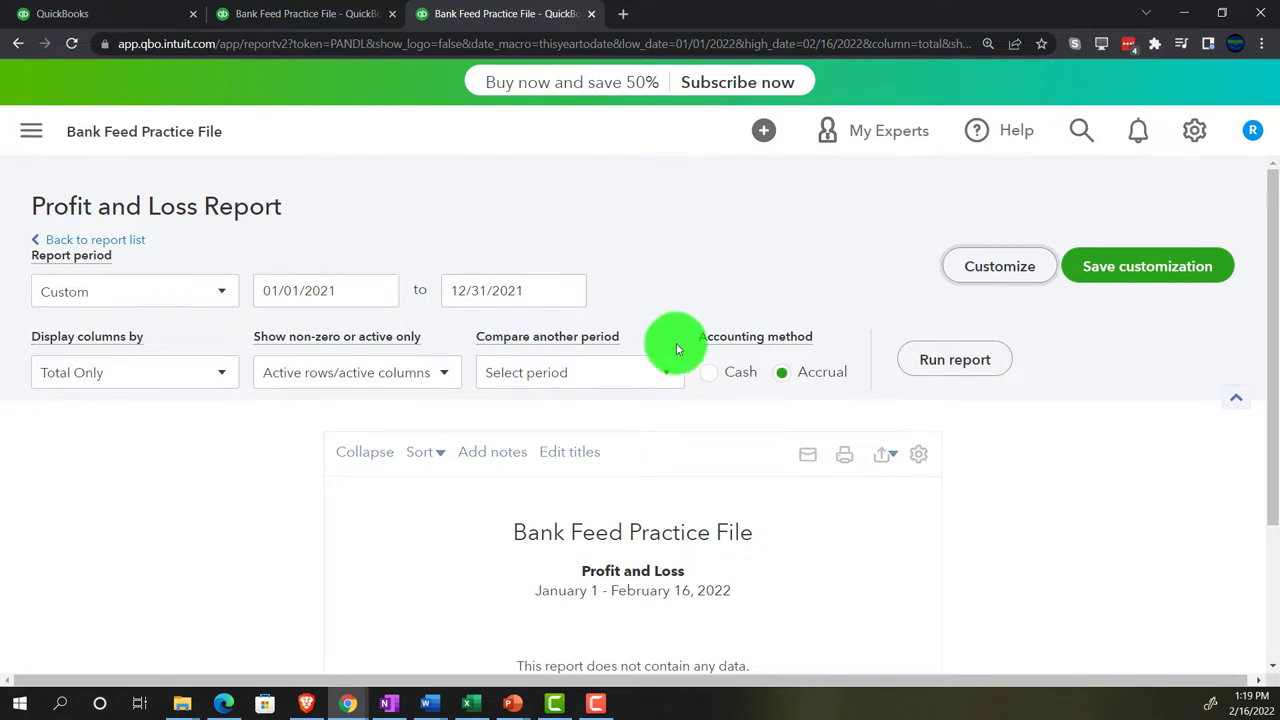
{"action": "left_click", "coordinate": [927, 356]}
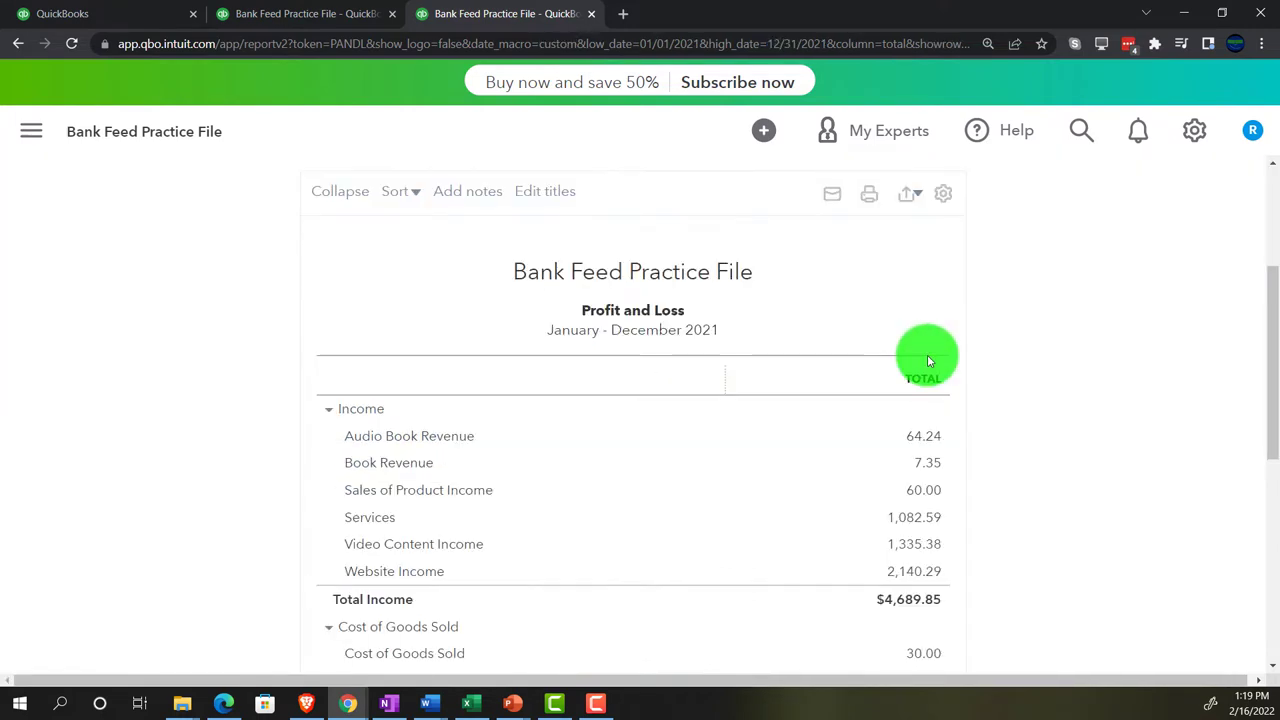
Open the bank transactions page under Bookkeeping in the first browser tab.
{"action": "left_click", "coordinate": [136, 18]}
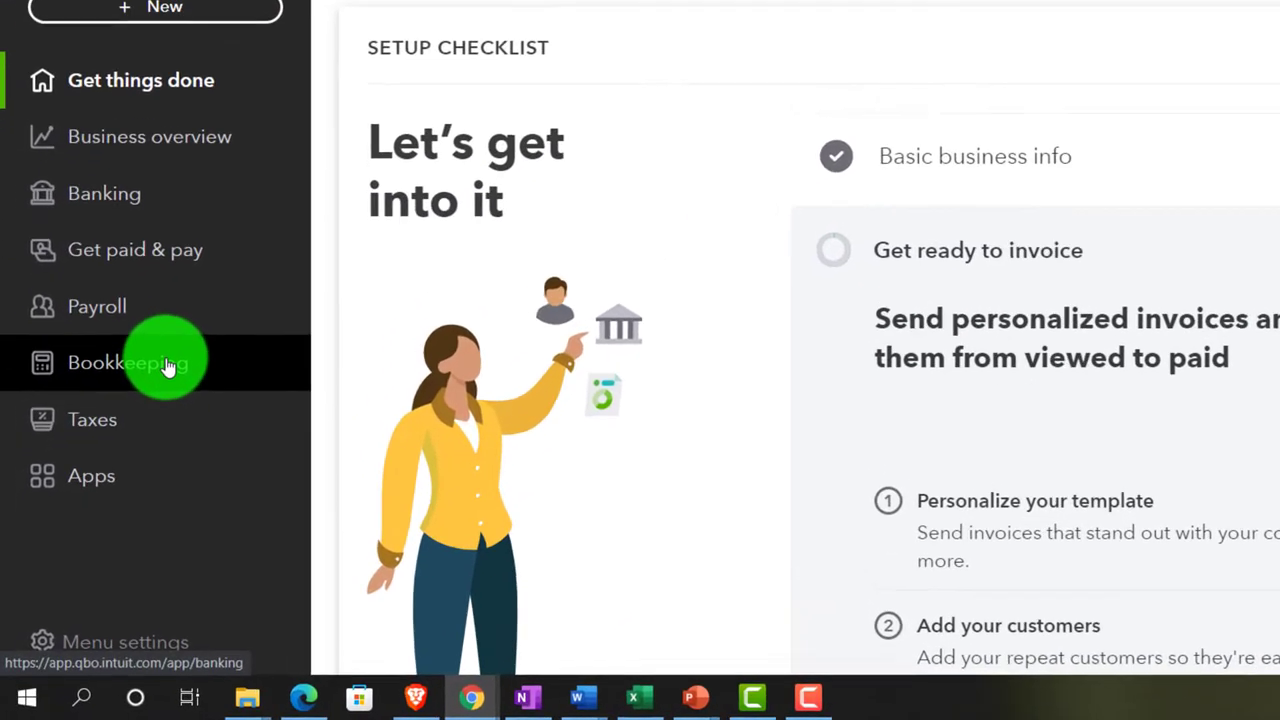
{"action": "left_click", "coordinate": [120, 456]}
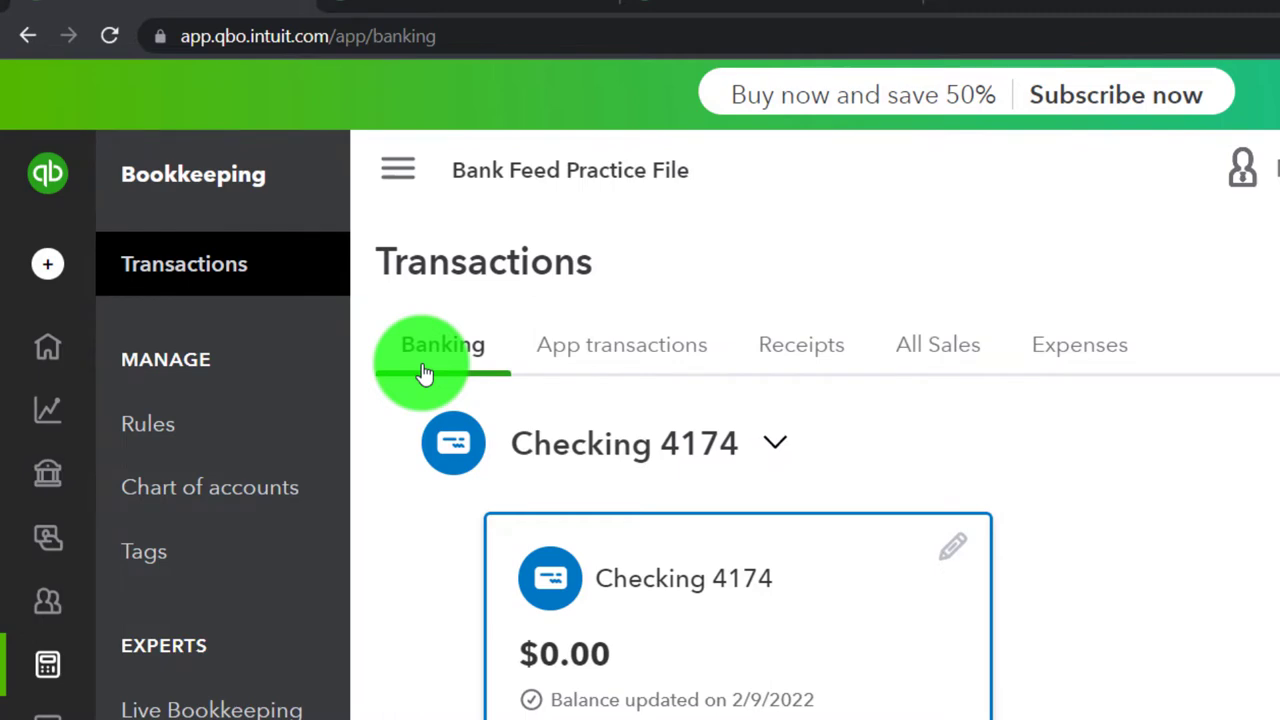
View the Banking page of the sample company in Edge for comparison and return to the practice file.
{"action": "left_click", "coordinate": [336, 697]}
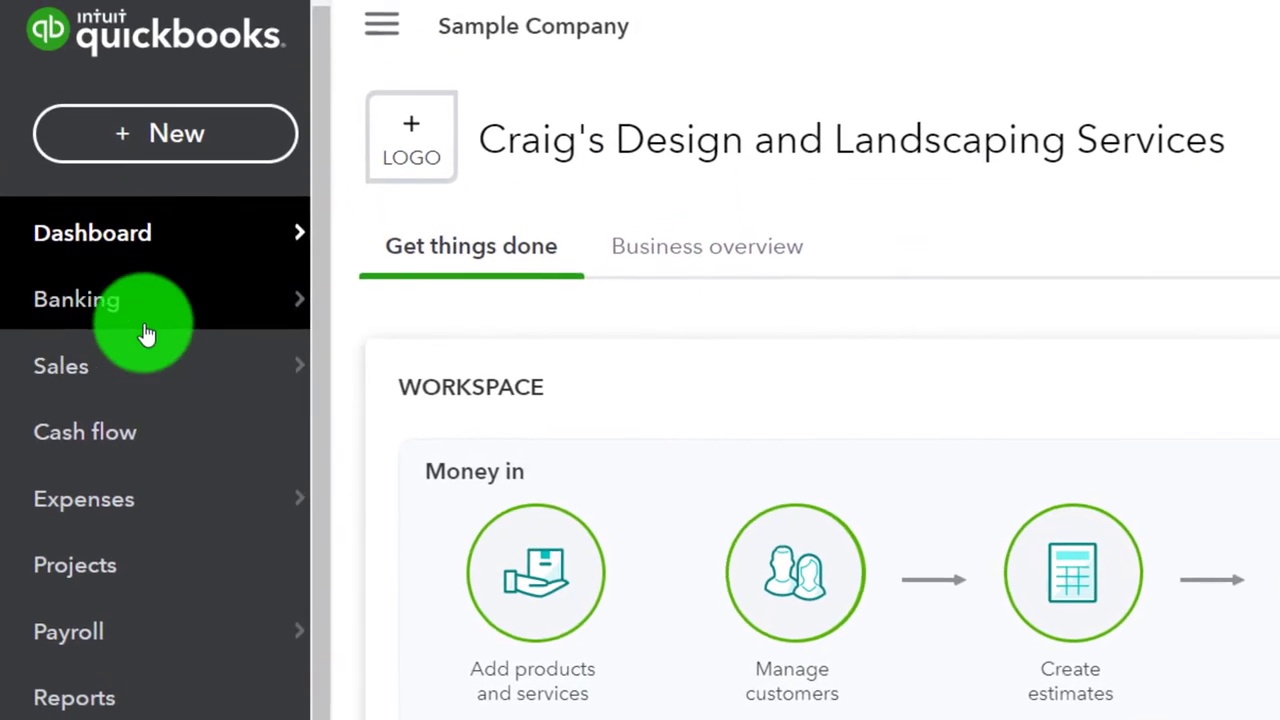
{"action": "left_click", "coordinate": [130, 36]}
{"action": "left_click", "coordinate": [420, 242]}
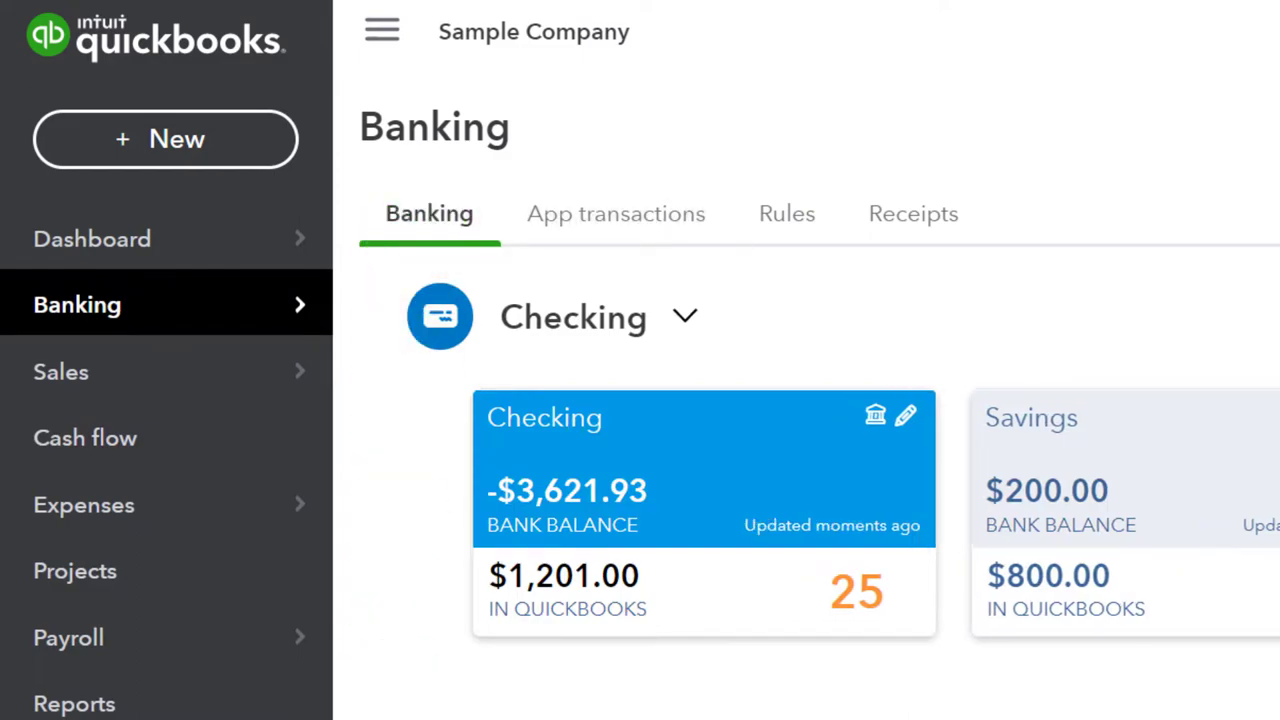
{"action": "left_click", "coordinate": [230, 712]}
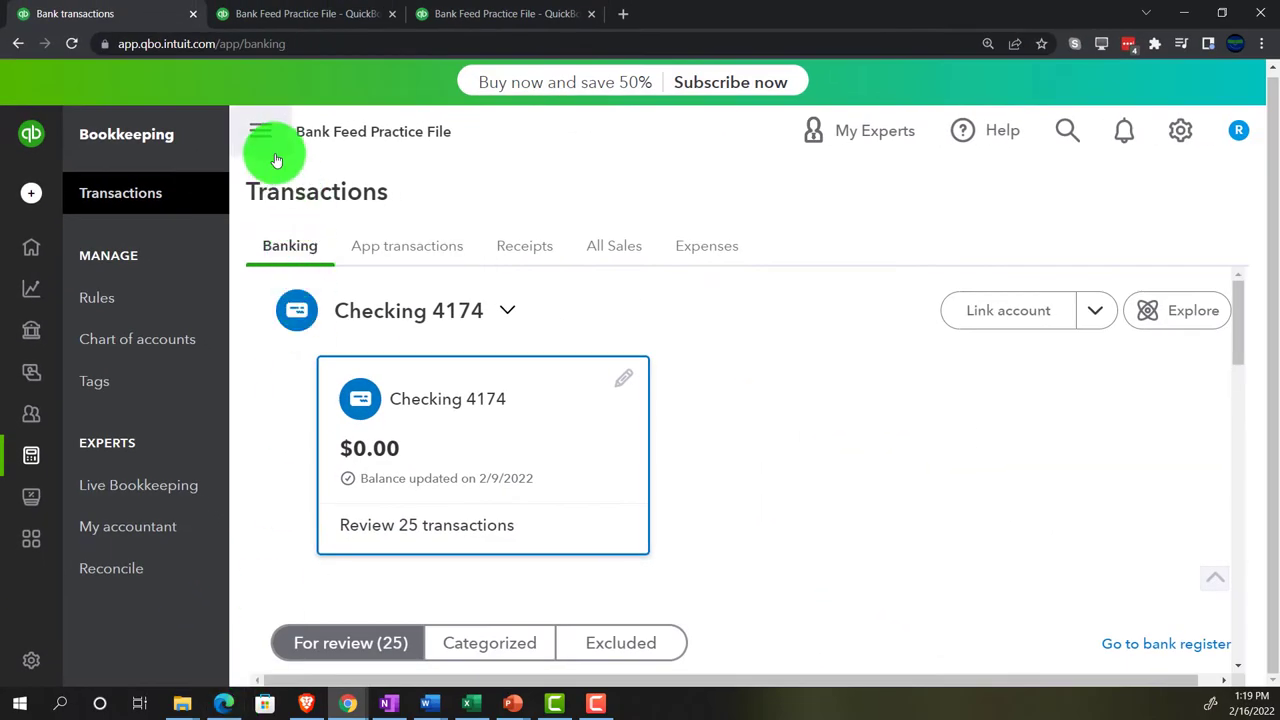
Collapse the navigation menu and examine the checking account's bank transactions listed for review.
{"action": "left_click", "coordinate": [263, 140]}
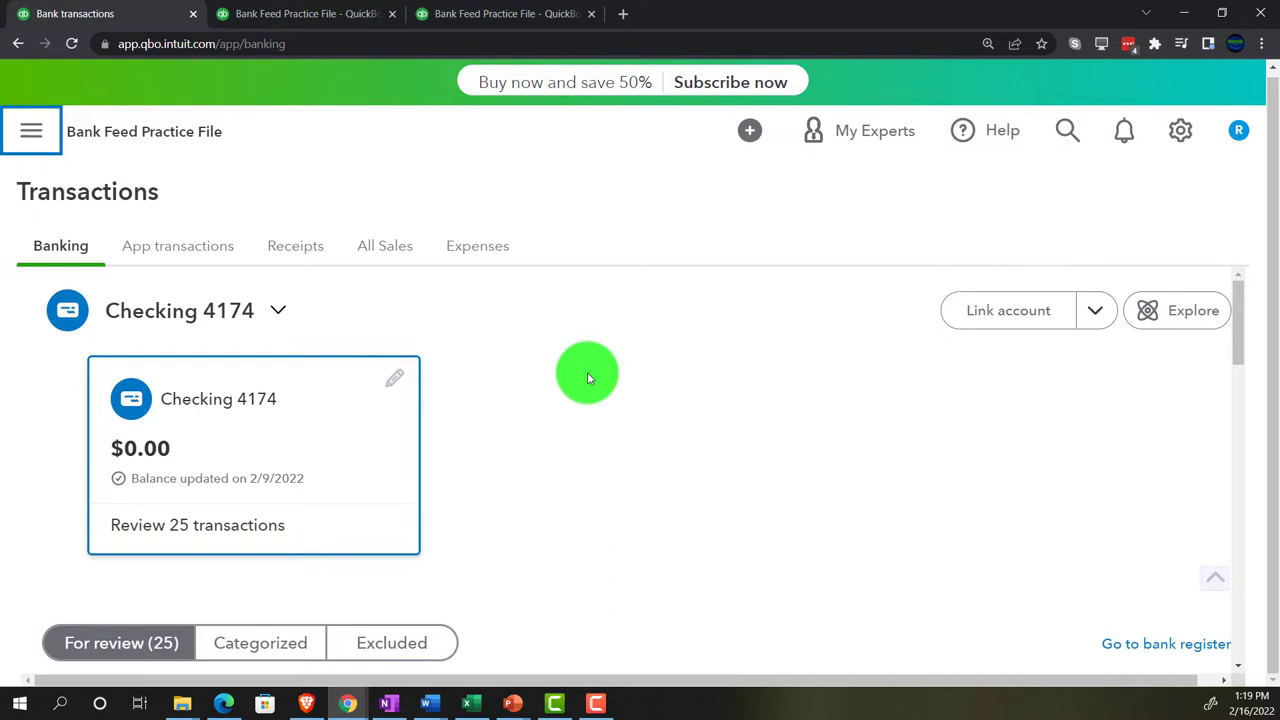
{"action": "scroll", "coordinate": [588, 378], "scroll_direction": "down", "scroll_amount": 3}
{"action": "scroll", "coordinate": [588, 378], "scroll_direction": "down", "scroll_amount": 2}
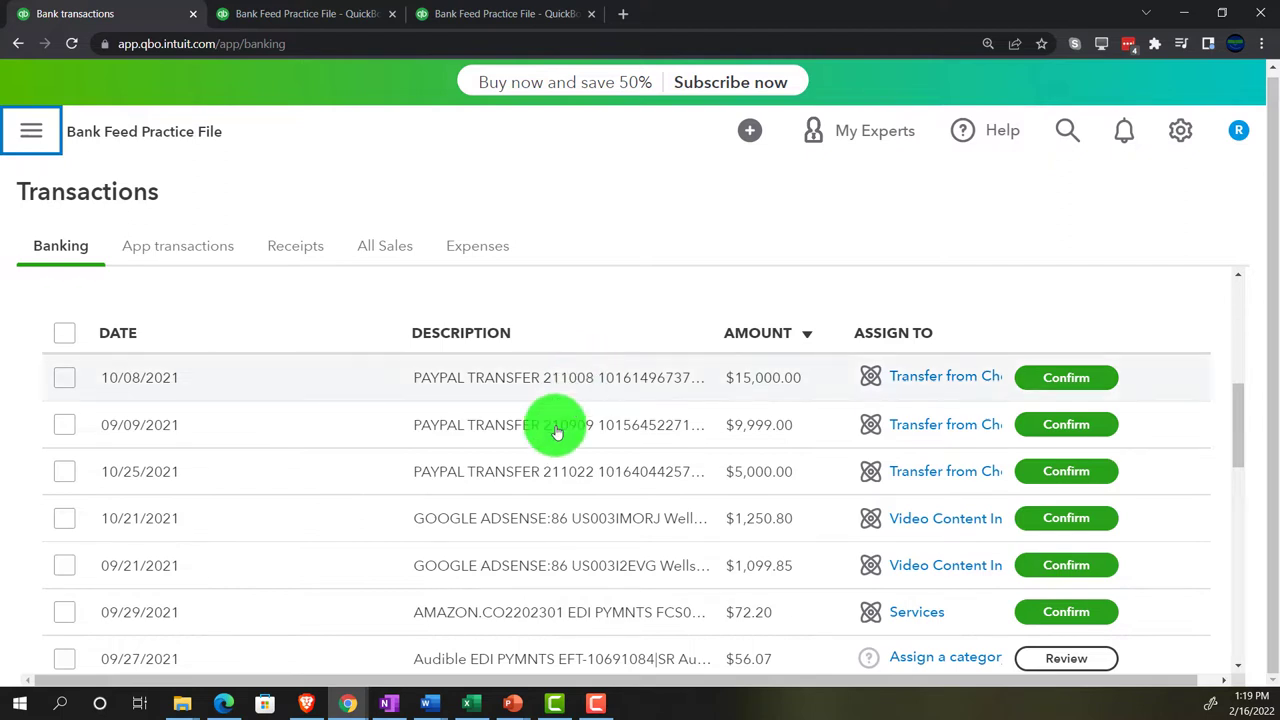
View the QuickBooks Desktop workflow chart for comparison and resume examining the bank transactions for review.
{"action": "left_click", "coordinate": [390, 704]}
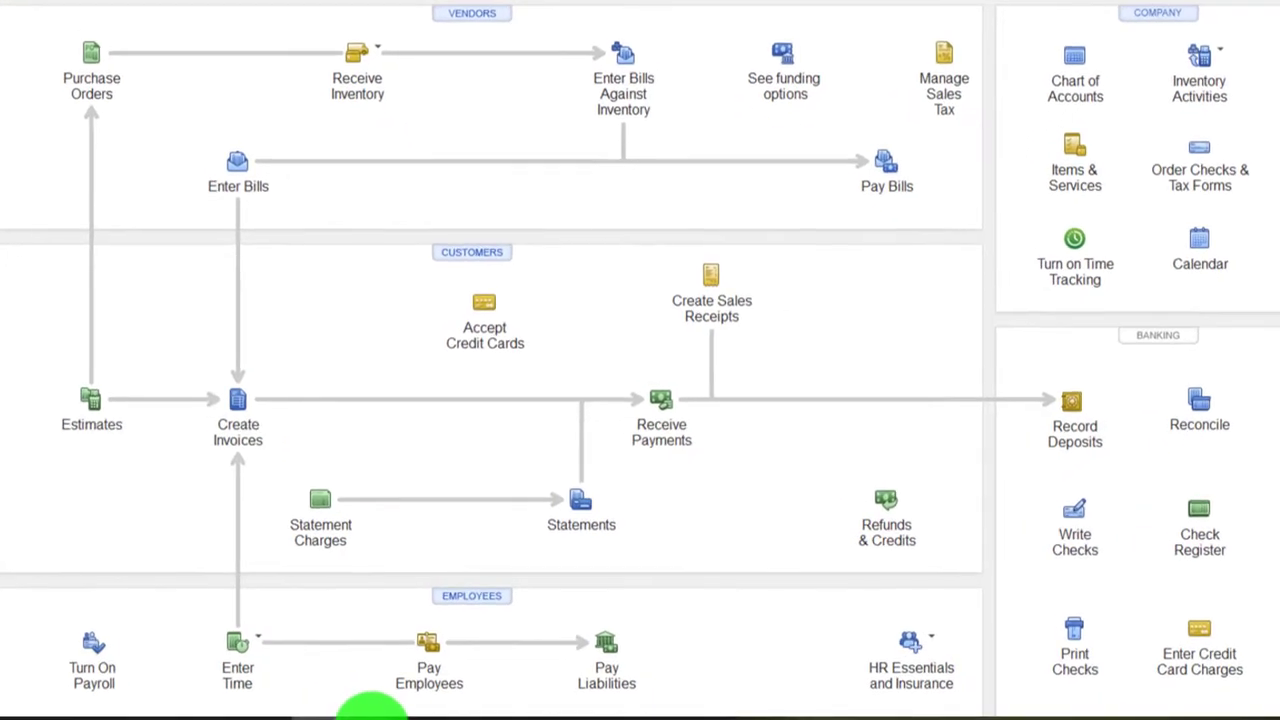
{"action": "mouse_move", "coordinate": [430, 703]}
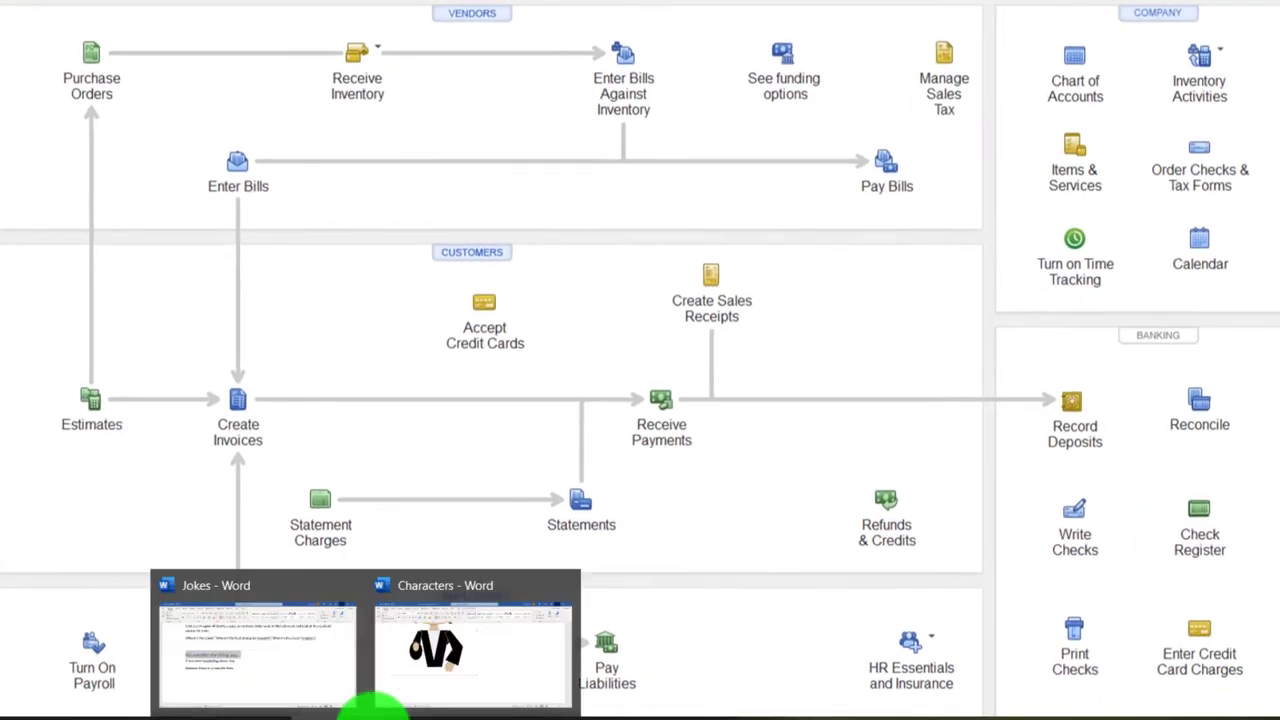
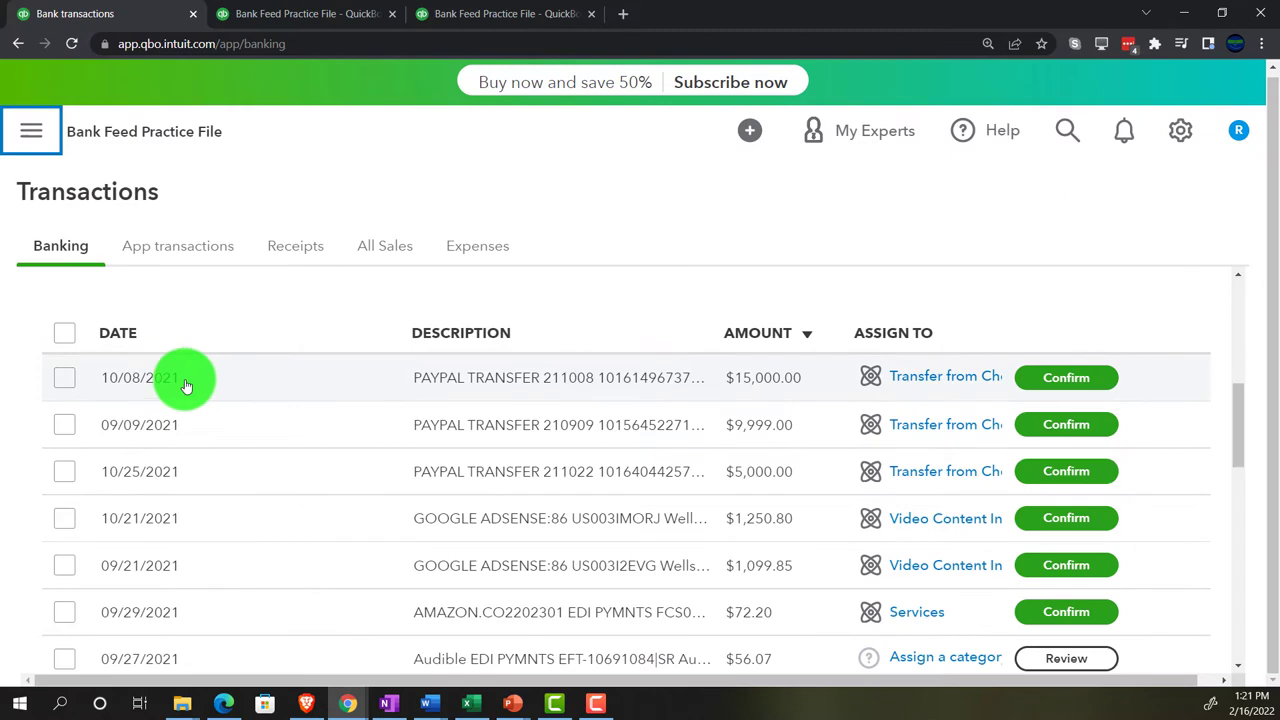
{"action": "scroll", "coordinate": [190, 440], "scroll_direction": "down", "scroll_amount": 2}
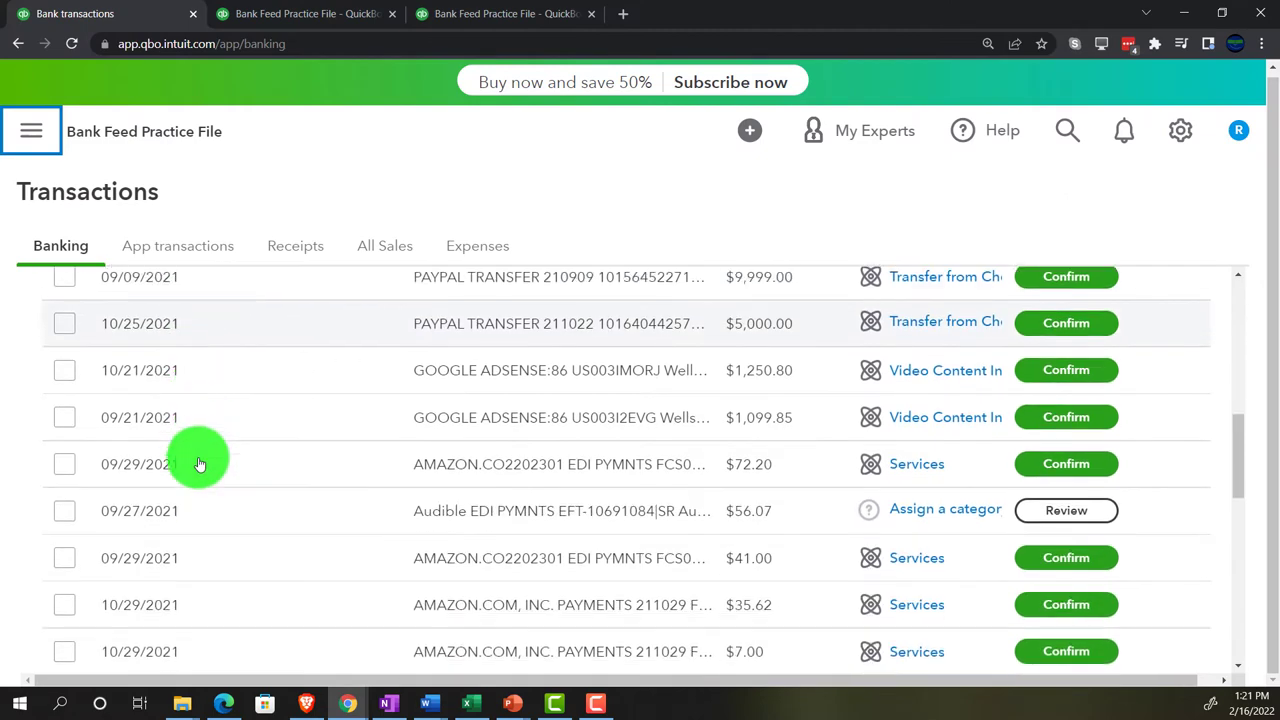
Open the 09/30/2021 INTEREST PAYMENT bank transaction and examine its date, vendor/customer and category details.
{"action": "scroll", "coordinate": [200, 464], "scroll_direction": "down", "scroll_amount": 2}
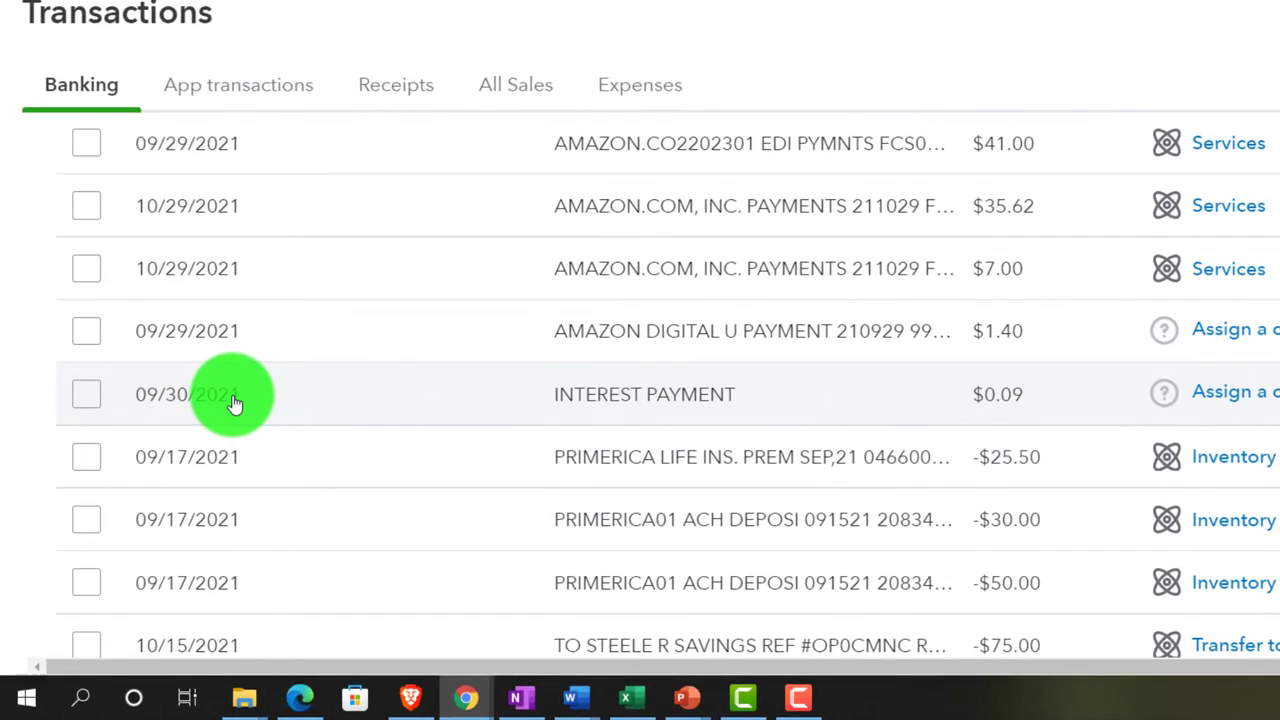
{"action": "left_click", "coordinate": [174, 482]}
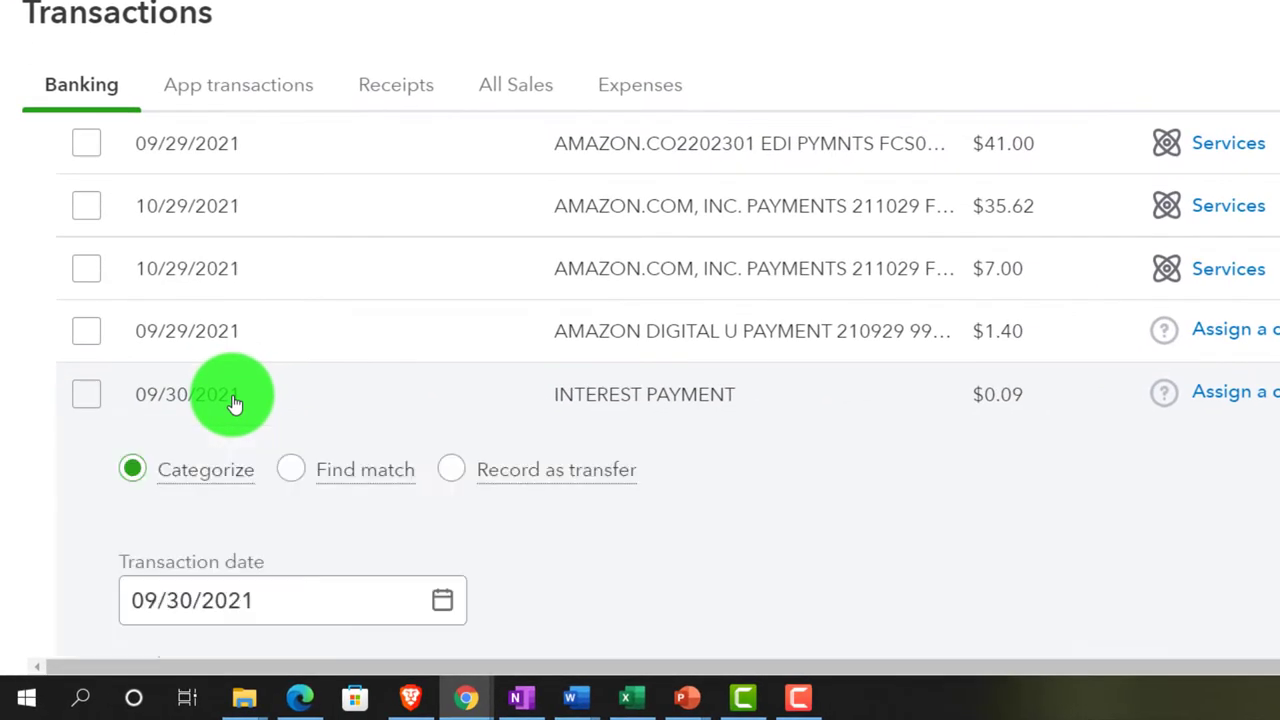
{"action": "scroll", "coordinate": [233, 403], "scroll_direction": "down", "scroll_amount": 2}
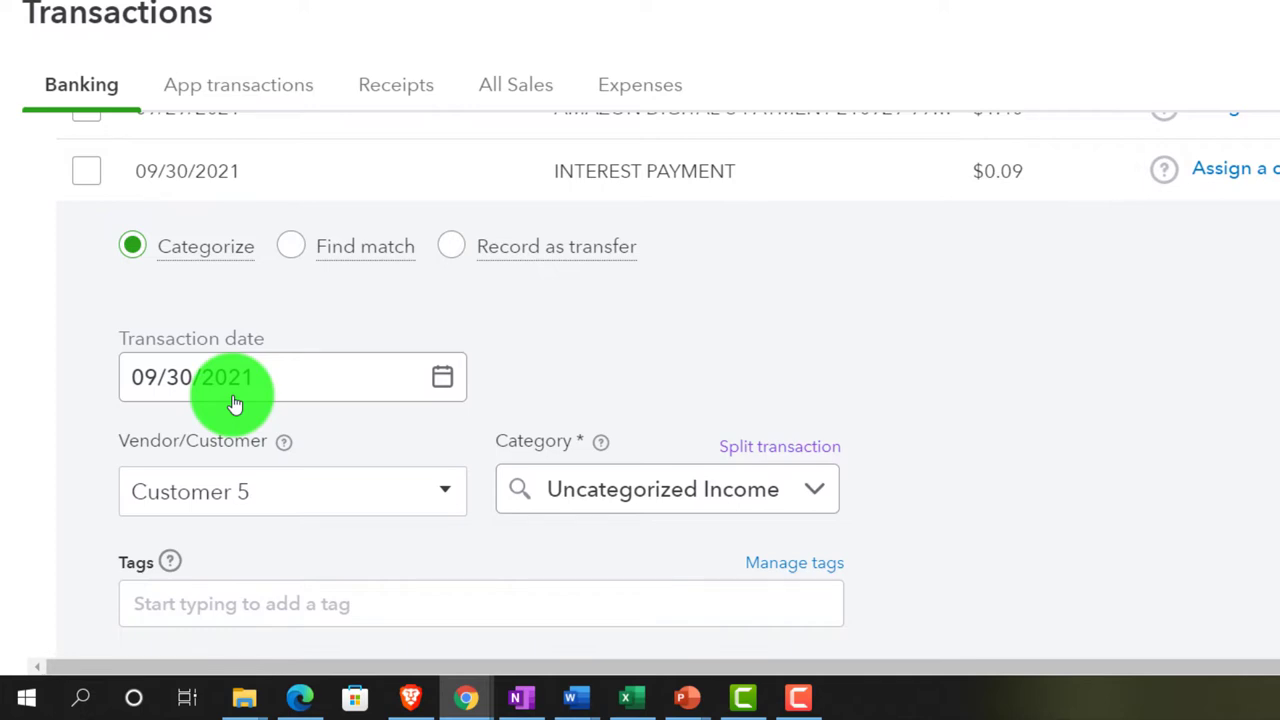
{"action": "left_click", "coordinate": [223, 362]}
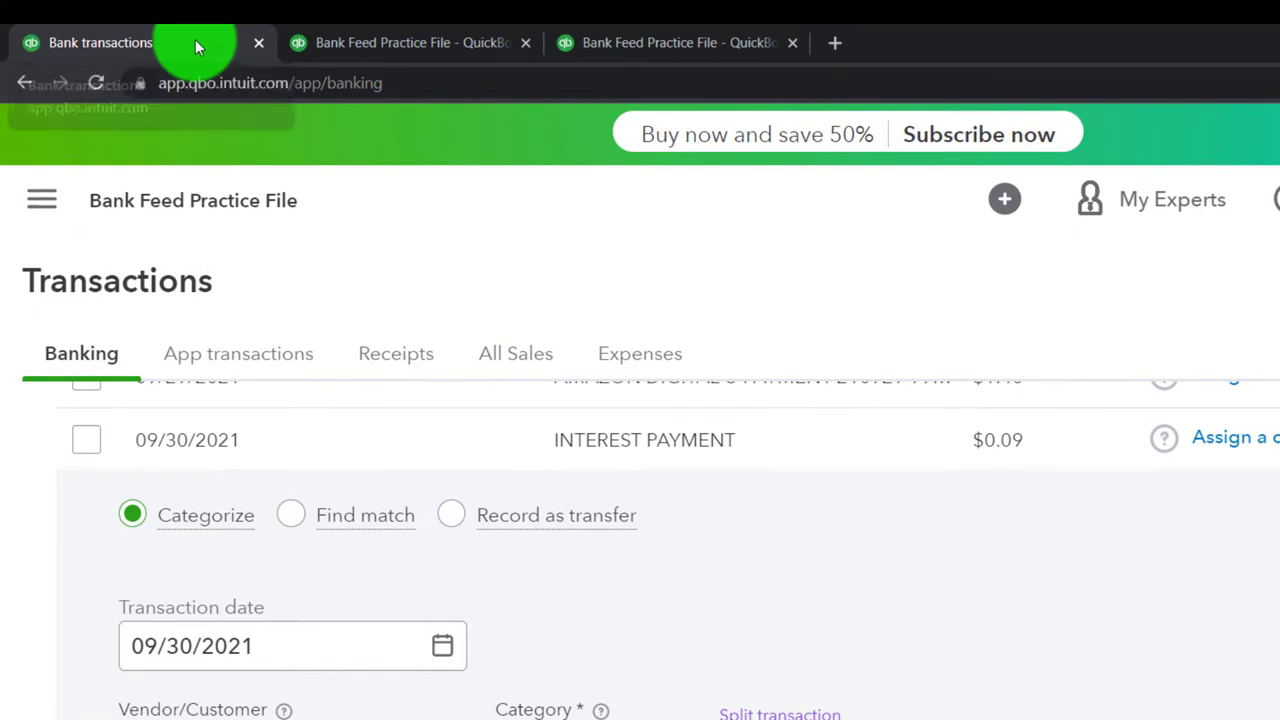
Duplicate the Bank transactions browser tab and open a new customer invoice form in the copy.
{"action": "right_click", "coordinate": [196, 43]}
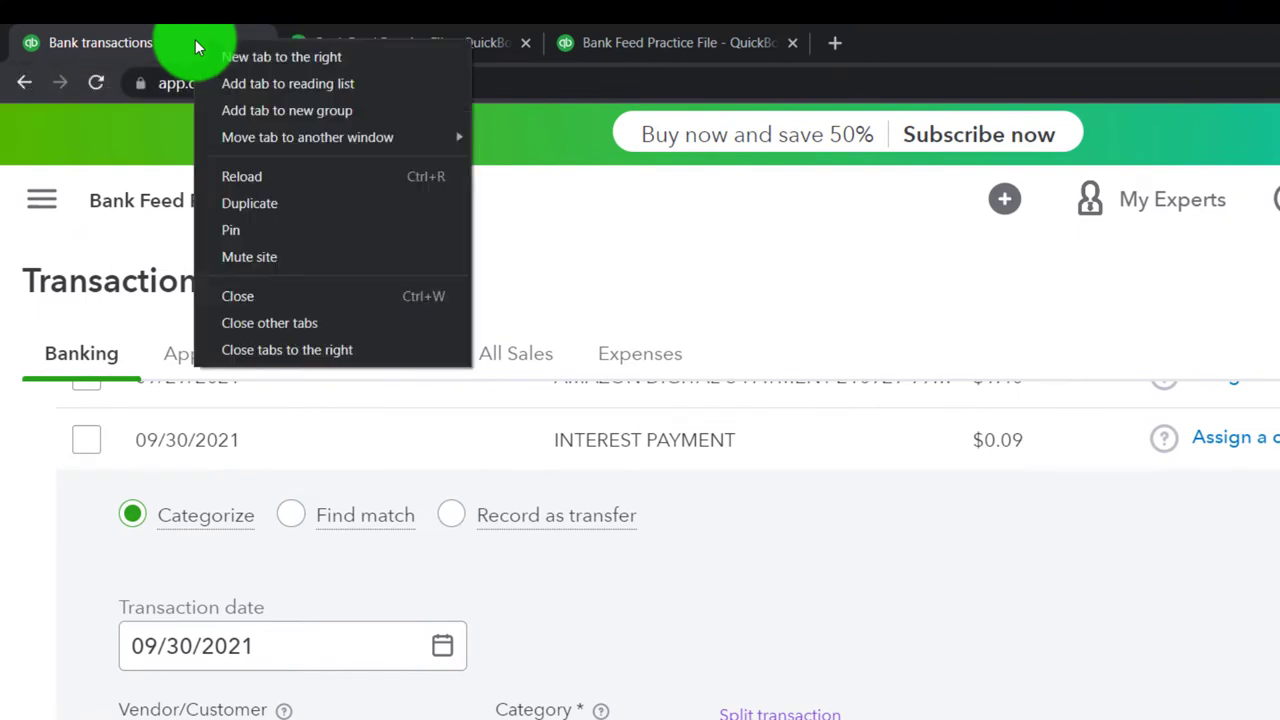
{"action": "left_click", "coordinate": [243, 203]}
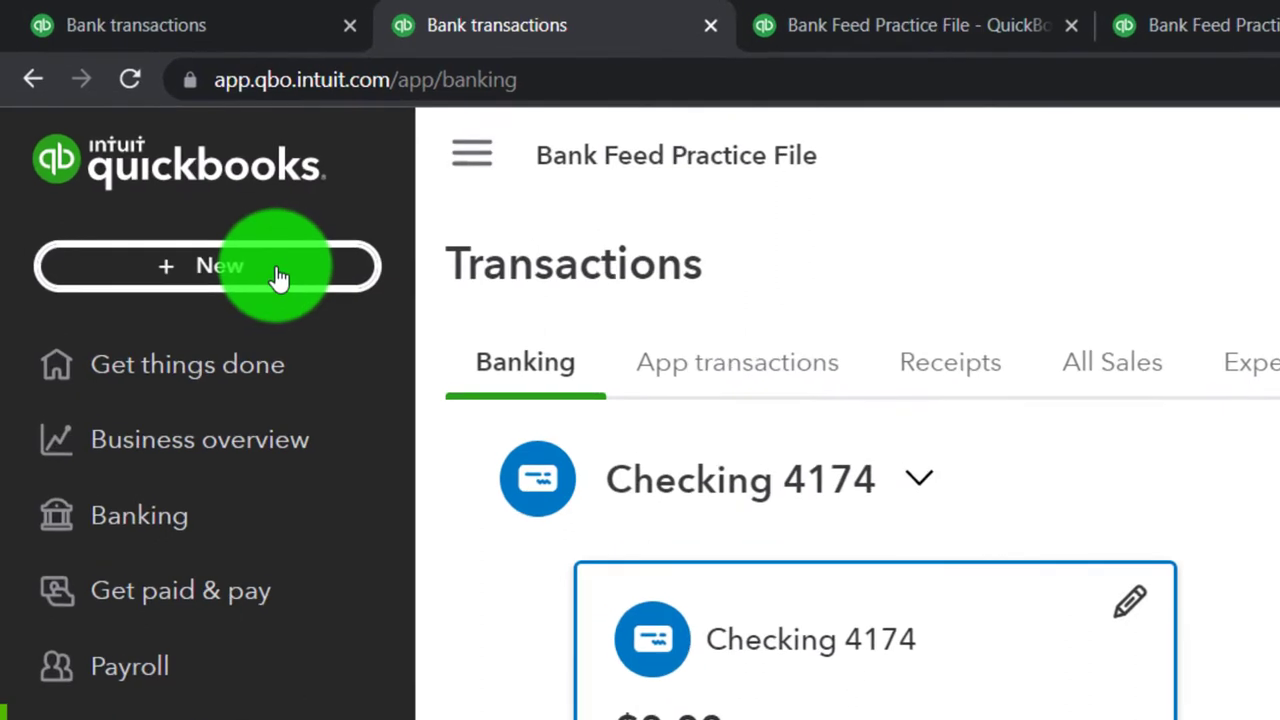
{"action": "left_click", "coordinate": [279, 279]}
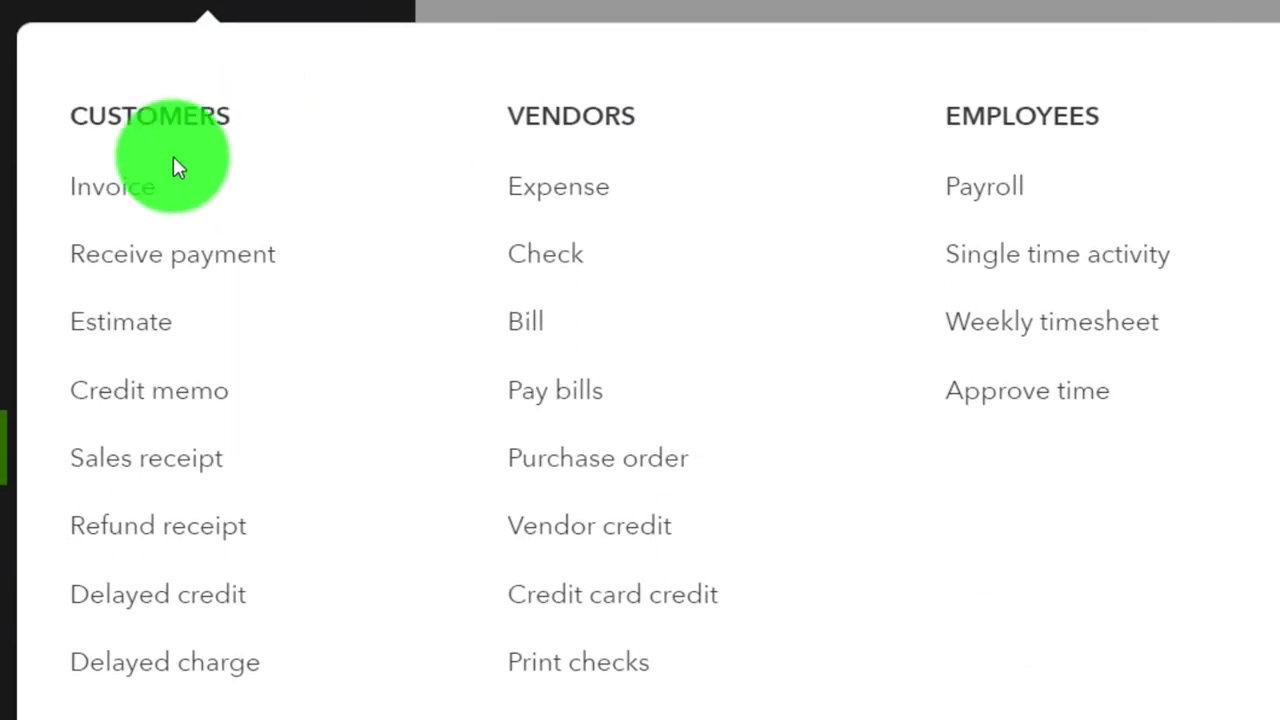
{"action": "left_click", "coordinate": [130, 203]}
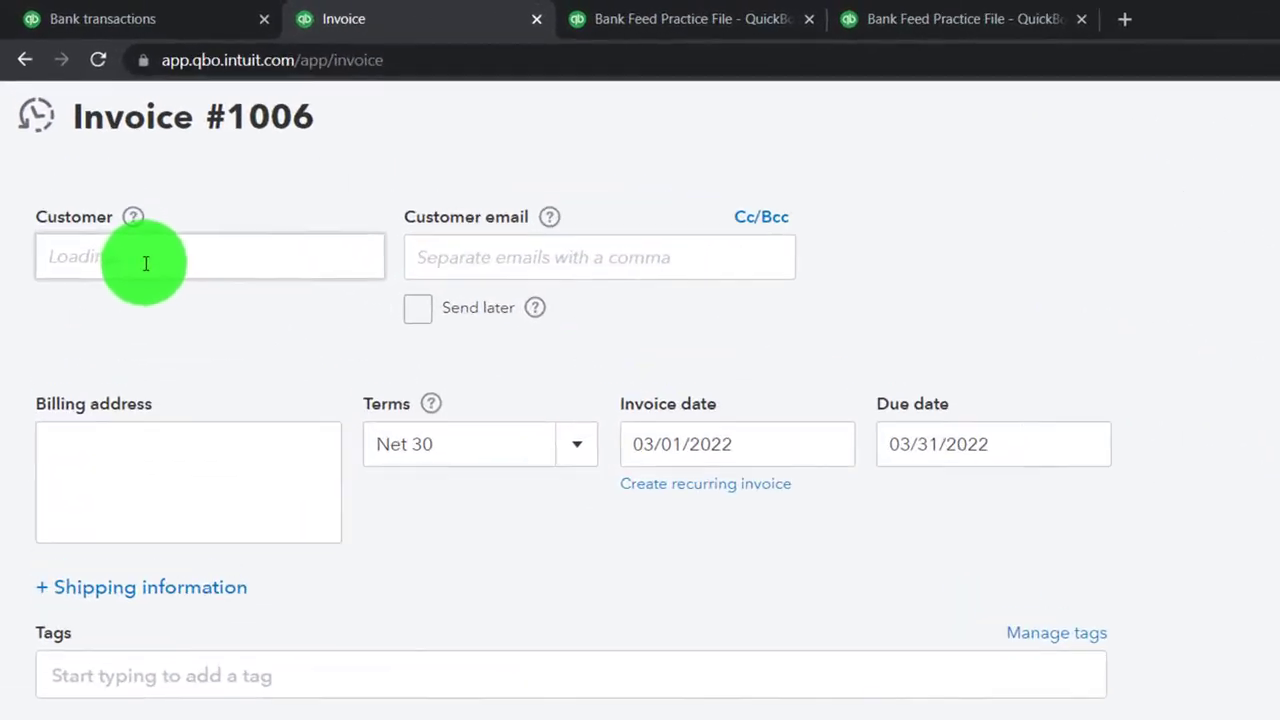
Add Customer 6 as a new customer and assign it to the invoice.
{"action": "type", "text": "C"}
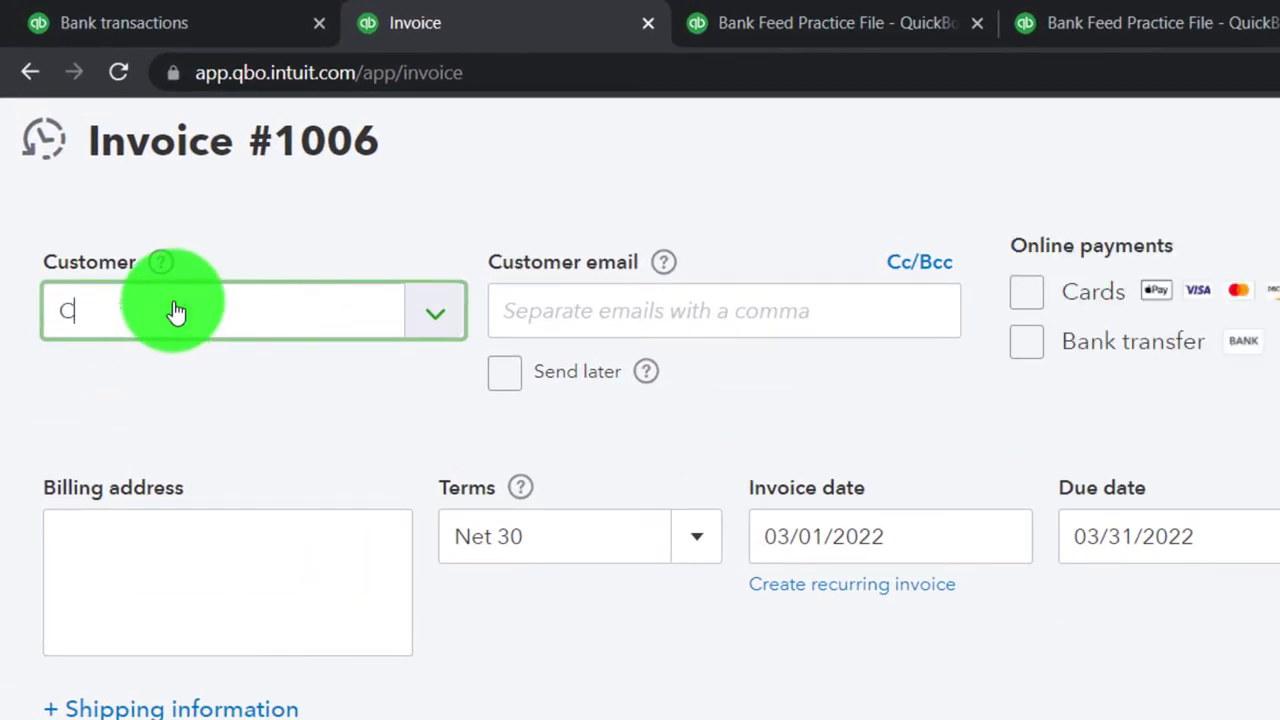
{"action": "type", "text": "ustomer"}
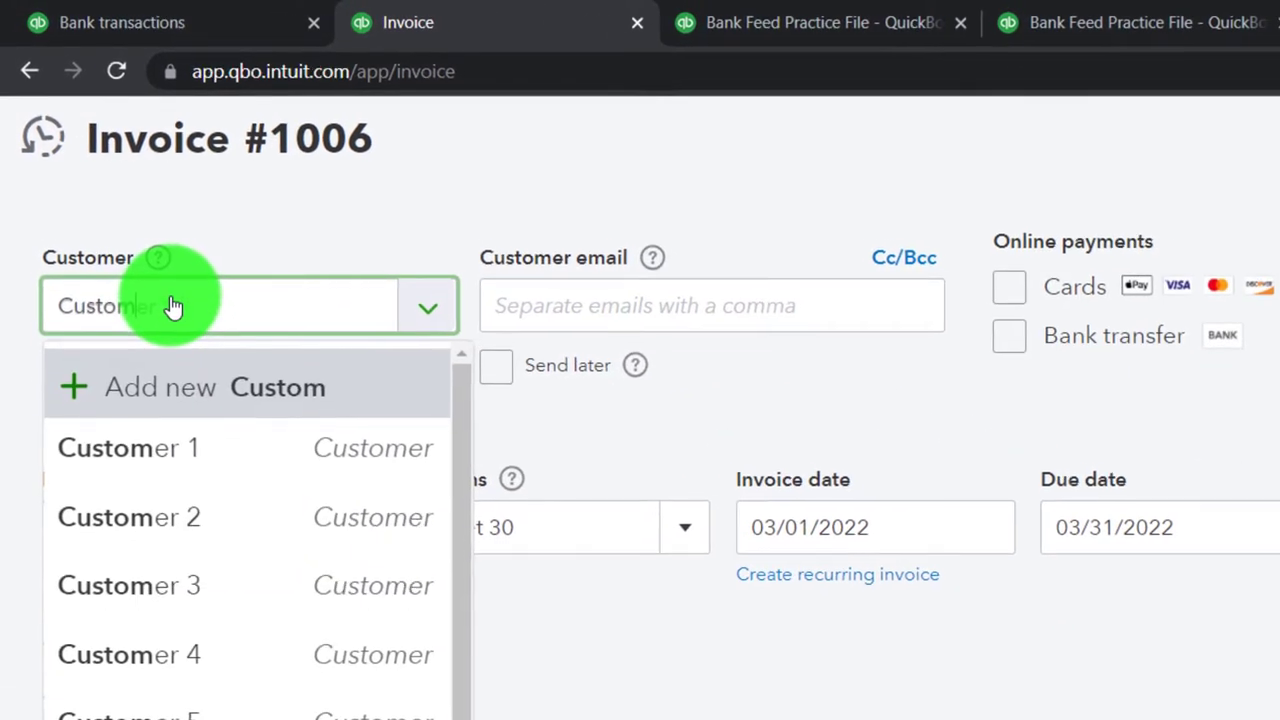
{"action": "type", "text": " 6"}
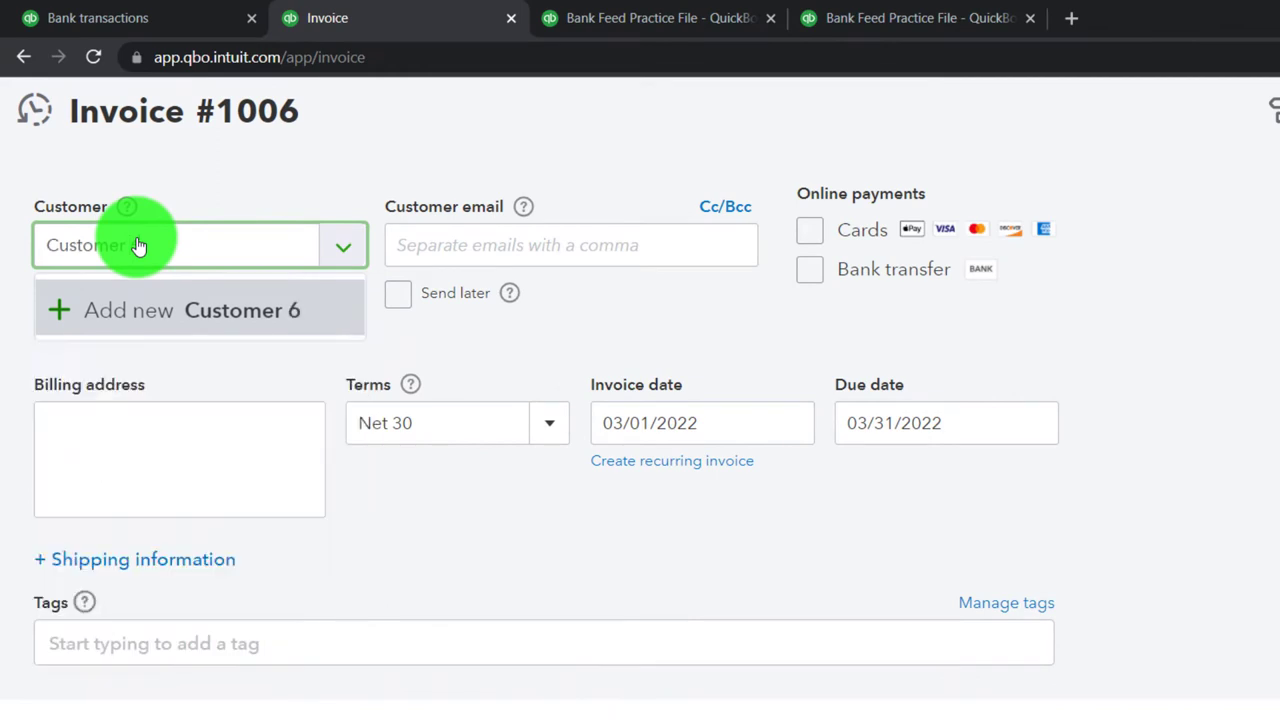
{"action": "key", "text": "Escape"}
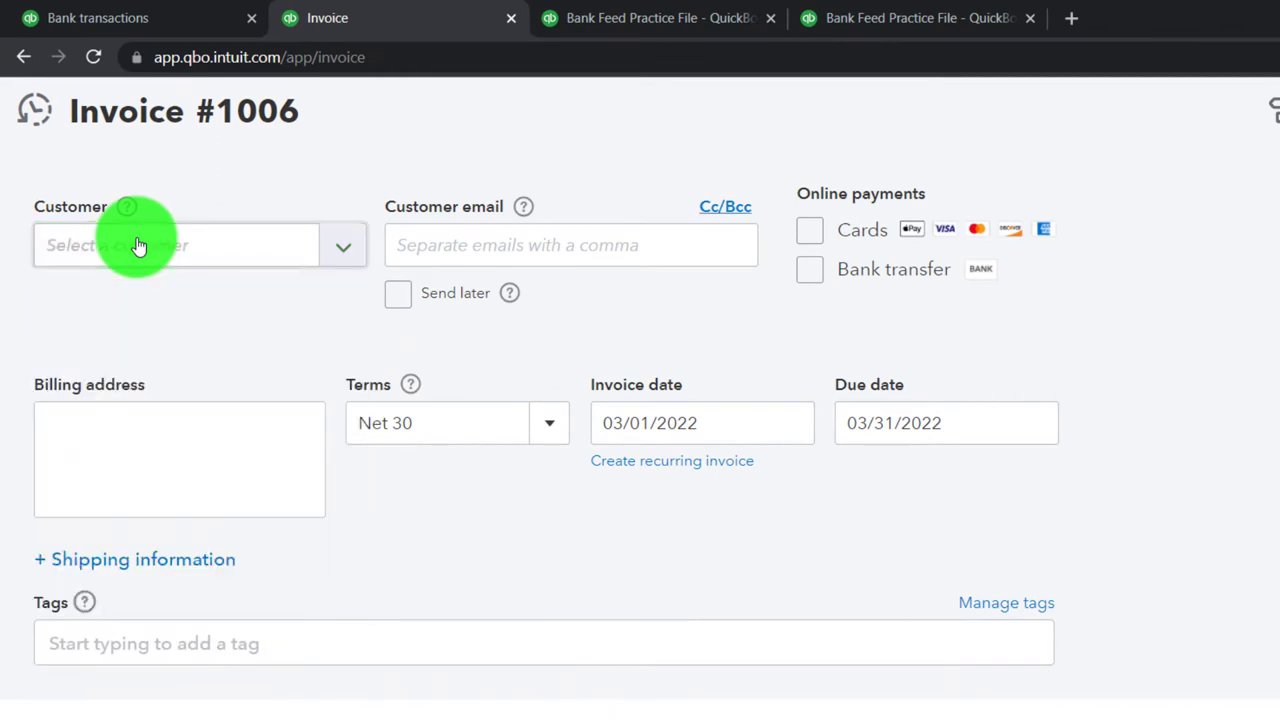
{"action": "left_click", "coordinate": [223, 291]}
{"action": "left_click", "coordinate": [413, 484]}
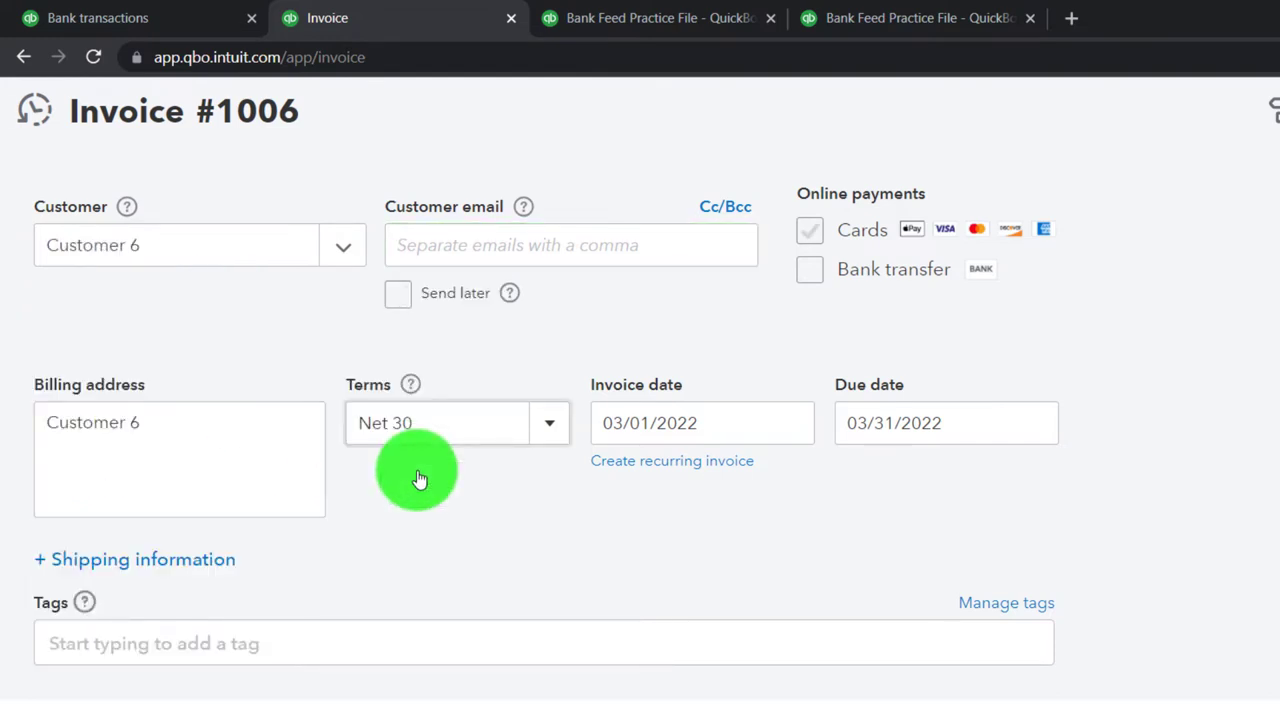
Set the invoice date to 03/15/2021, keeping the Net 30 terms.
{"action": "key", "text": "Tab"}
{"action": "key", "text": "Tab"}
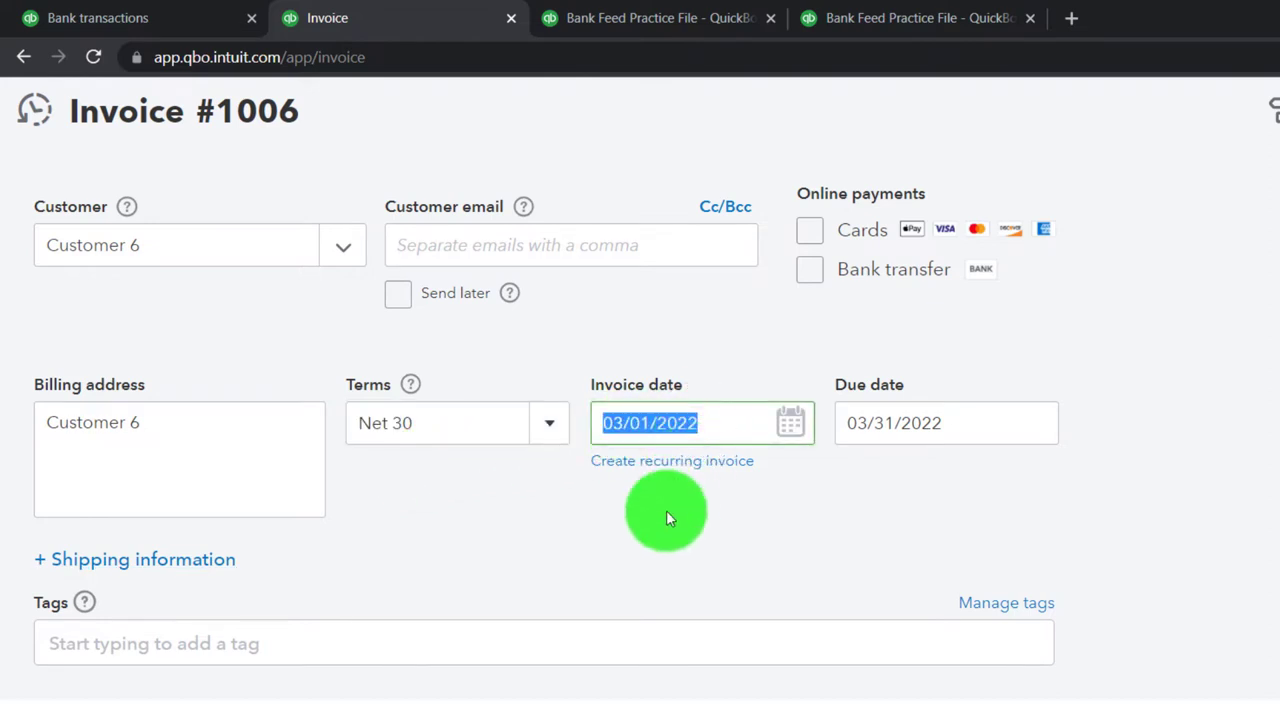
{"action": "type", "text": "0"}
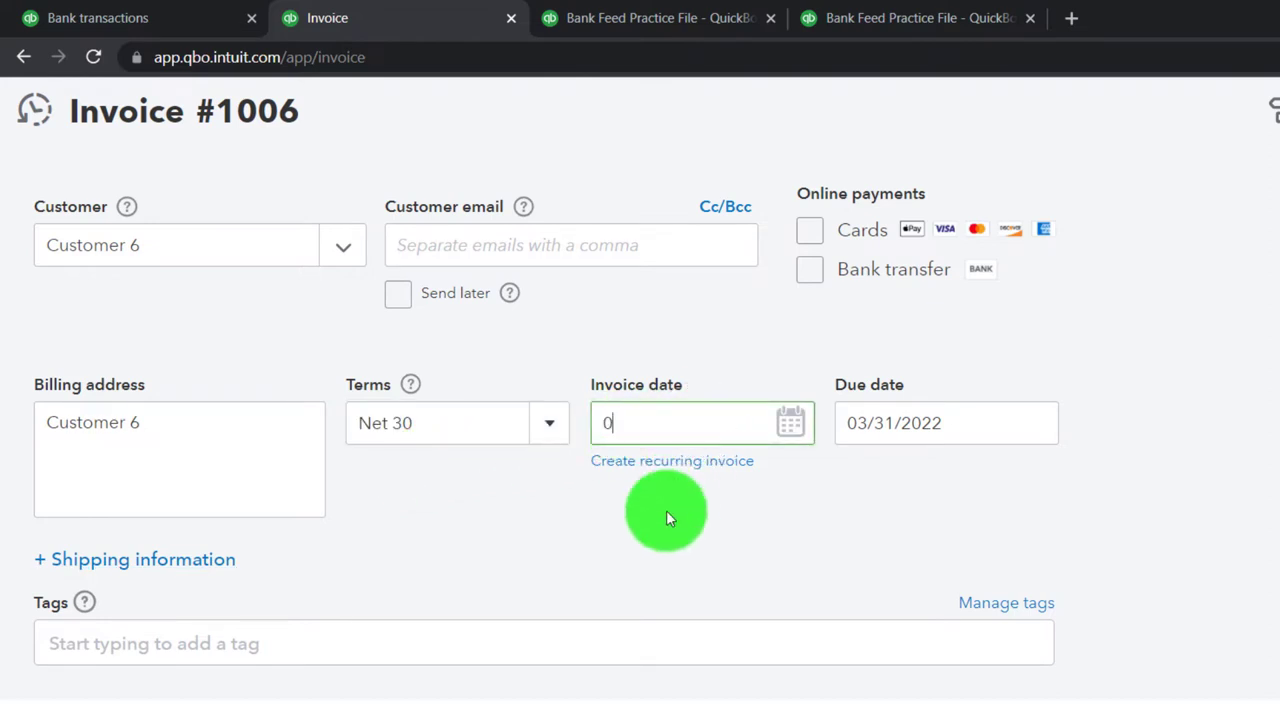
{"action": "type", "text": "3/15/2021"}
{"action": "key", "text": "Tab"}
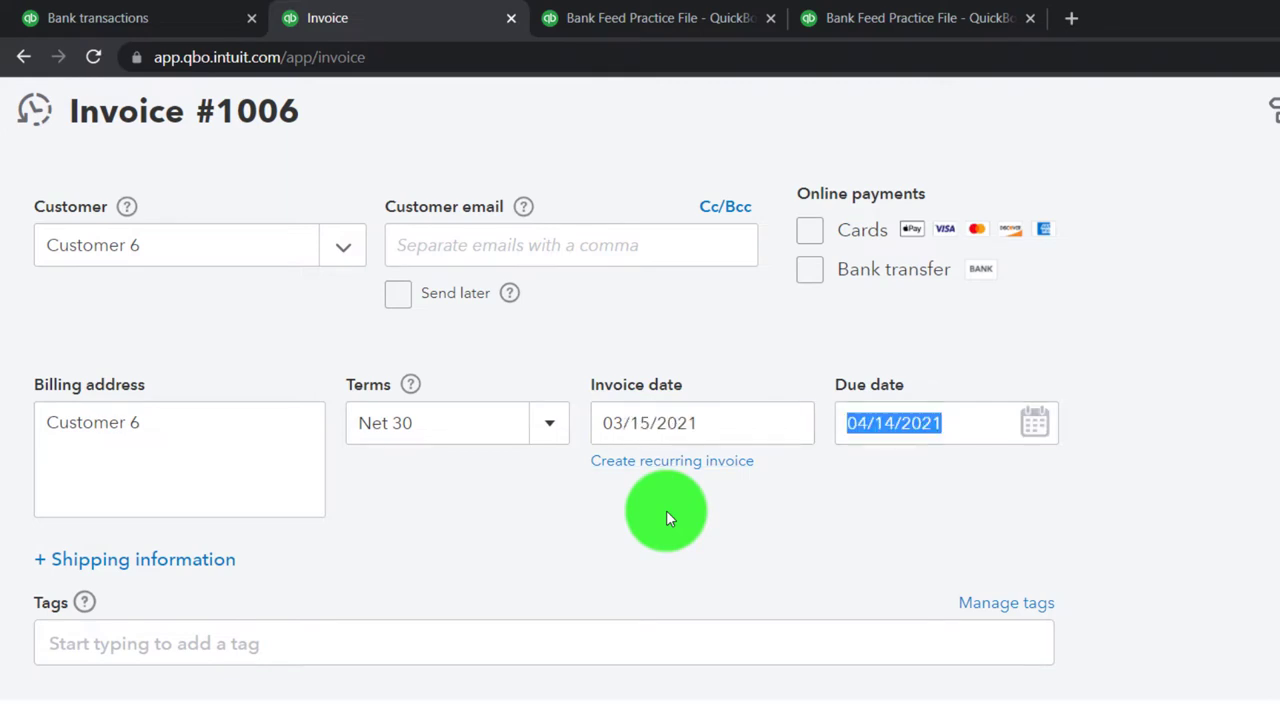
Fill the first invoice line with Service item 1, quantity 1, at a rate of 0.03.
{"action": "key", "text": "Tab"}
{"action": "key", "text": "Tab"}
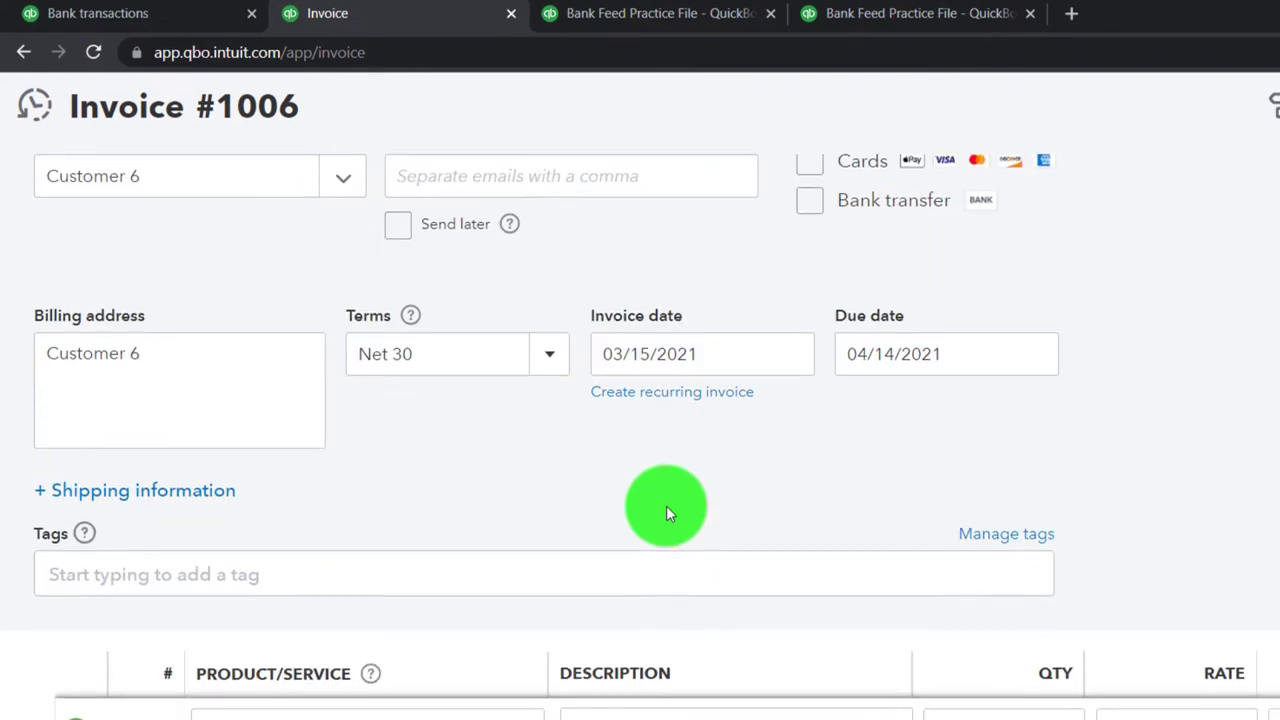
{"action": "type", "text": "ser"}
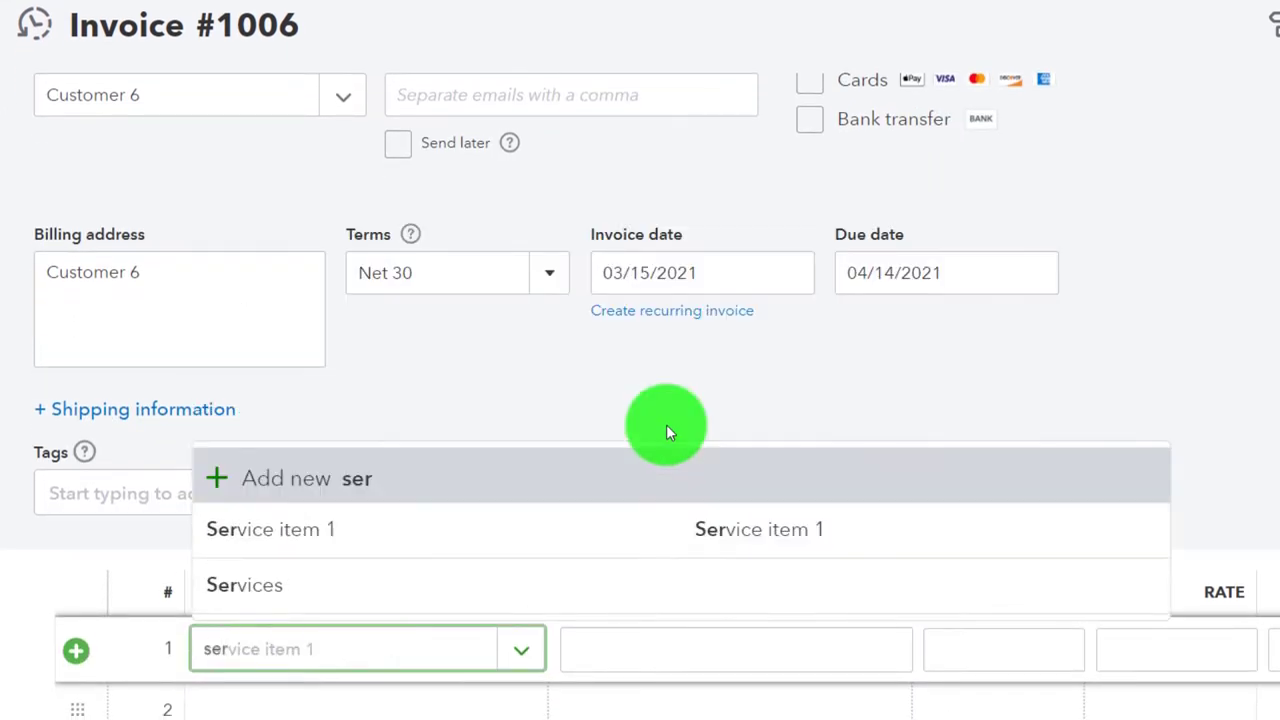
{"action": "key", "text": "Down"}
{"action": "key", "text": "Tab"}
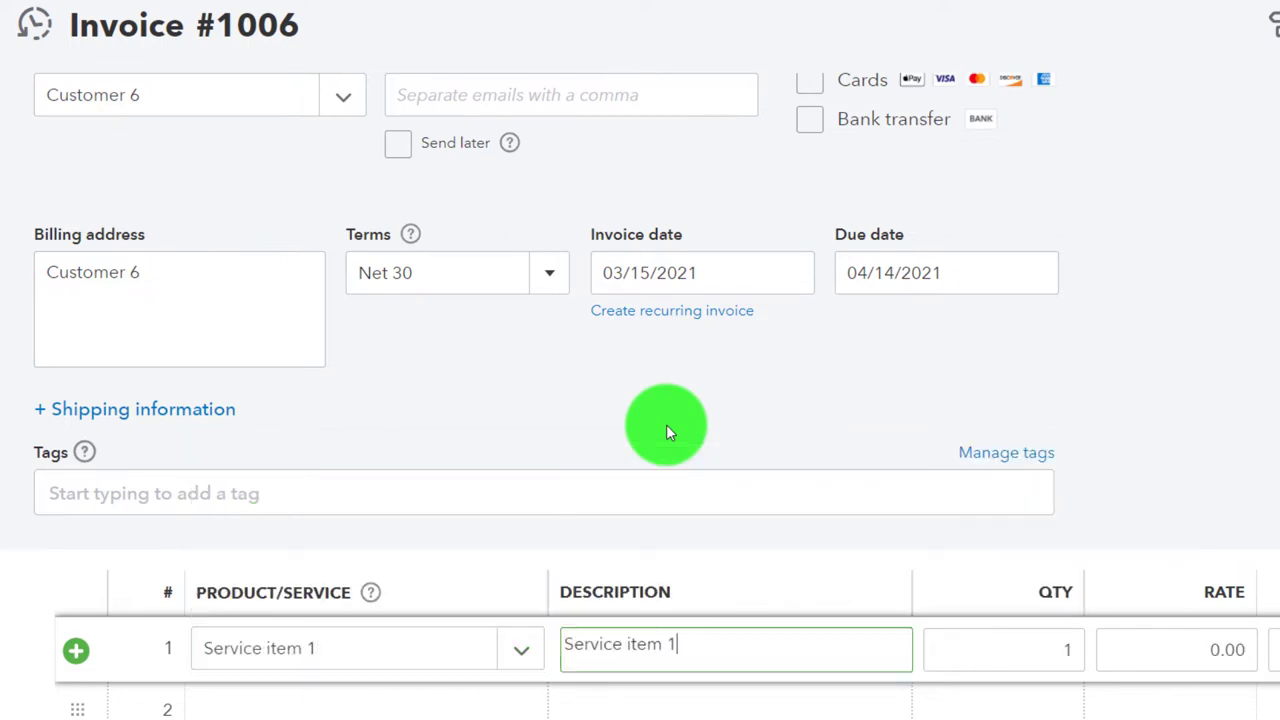
{"action": "key", "text": "Tab"}
{"action": "key", "text": "Tab"}
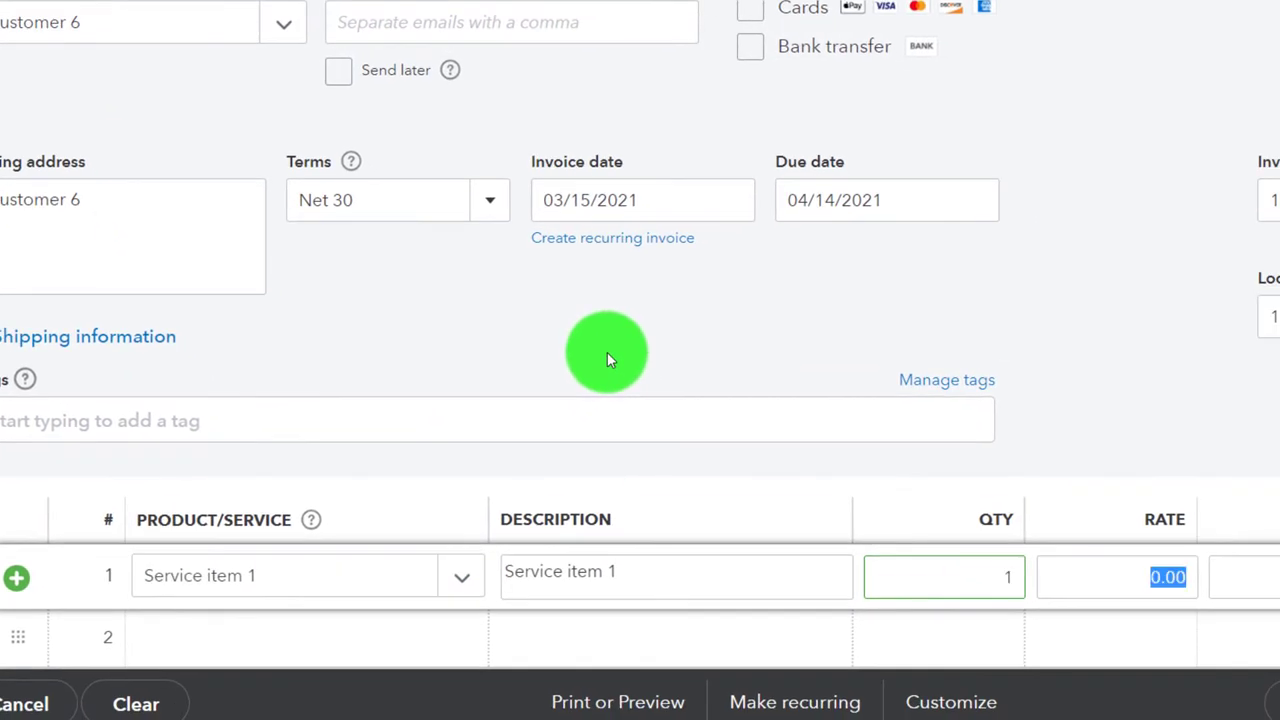
{"action": "type", "text": ".03"}
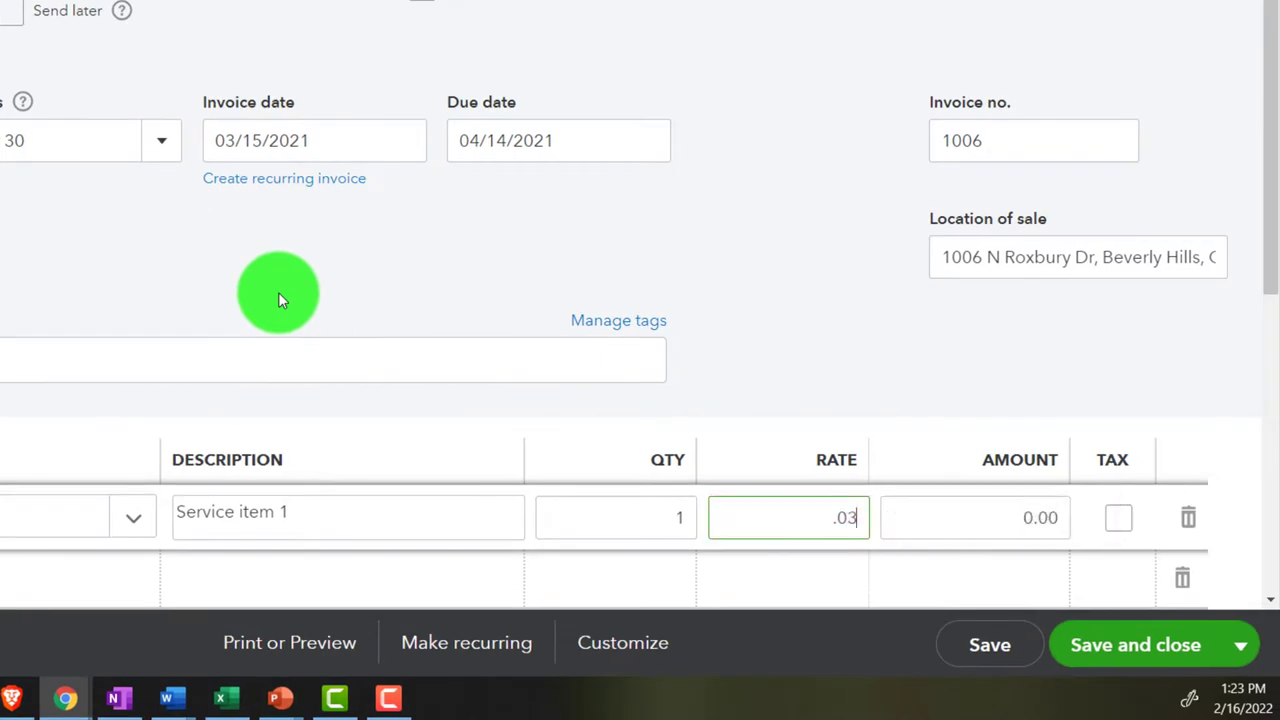
{"action": "key", "text": "Tab"}
{"action": "key", "text": "Tab"}
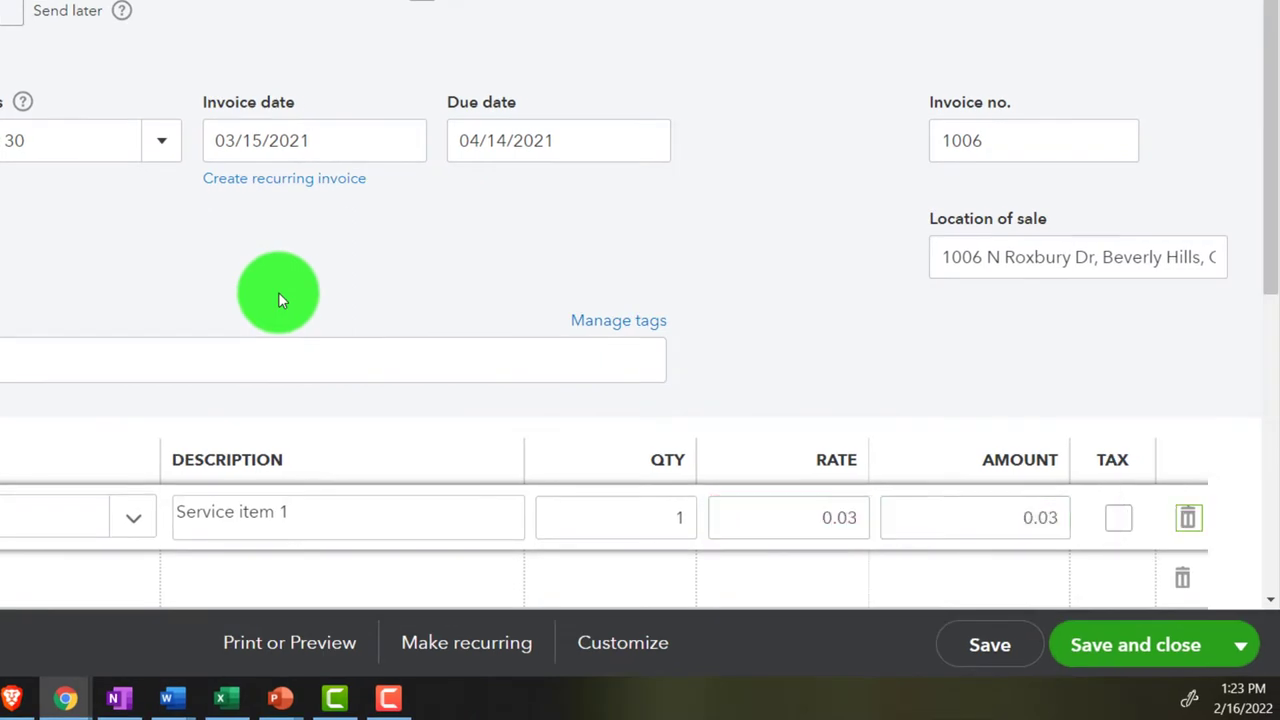
{"action": "key", "text": "Tab"}
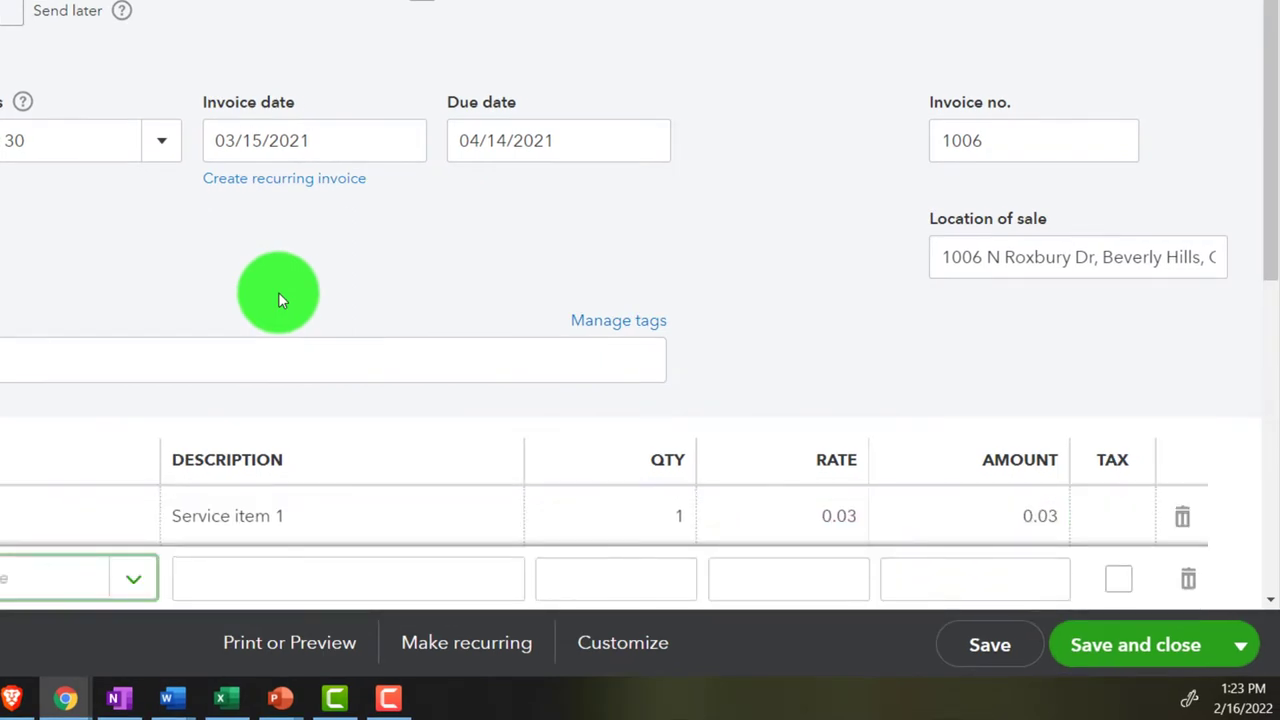
Check the Customer 6 invoice from header to totals, save it and start another new invoice.
{"action": "scroll", "coordinate": [278, 292], "scroll_direction": "down", "scroll_amount": 1}
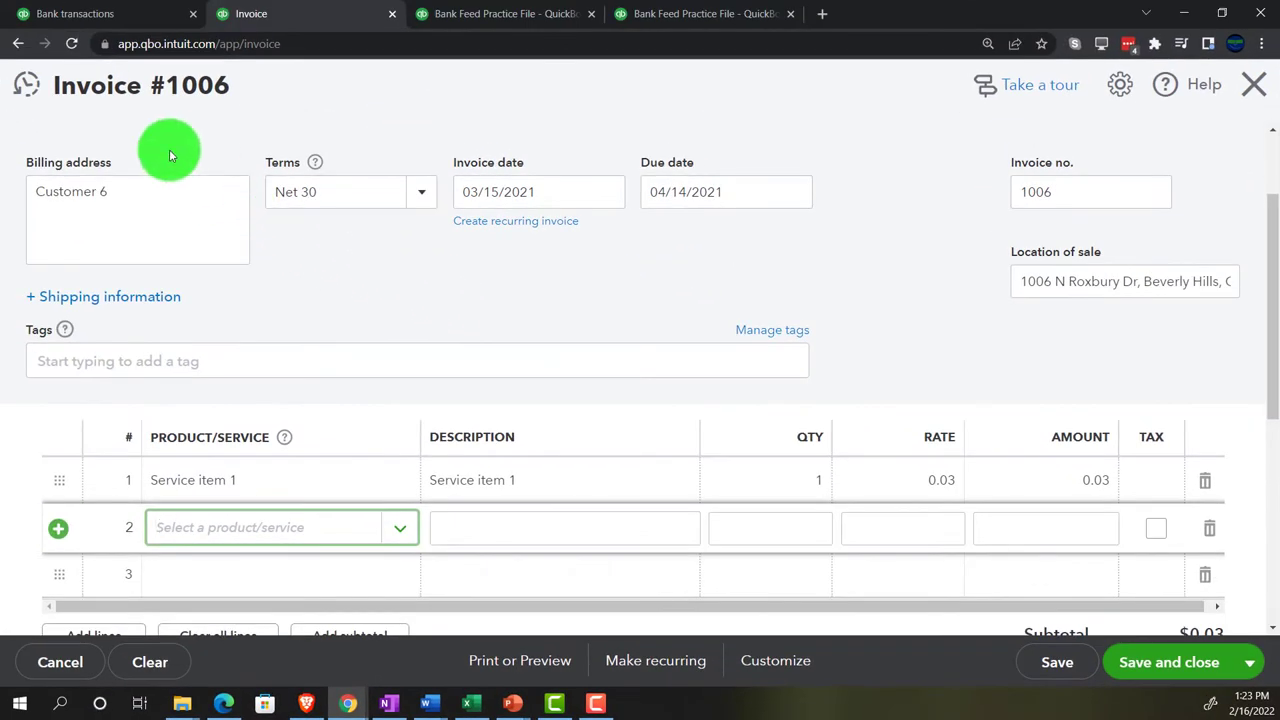
{"action": "scroll", "coordinate": [150, 135], "scroll_direction": "up", "scroll_amount": 2}
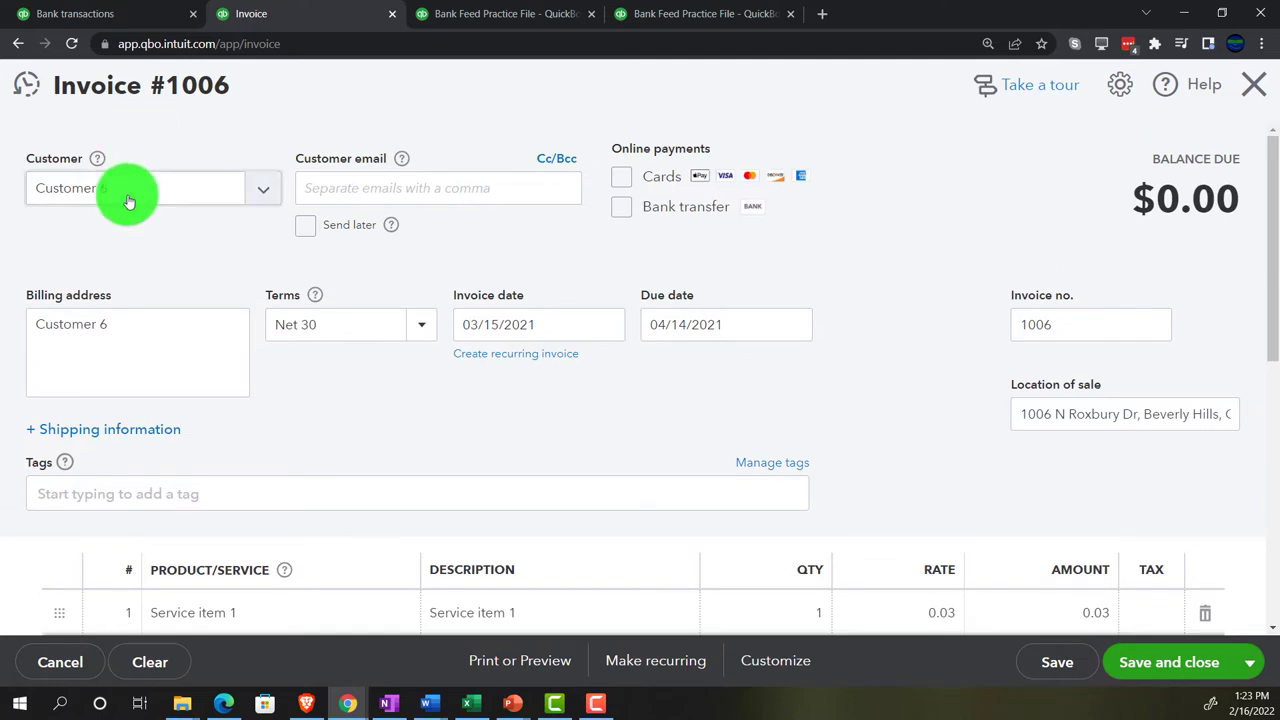
{"action": "scroll", "coordinate": [128, 200], "scroll_direction": "down", "scroll_amount": 4}
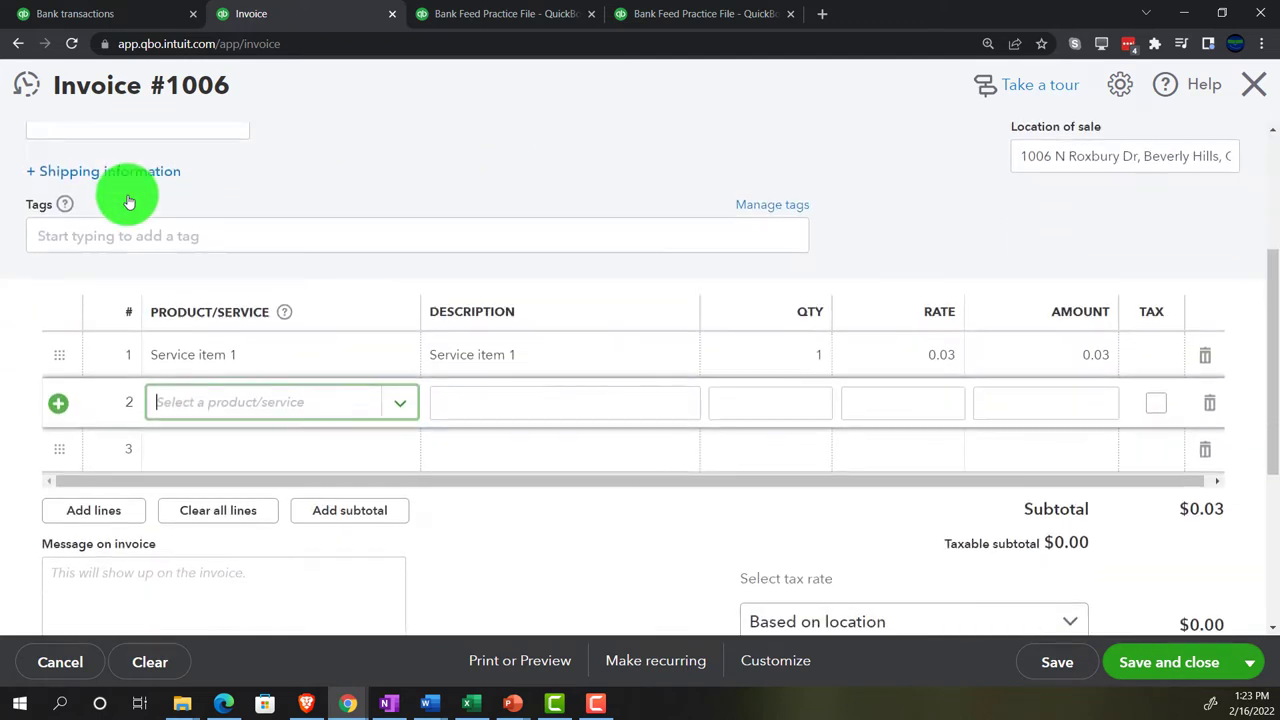
{"action": "scroll", "coordinate": [791, 549], "scroll_direction": "down", "scroll_amount": 1}
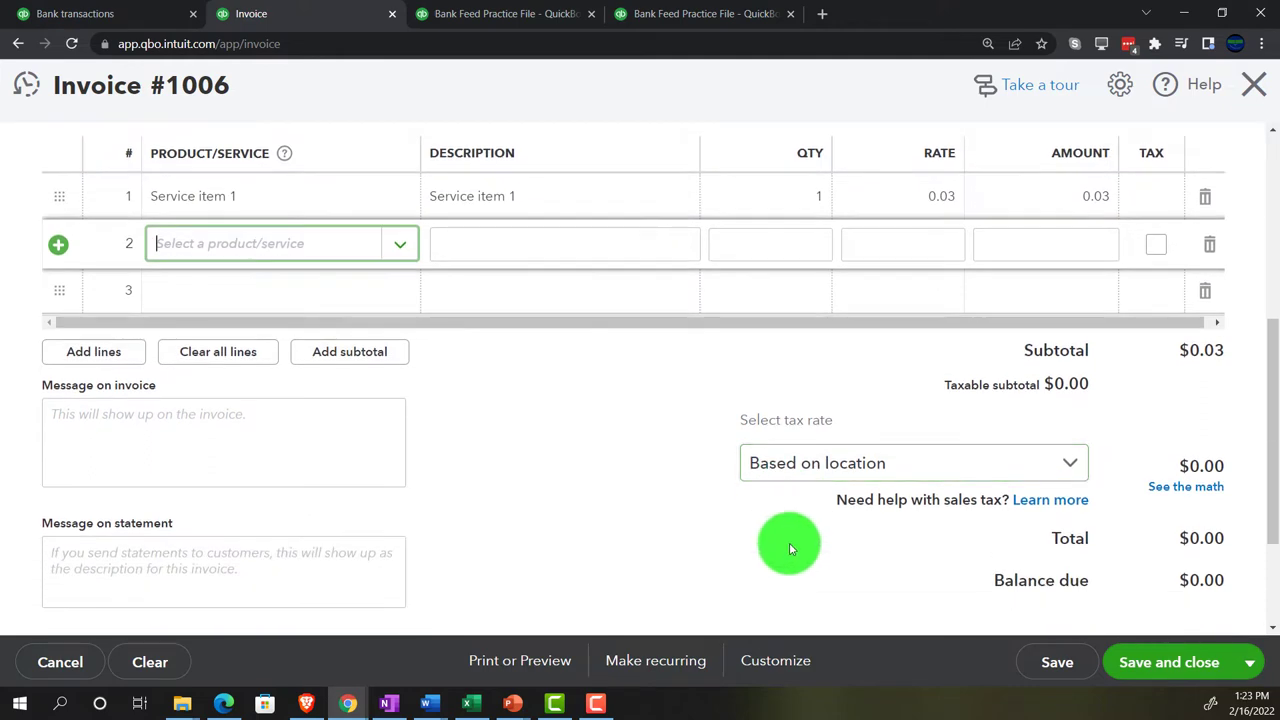
{"action": "left_click", "coordinate": [1238, 660]}
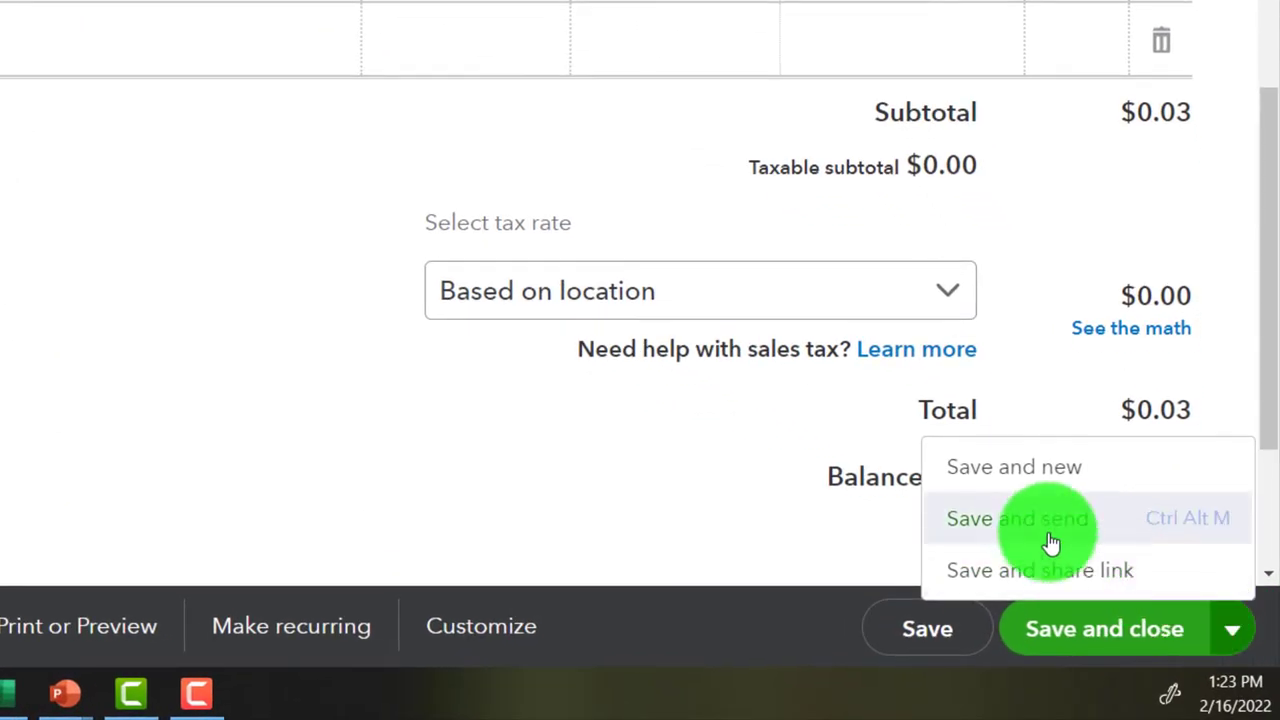
{"action": "left_click", "coordinate": [1006, 488]}
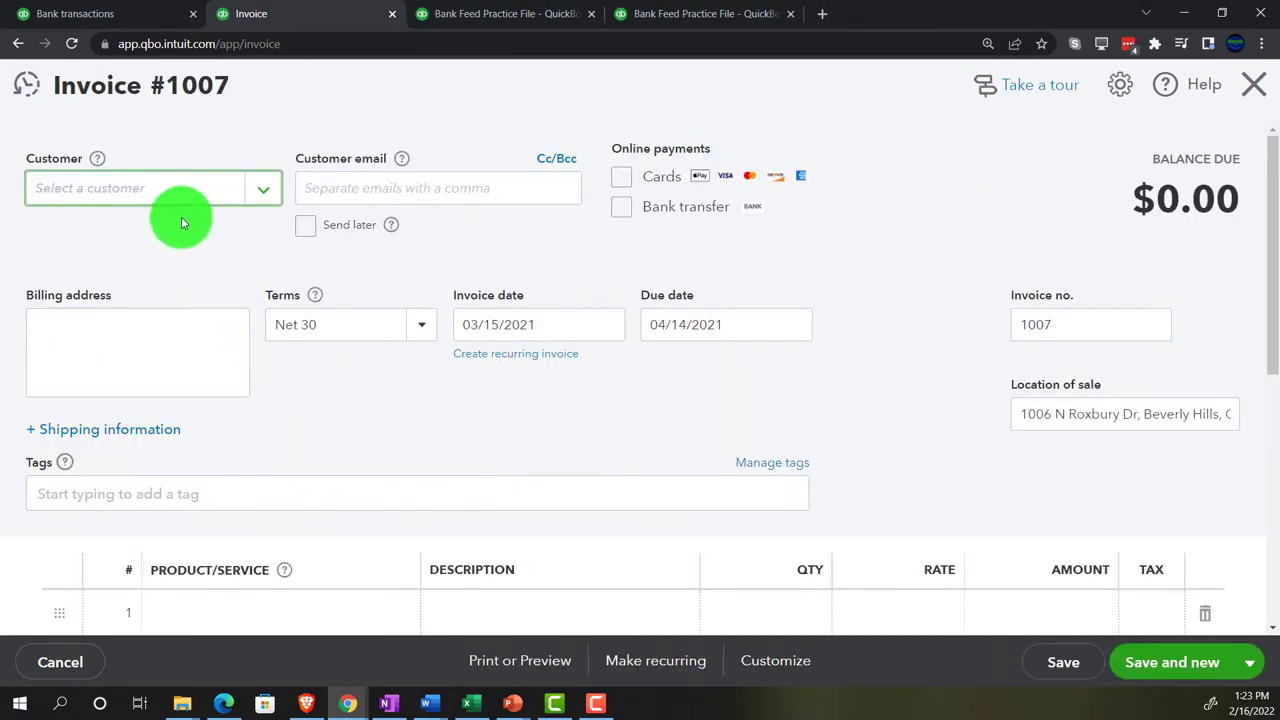
Add customer 7 as a new customer and assign it to the invoice.
{"action": "left_click", "coordinate": [152, 191]}
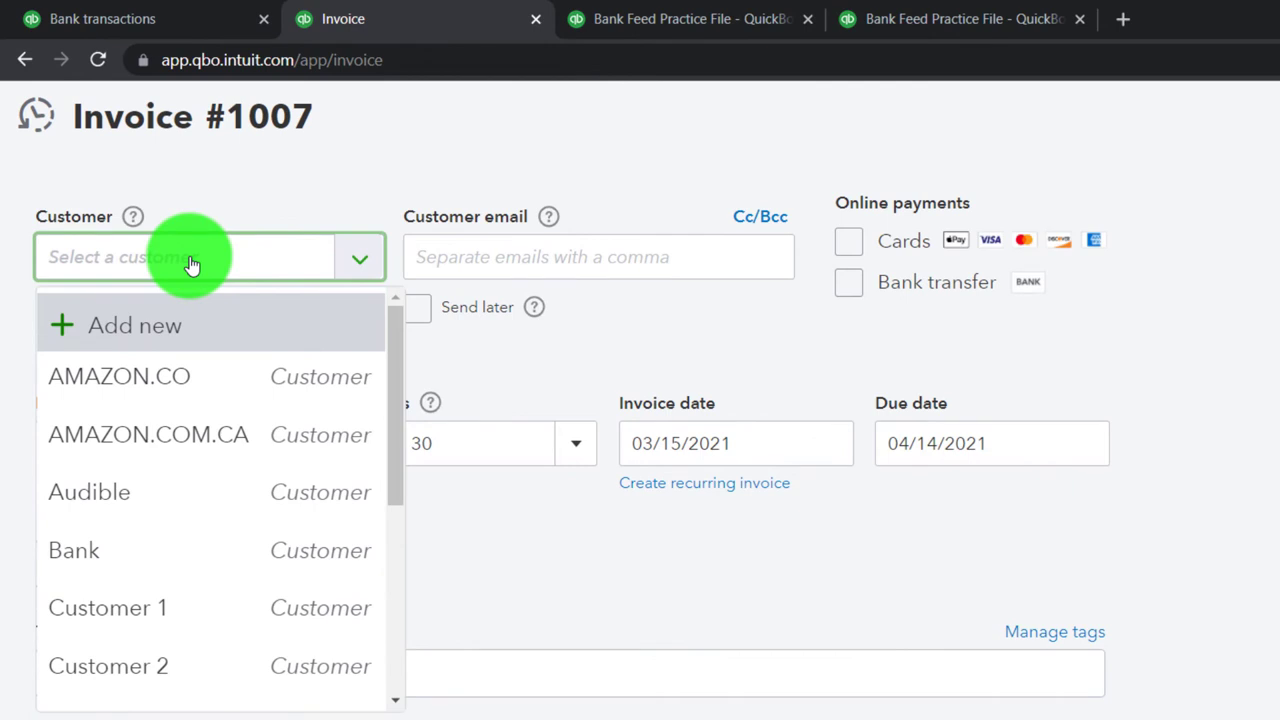
{"action": "type", "text": "cu"}
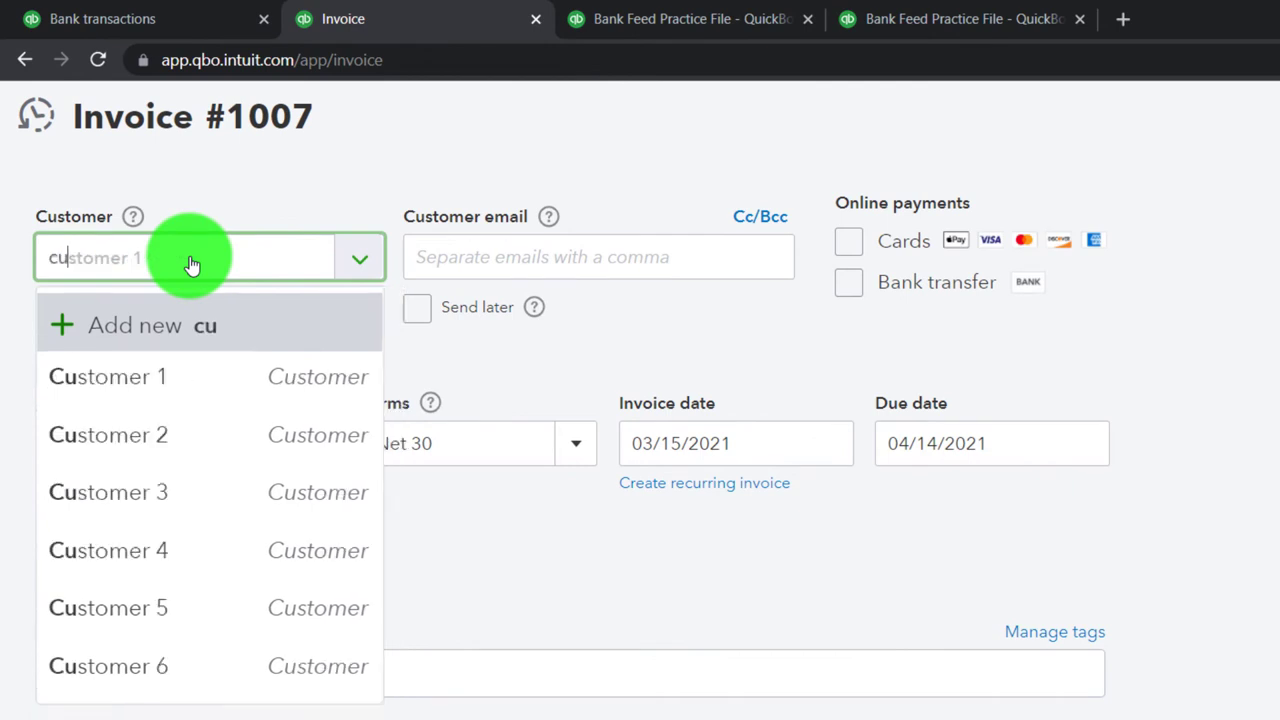
{"action": "type", "text": "stomver"}
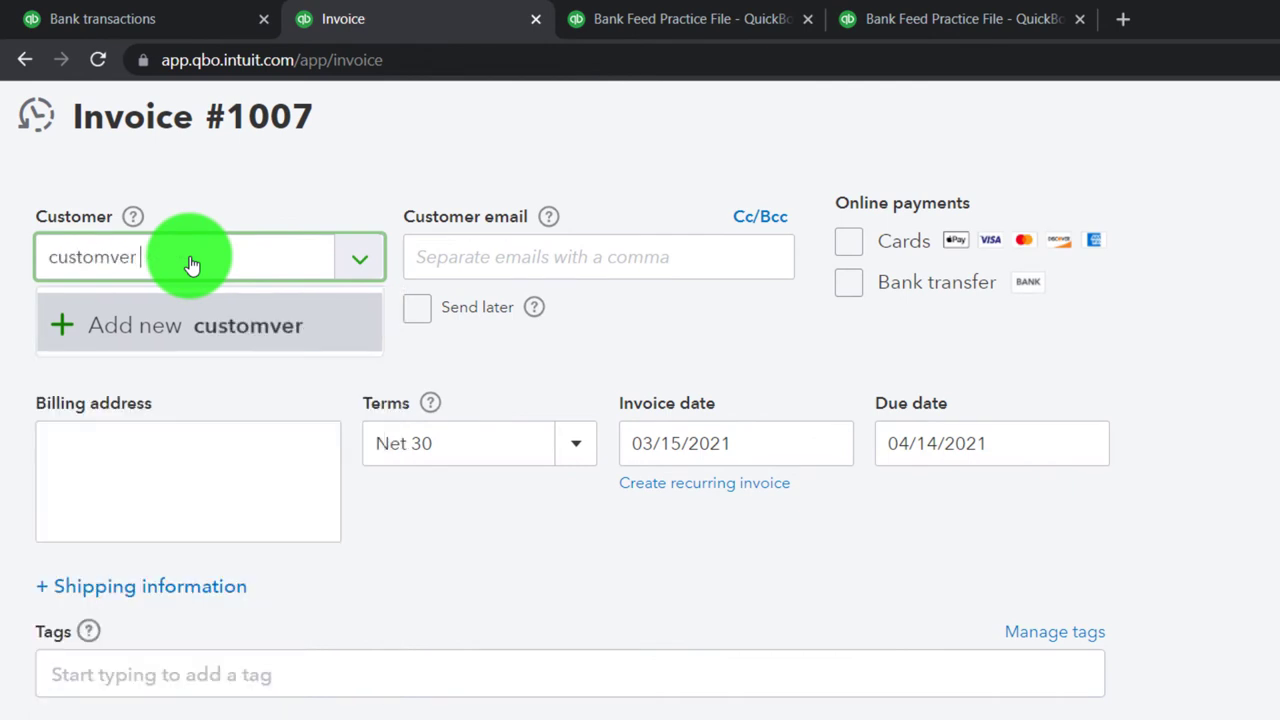
{"action": "key", "text": "BackSpace"}
{"action": "key", "text": "BackSpace"}
{"action": "key", "text": "BackSpace"}
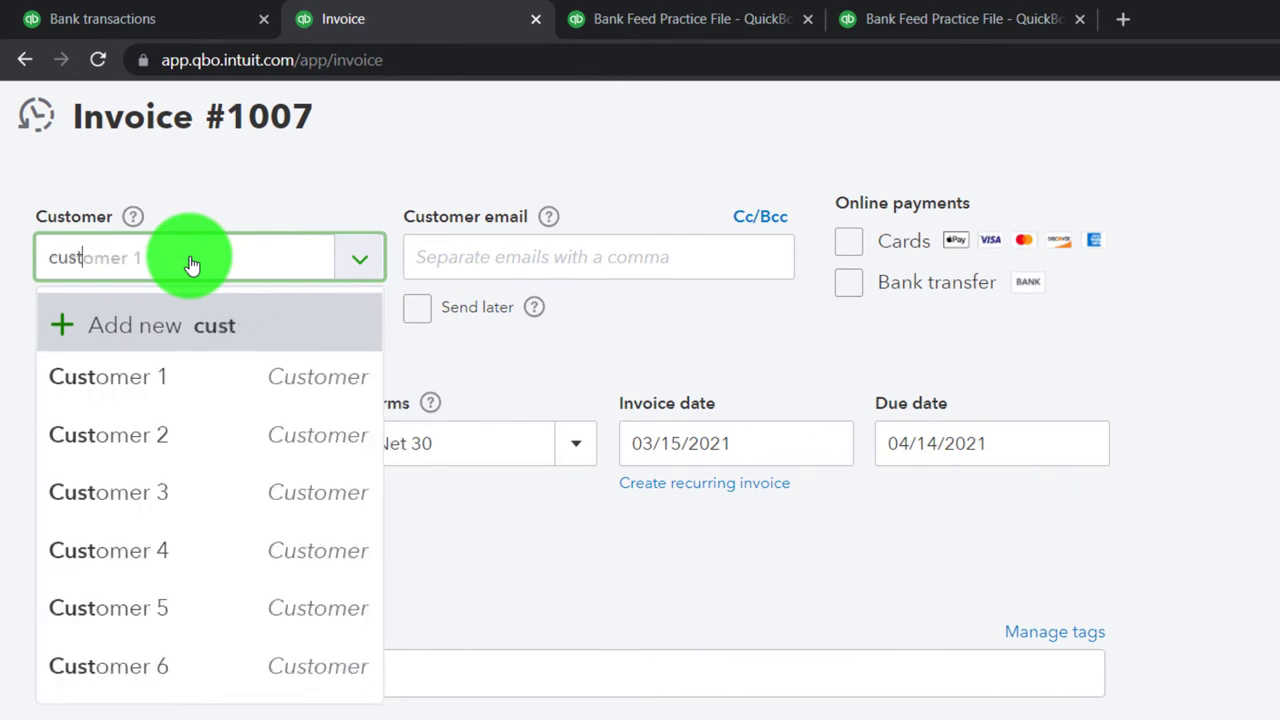
{"action": "type", "text": "om"}
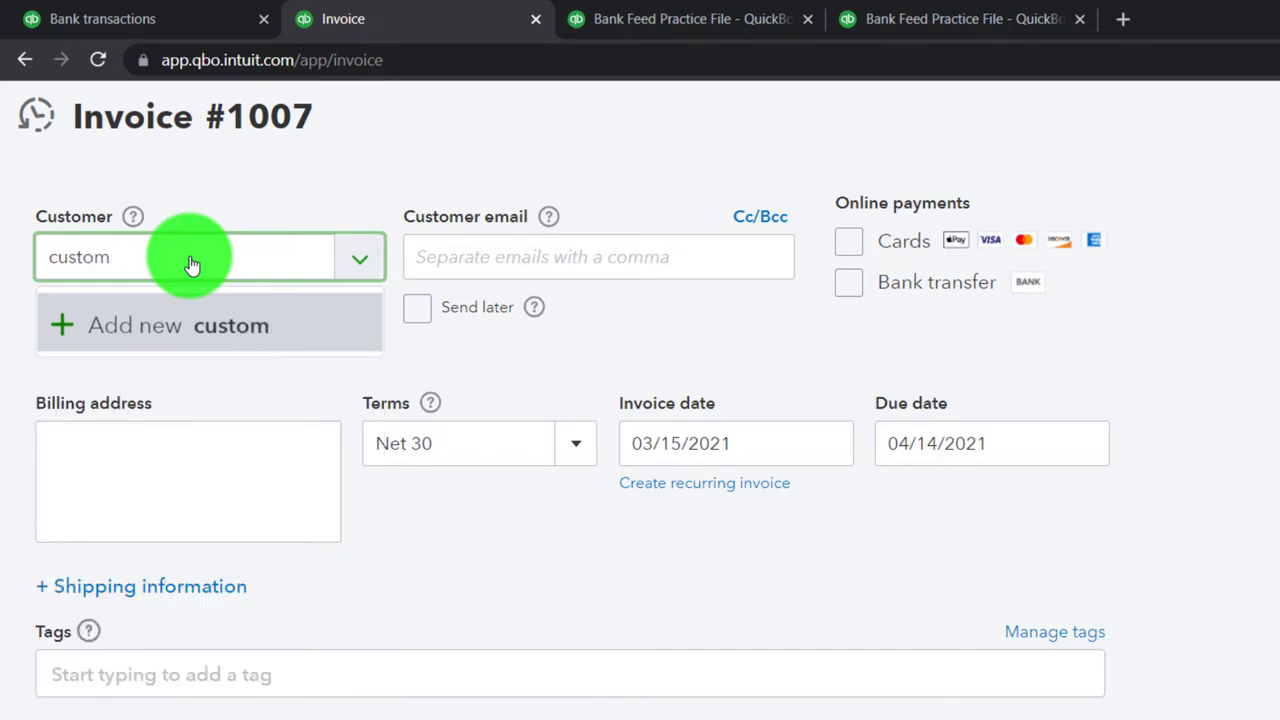
{"action": "type", "text": "berer"}
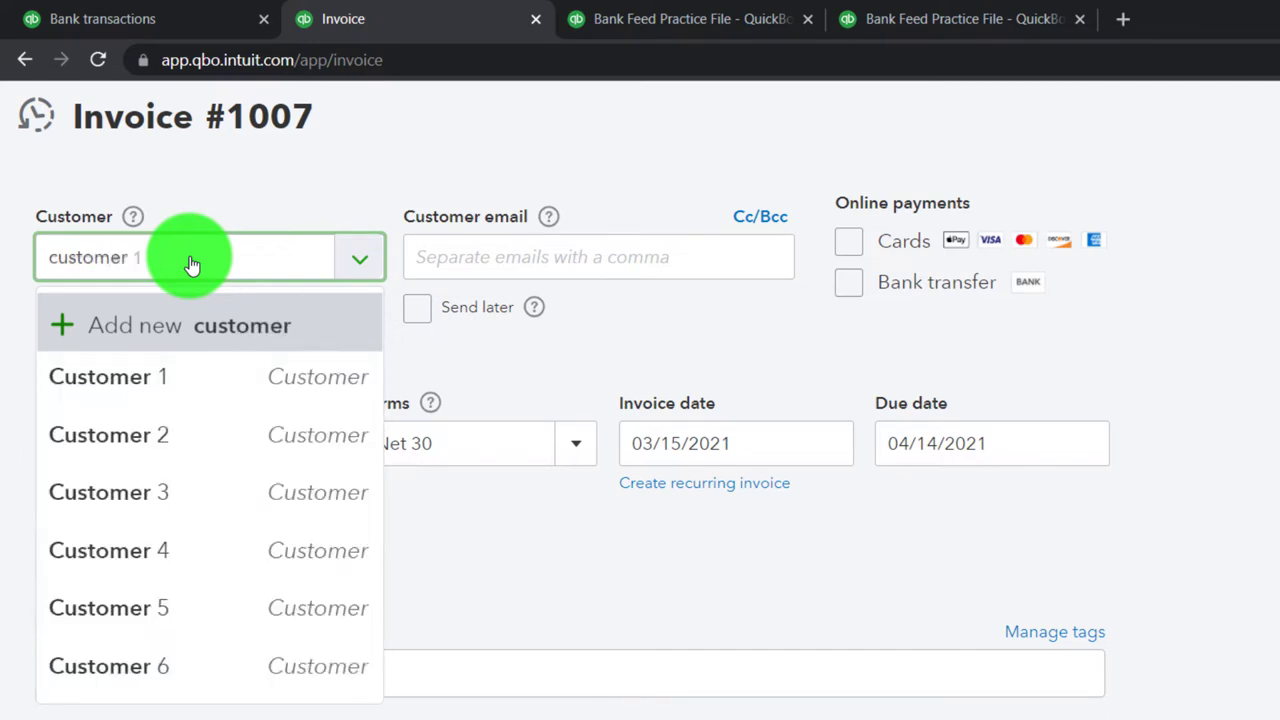
{"action": "type", "text": " 7"}
{"action": "key", "text": "Return"}
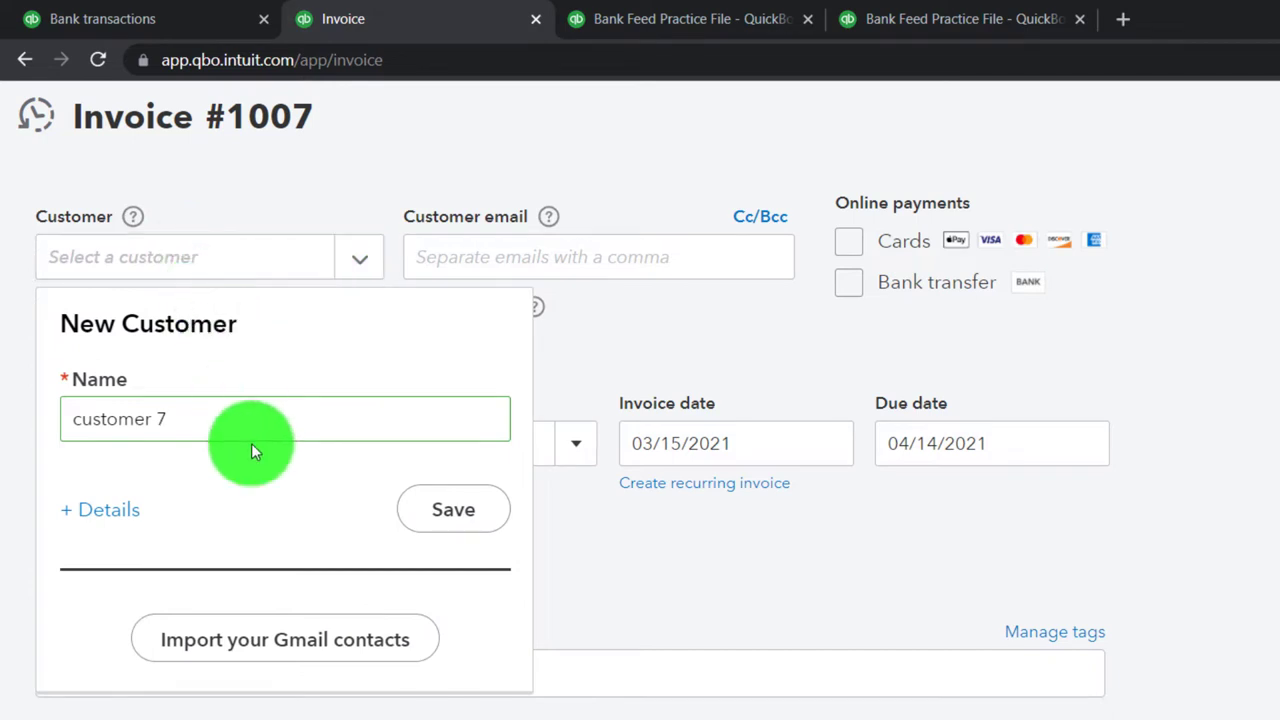
{"action": "left_click", "coordinate": [426, 514]}
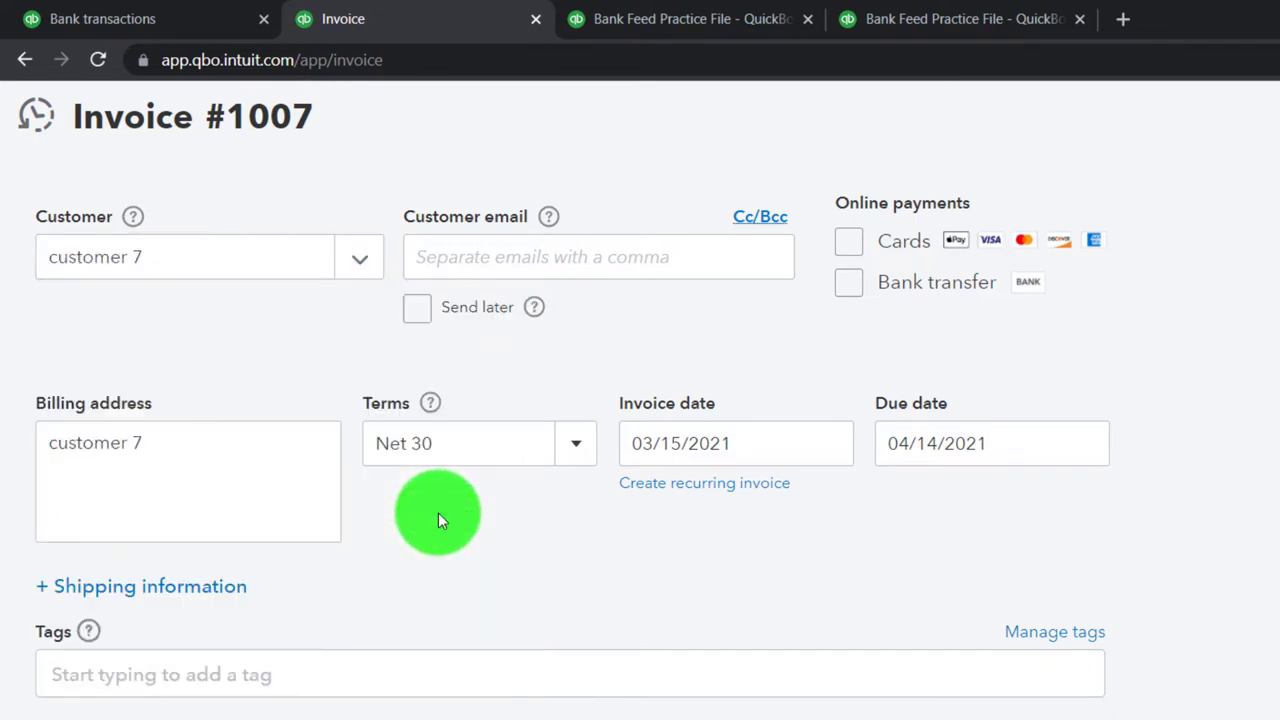
Set the customer 7 invoice date to 03/16/2021, keeping the Net 30 terms.
{"action": "key", "text": "Tab"}
{"action": "key", "text": "Tab"}
{"action": "key", "text": "Tab"}
{"action": "key", "text": "Tab"}
{"action": "key", "text": "Tab"}
{"action": "key", "text": "Tab"}
{"action": "key", "text": "Tab"}
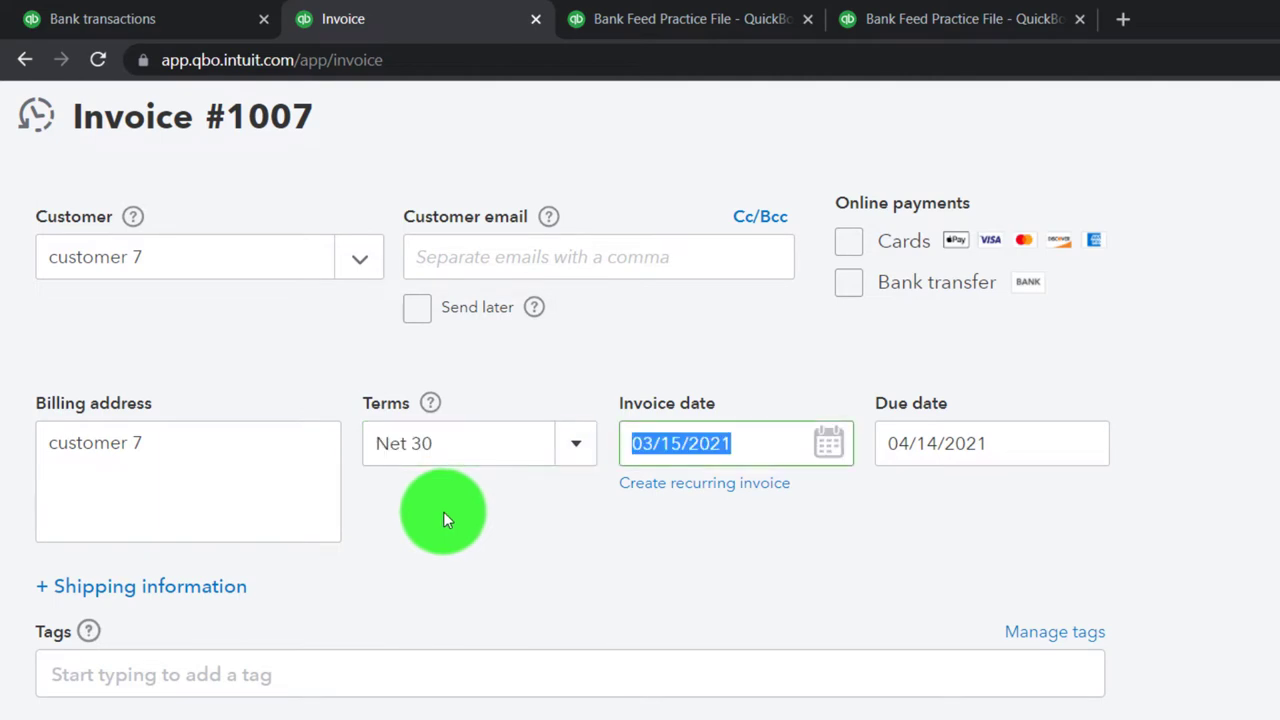
{"action": "key", "text": "Tab"}
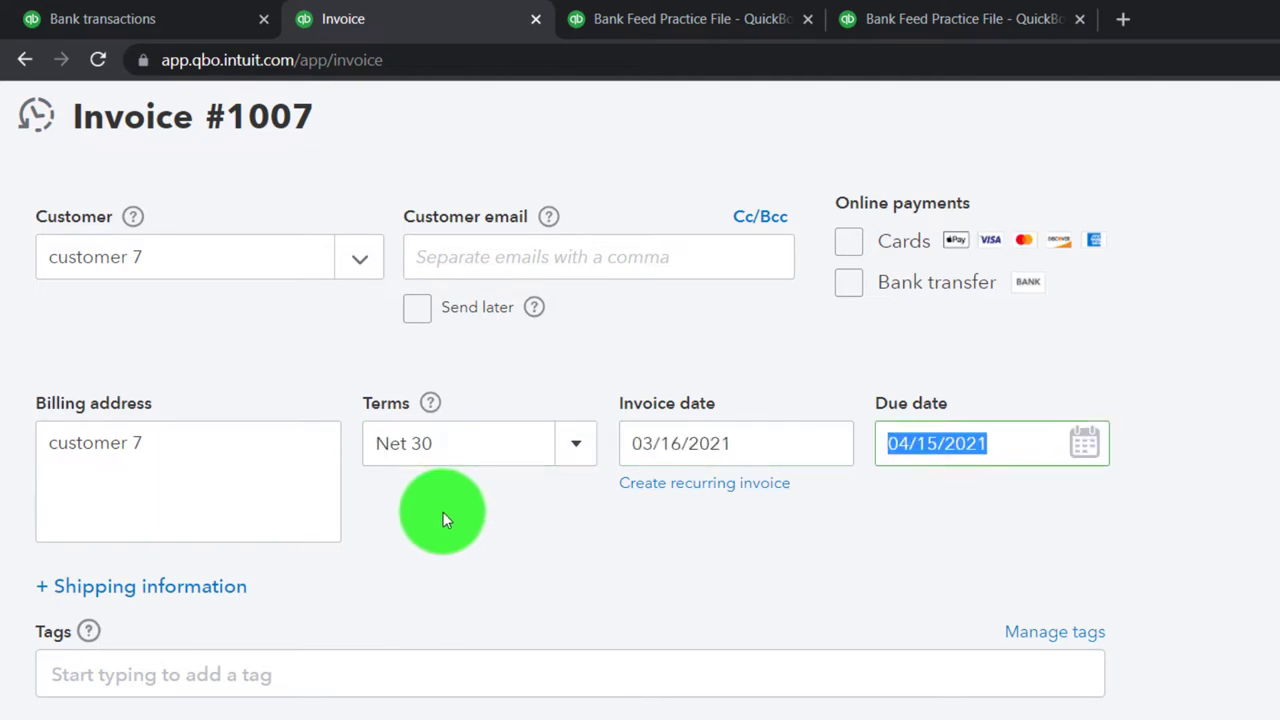
Fill the first invoice line with Service item 1, quantity 1, at a rate of 0.06, leaving it untaxed.
{"action": "scroll", "coordinate": [448, 585], "scroll_direction": "down", "scroll_amount": 2}
{"action": "left_click", "coordinate": [424, 715]}
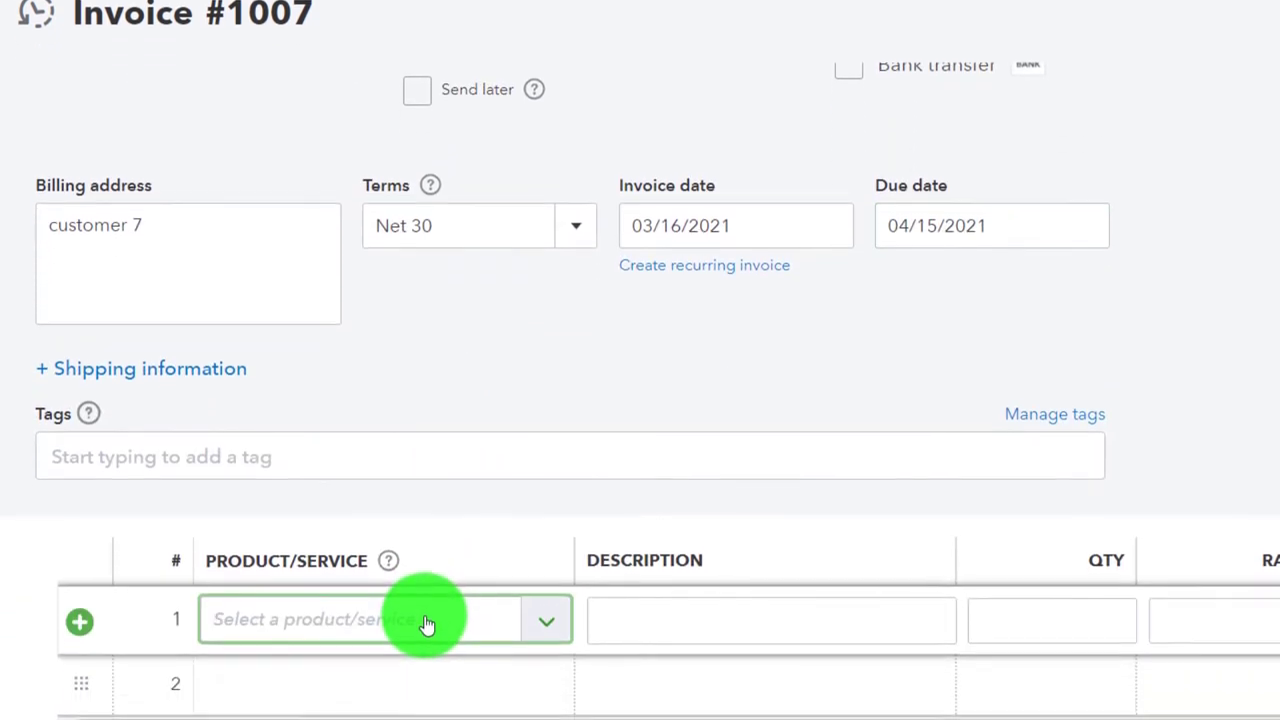
{"action": "type", "text": "ser"}
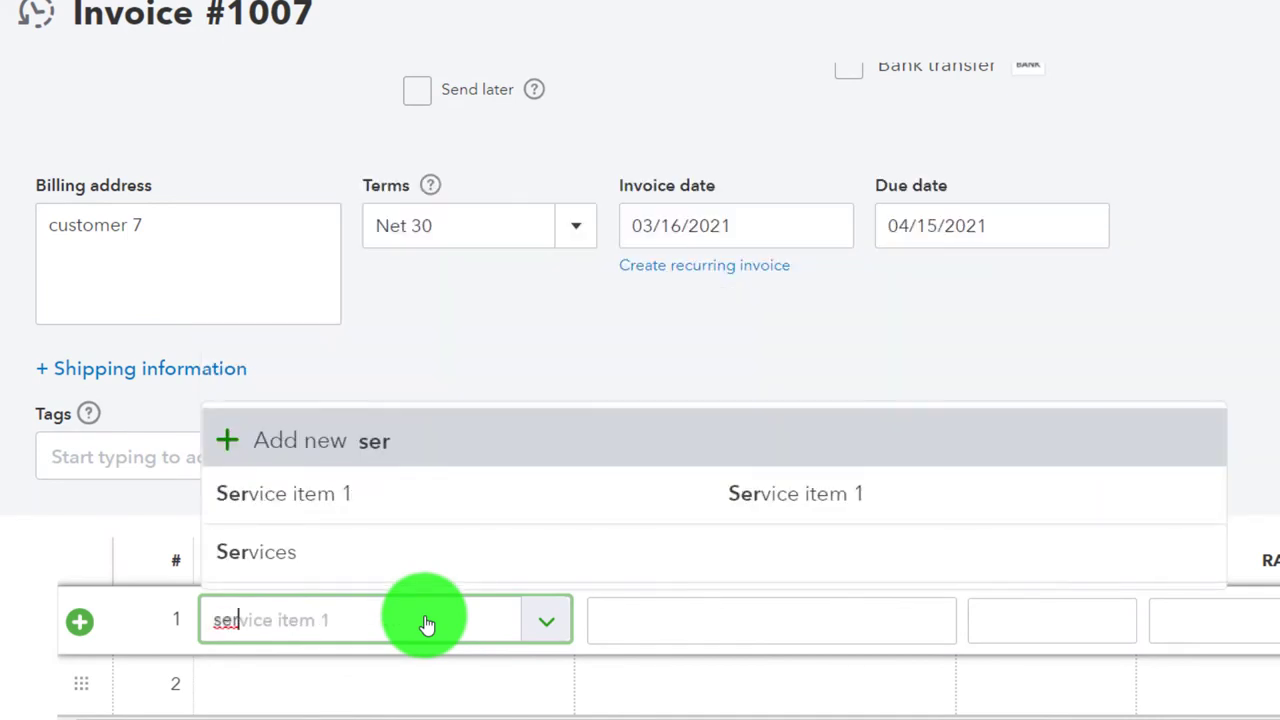
{"action": "key", "text": "Down"}
{"action": "key", "text": "Down"}
{"action": "key", "text": "Up"}
{"action": "key", "text": "Tab"}
{"action": "key", "text": "Tab"}
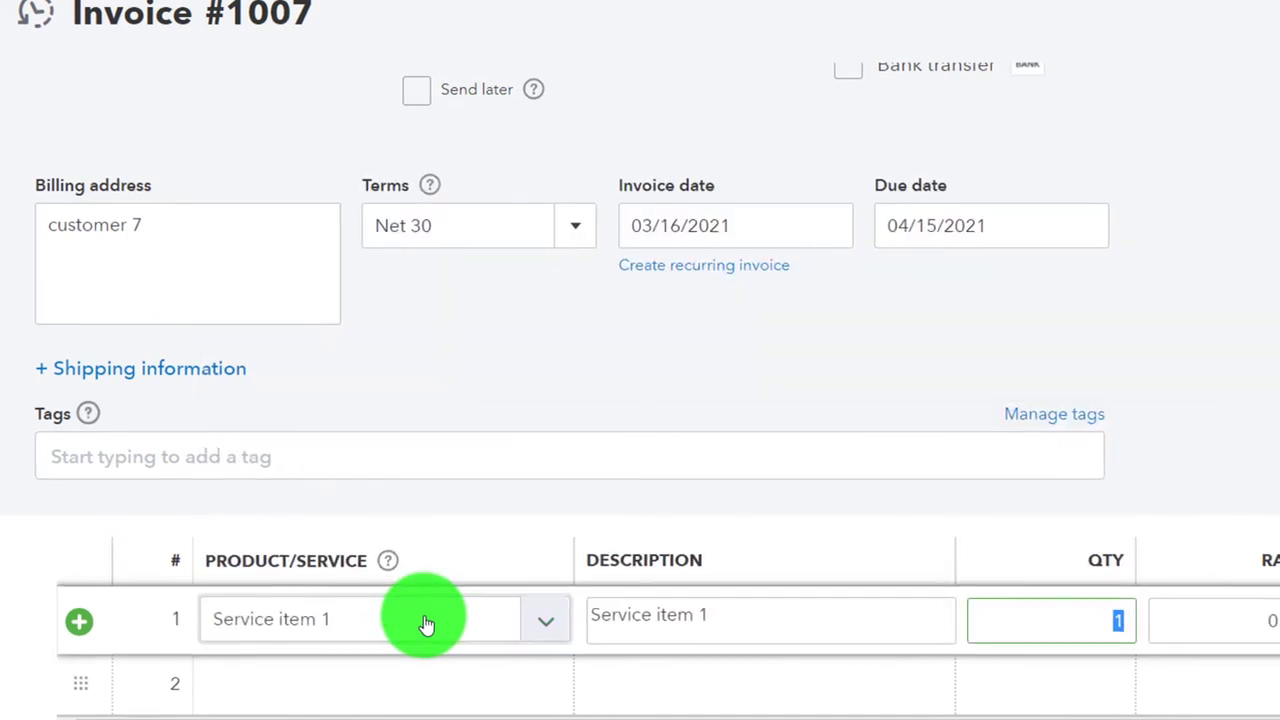
{"action": "key", "text": "Tab"}
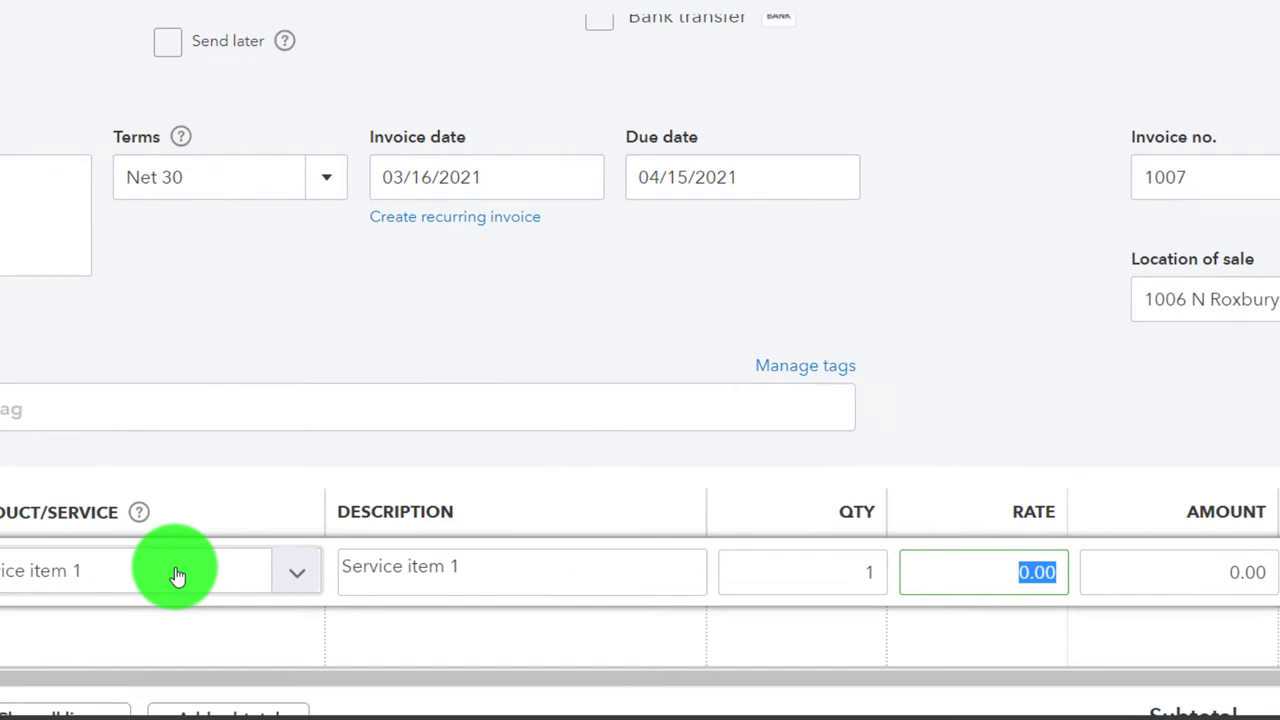
{"action": "type", "text": "0.06"}
{"action": "key", "text": "Tab"}
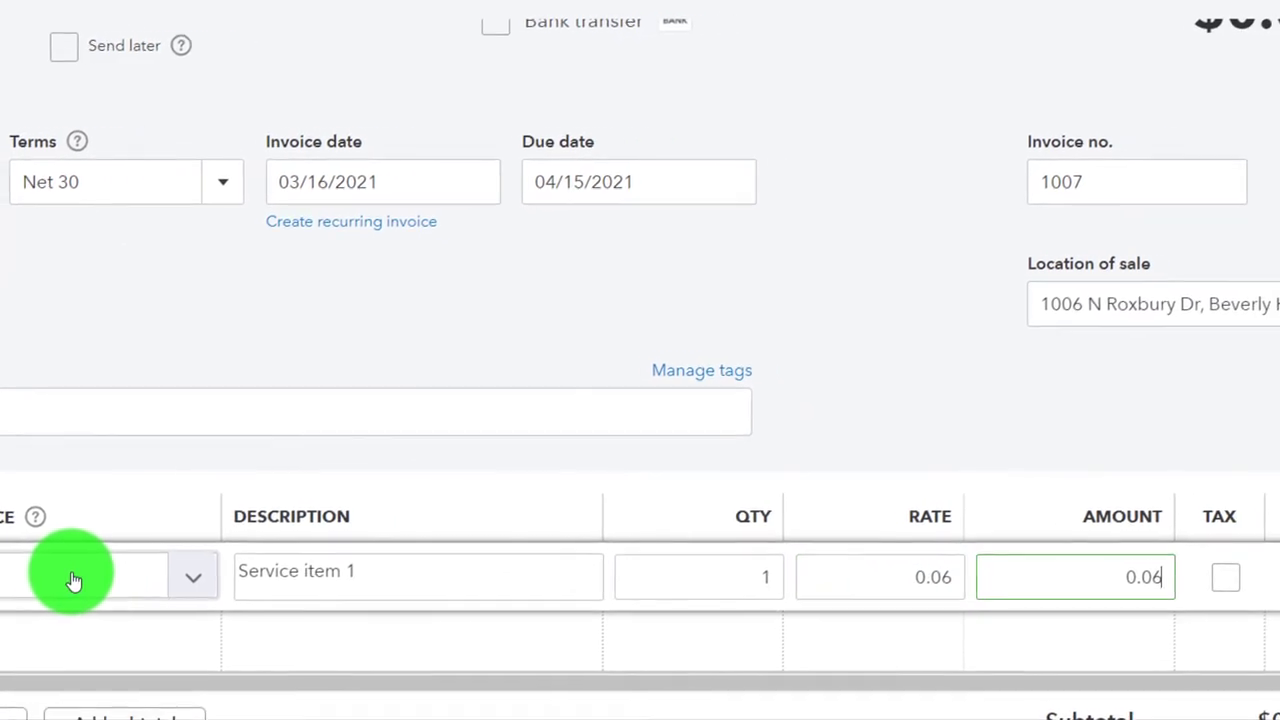
{"action": "key", "text": "Tab"}
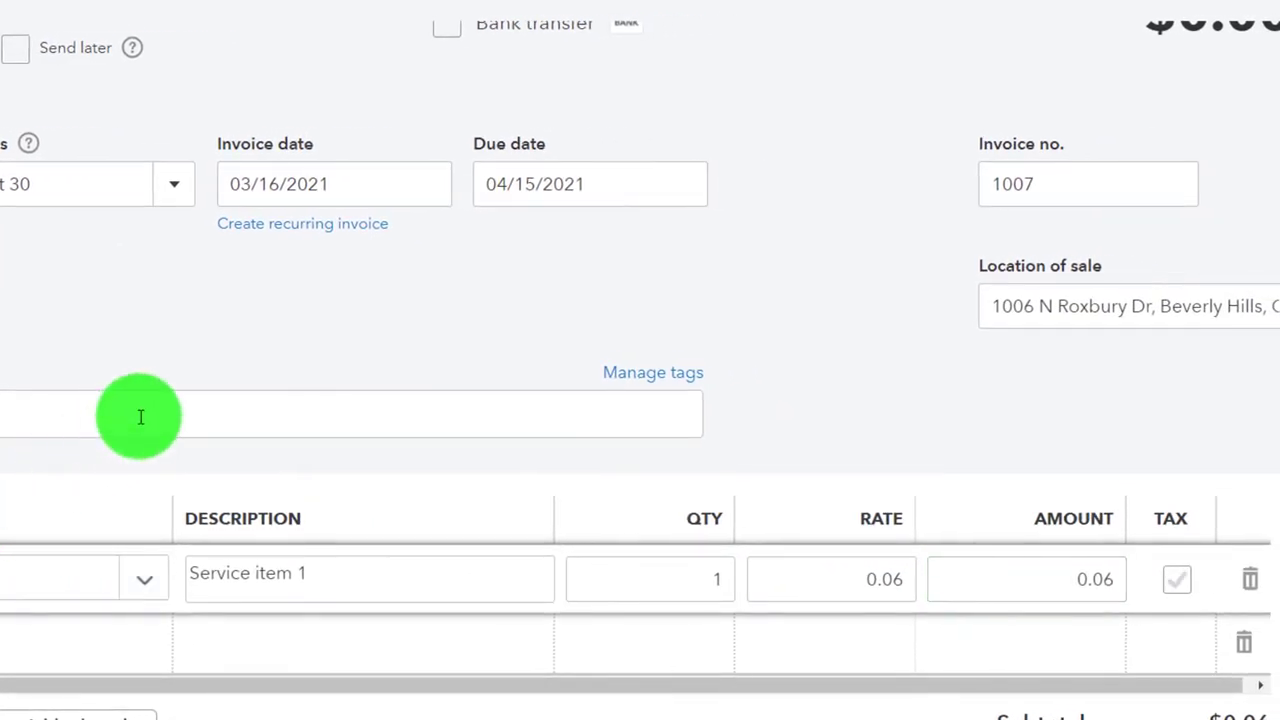
{"action": "key", "text": "Tab"}
Check the customer 7 invoice lines and totals, and save and close the invoice.
{"action": "scroll", "coordinate": [193, 375], "scroll_direction": "down", "scroll_amount": 5}
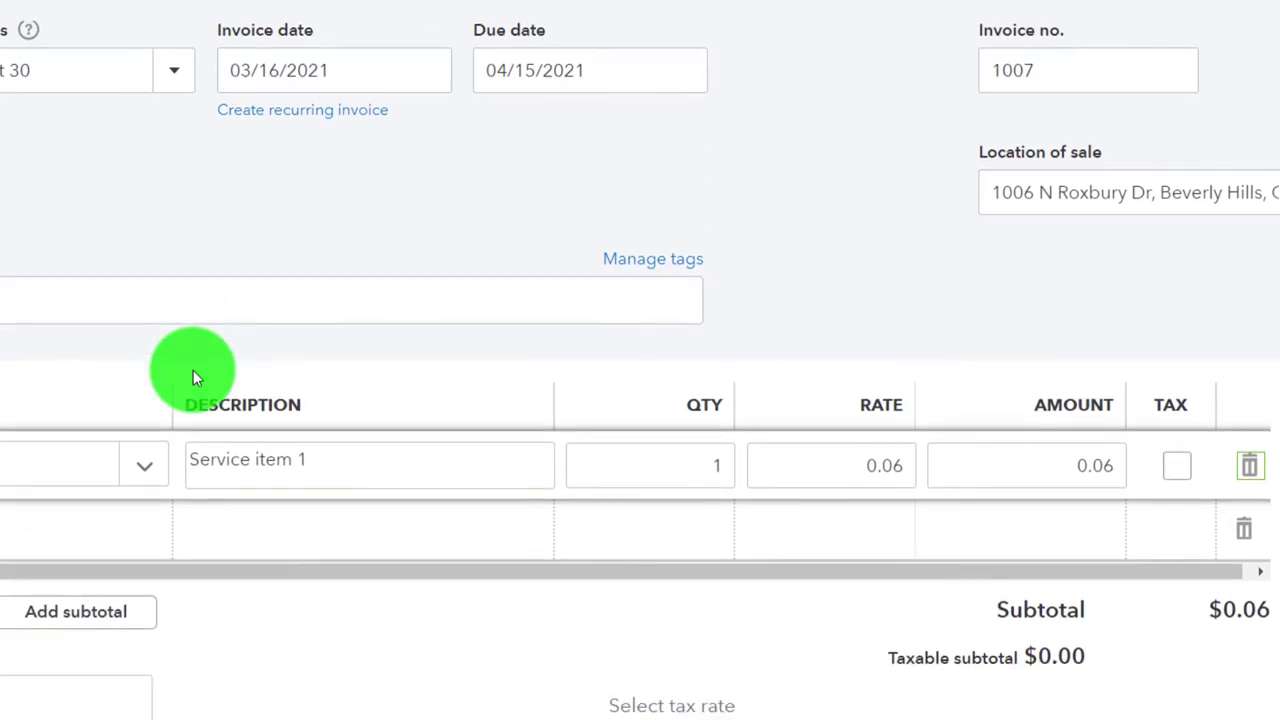
{"action": "scroll", "coordinate": [211, 376], "scroll_direction": "down", "scroll_amount": 3}
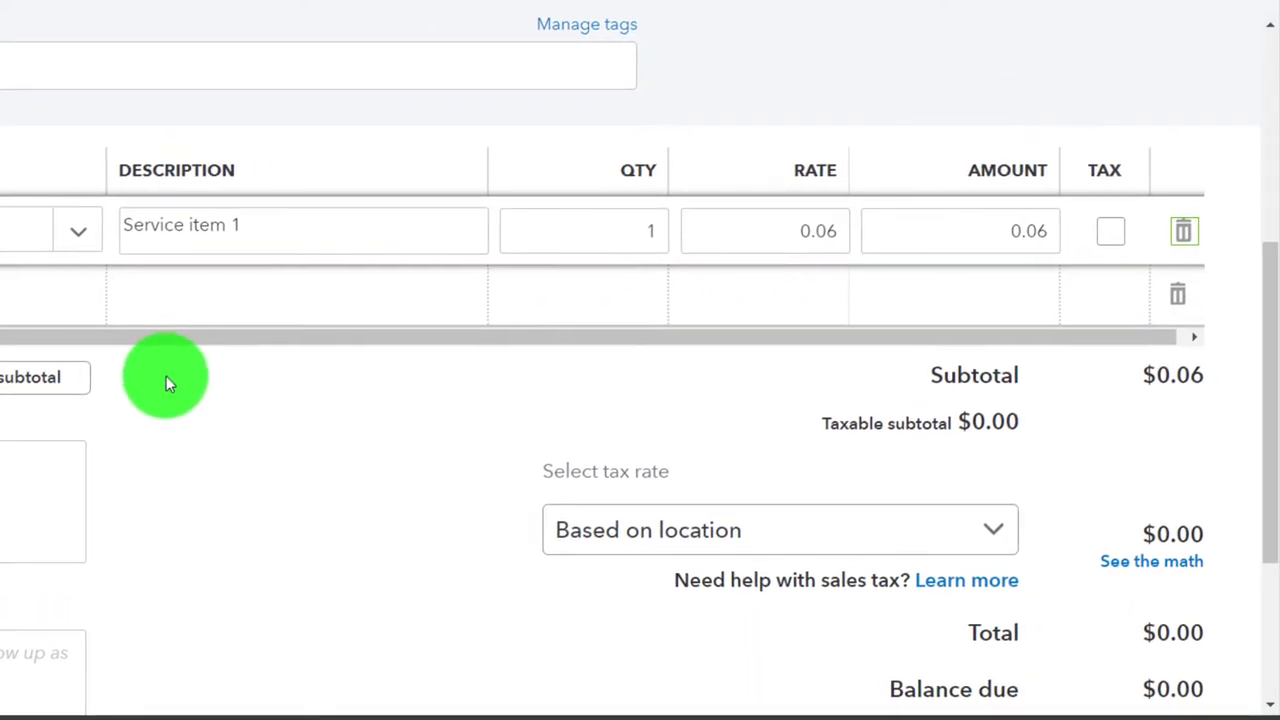
{"action": "scroll", "coordinate": [217, 457], "scroll_direction": "up", "scroll_amount": 10}
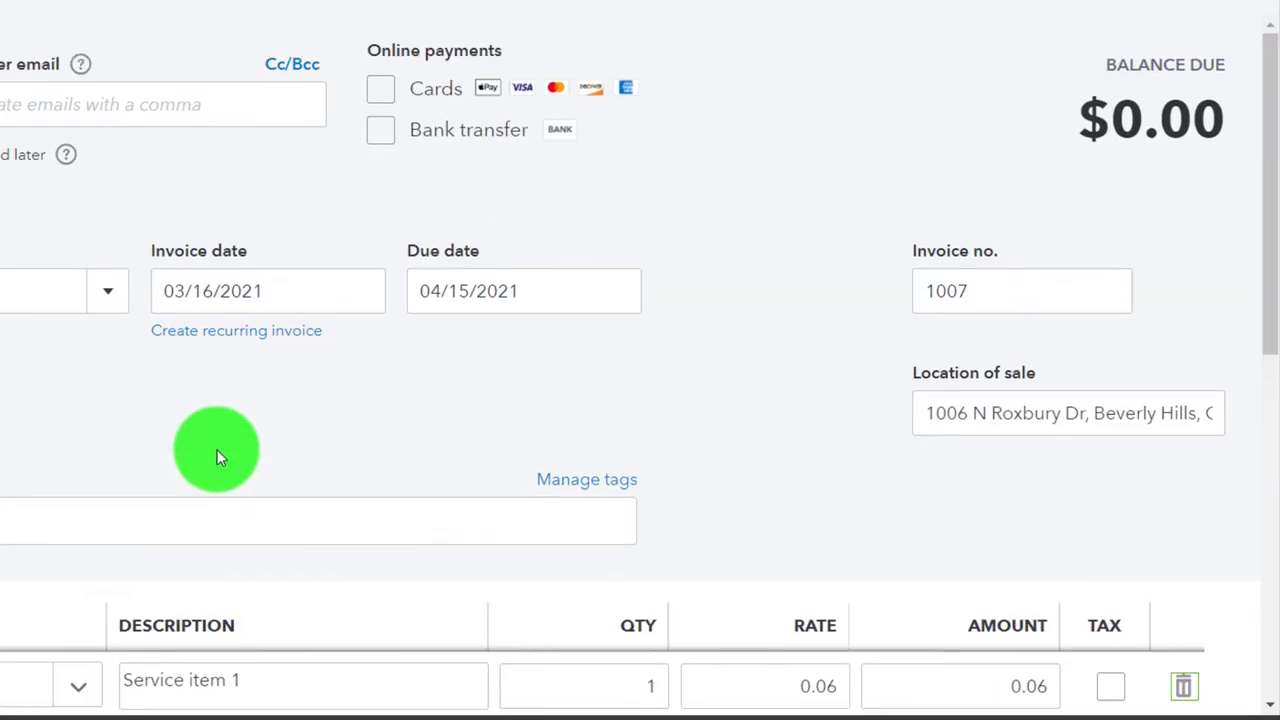
{"action": "scroll", "coordinate": [217, 457], "scroll_direction": "down", "scroll_amount": 10}
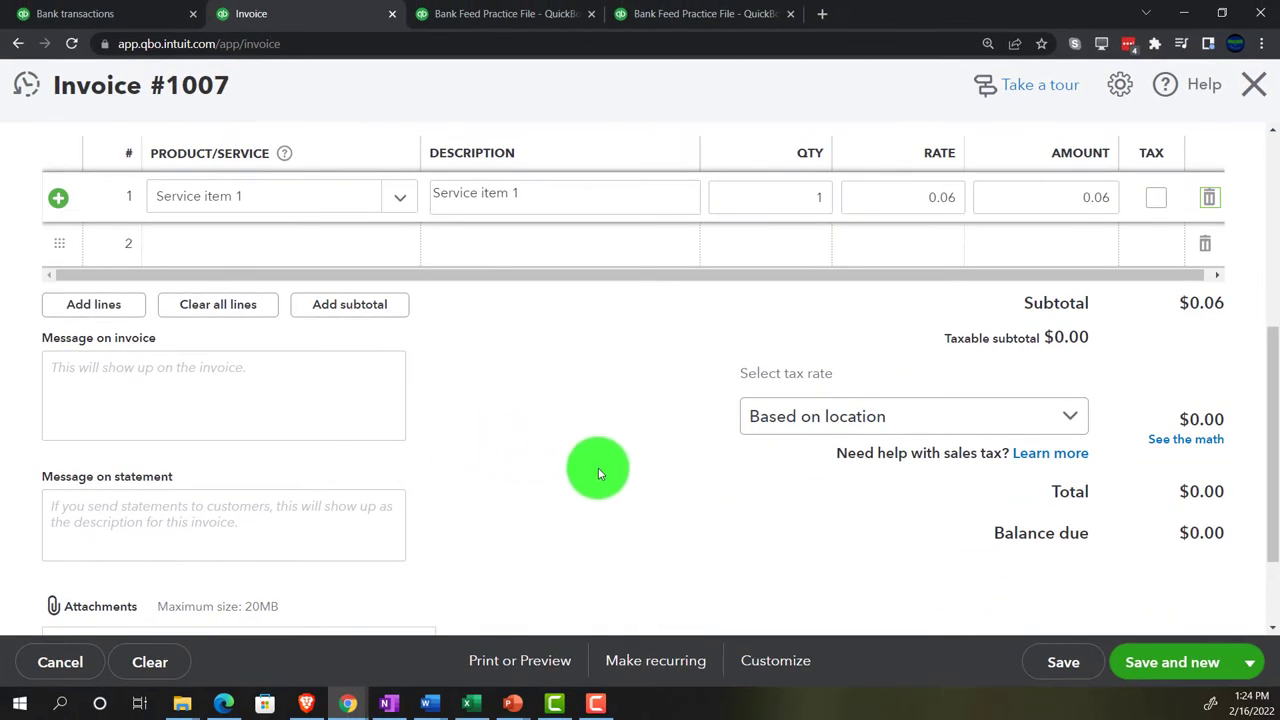
{"action": "left_click", "coordinate": [1249, 663]}
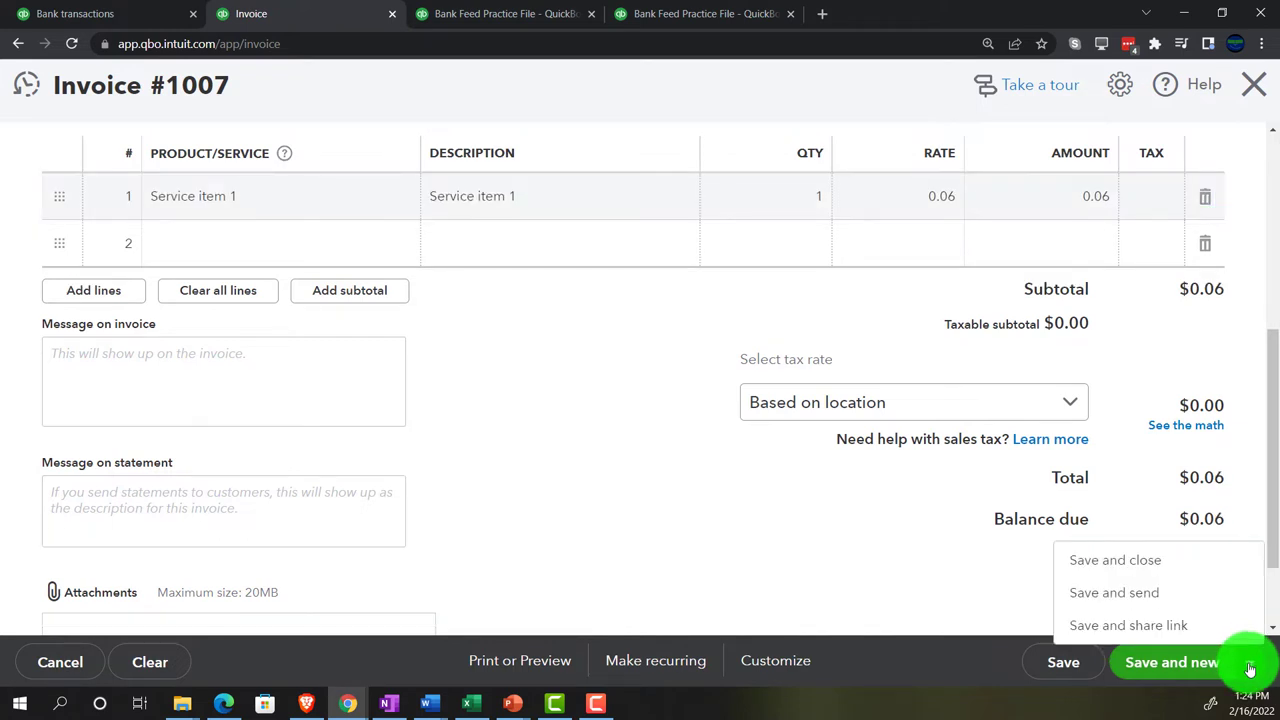
{"action": "left_click", "coordinate": [1182, 567]}
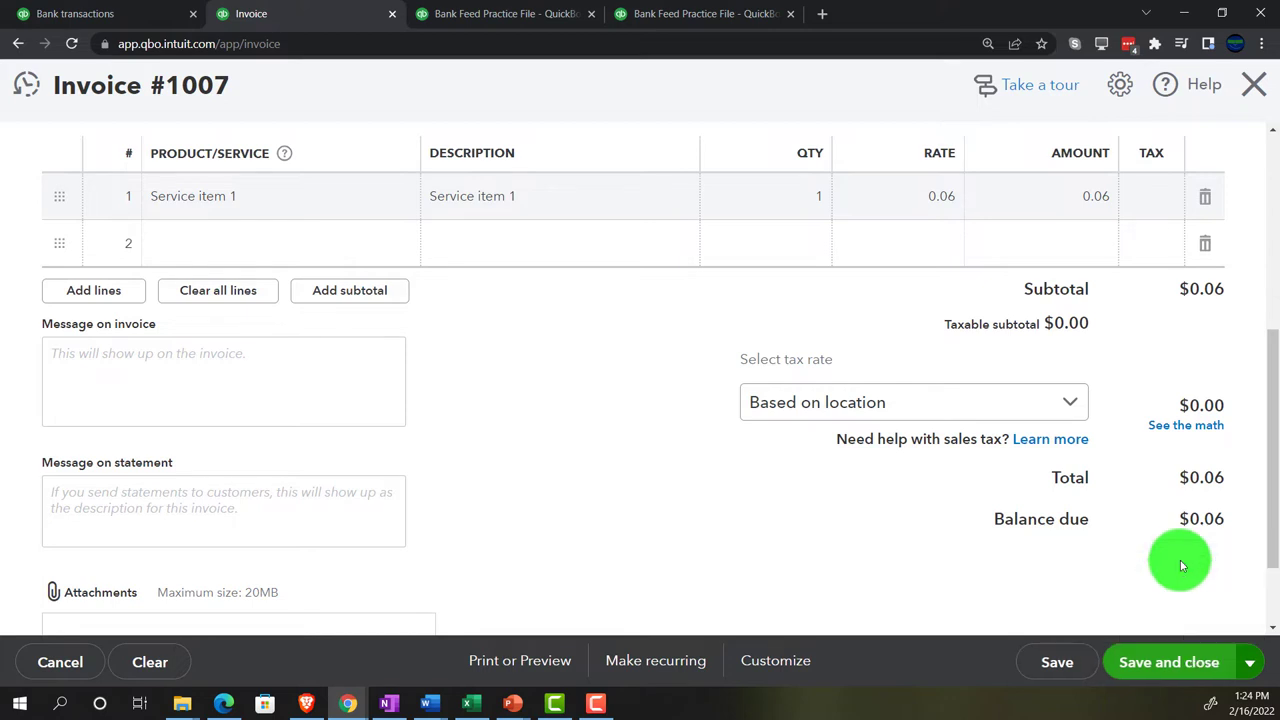
Switch to the 2021 Balance Sheet report and rerun it to include the new invoices.
{"action": "left_click", "coordinate": [505, 14]}
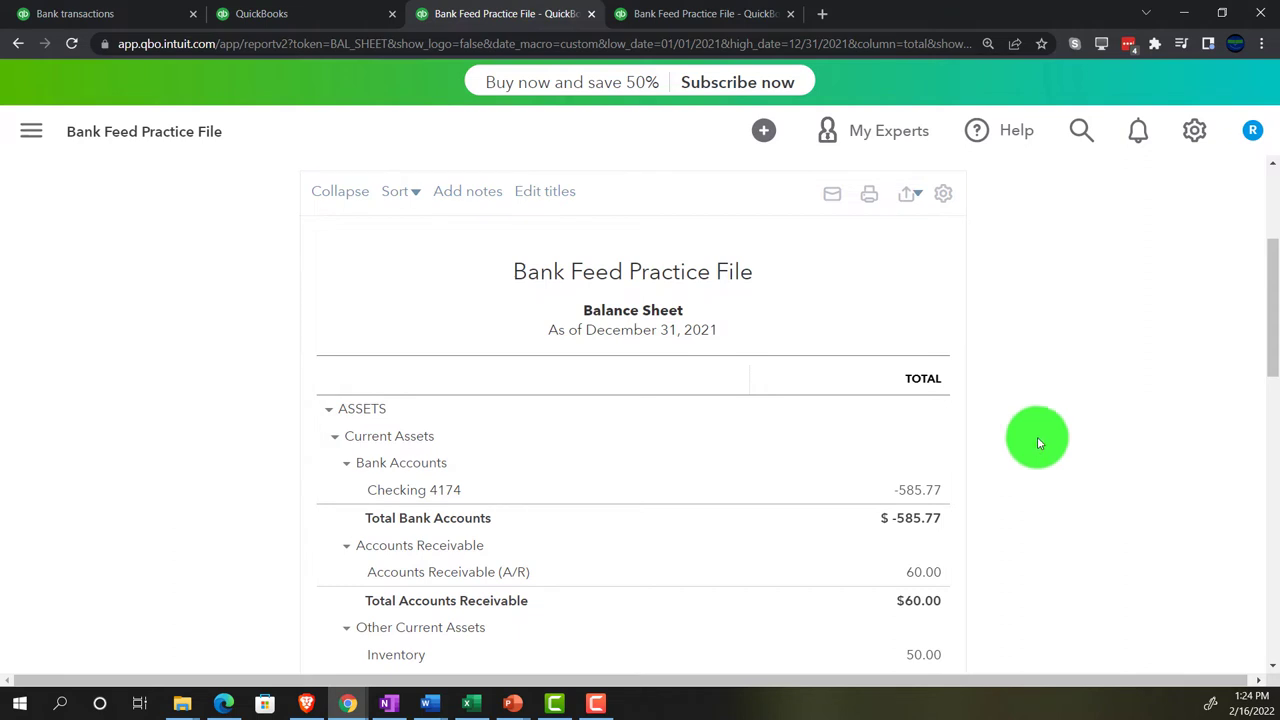
{"action": "scroll", "coordinate": [1037, 444], "scroll_direction": "up", "scroll_amount": 3}
{"action": "left_click", "coordinate": [953, 362]}
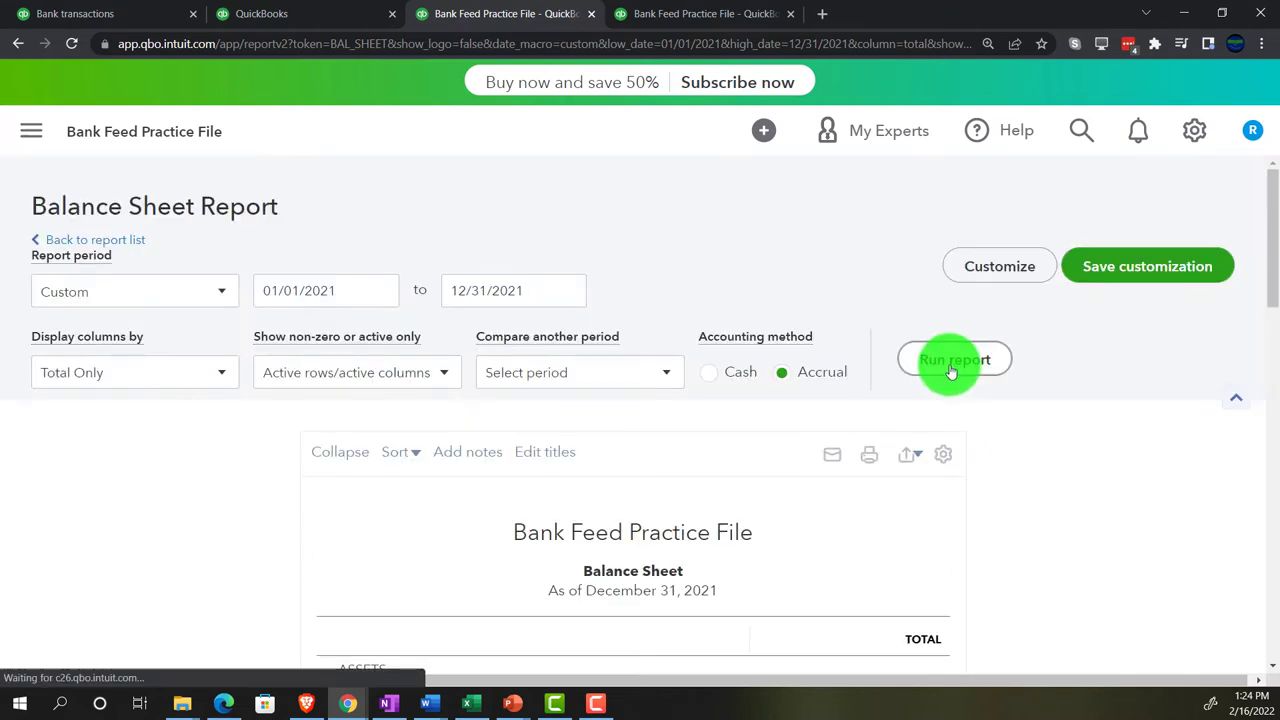
Examine the current assets on the Balance Sheet at a larger size, focusing on the Accounts Receivable balance.
{"action": "key", "text": "ctrl+plus"}
{"action": "key", "text": "ctrl+plus"}
{"action": "key", "text": "ctrl+plus"}
{"action": "key", "text": "ctrl+plus"}
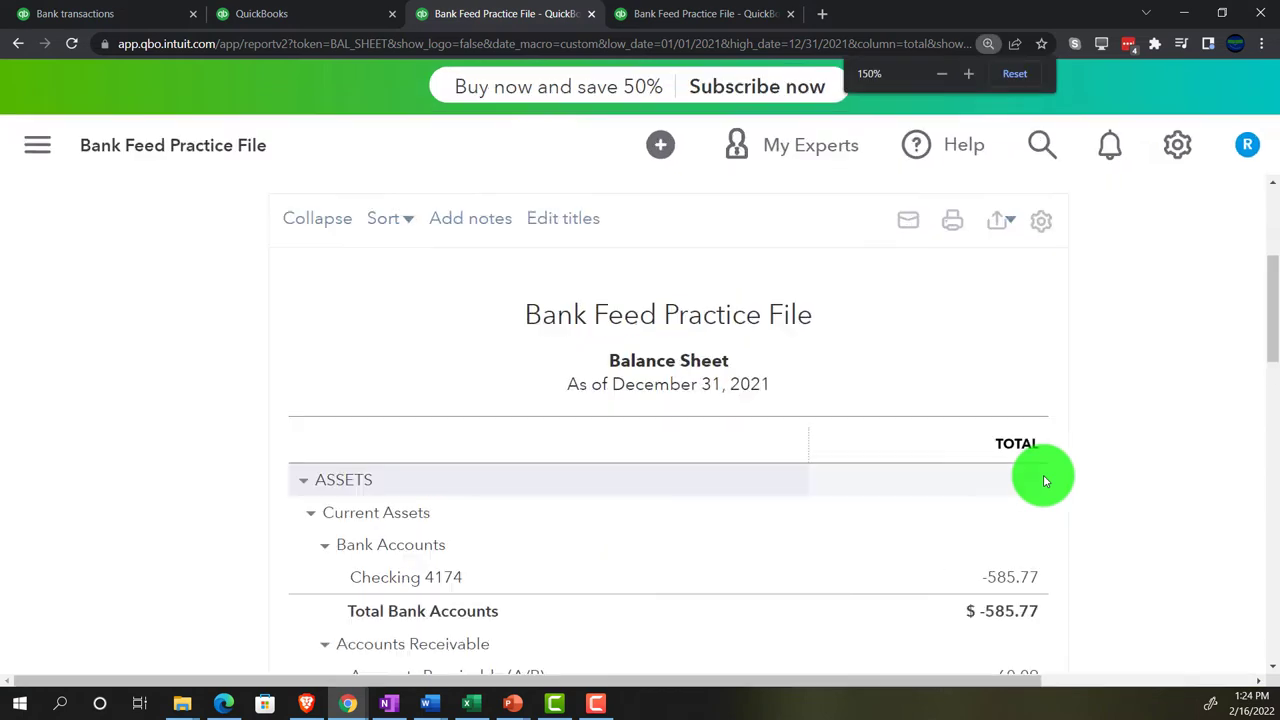
{"action": "left_click_drag", "start_coordinate": [857, 681], "coordinate": [934, 681]}
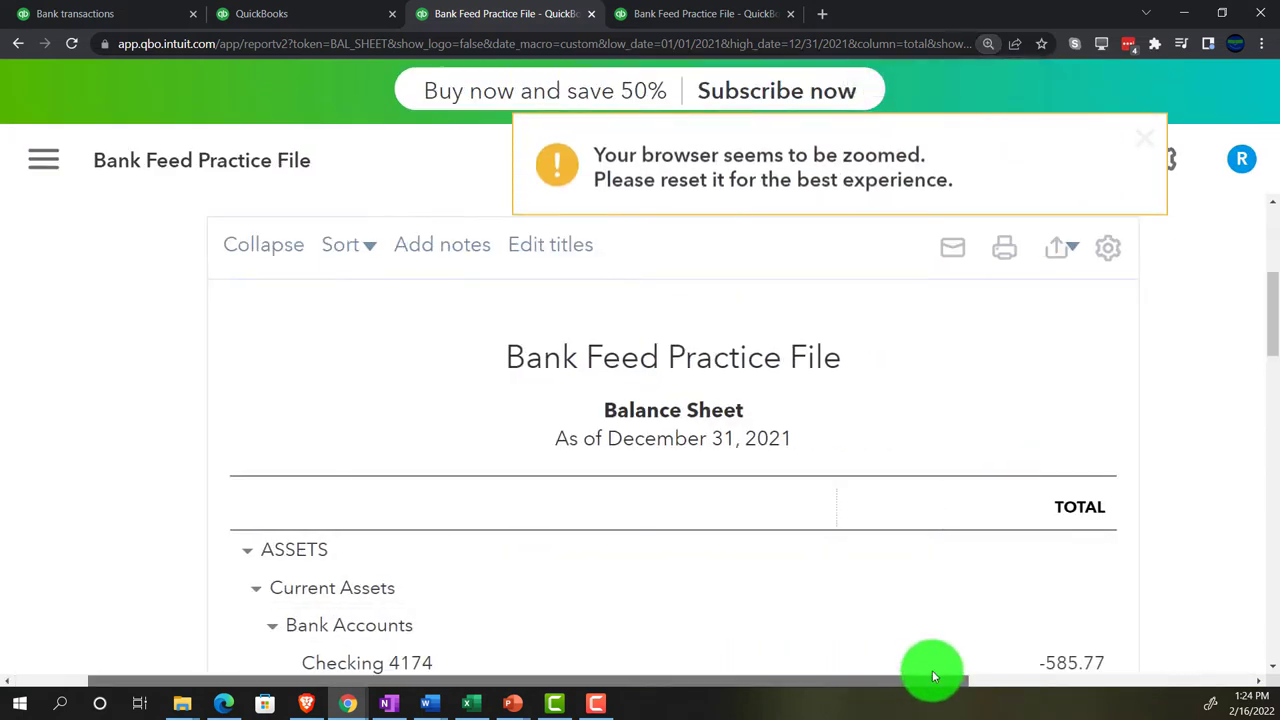
{"action": "scroll", "coordinate": [165, 476], "scroll_direction": "down", "scroll_amount": 5}
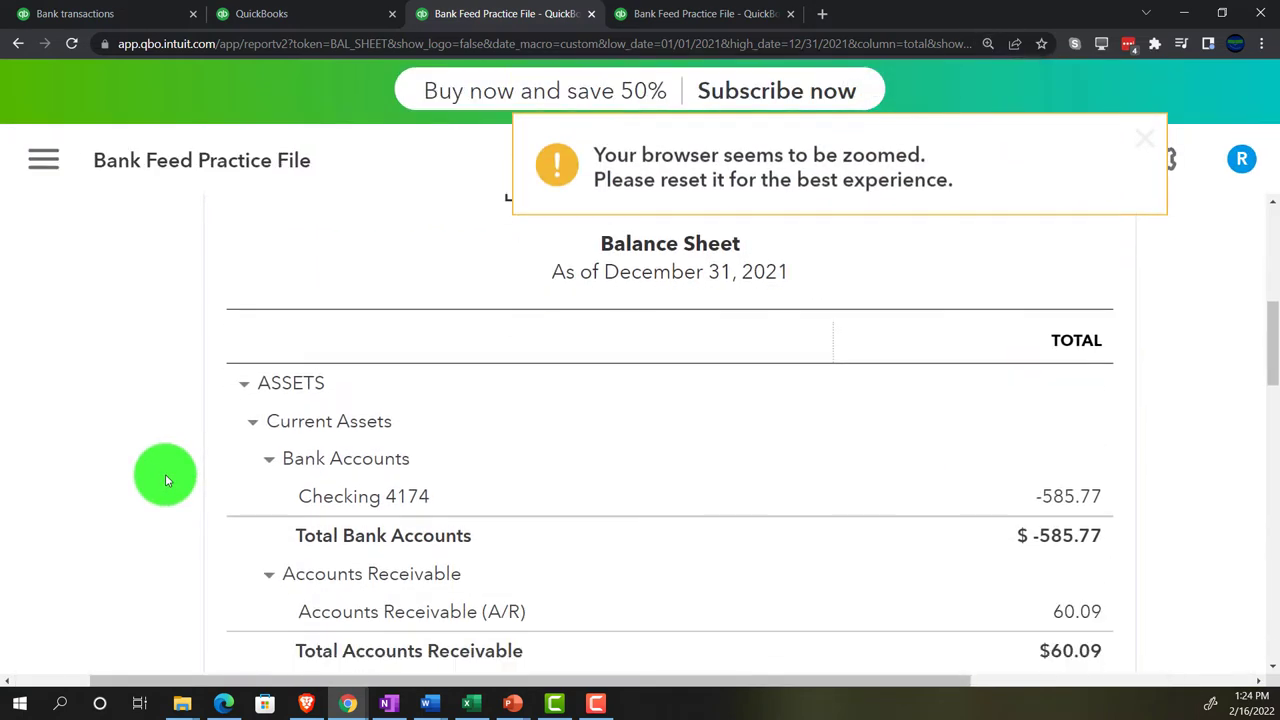
{"action": "scroll", "coordinate": [167, 480], "scroll_direction": "down", "scroll_amount": 3}
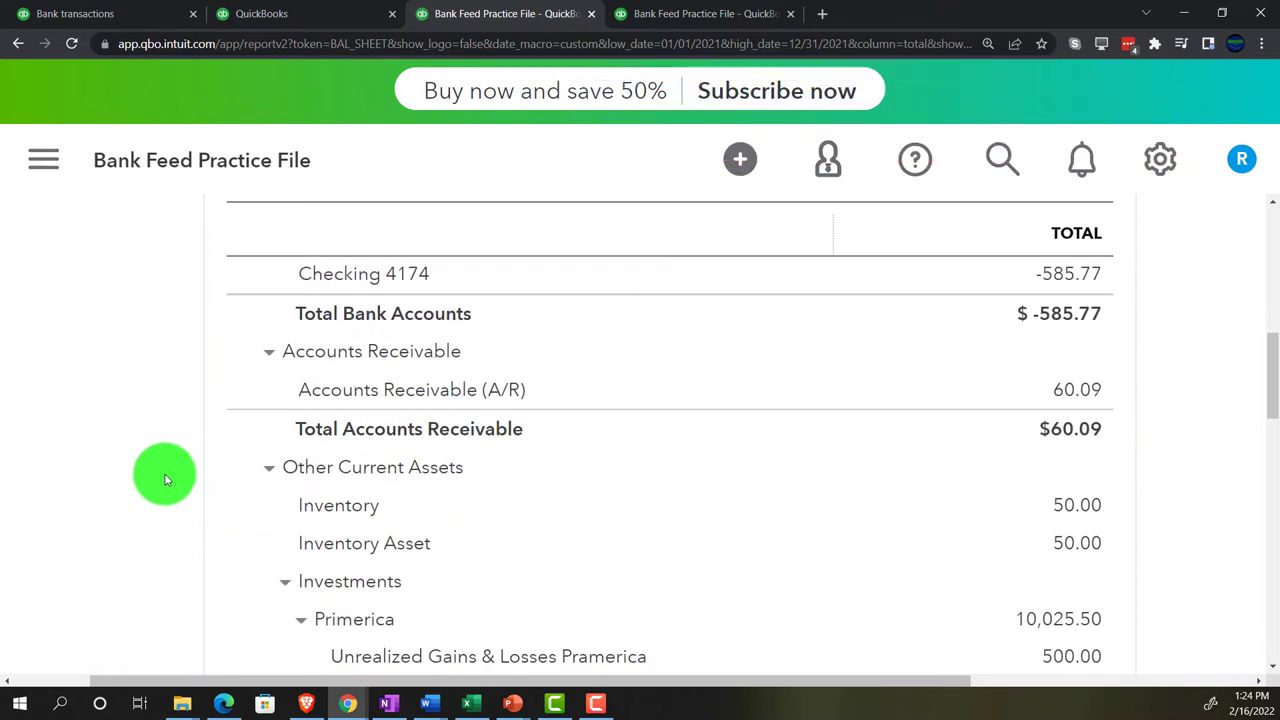
{"action": "scroll", "coordinate": [166, 479], "scroll_direction": "down", "scroll_amount": 2}
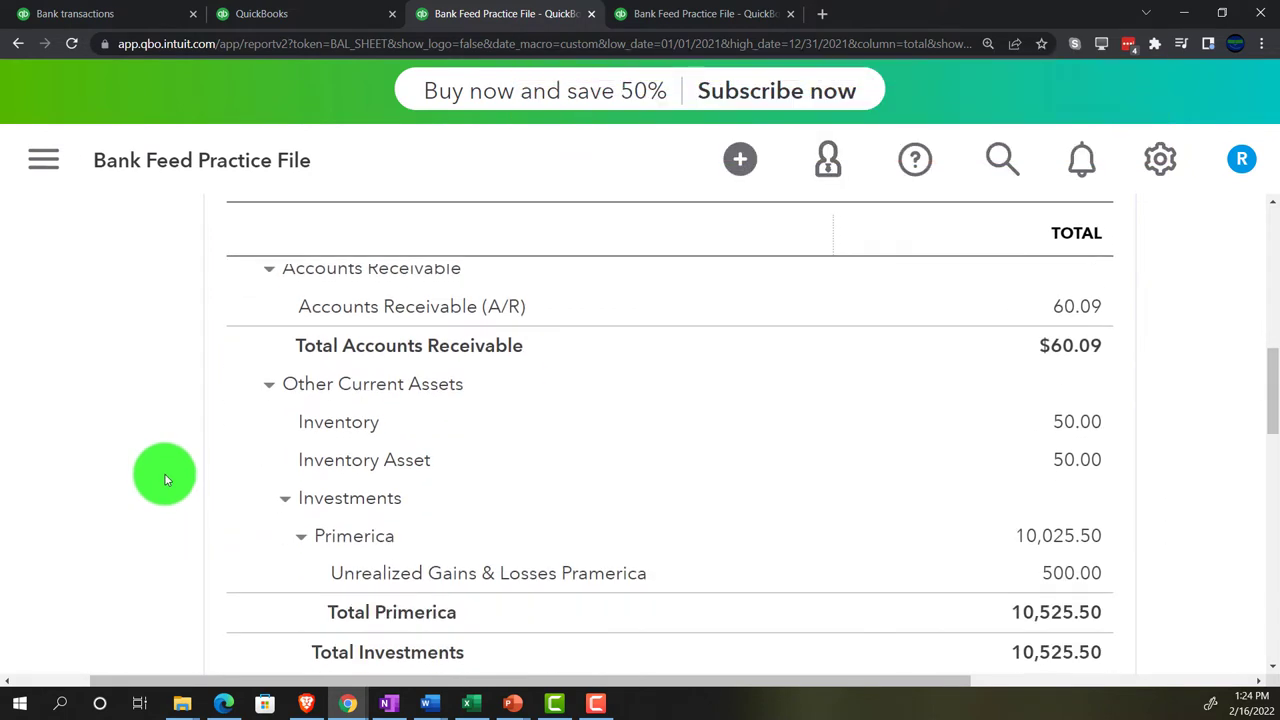
{"action": "scroll", "coordinate": [164, 473], "scroll_direction": "up", "scroll_amount": 2}
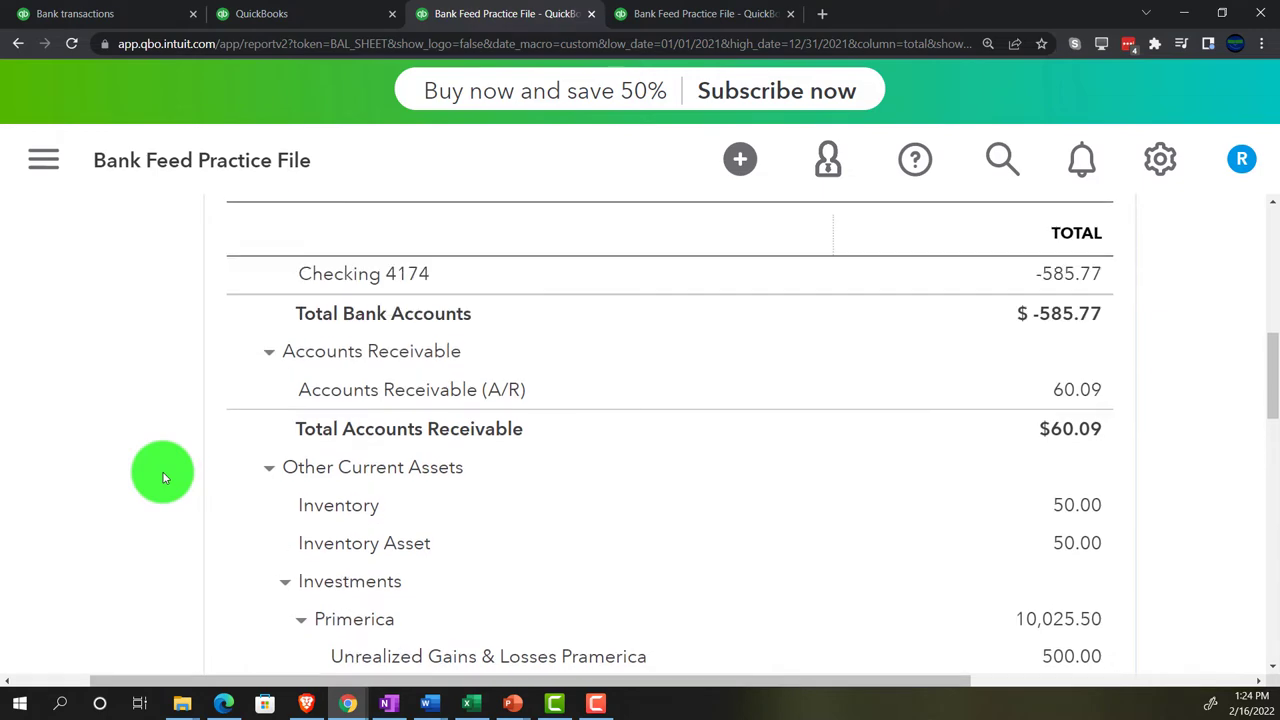
Open the transactions behind the Accounts Receivable balance, review the Customer 6 and customer 7 invoices, and return to the Balance Sheet.
{"action": "left_click", "coordinate": [1066, 400]}
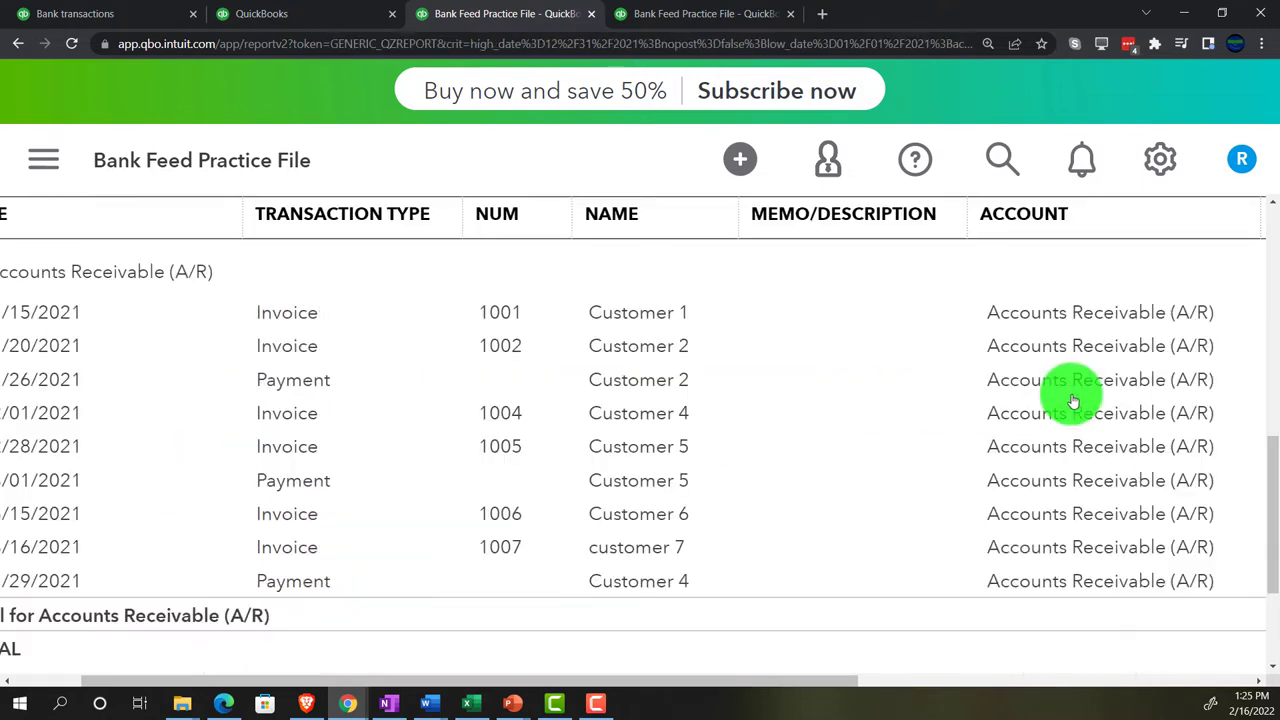
{"action": "key", "text": "ctrl+minus"}
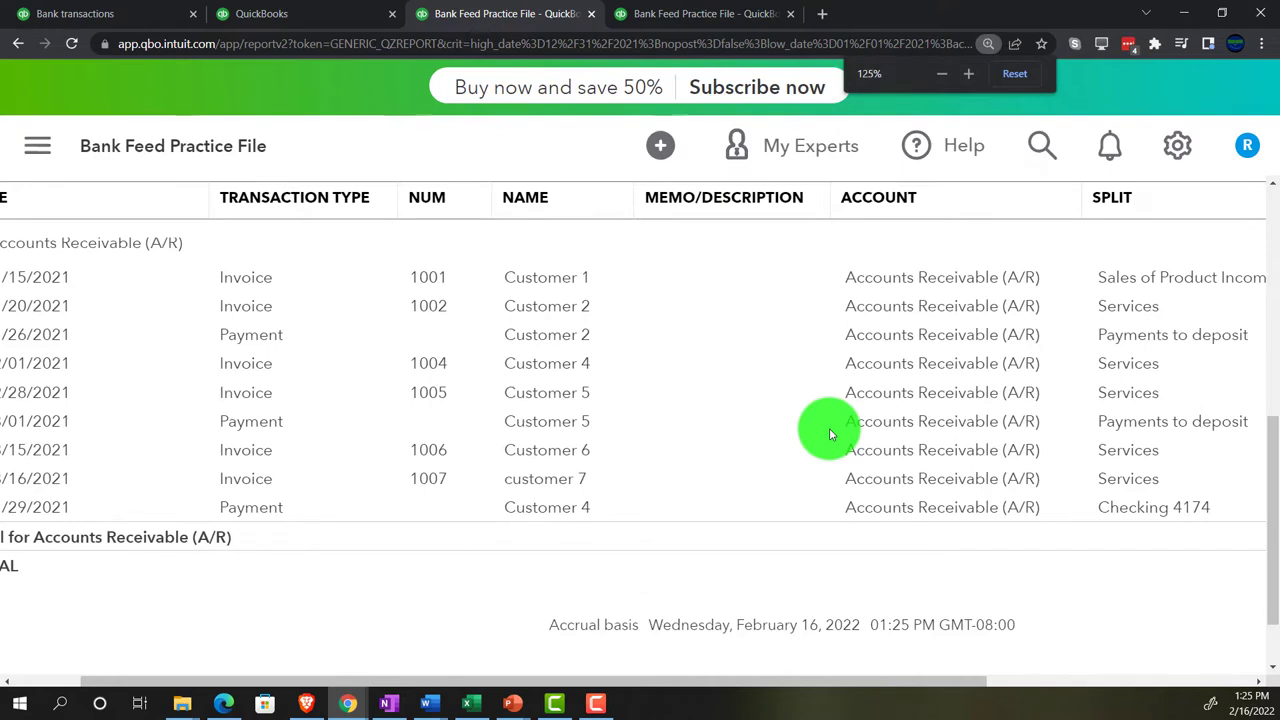
{"action": "key", "text": "ctrl+minus"}
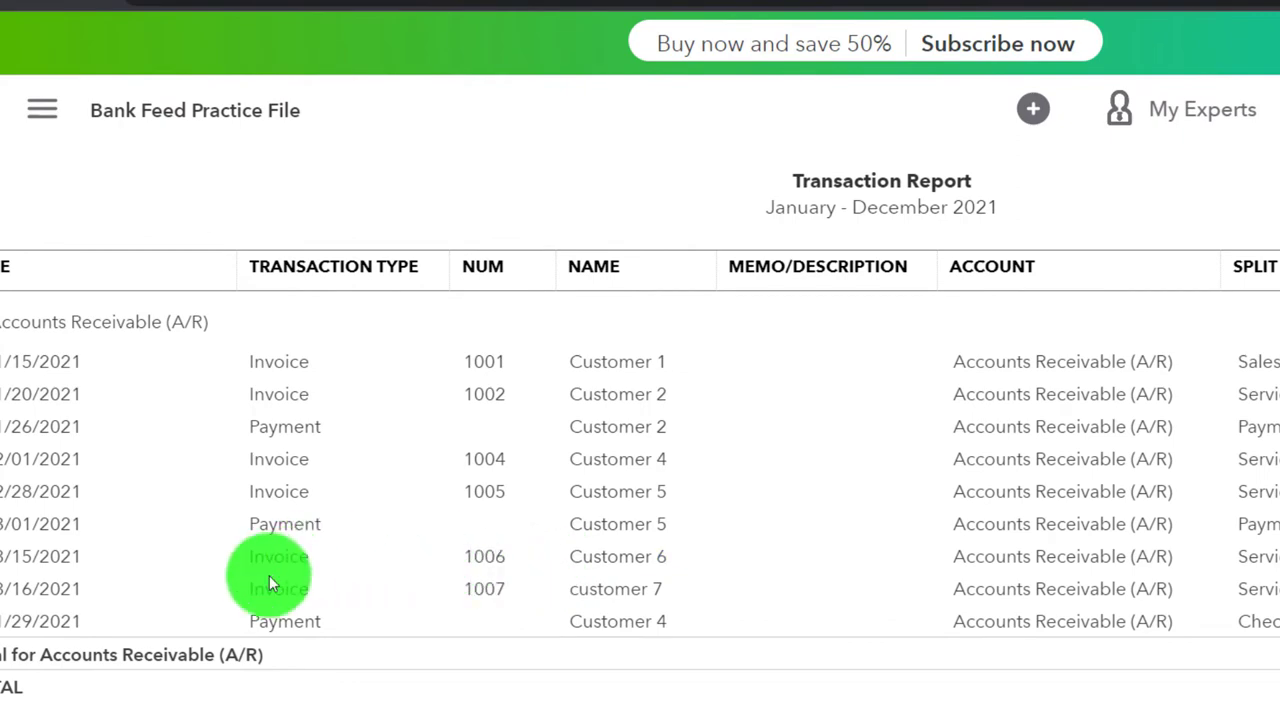
{"action": "scroll", "coordinate": [277, 608], "scroll_direction": "up", "scroll_amount": 5}
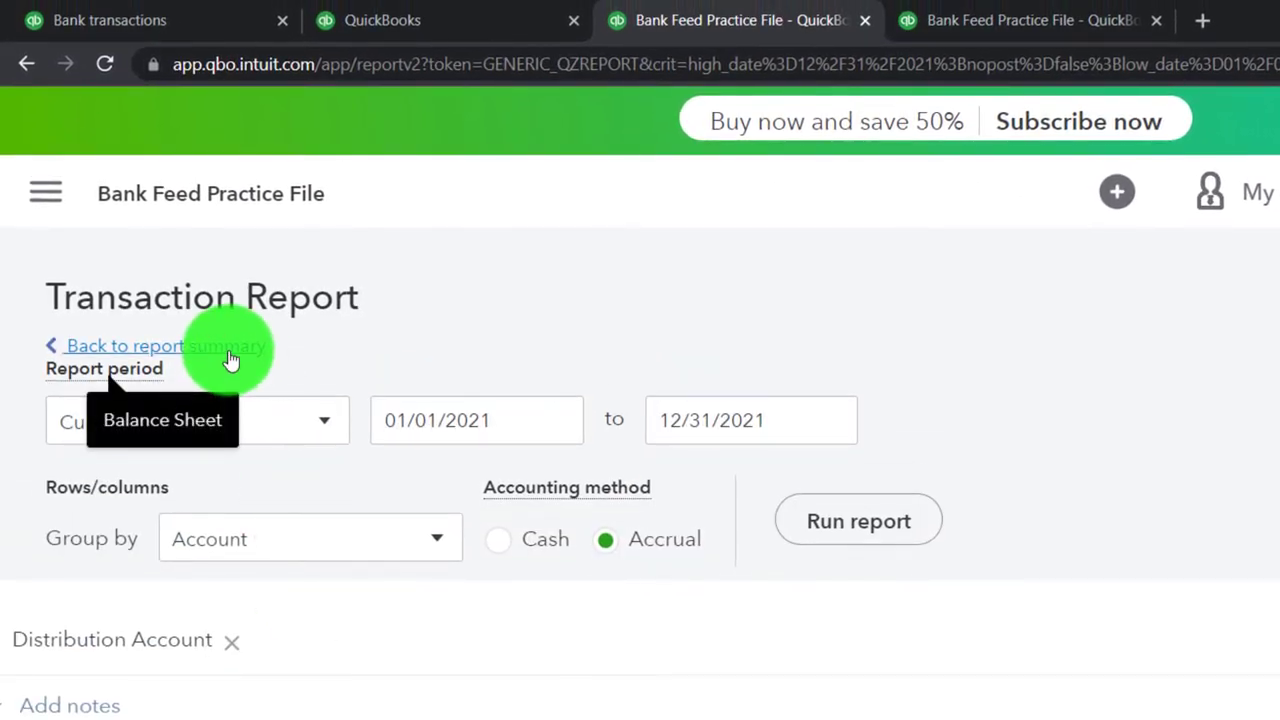
{"action": "left_click", "coordinate": [230, 360]}
{"action": "scroll", "coordinate": [201, 473], "scroll_direction": "down", "scroll_amount": 5}
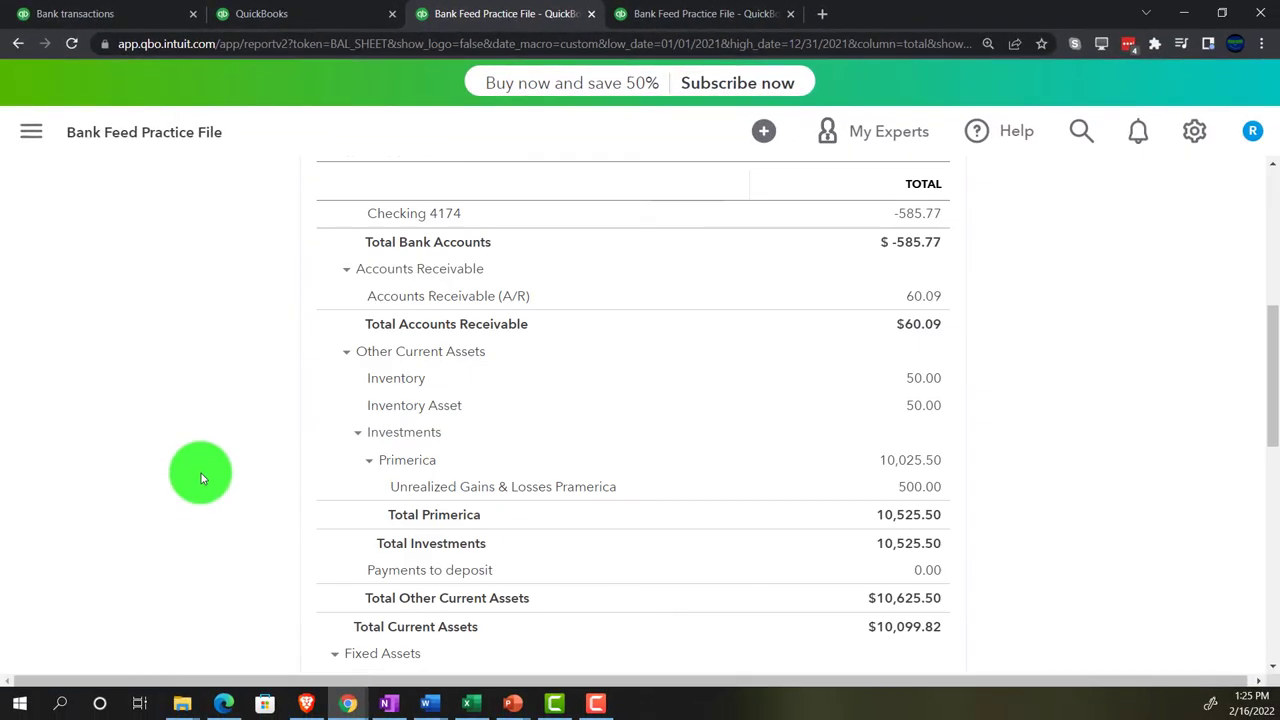
Switch to the 2021 Profit and Loss report and rerun it to include the new invoices.
{"action": "key", "text": "ctrl+plus"}
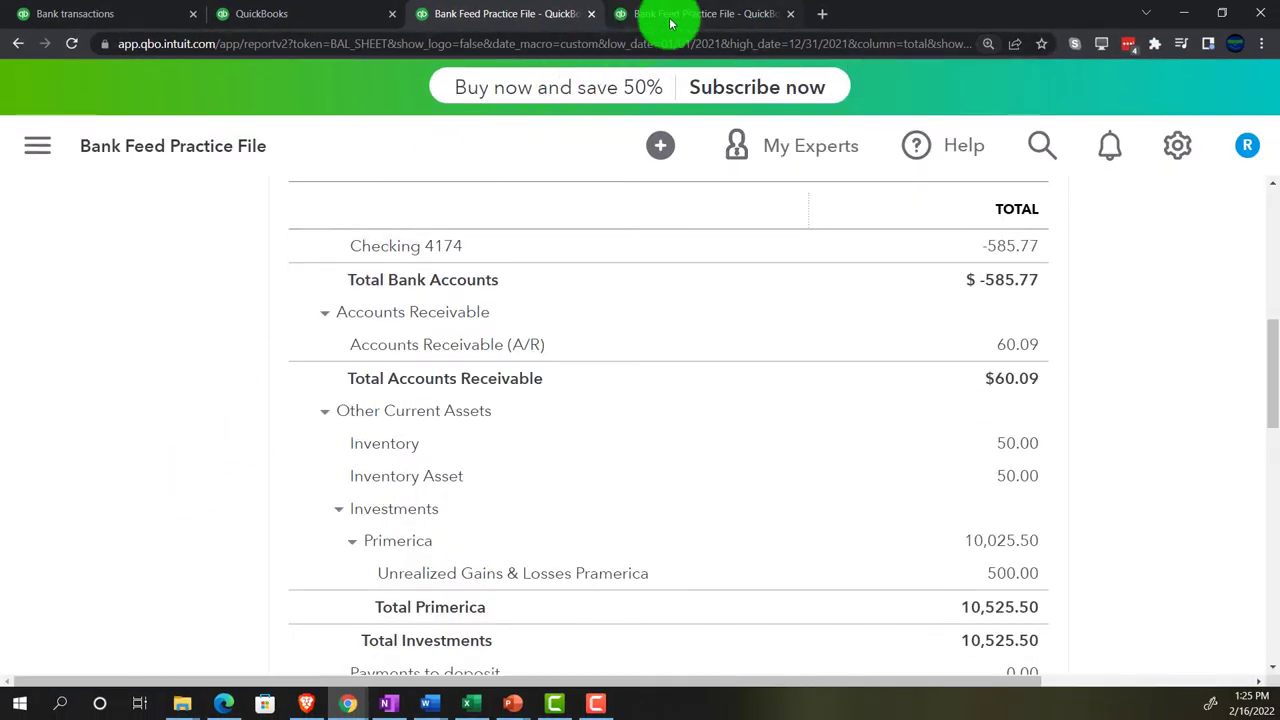
{"action": "left_click", "coordinate": [671, 22]}
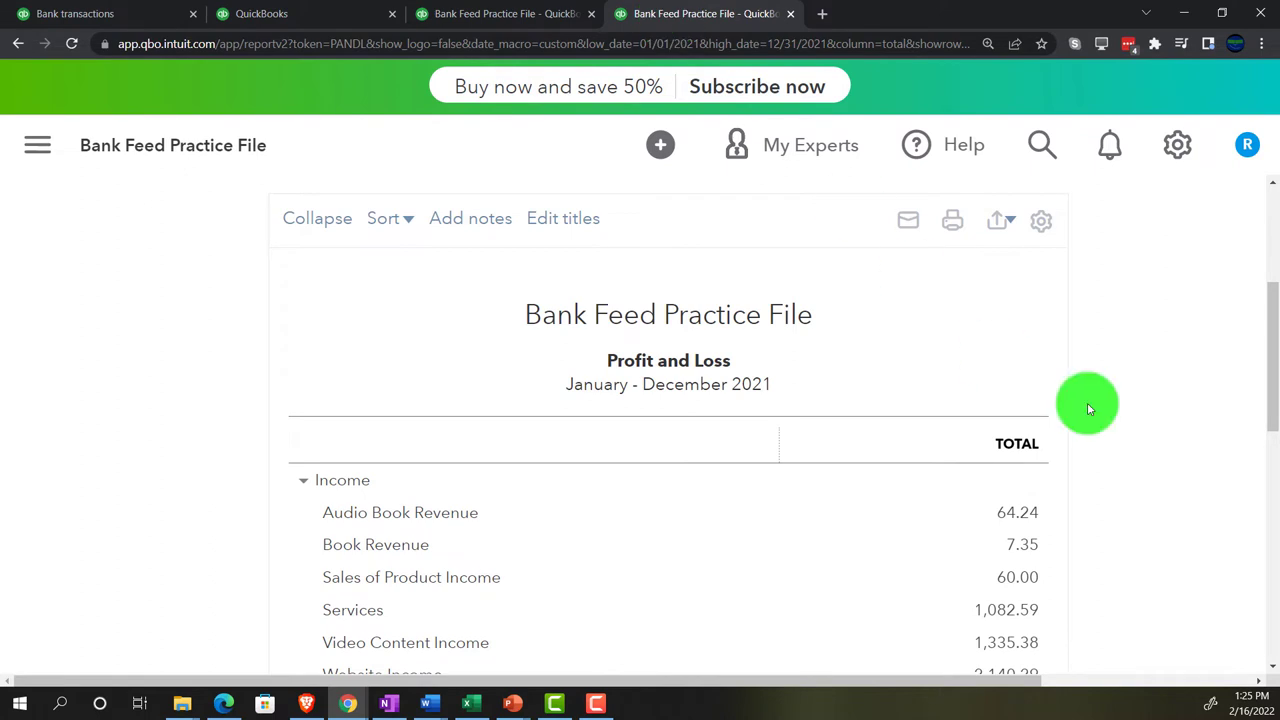
{"action": "scroll", "coordinate": [1086, 403], "scroll_direction": "up", "scroll_amount": 3}
{"action": "left_click", "coordinate": [1140, 275]}
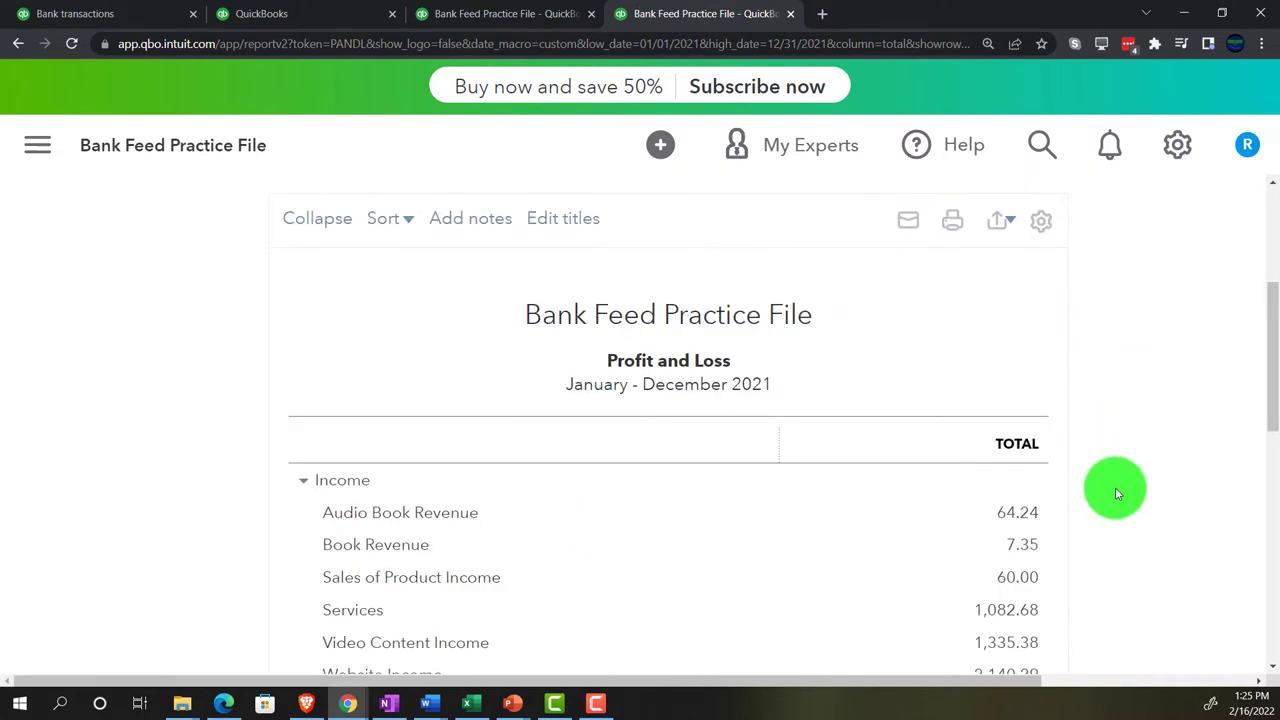
Examine the Profit and Loss income section at a larger size, open the transactions behind Services income, and return to the report.
{"action": "key", "text": "ctrl+plus"}
{"action": "scroll", "coordinate": [1109, 484], "scroll_direction": "down", "scroll_amount": 1}
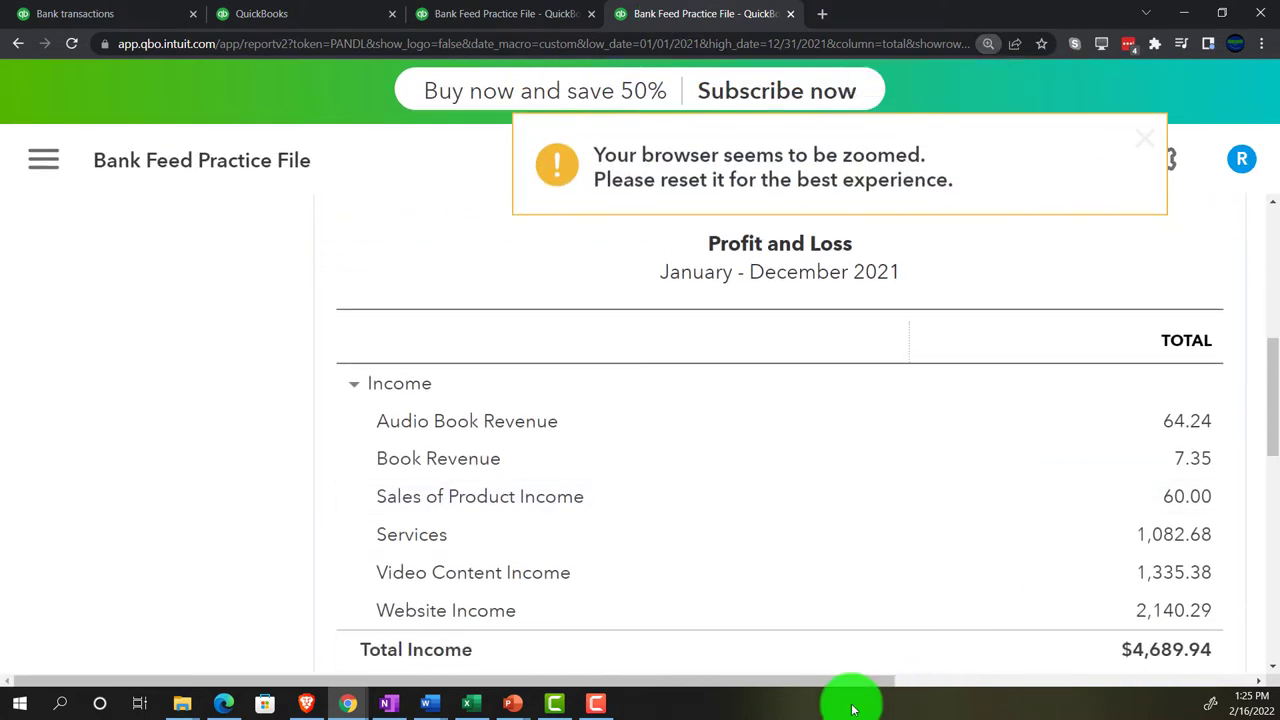
{"action": "left_click_drag", "start_coordinate": [846, 681], "coordinate": [917, 674]}
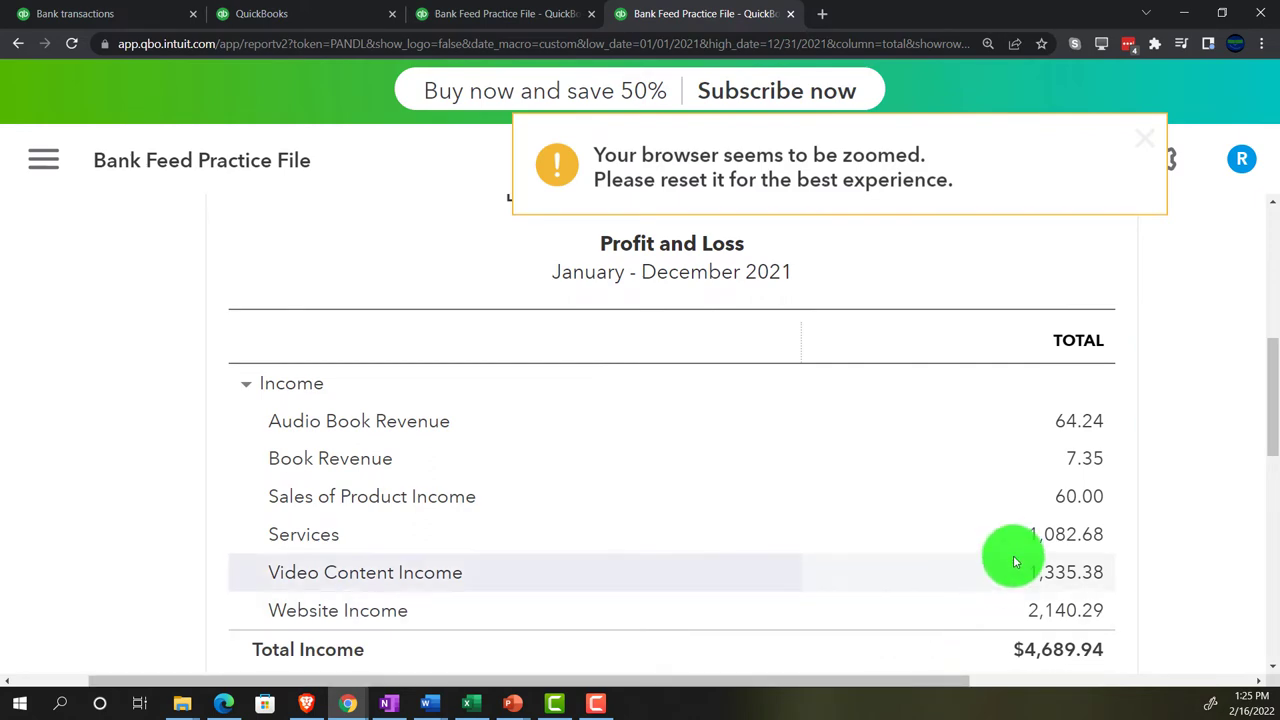
{"action": "left_click", "coordinate": [1060, 537]}
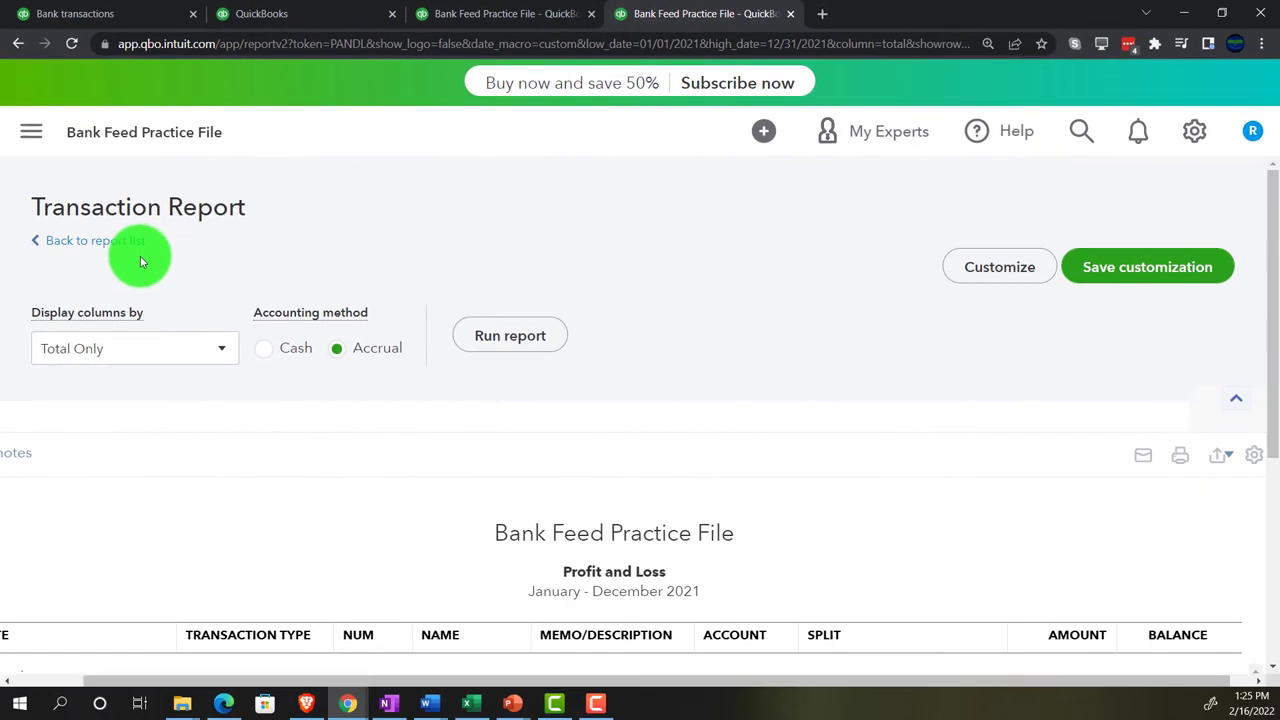
{"action": "left_click", "coordinate": [762, 22]}
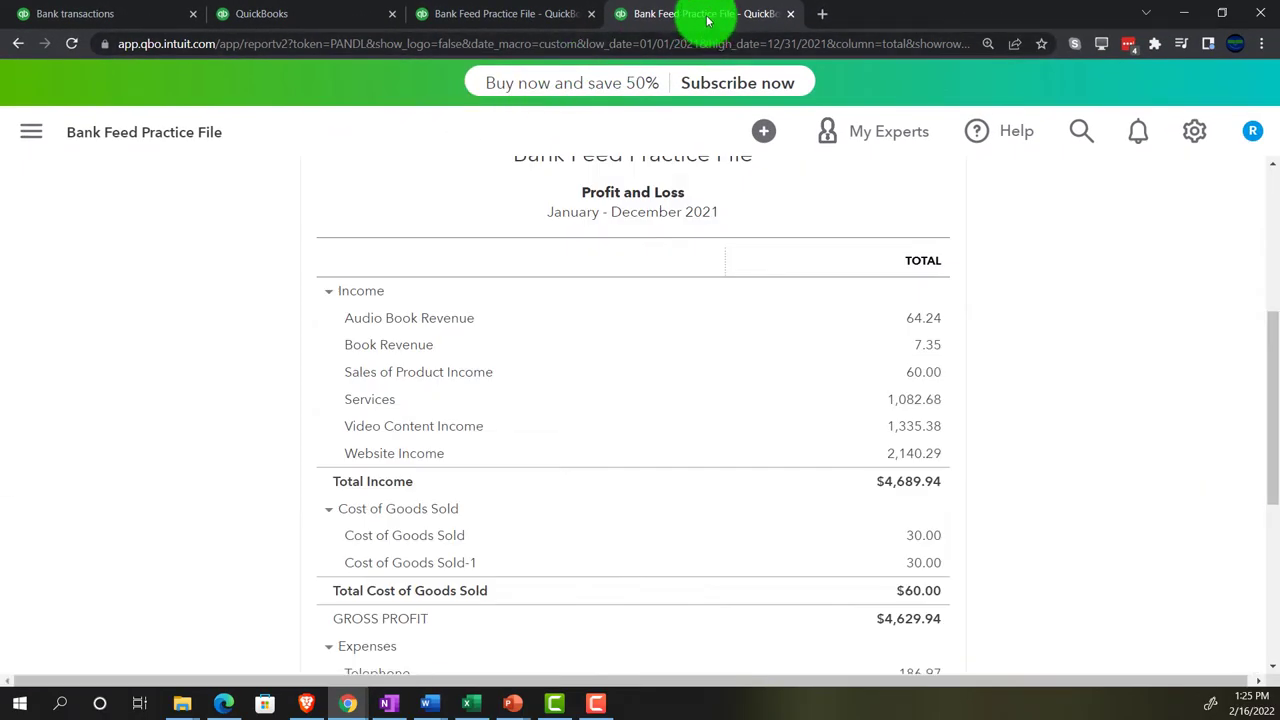
Duplicate the Profit and Loss browser tab and open the reports list in the copy.
{"action": "right_click", "coordinate": [707, 20]}
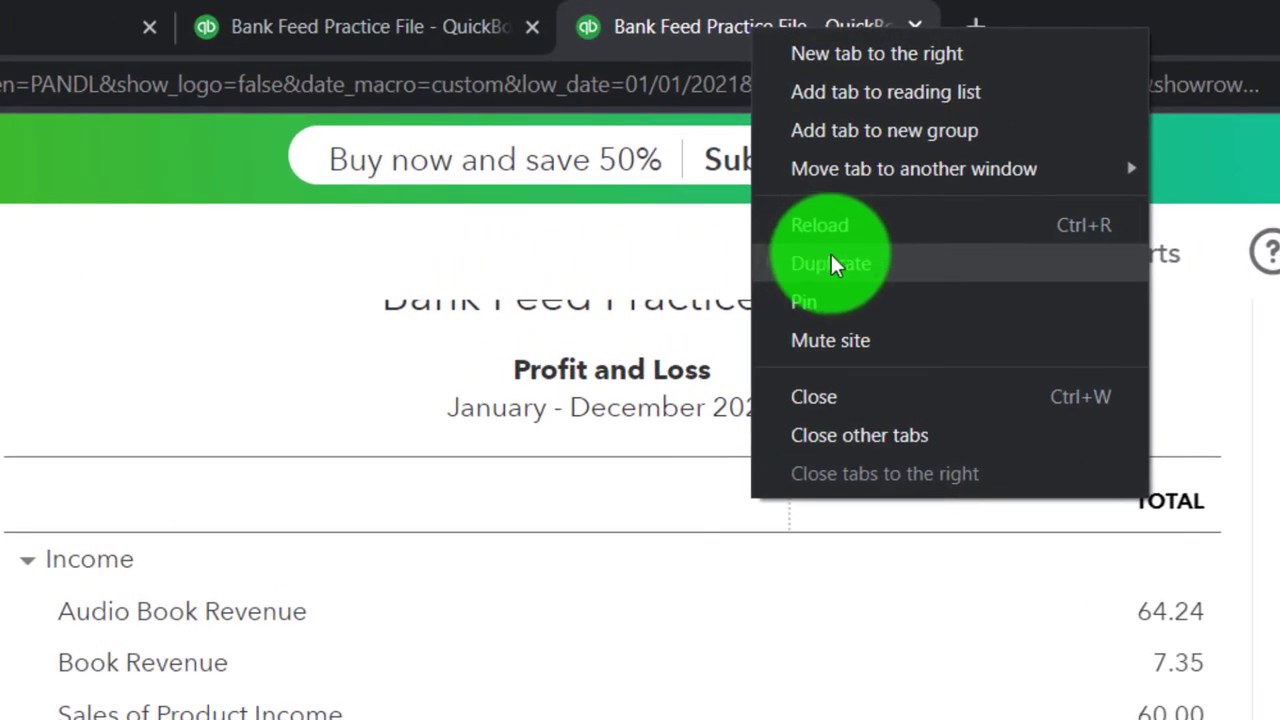
{"action": "left_click", "coordinate": [831, 258]}
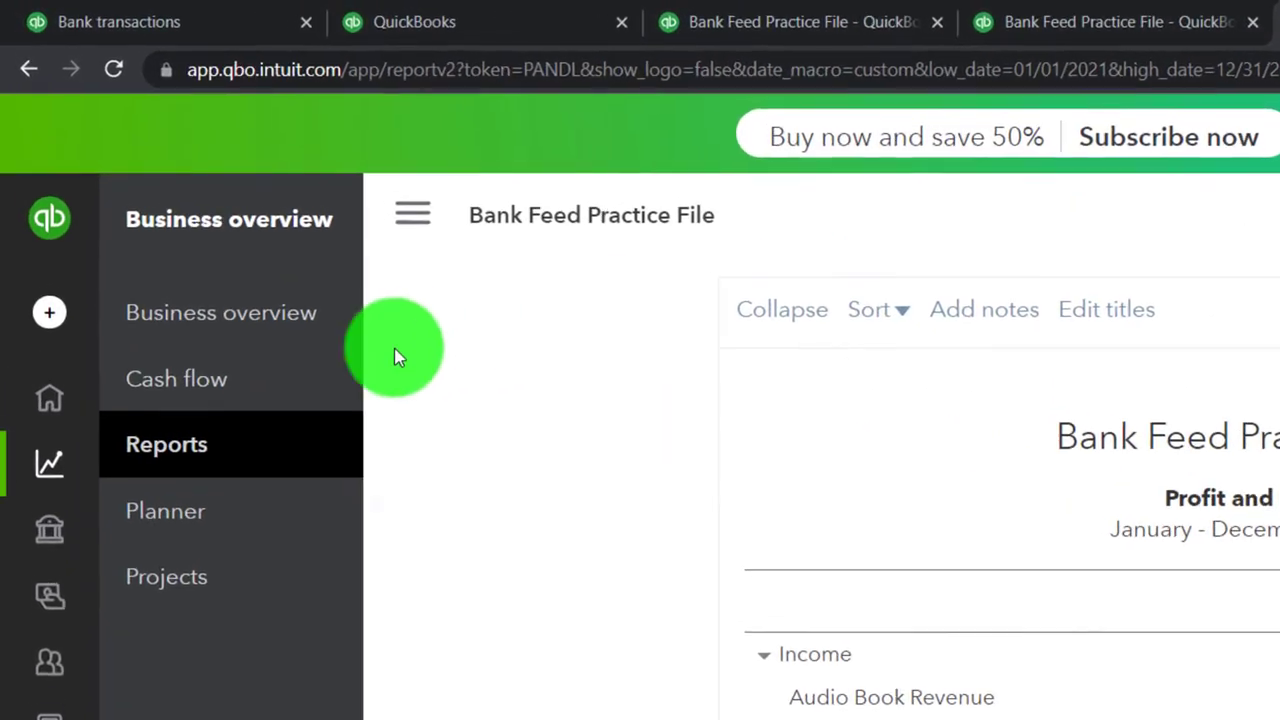
{"action": "left_click", "coordinate": [196, 445]}
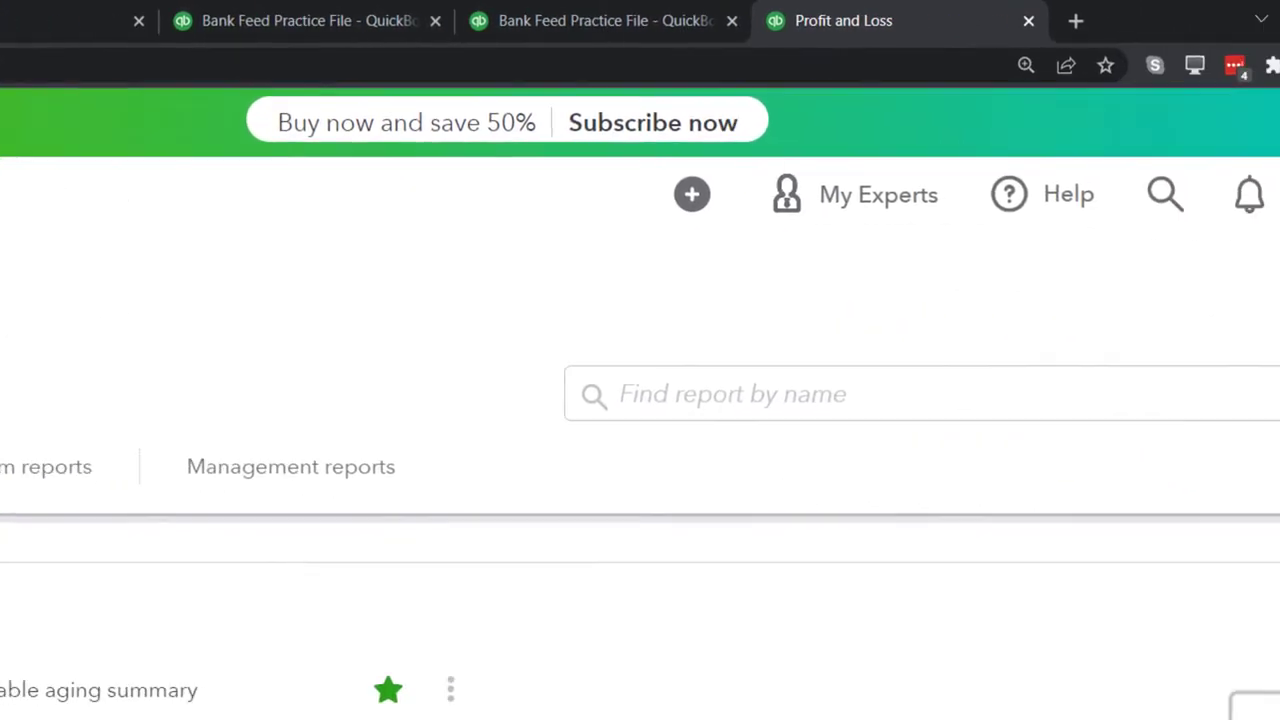
Find the Customer Balance Detail report by searching for "cust", open it, and review the open invoices by customer.
{"action": "left_click", "coordinate": [675, 393]}
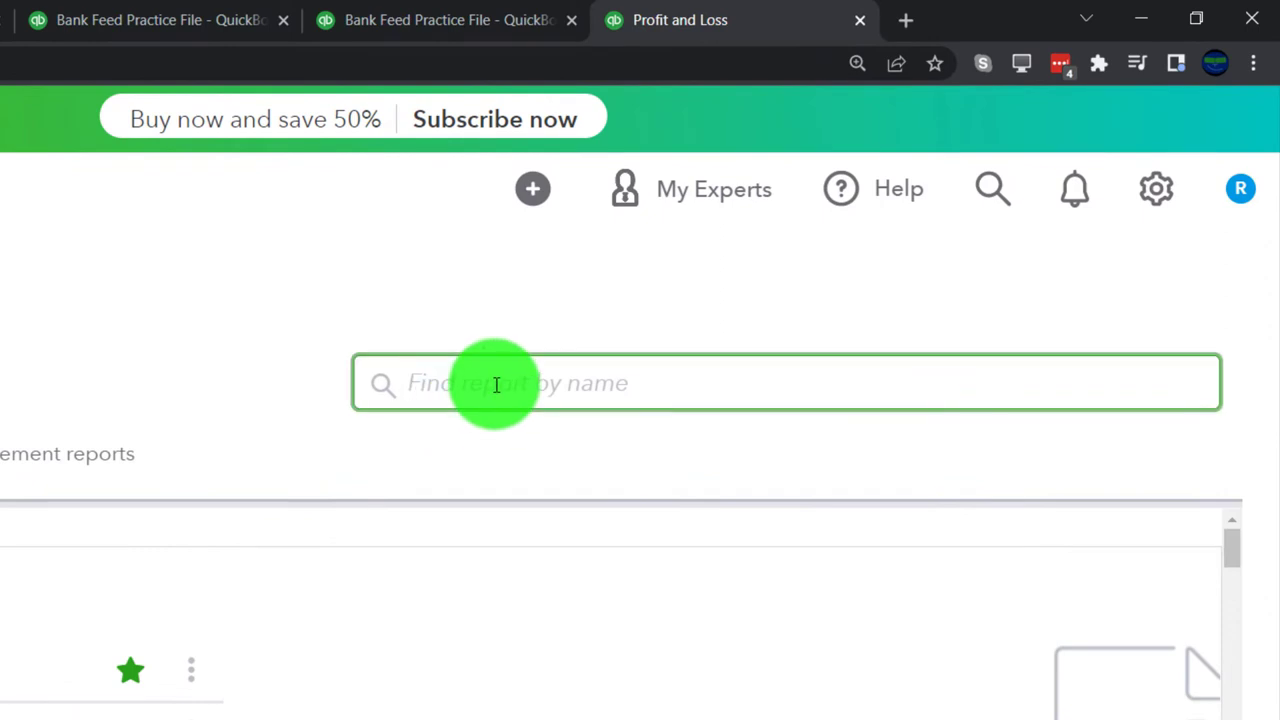
{"action": "type", "text": "cust"}
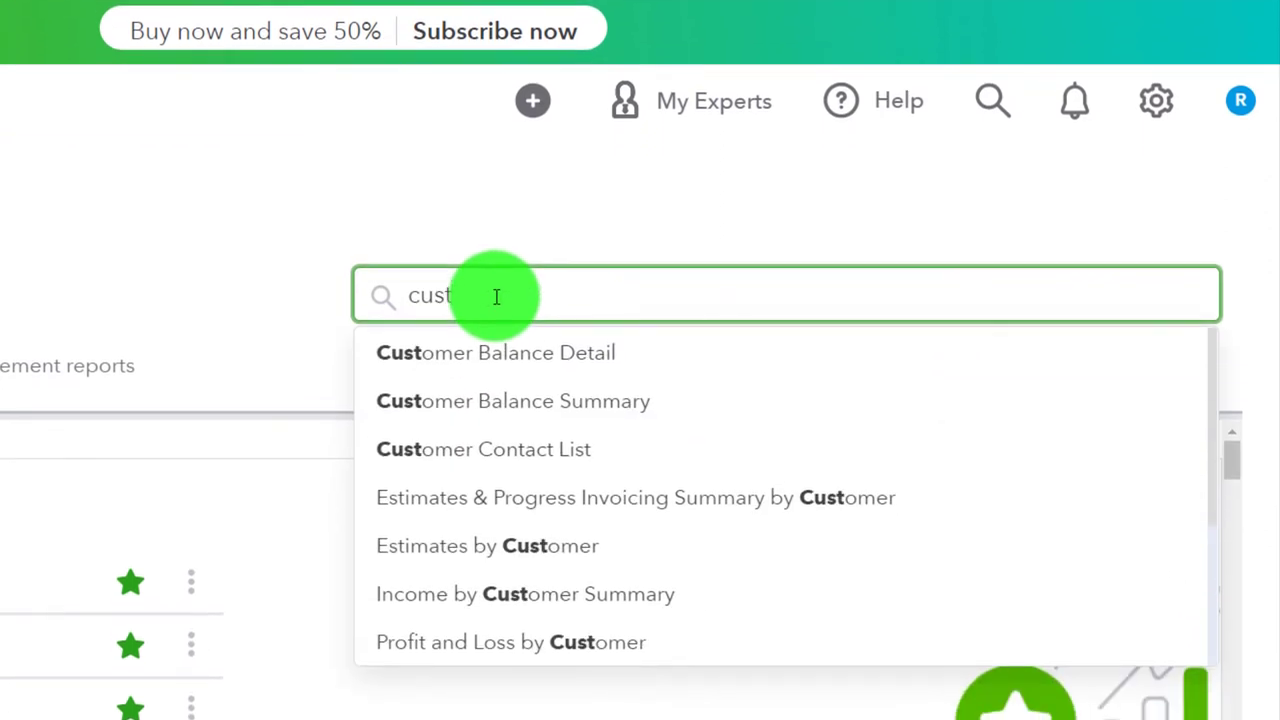
{"action": "key", "text": "Down"}
{"action": "key", "text": "Return"}
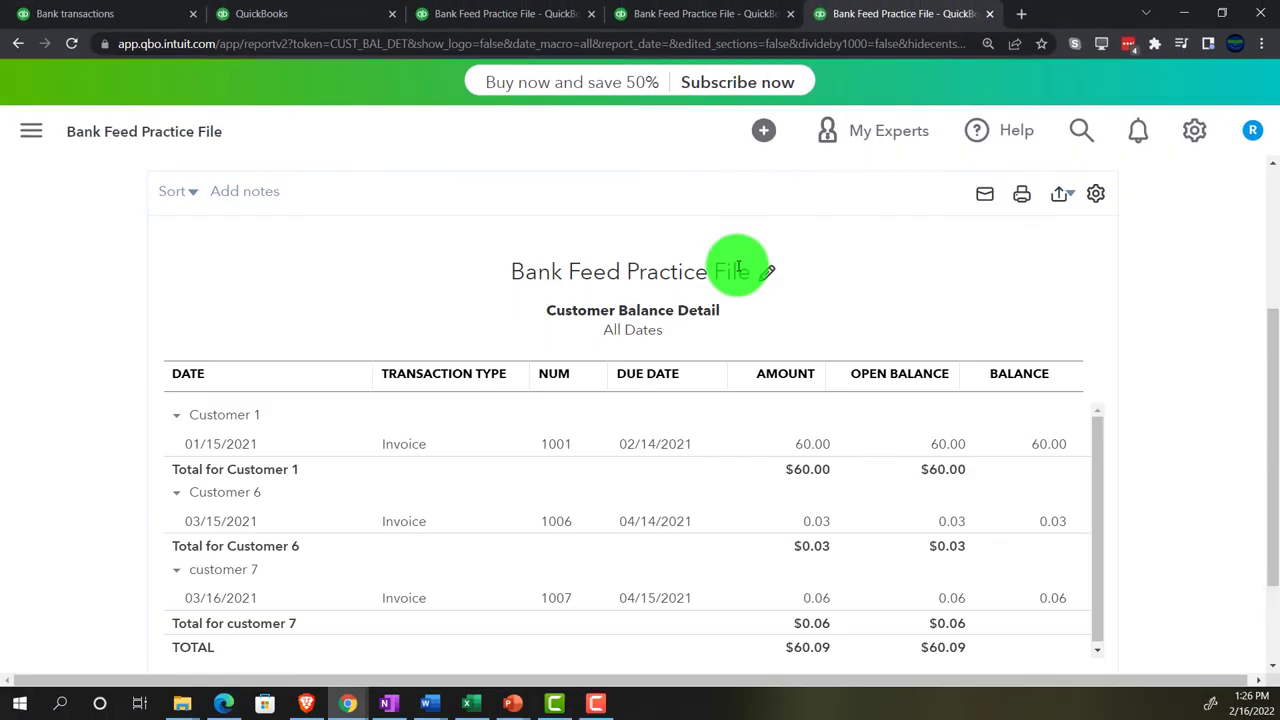
{"action": "scroll", "coordinate": [738, 268], "scroll_direction": "down", "scroll_amount": 1}
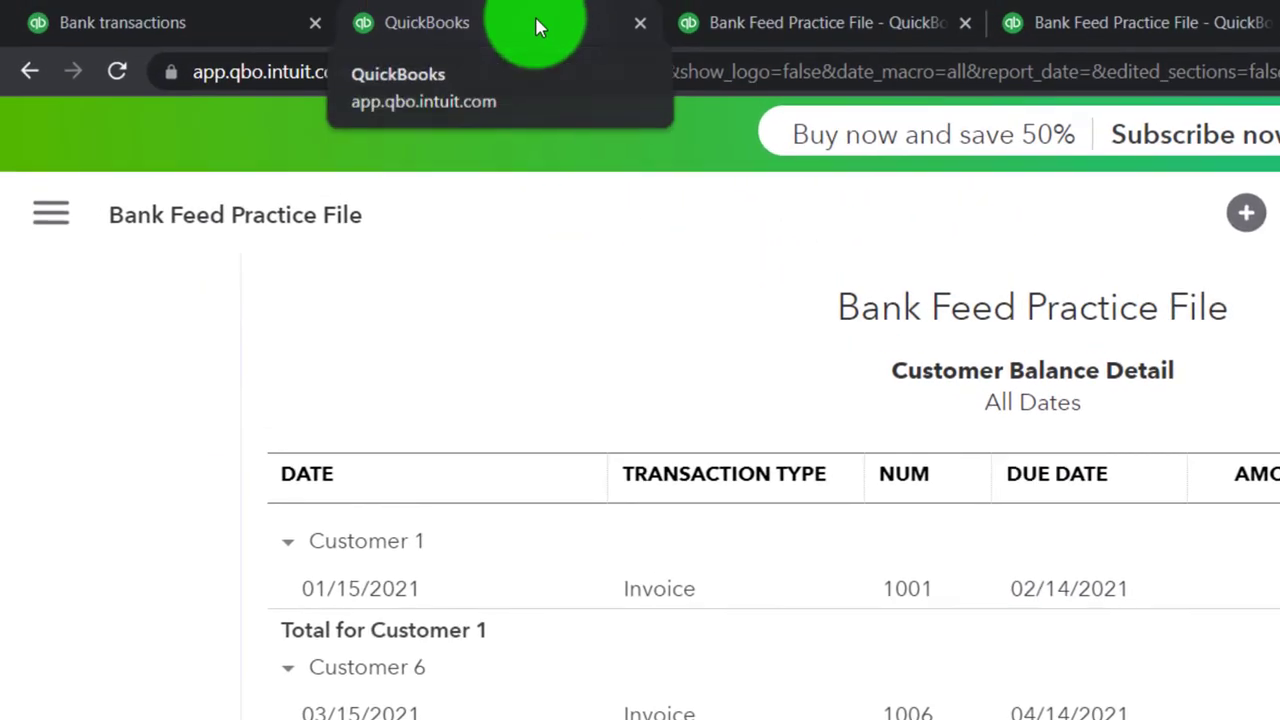
Show the Customers page under Sales in the sample company and open it under Get paid & pay in the practice file.
{"action": "left_click", "coordinate": [537, 22]}
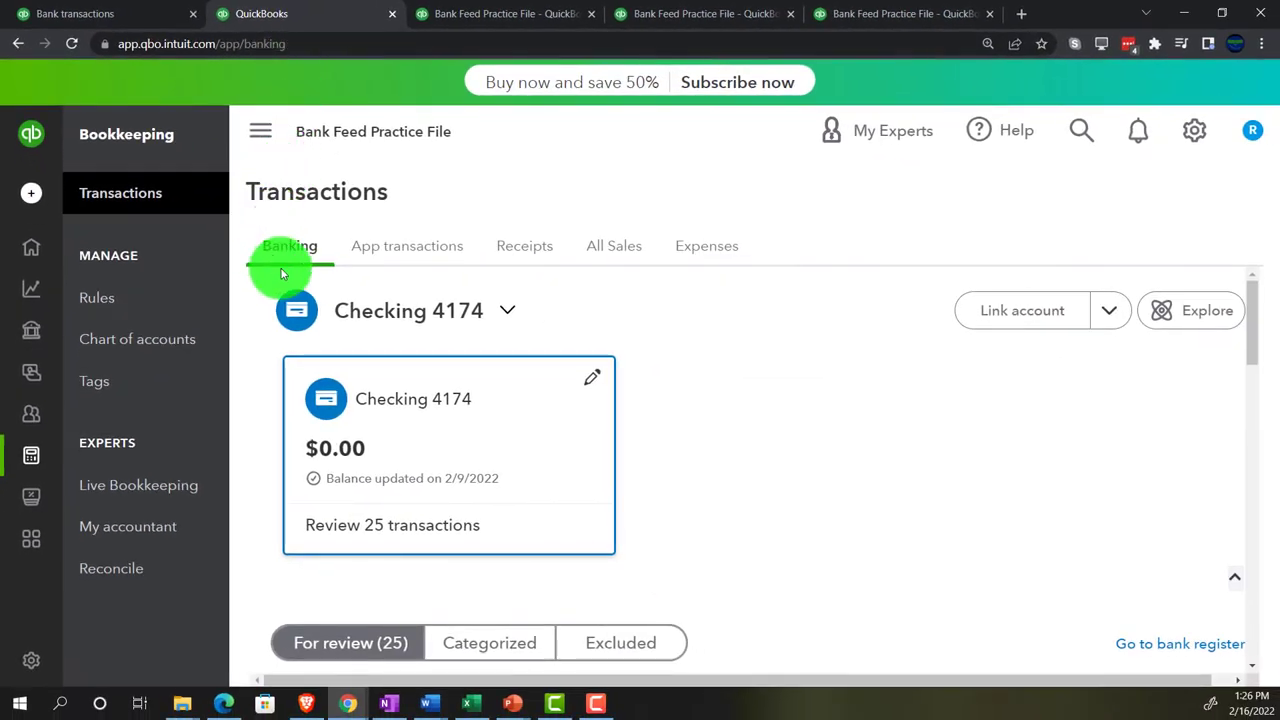
{"action": "mouse_move", "coordinate": [51, 315]}
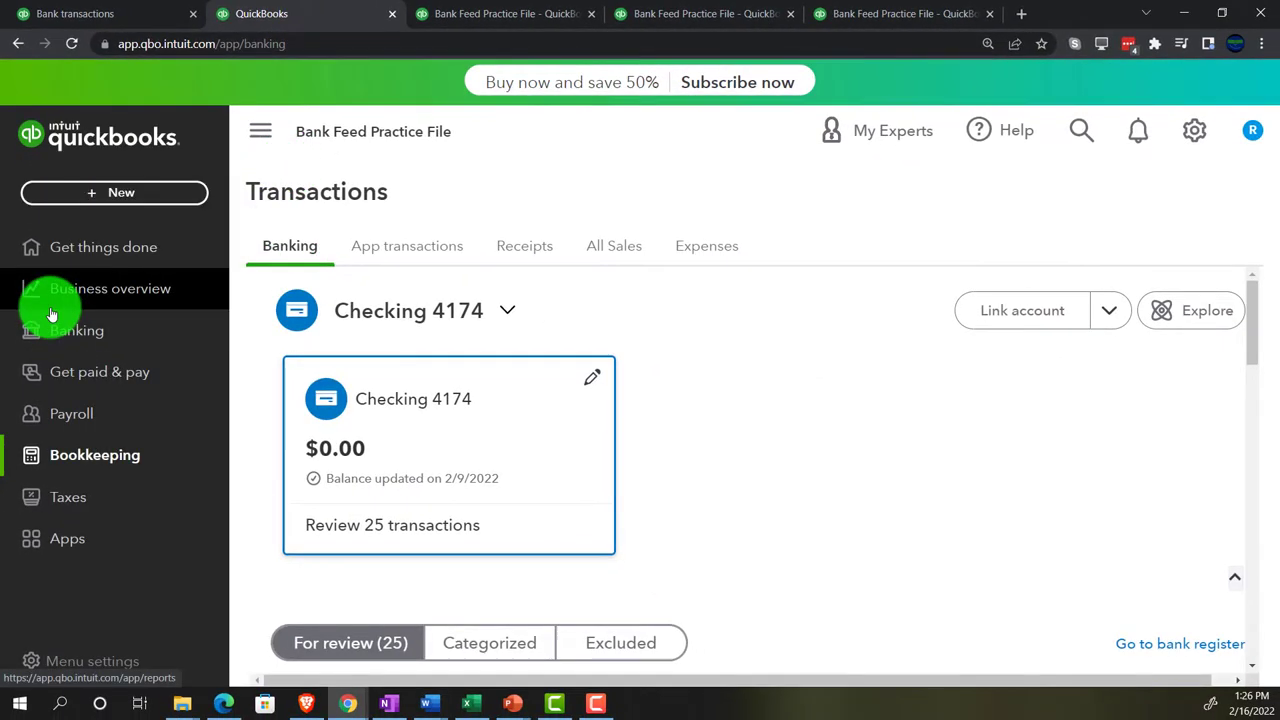
{"action": "left_click", "coordinate": [50, 376]}
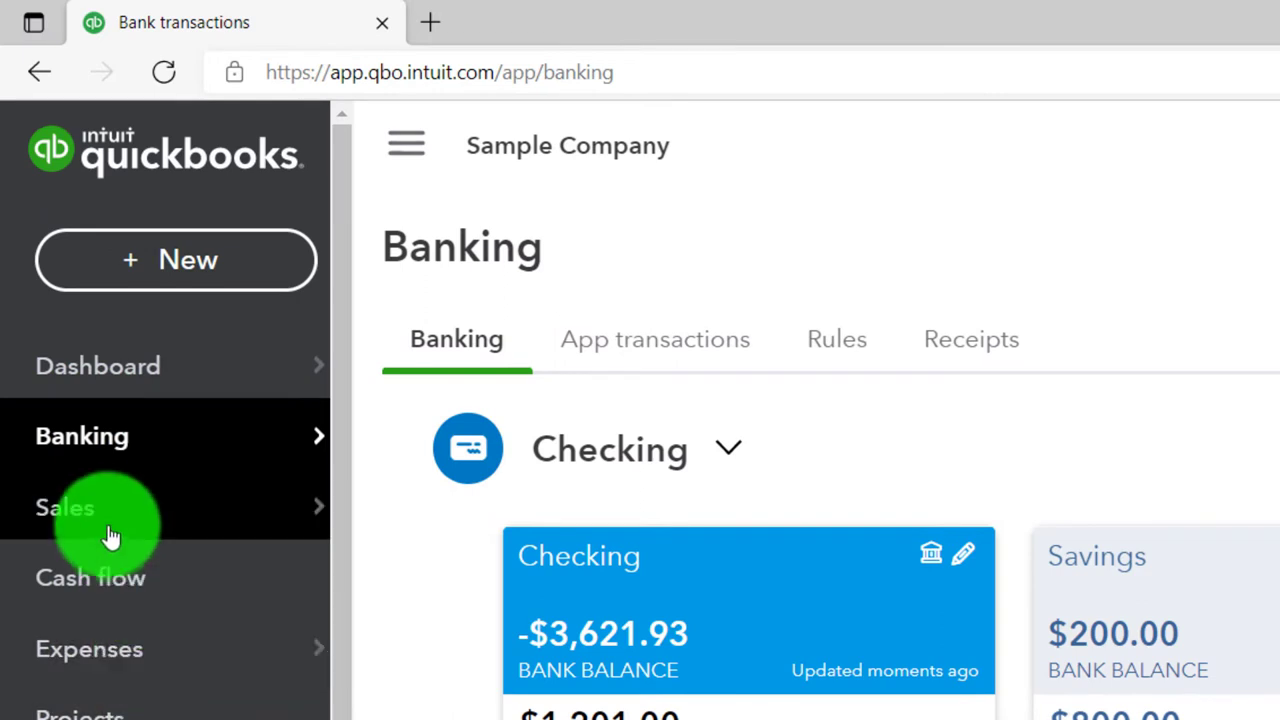
{"action": "left_click", "coordinate": [110, 537]}
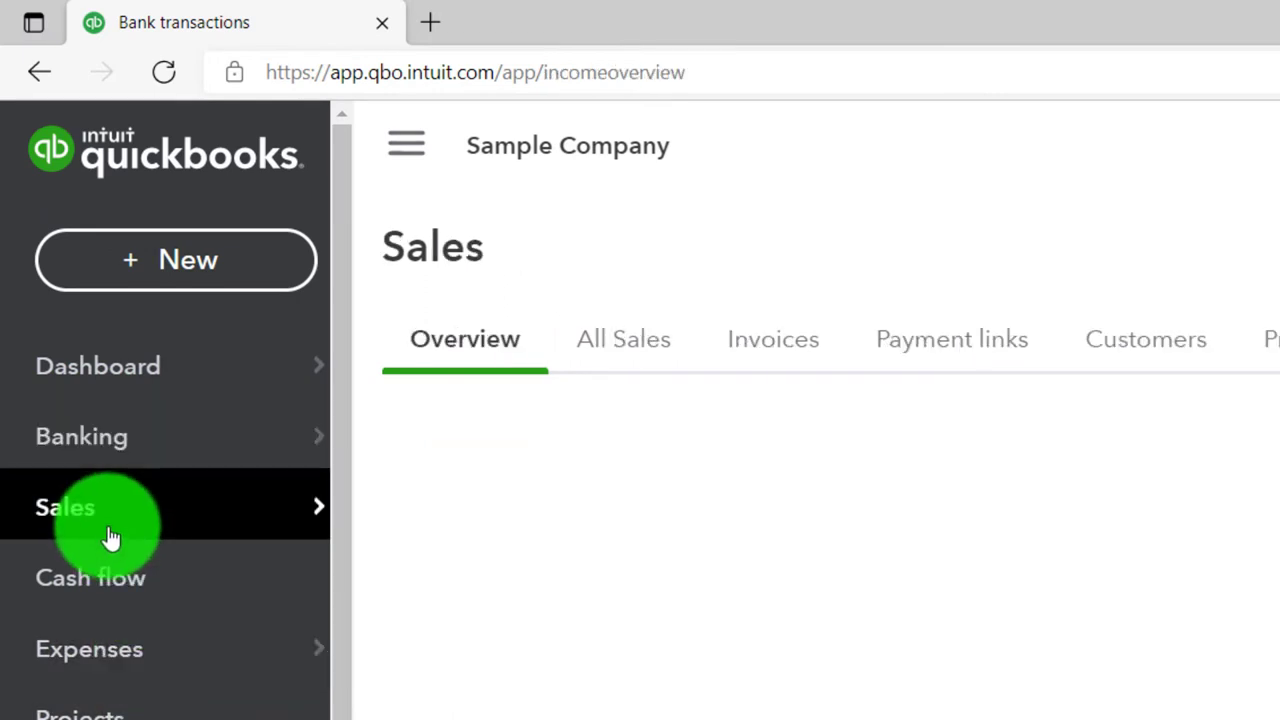
{"action": "left_click", "coordinate": [1150, 341]}
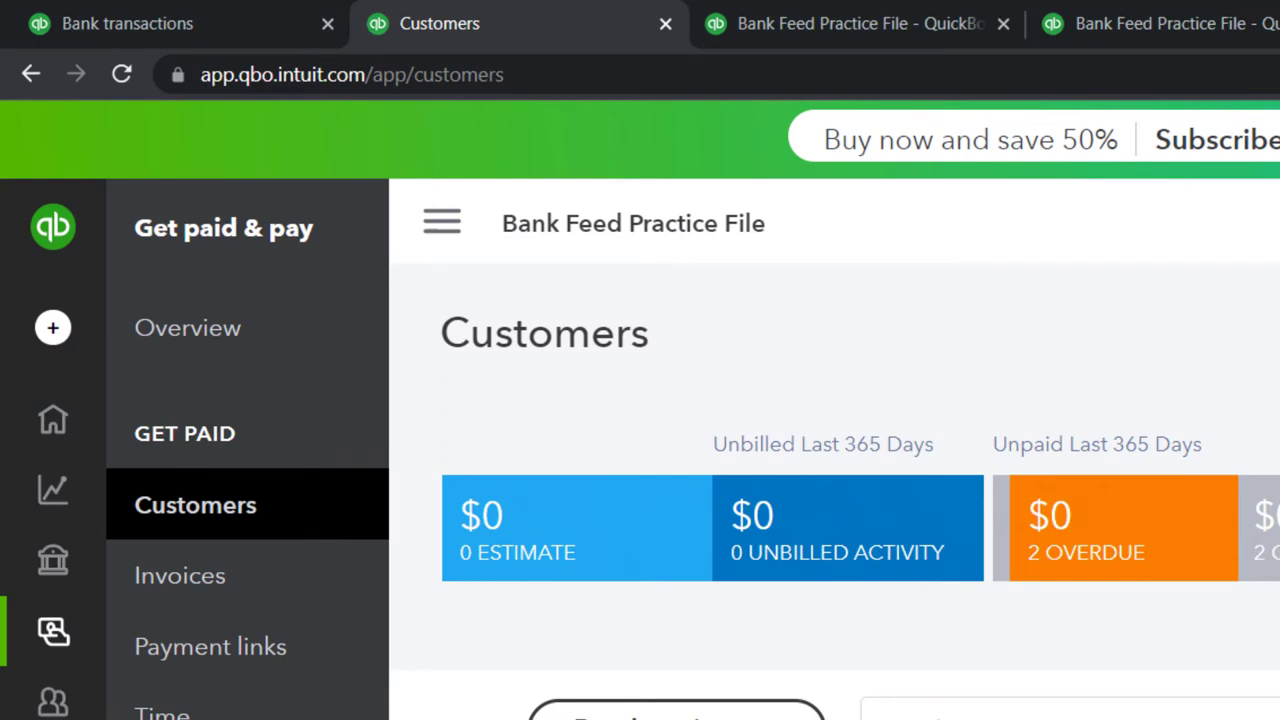
{"action": "left_click", "coordinate": [440, 224]}
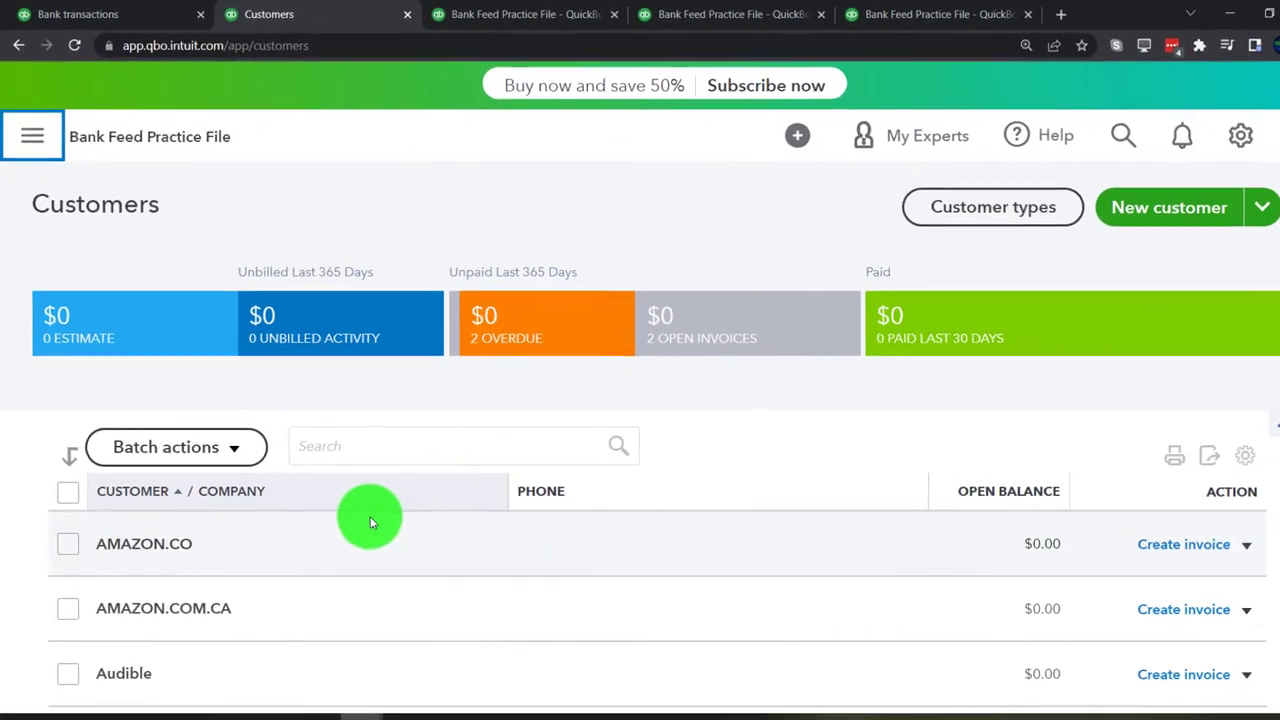
Review the open balances for Customer 6 and customer 7, and consult the desktop Home page flowchart for the receive payments step.
{"action": "scroll", "coordinate": [370, 516], "scroll_direction": "down", "scroll_amount": 5}
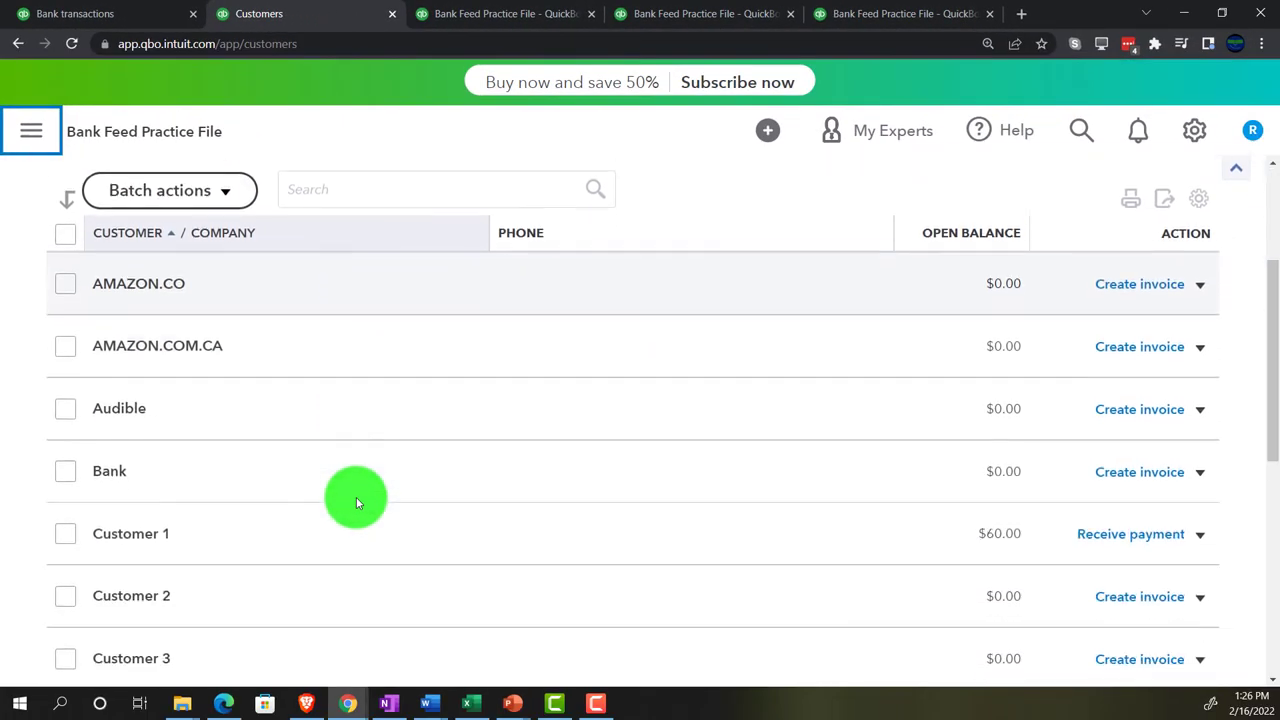
{"action": "scroll", "coordinate": [356, 497], "scroll_direction": "down", "scroll_amount": 1}
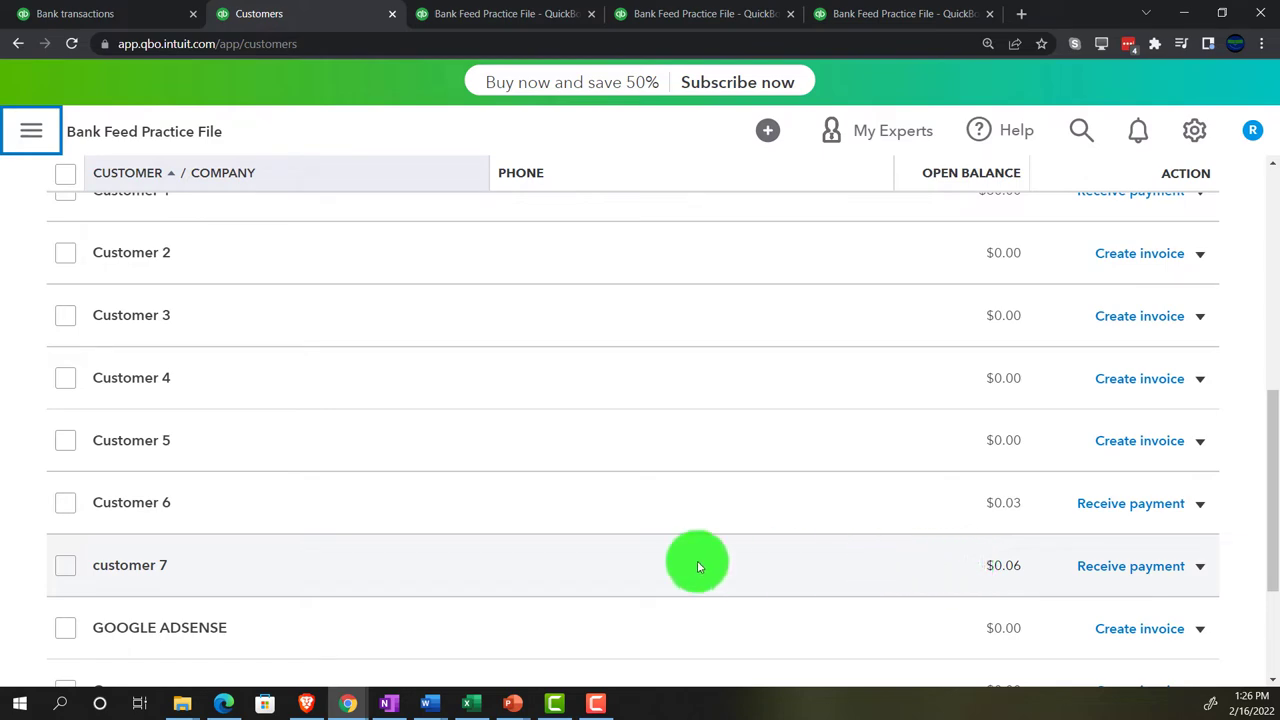
{"action": "left_click", "coordinate": [395, 700]}
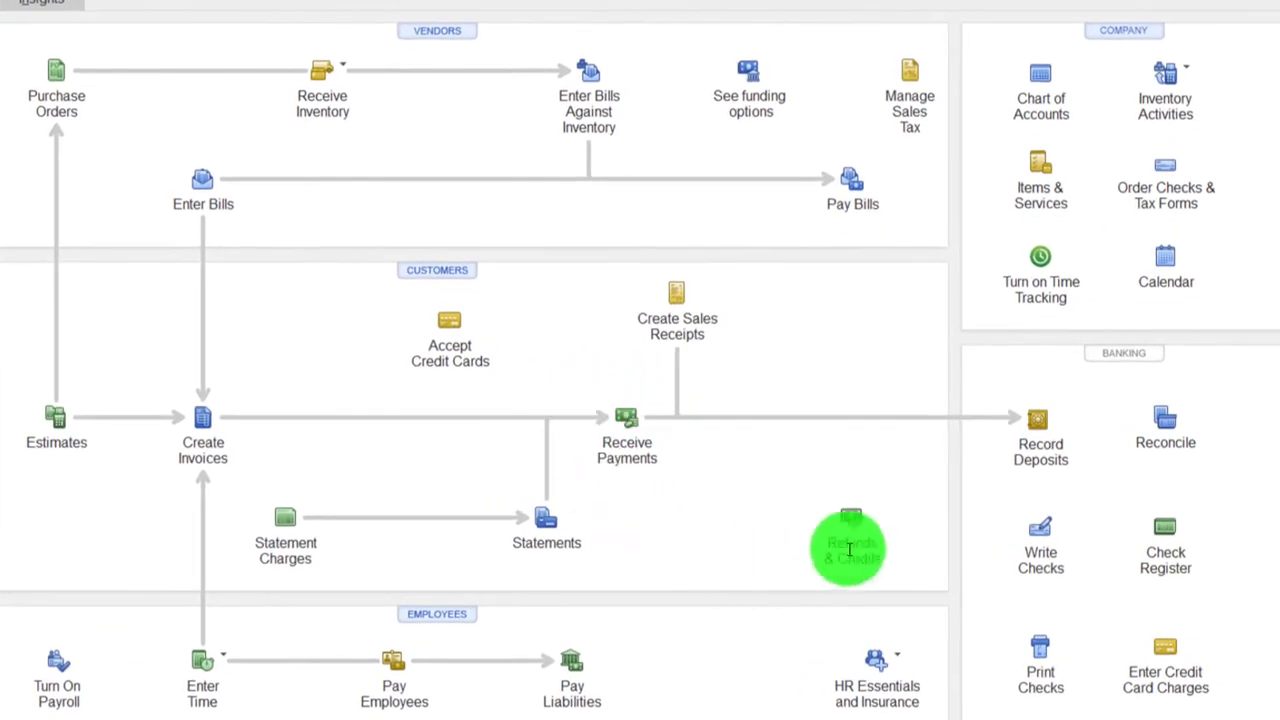
{"action": "key", "text": "alt+Tab"}
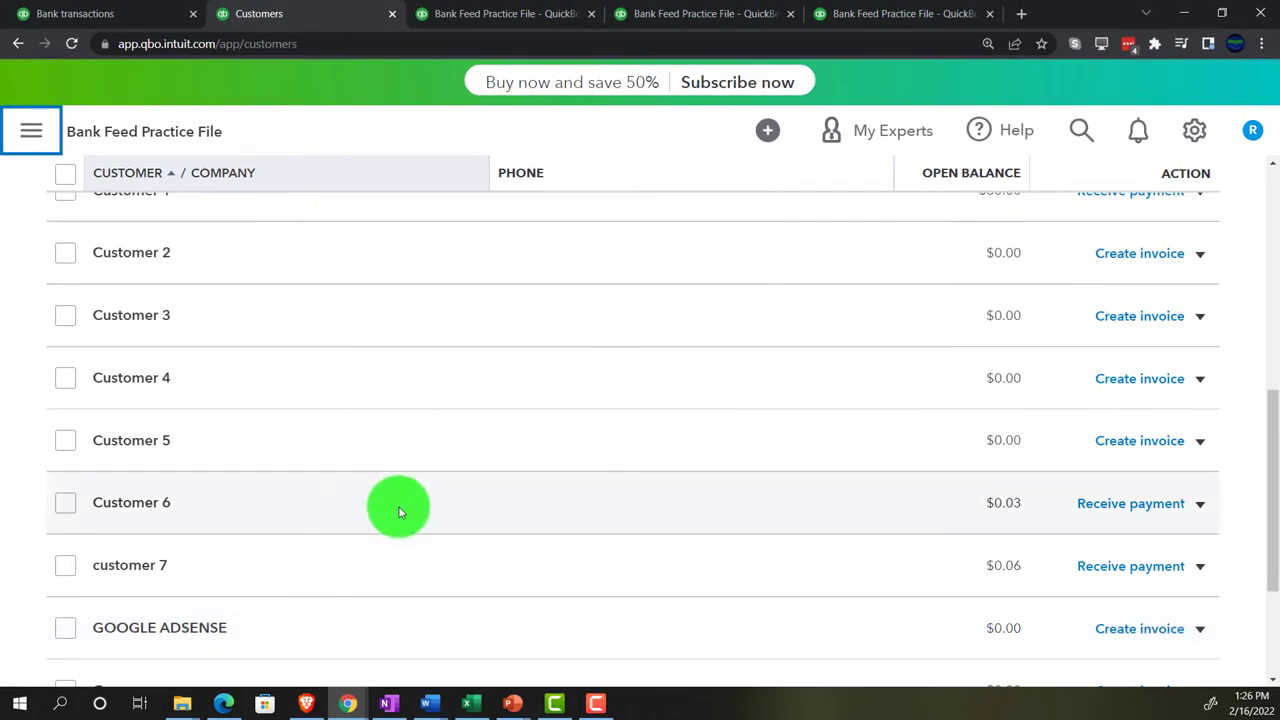
Open Customer 6 and start receiving payment for invoice 1006.
{"action": "left_click", "coordinate": [397, 510]}
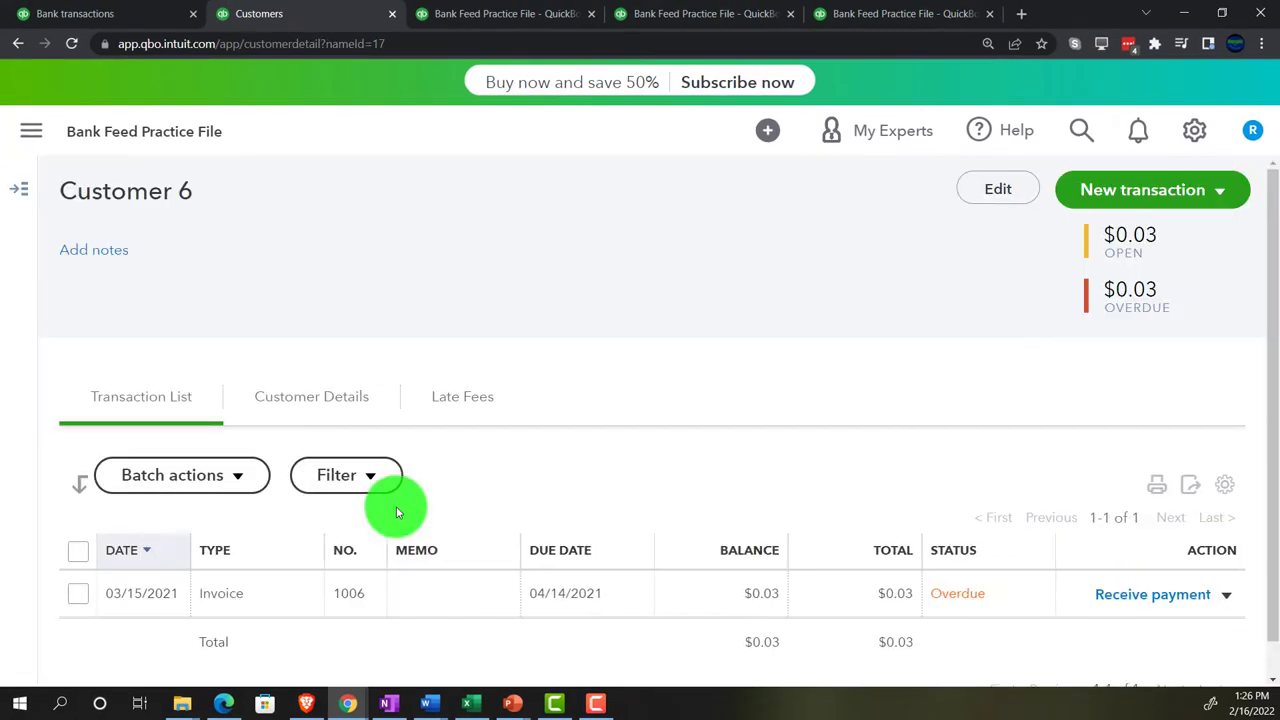
{"action": "scroll", "coordinate": [380, 530], "scroll_direction": "down", "scroll_amount": 1}
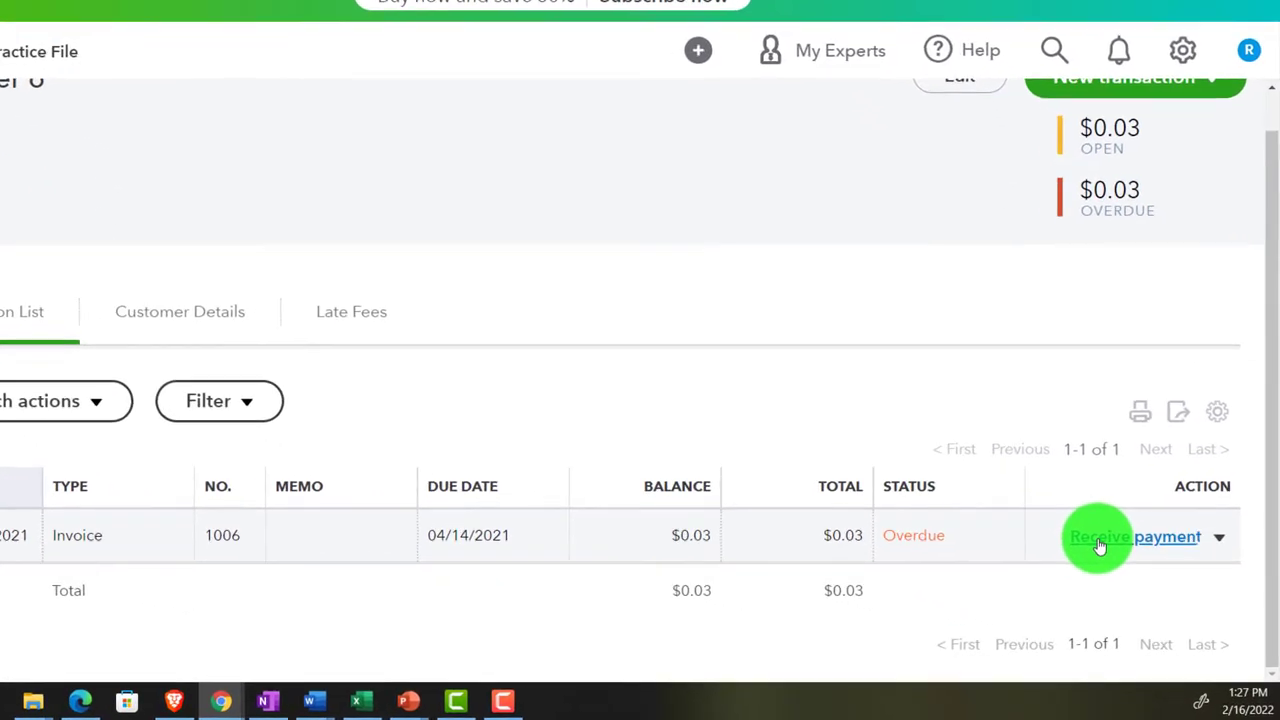
{"action": "left_click", "coordinate": [1099, 545]}
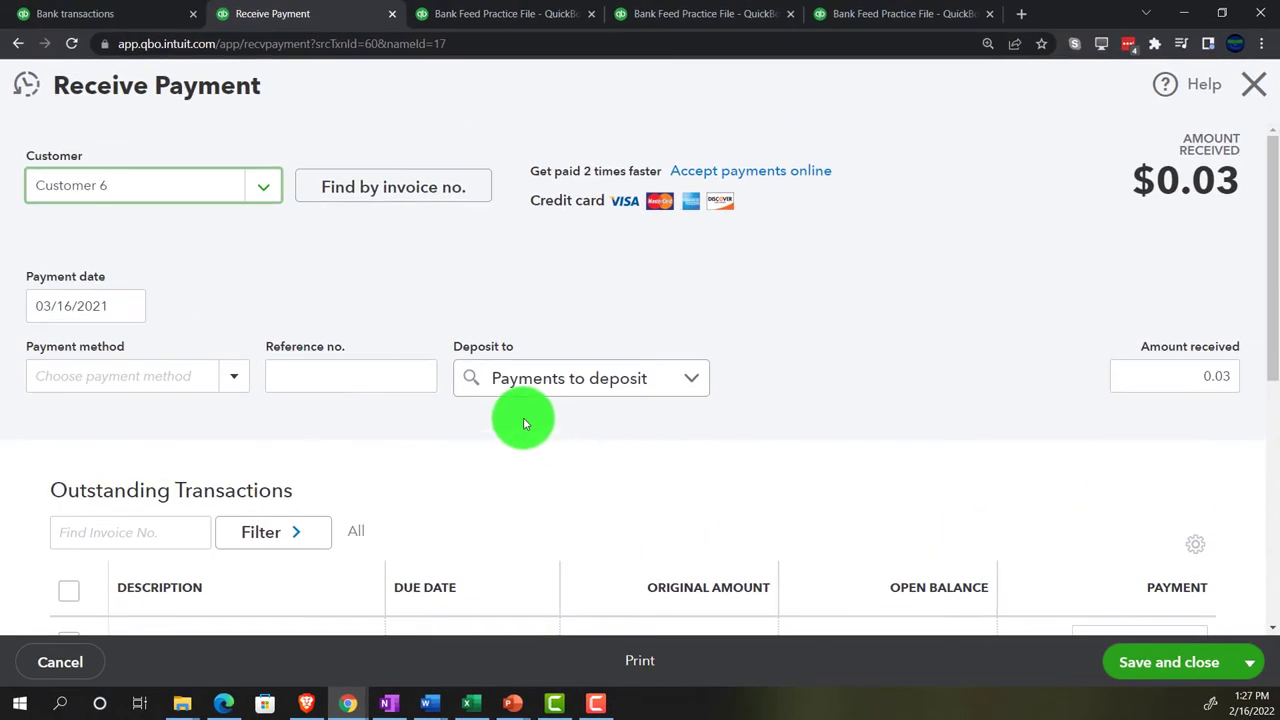
Set the payment date to 03/17/2021, keeping Payments to deposit as the deposit account and 0.03 as the amount received.
{"action": "key", "text": "Tab"}
{"action": "key", "text": "Tab"}
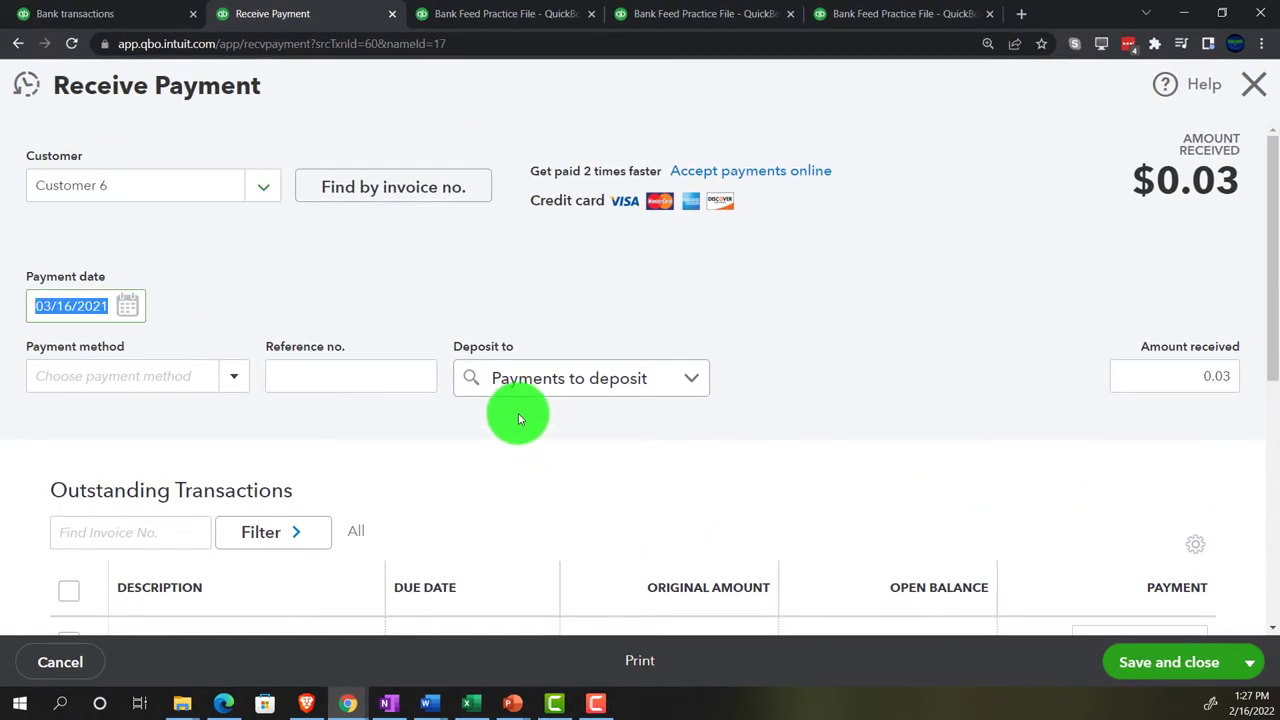
{"action": "key", "text": "Tab"}
{"action": "key", "text": "Tab"}
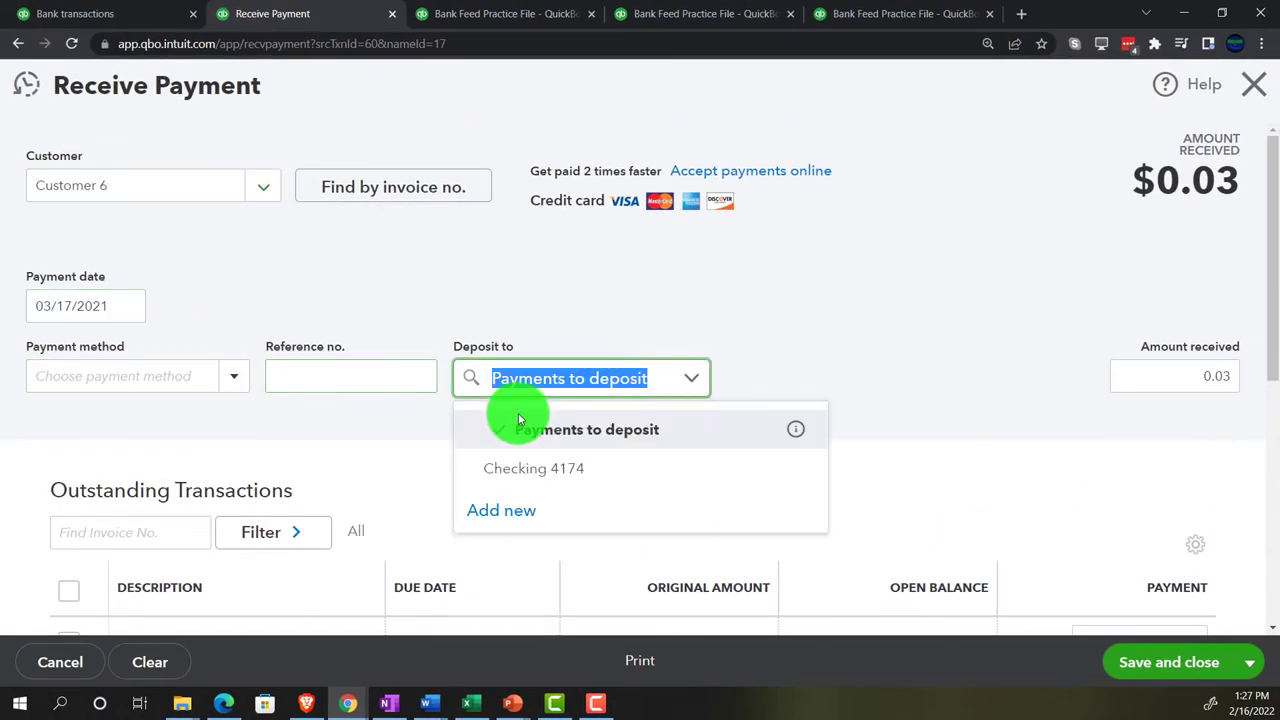
{"action": "key", "text": "Tab"}
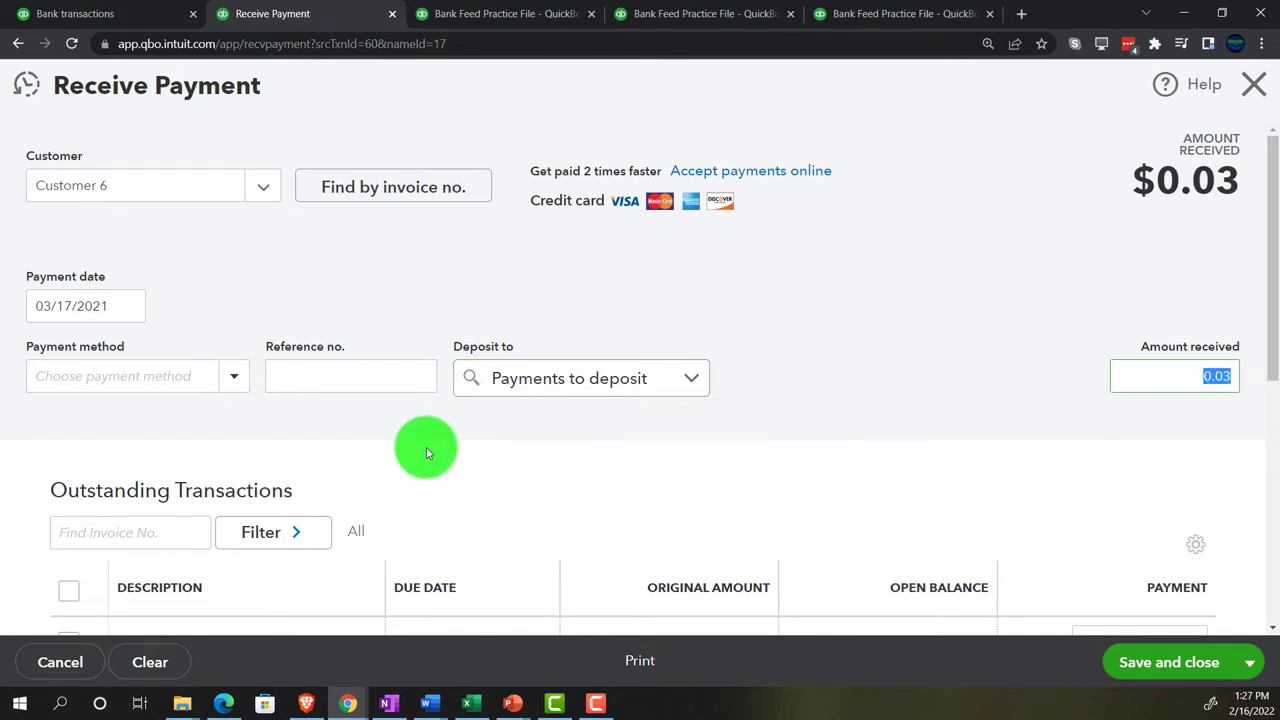
Check that the payment applies to invoice 1006, review the deposit account options, keep Payments to deposit, and save and close the payment.
{"action": "scroll", "coordinate": [426, 447], "scroll_direction": "down", "scroll_amount": 1}
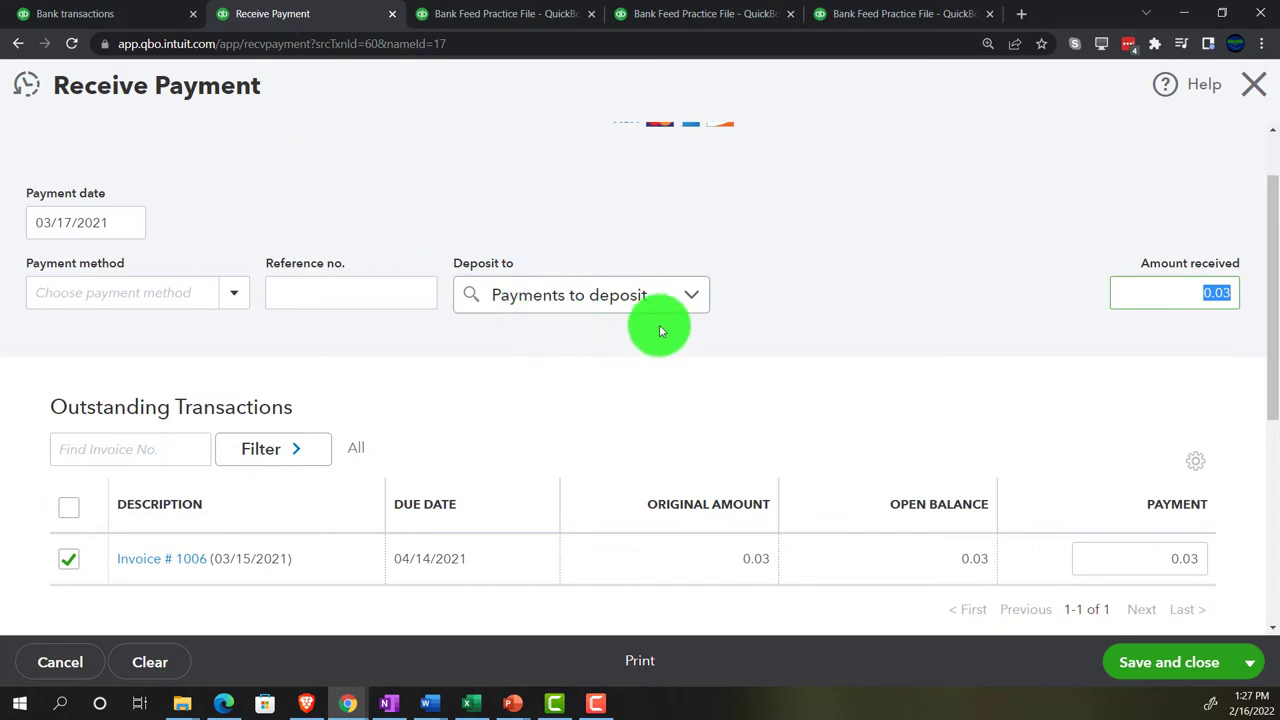
{"action": "left_click", "coordinate": [692, 300]}
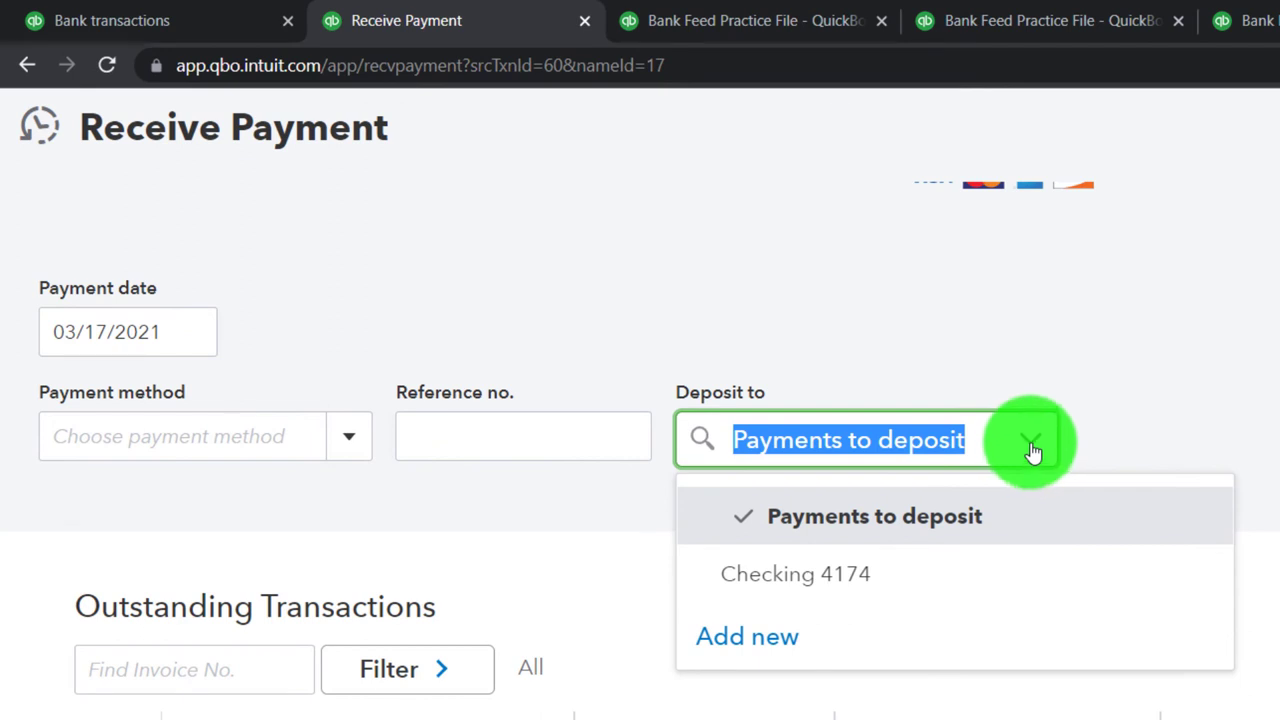
{"action": "left_click", "coordinate": [1033, 443]}
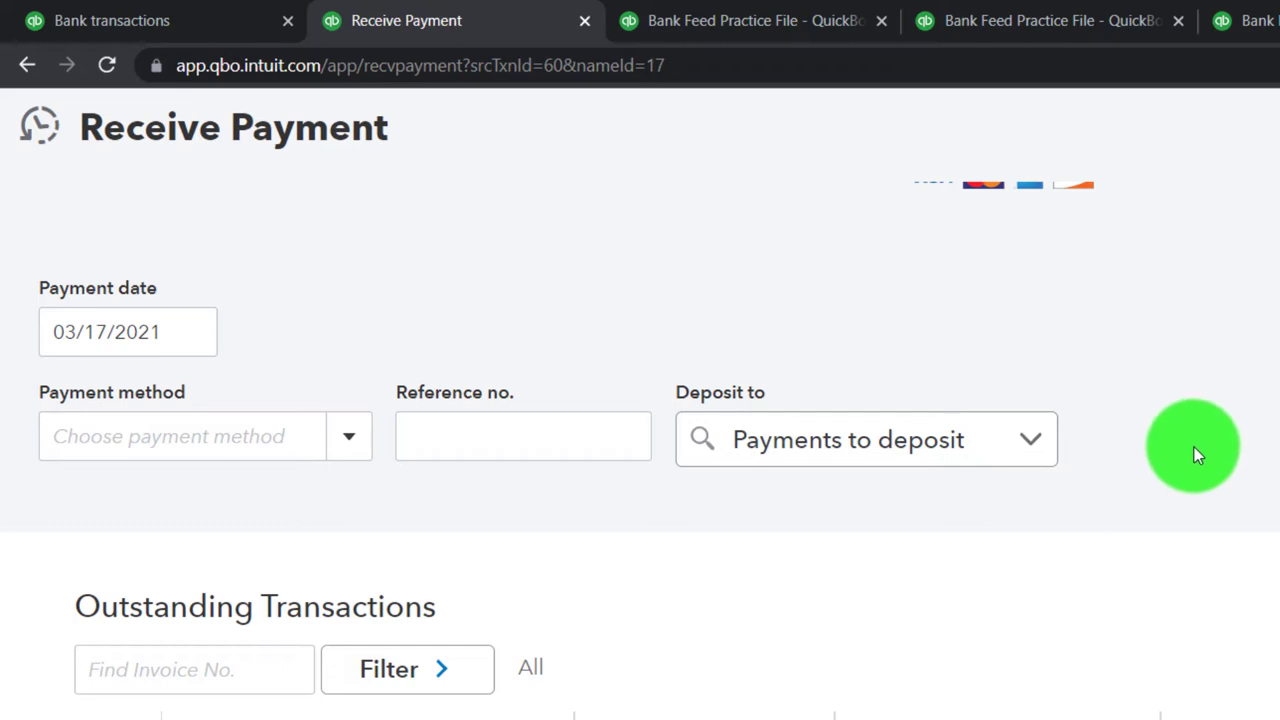
{"action": "scroll", "coordinate": [1194, 447], "scroll_direction": "down", "scroll_amount": 2}
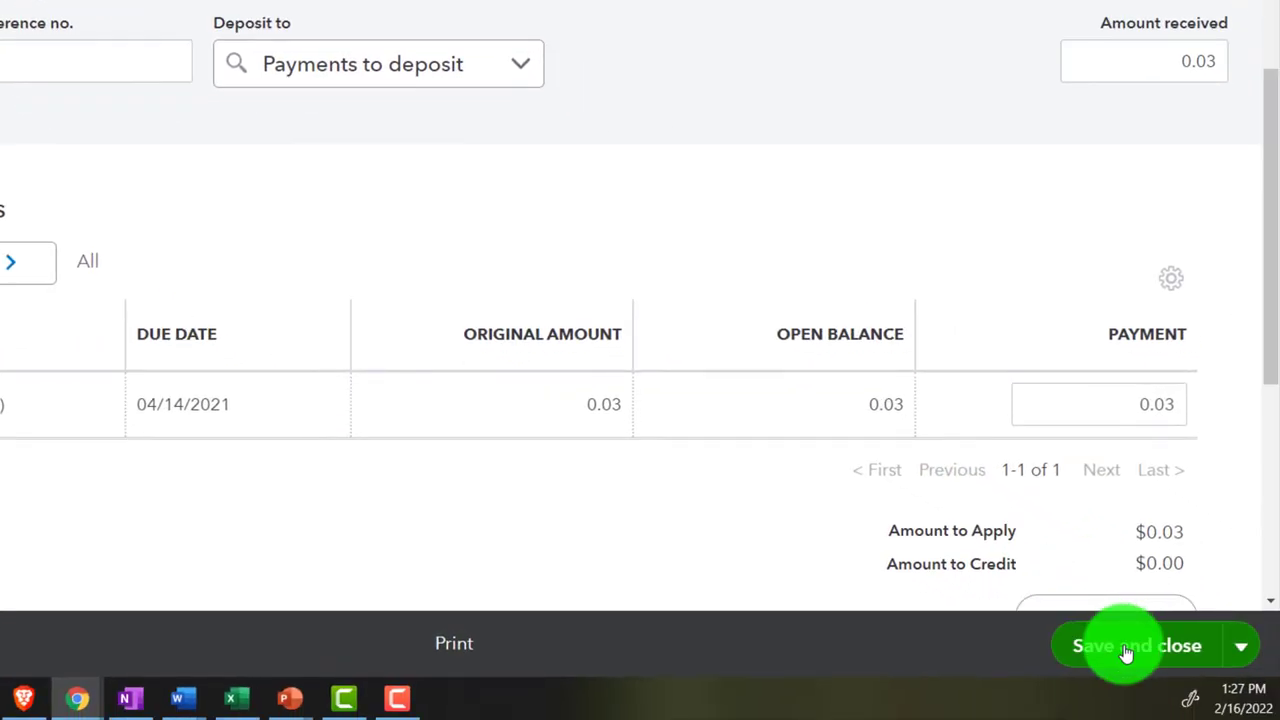
{"action": "left_click", "coordinate": [1127, 647]}
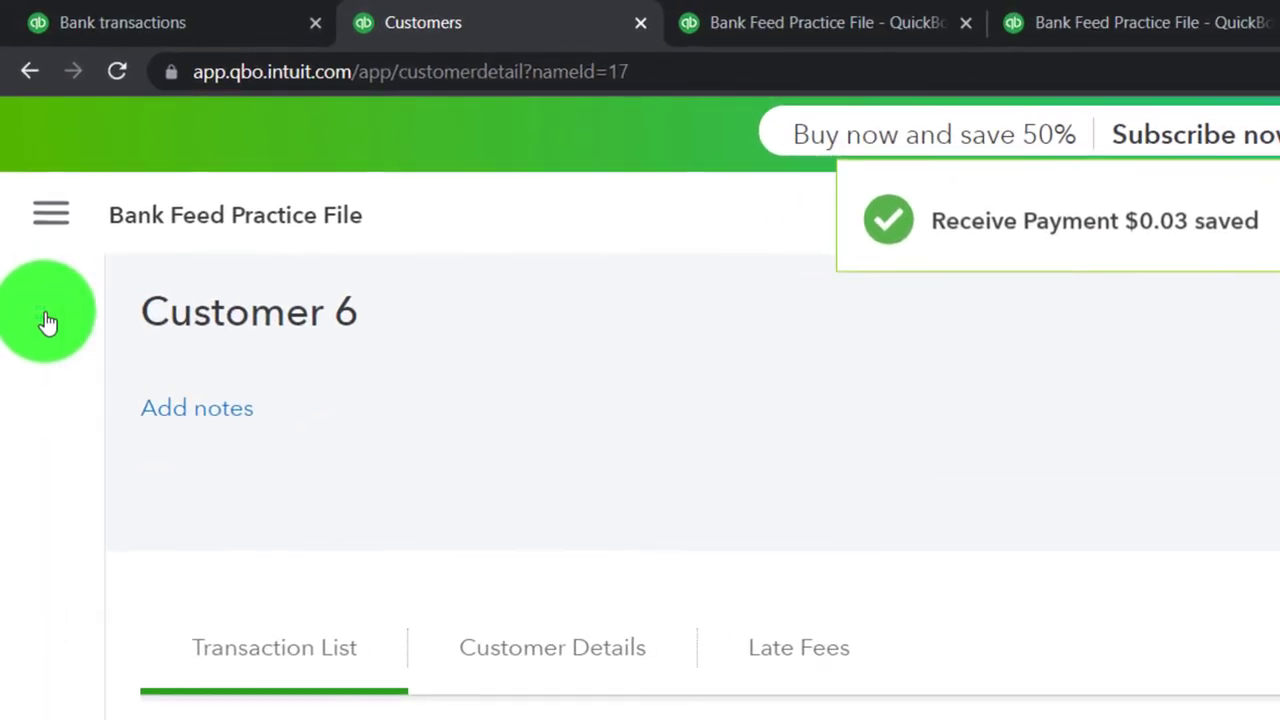
Open customer 7 from the customer list and start receiving payment for invoice 1007.
{"action": "left_click", "coordinate": [24, 192]}
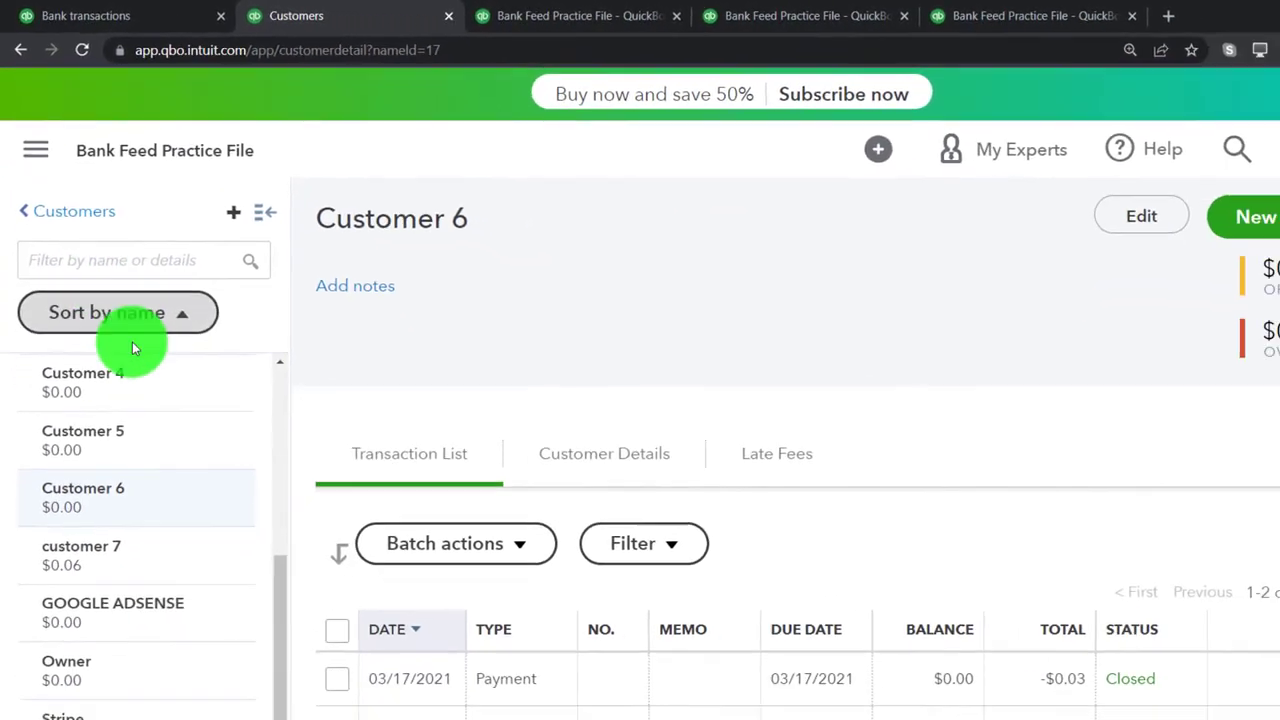
{"action": "left_click", "coordinate": [112, 531]}
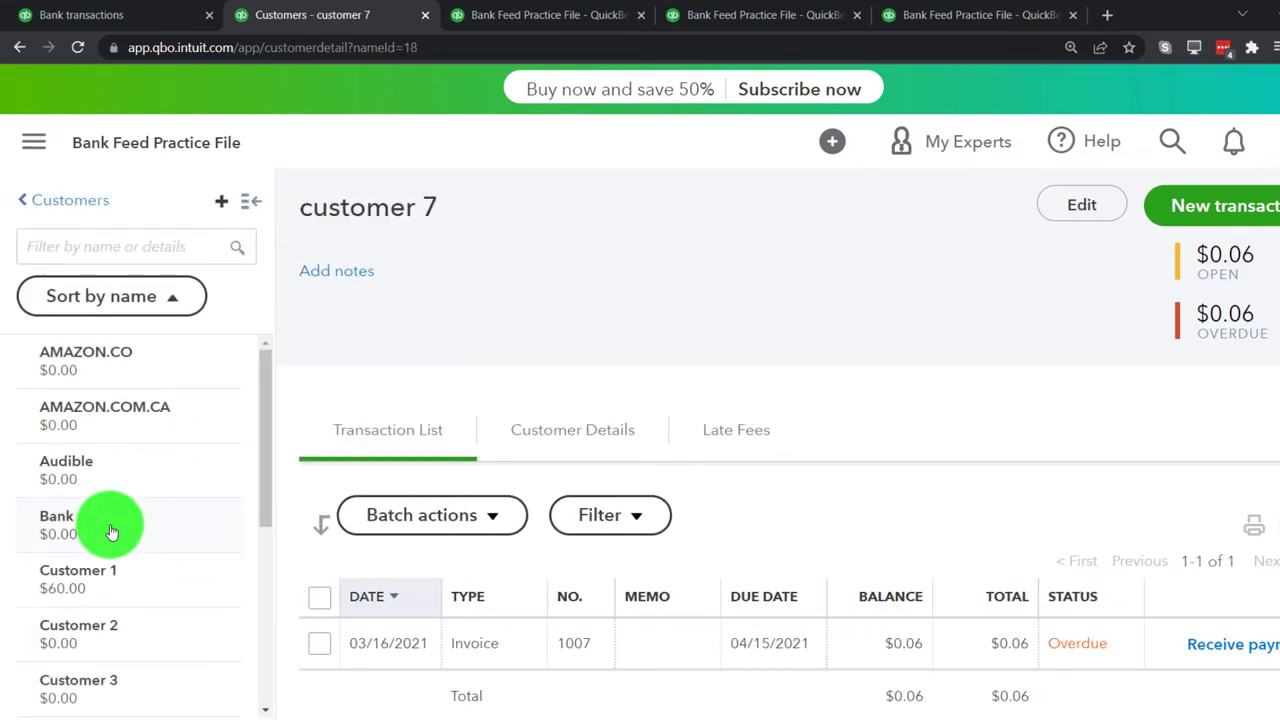
{"action": "scroll", "coordinate": [115, 540], "scroll_direction": "down", "scroll_amount": 4}
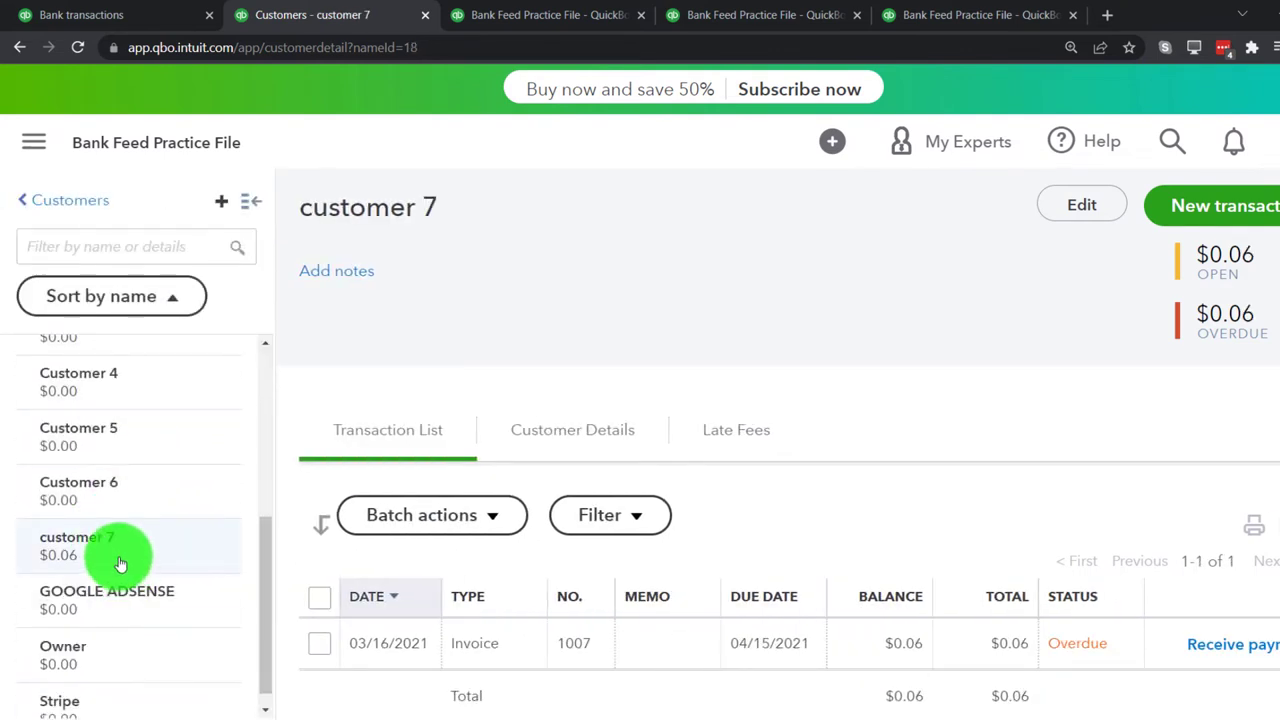
{"action": "left_click", "coordinate": [118, 548]}
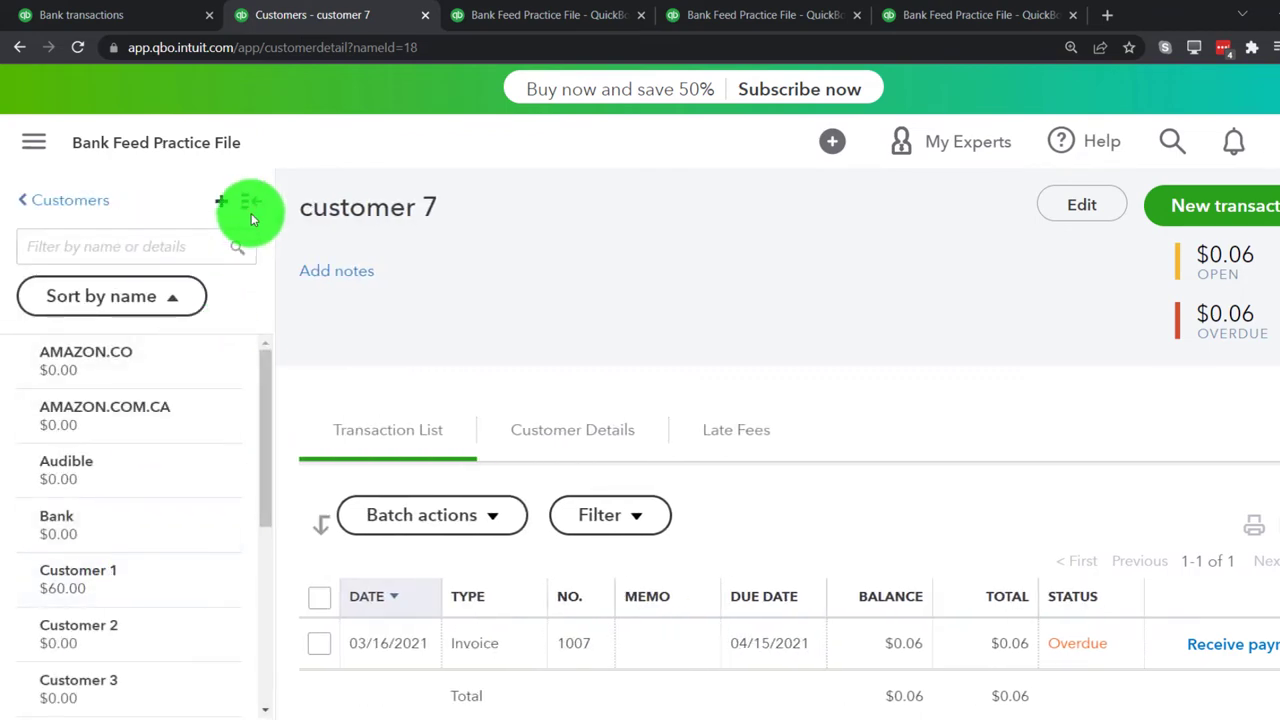
{"action": "left_click", "coordinate": [252, 207]}
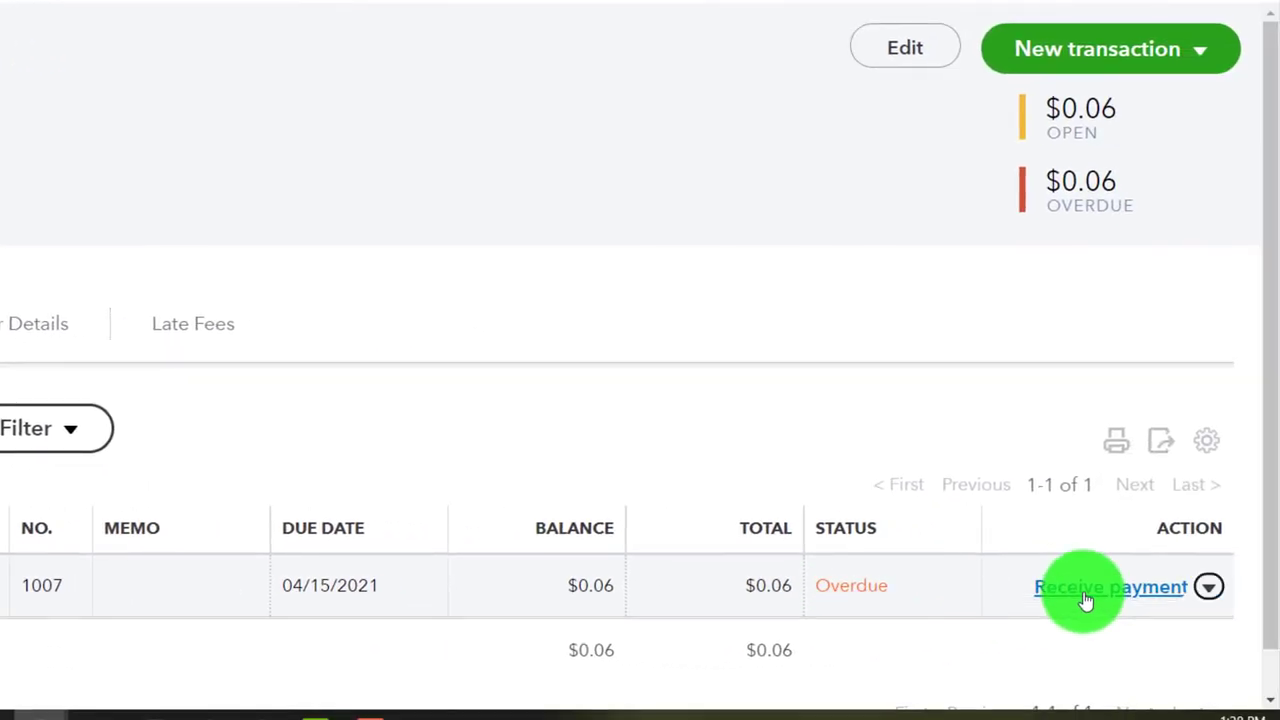
{"action": "left_click", "coordinate": [1086, 598]}
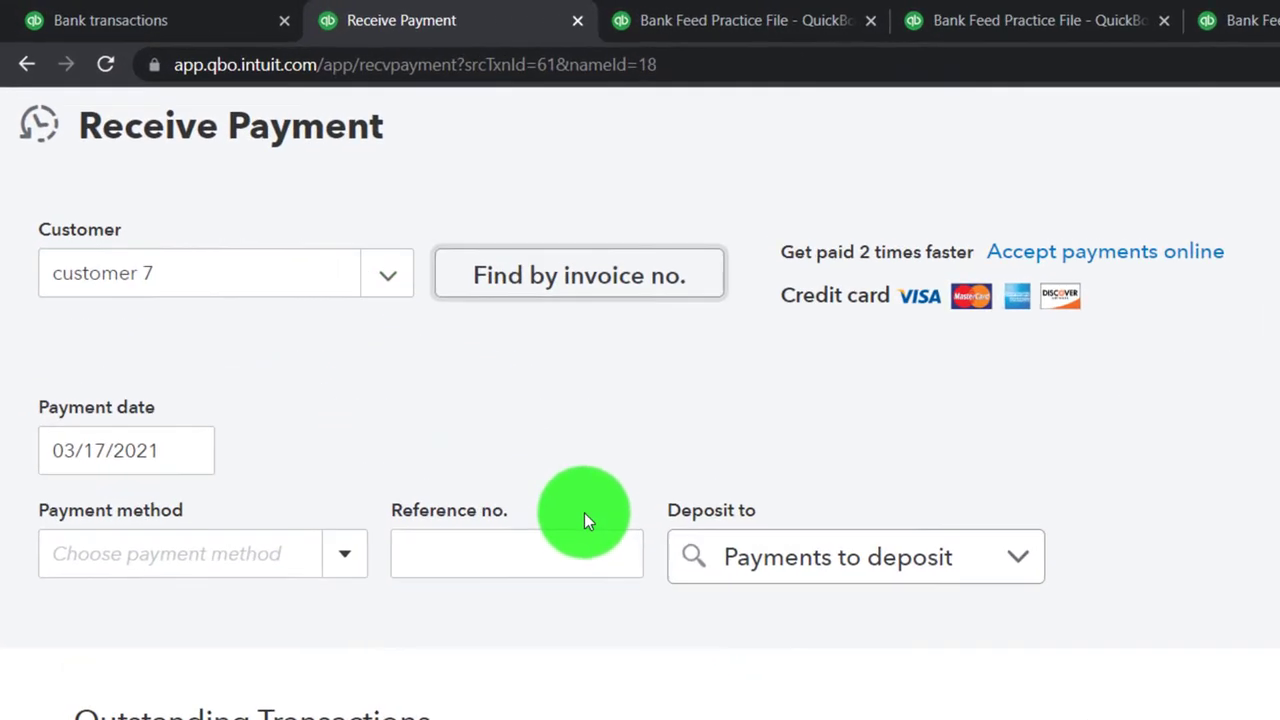
Keep the payment date 03/17/2021, Payments to deposit and 0.06 applied to invoice 1007, and save and close the payment.
{"action": "key", "text": "Tab"}
{"action": "key", "text": "Tab"}
{"action": "key", "text": "Tab"}
{"action": "key", "text": "Tab"}
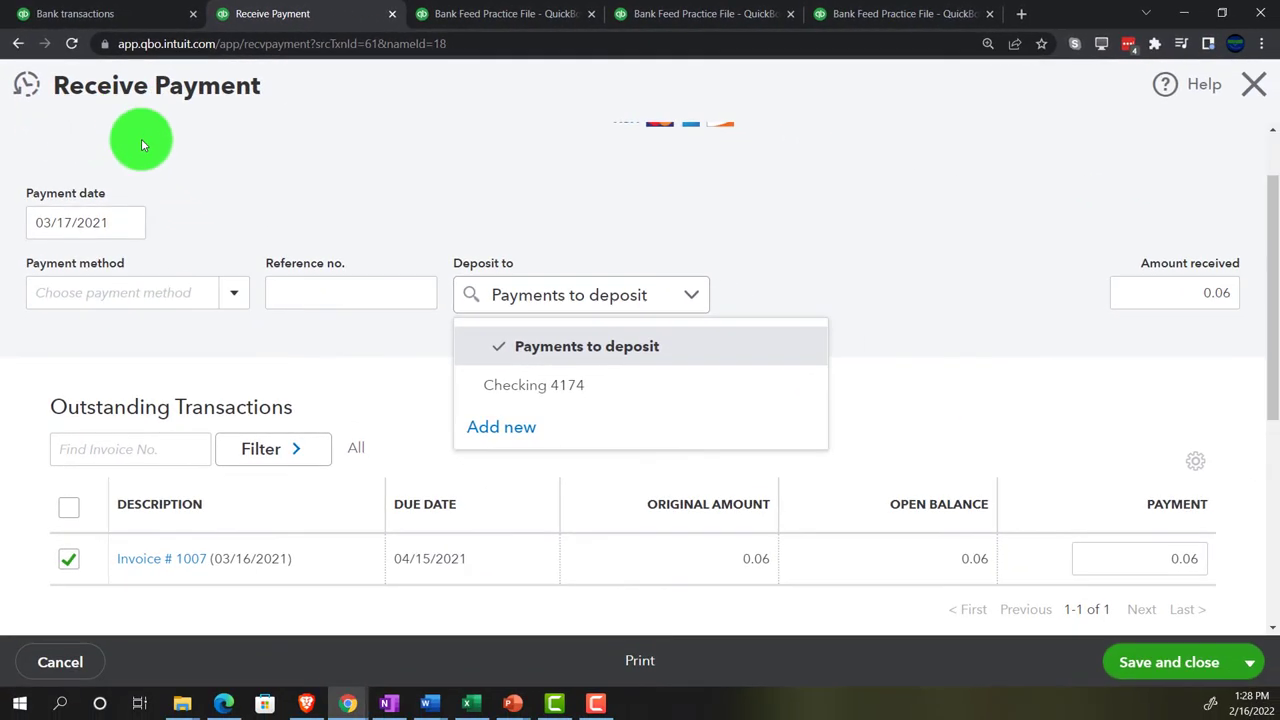
{"action": "scroll", "coordinate": [327, 298], "scroll_direction": "up", "scroll_amount": 1}
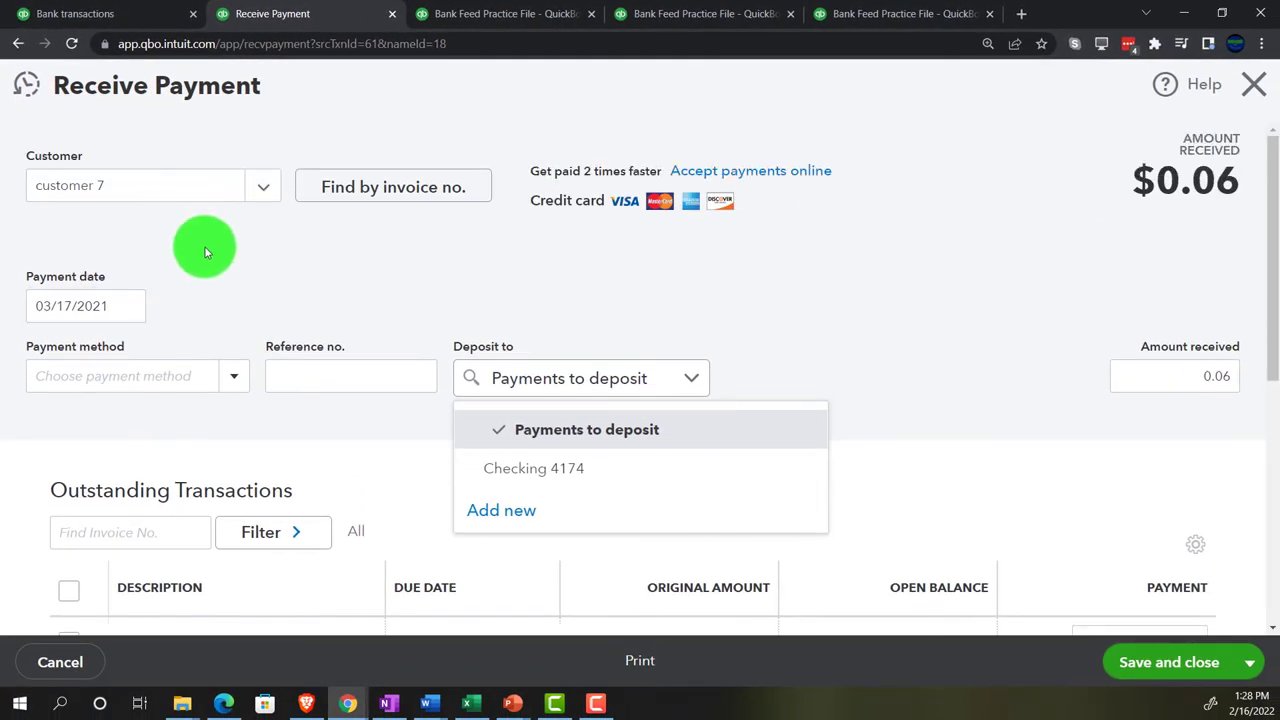
{"action": "scroll", "coordinate": [215, 270], "scroll_direction": "down", "scroll_amount": 3}
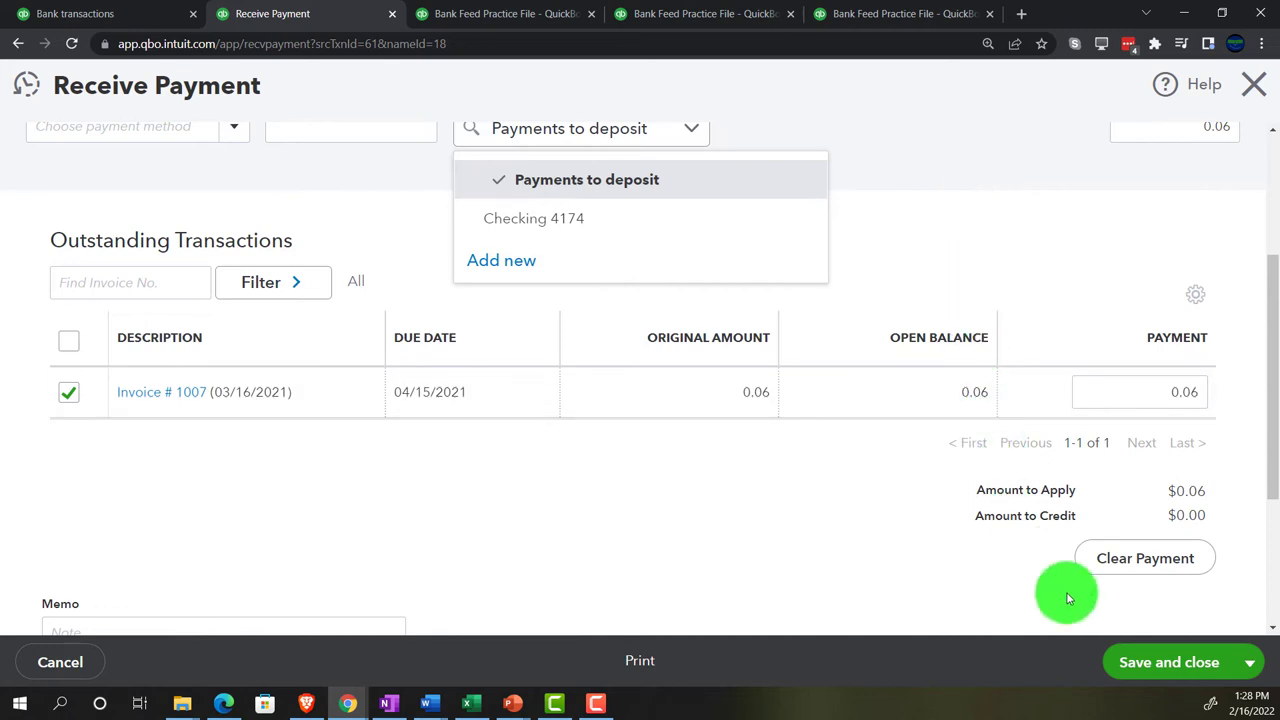
{"action": "left_click", "coordinate": [1124, 661]}
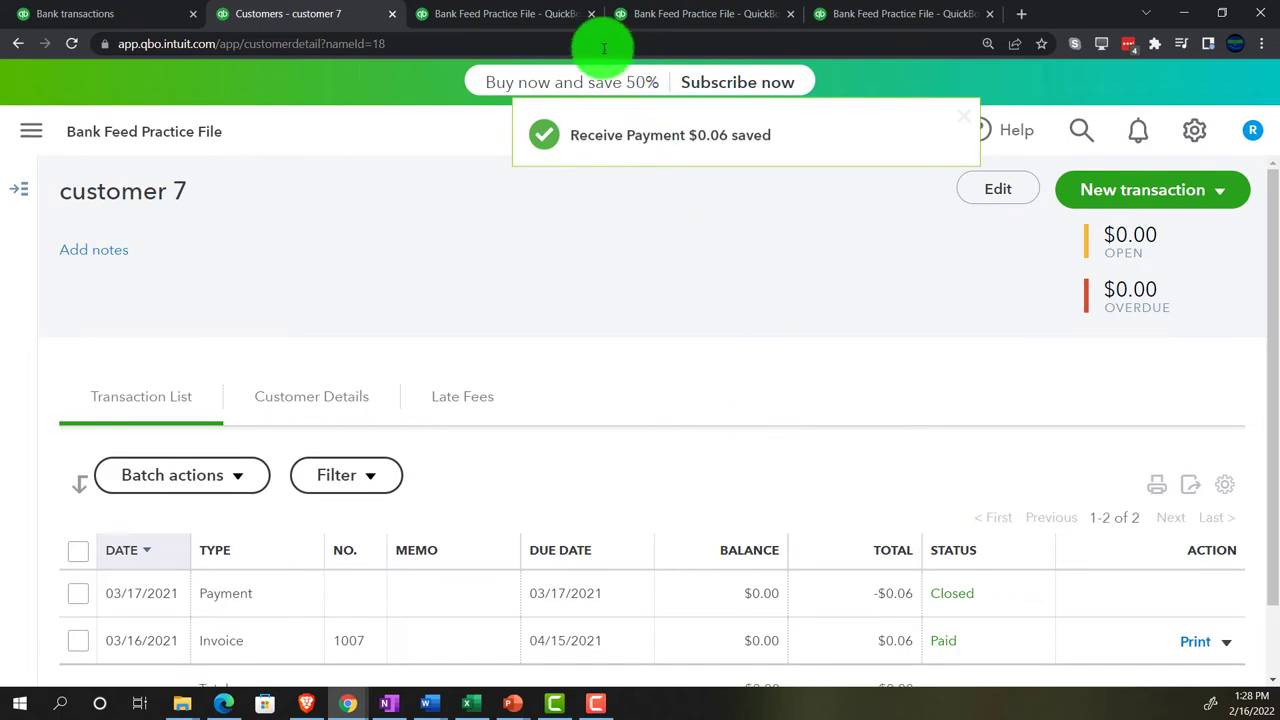
Rerun the 2021 Balance Sheet and examine the Accounts Receivable and Payments to deposit balances.
{"action": "left_click", "coordinate": [531, 17]}
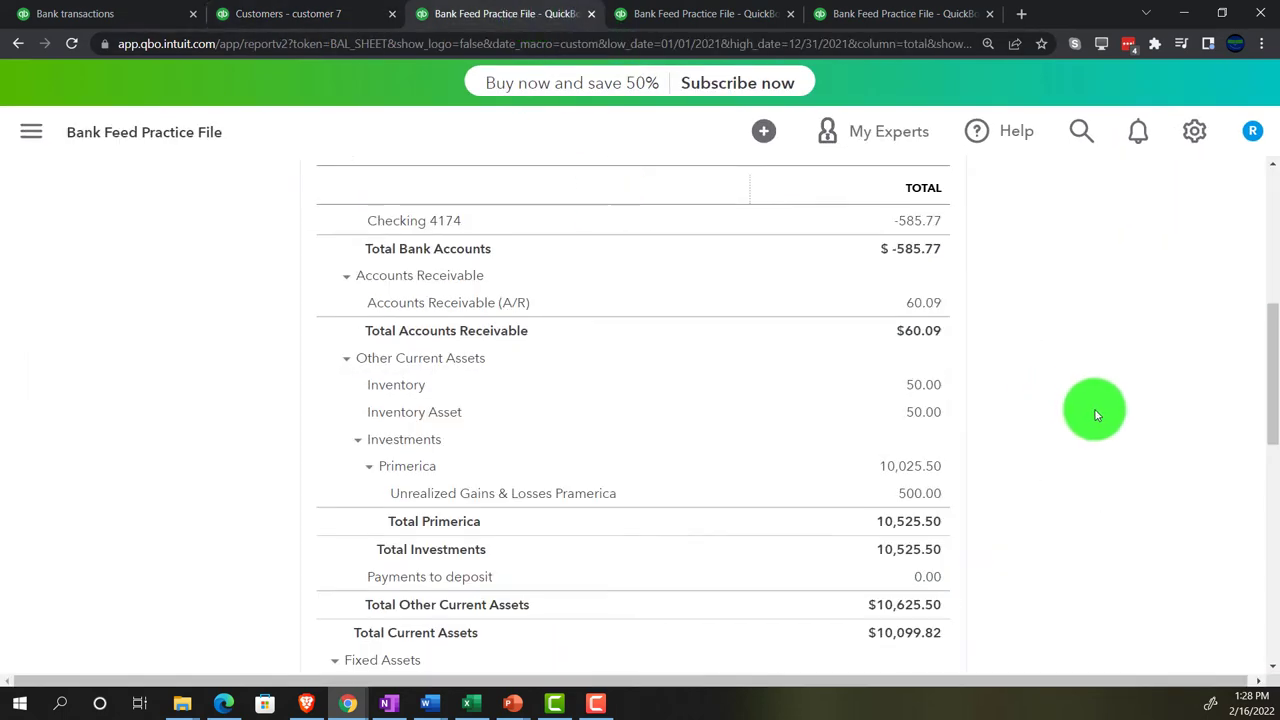
{"action": "scroll", "coordinate": [1094, 410], "scroll_direction": "up", "scroll_amount": 5}
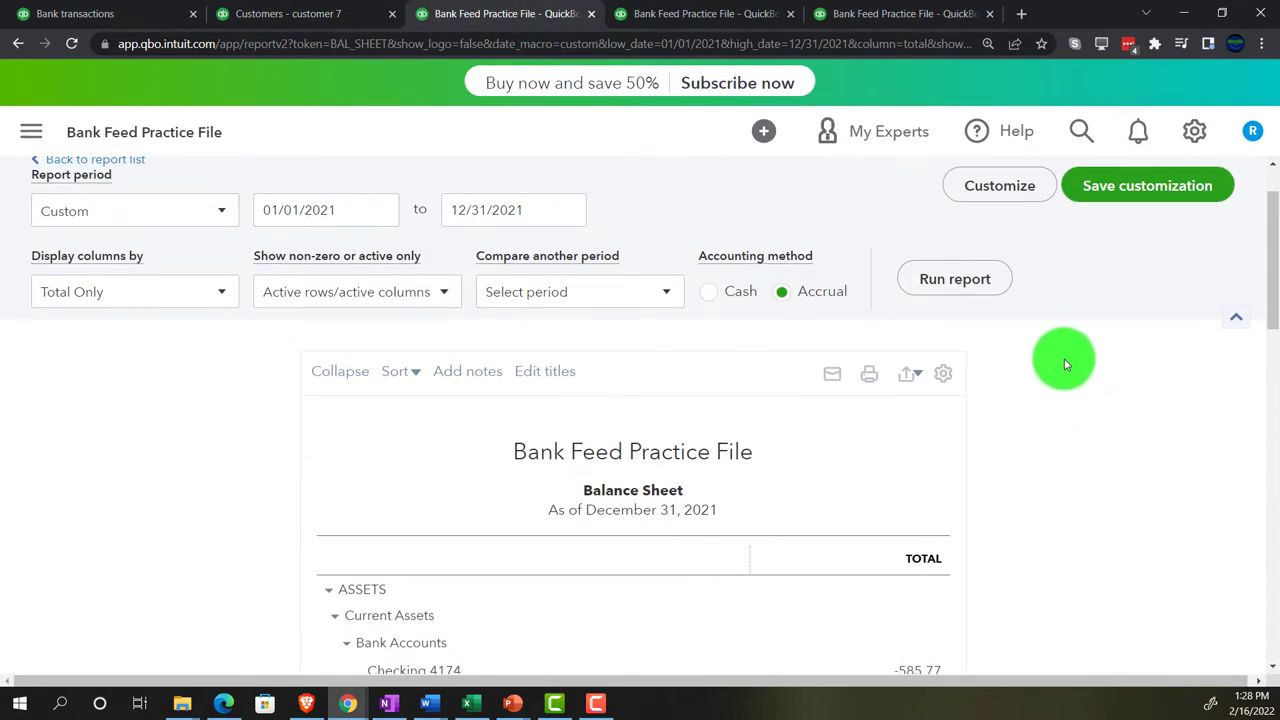
{"action": "left_click", "coordinate": [989, 283]}
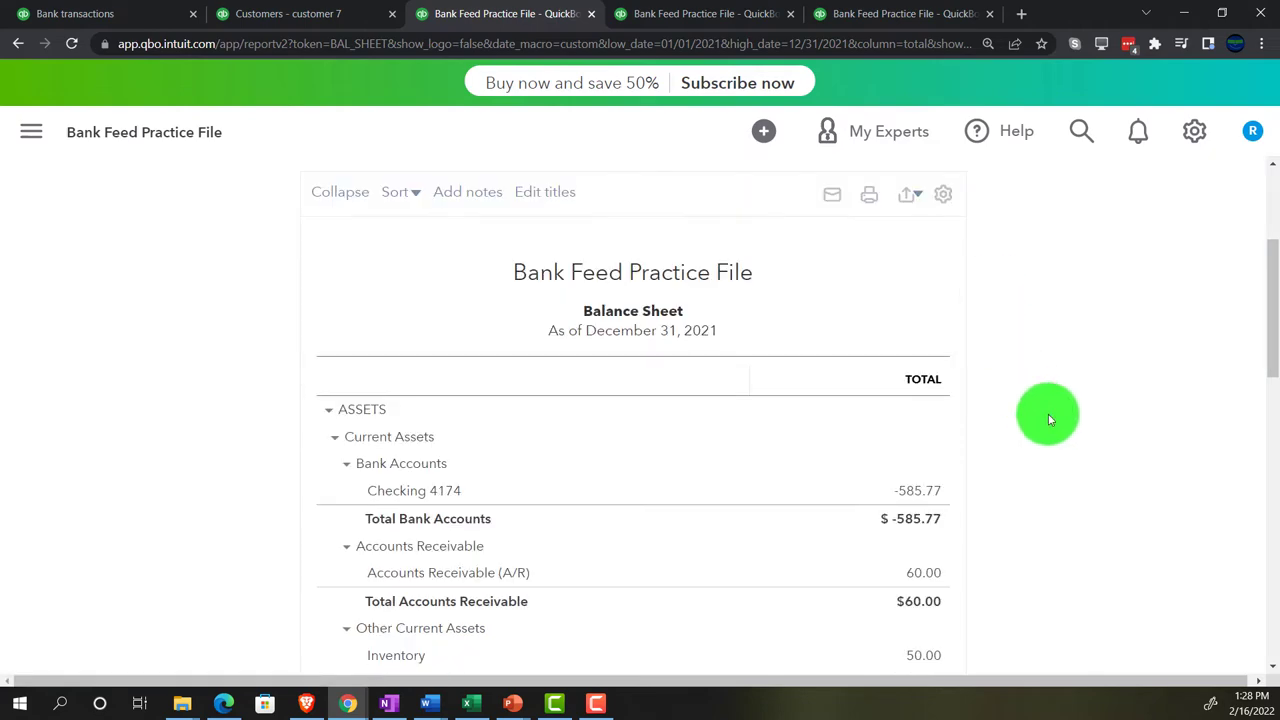
{"action": "key", "text": "ctrl+plus"}
{"action": "key", "text": "ctrl+plus"}
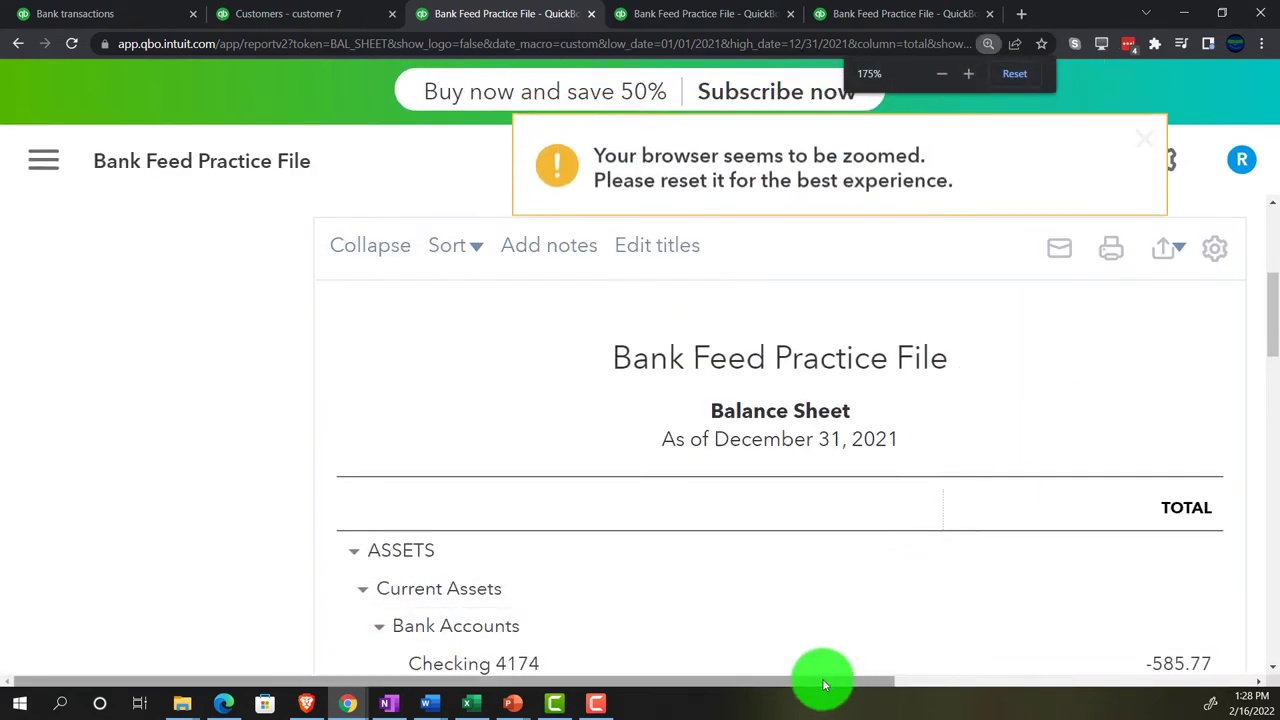
{"action": "left_click_drag", "start_coordinate": [824, 685], "coordinate": [923, 677]}
{"action": "scroll", "coordinate": [1078, 523], "scroll_direction": "down", "scroll_amount": 3}
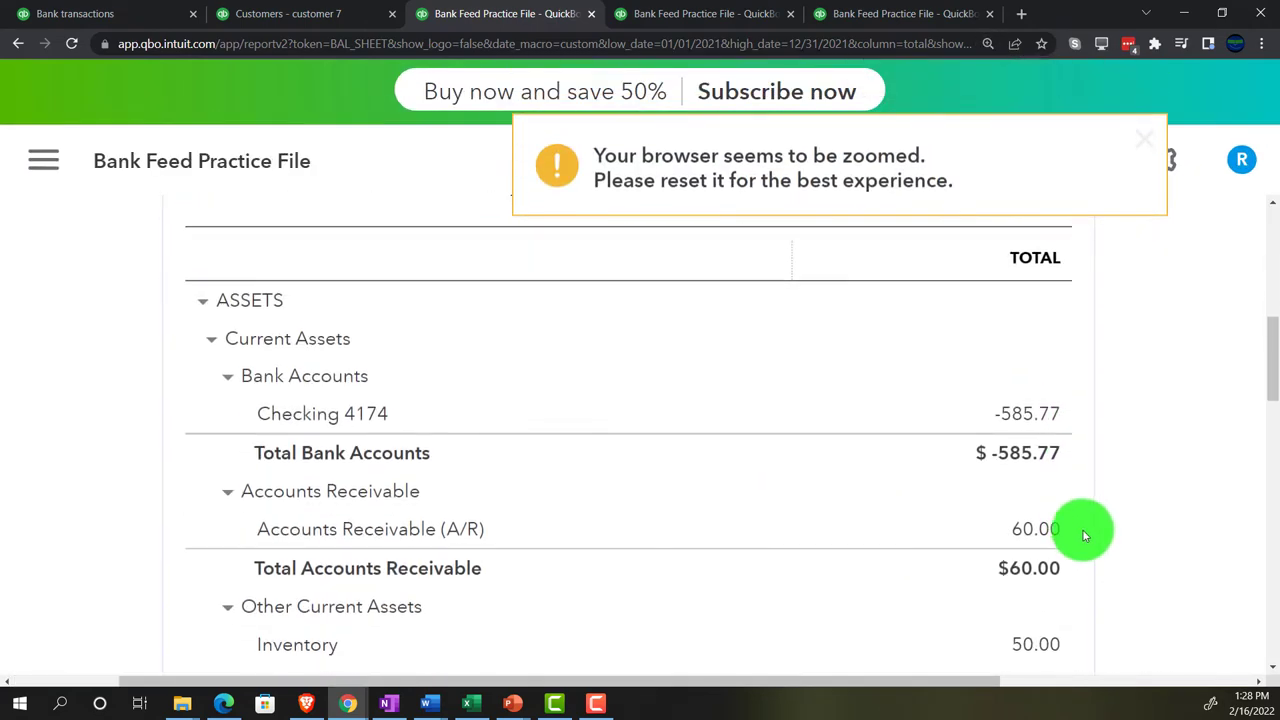
{"action": "scroll", "coordinate": [1084, 532], "scroll_direction": "down", "scroll_amount": 3}
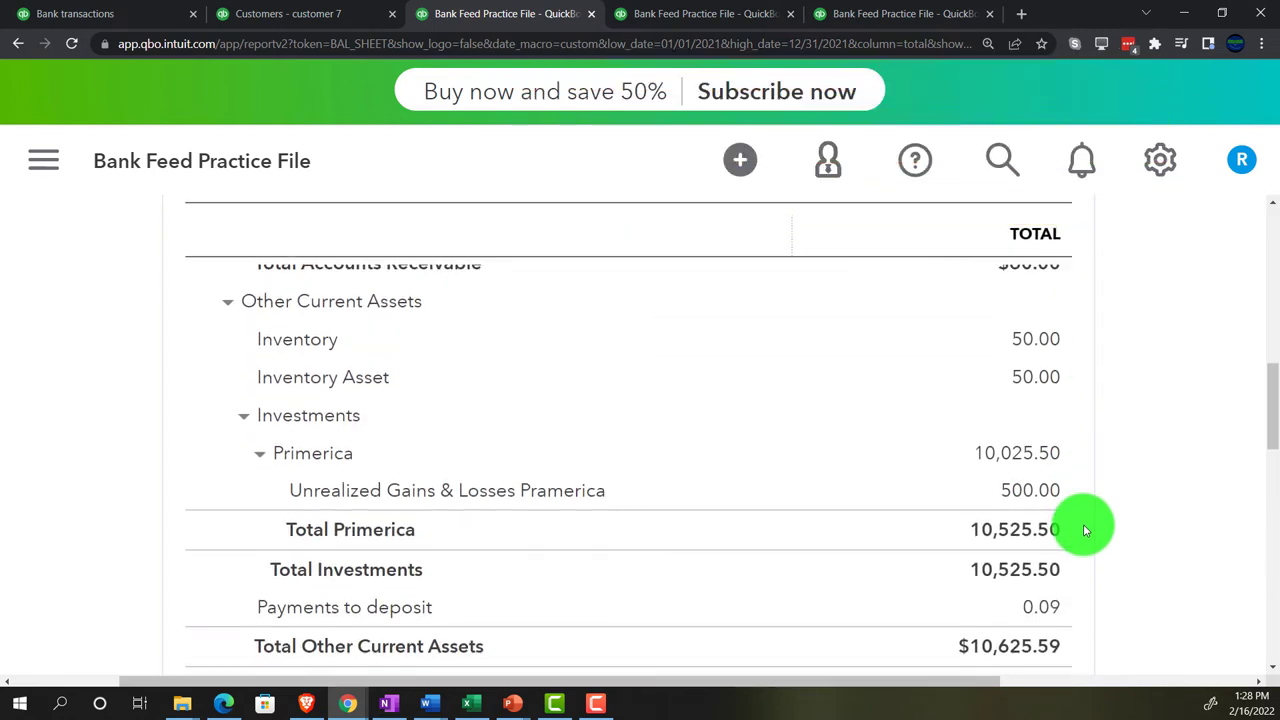
Review the transactions behind the Payments to deposit balance, and return to the Balance Sheet.
{"action": "scroll", "coordinate": [1085, 529], "scroll_direction": "down", "scroll_amount": 1}
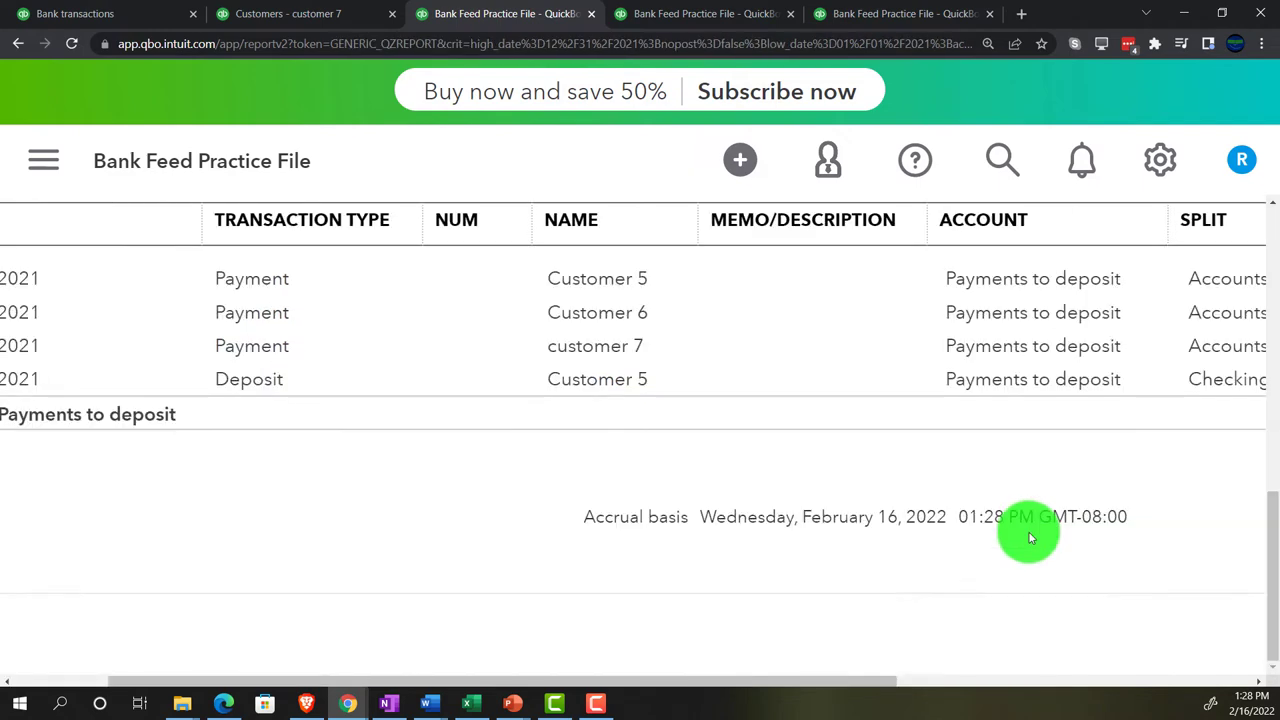
{"action": "key", "text": "ctrl+minus"}
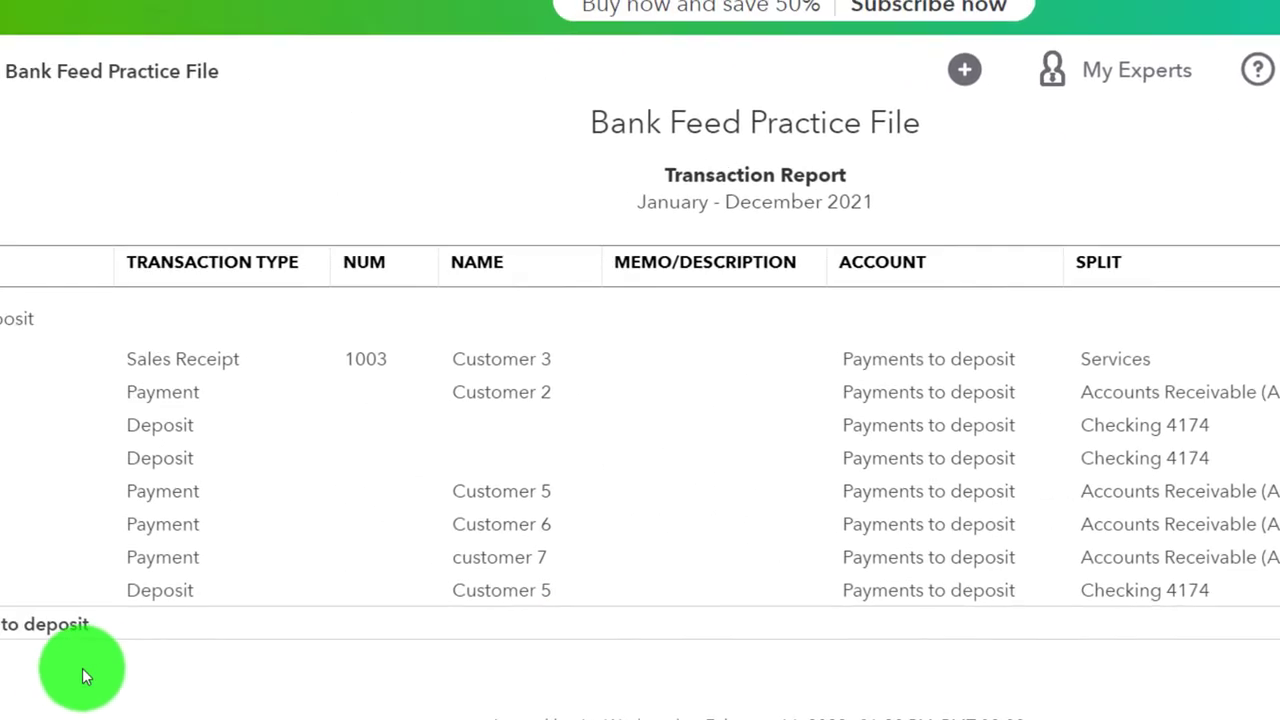
{"action": "scroll", "coordinate": [85, 677], "scroll_direction": "up", "scroll_amount": 5}
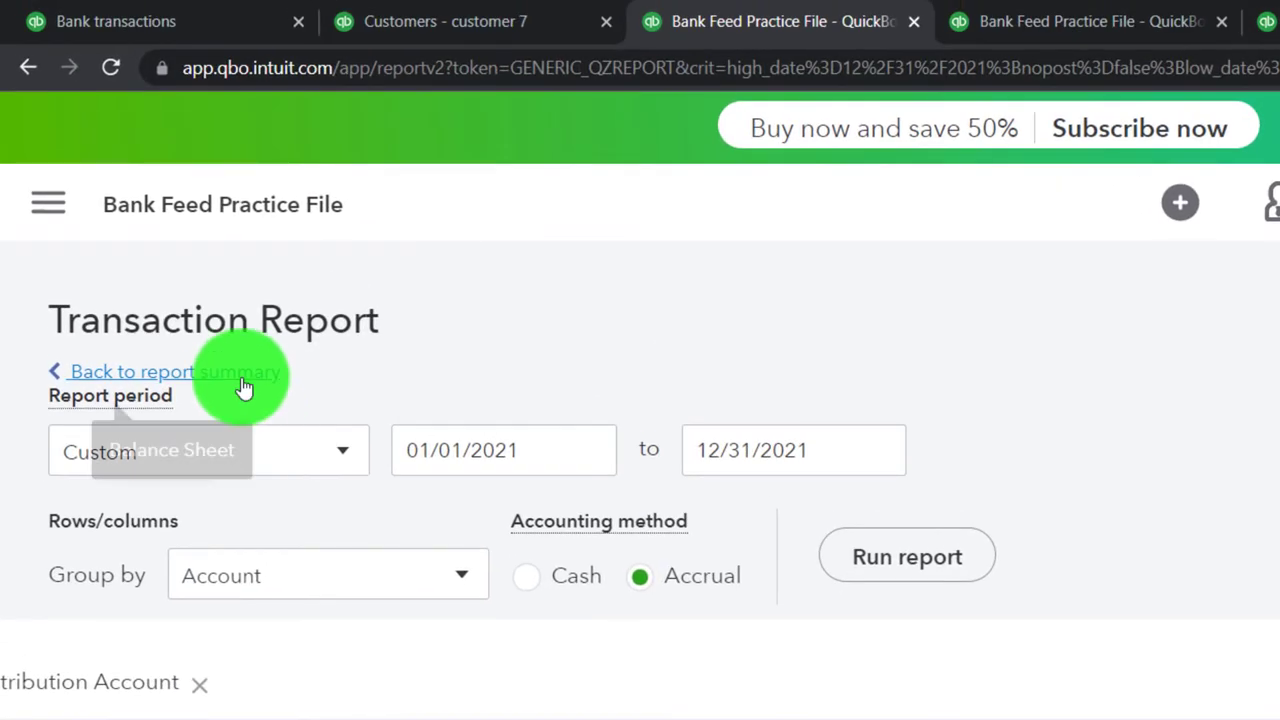
{"action": "left_click", "coordinate": [244, 388]}
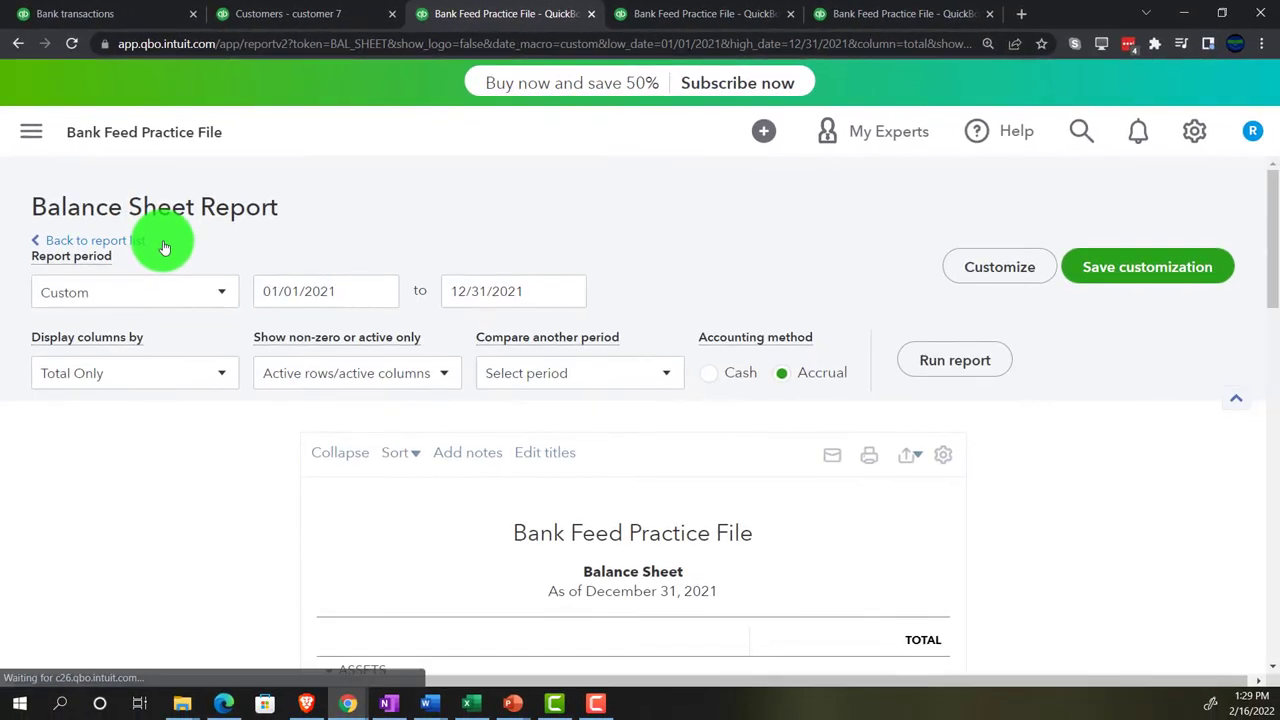
{"action": "scroll", "coordinate": [196, 349], "scroll_direction": "down", "scroll_amount": 10}
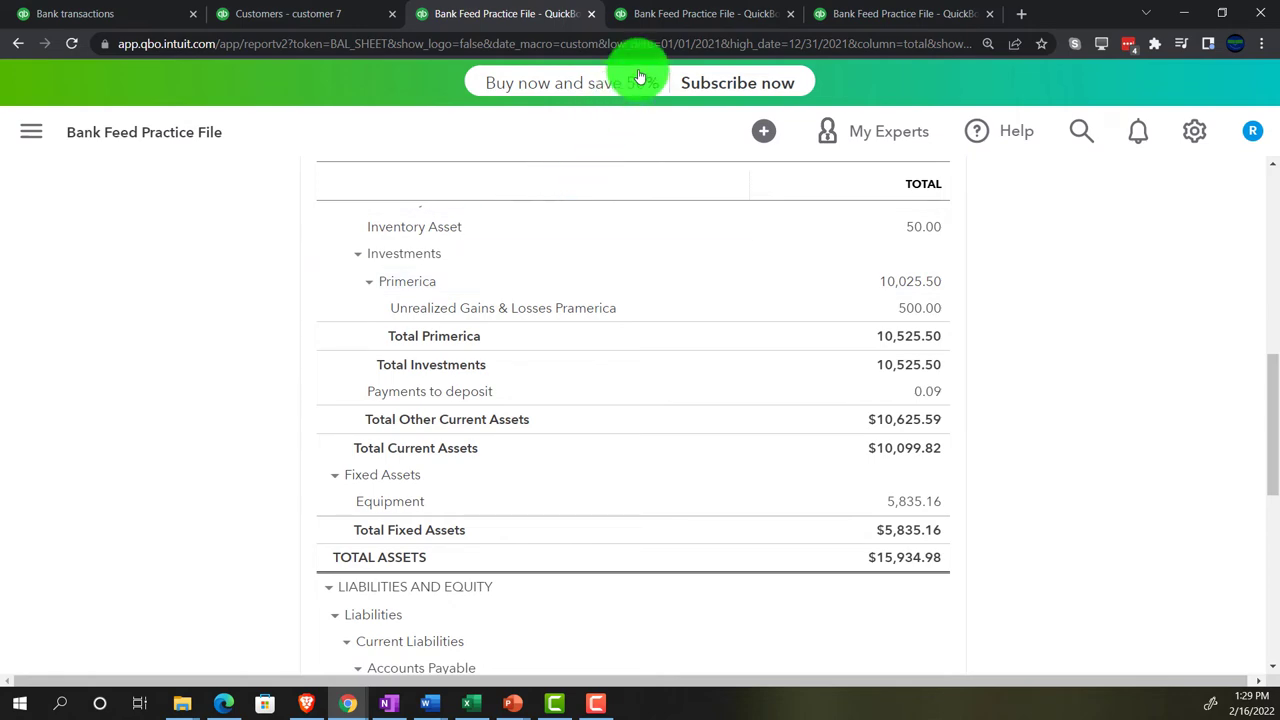
Rerun the 2021 Profit and Loss report and check its income section.
{"action": "left_click", "coordinate": [687, 16]}
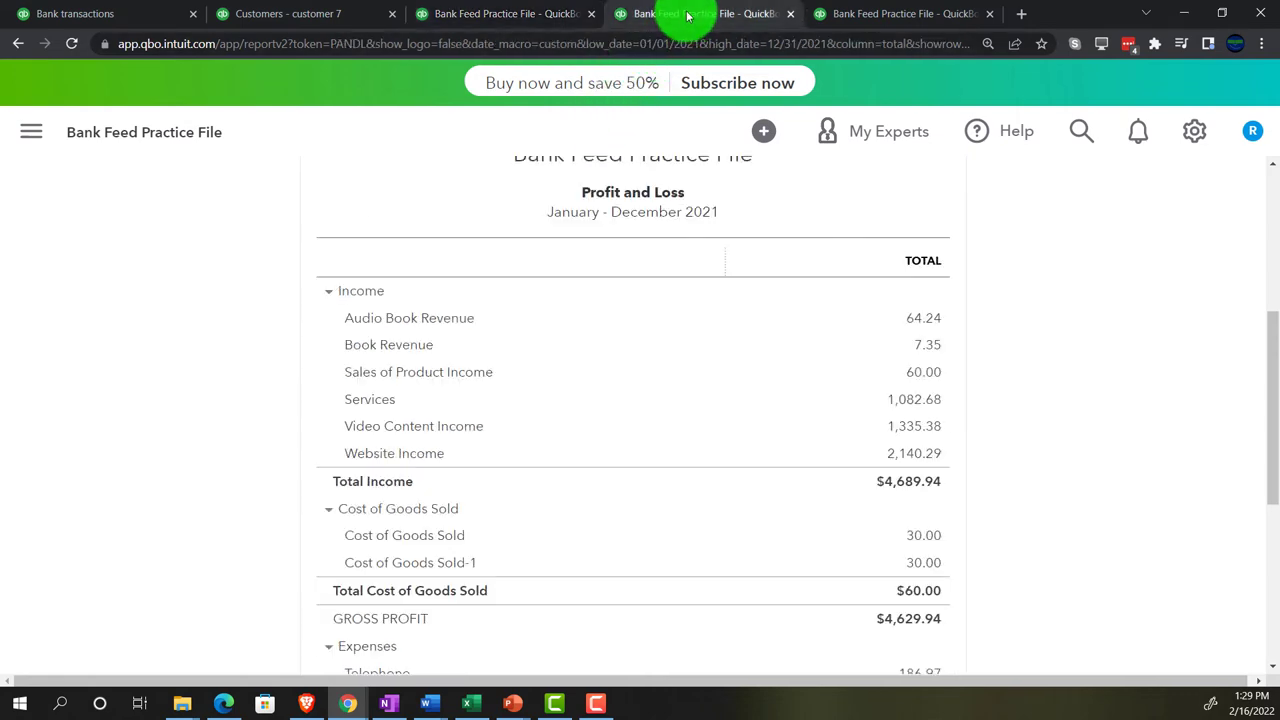
{"action": "scroll", "coordinate": [908, 320], "scroll_direction": "up", "scroll_amount": 4}
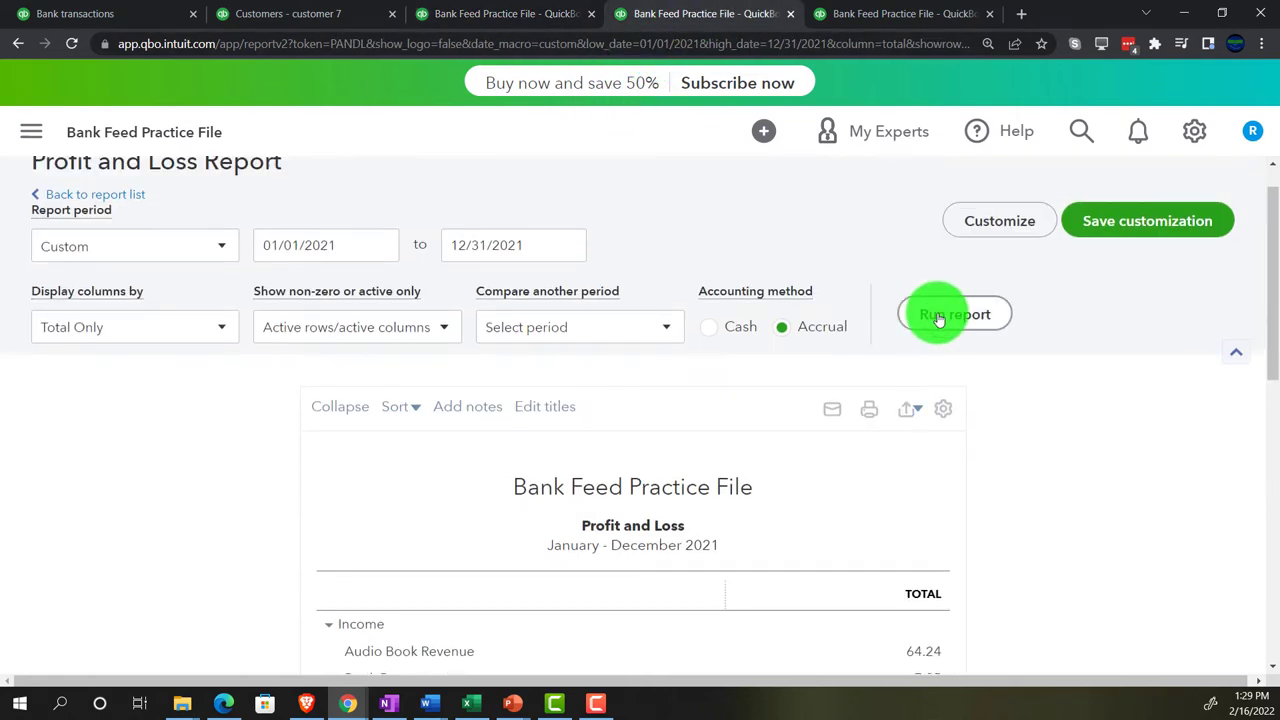
{"action": "scroll", "coordinate": [203, 538], "scroll_direction": "down", "scroll_amount": 2}
{"action": "key", "text": "ctrl+plus"}
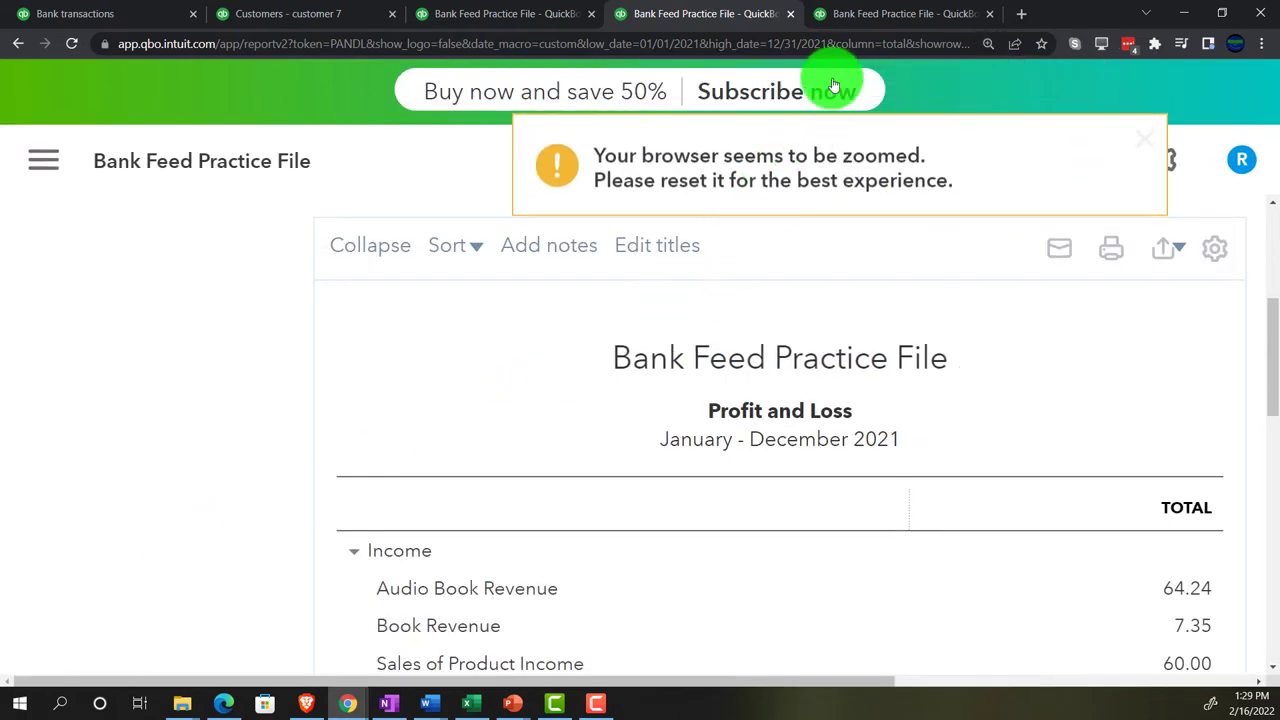
Review the transactions behind the Balance Sheet's Accounts Receivable amount, including the invoices and payments for Customer 6 and customer 7, and return to the report.
{"action": "left_click", "coordinate": [508, 16]}
{"action": "key", "text": "ctrl+minus"}
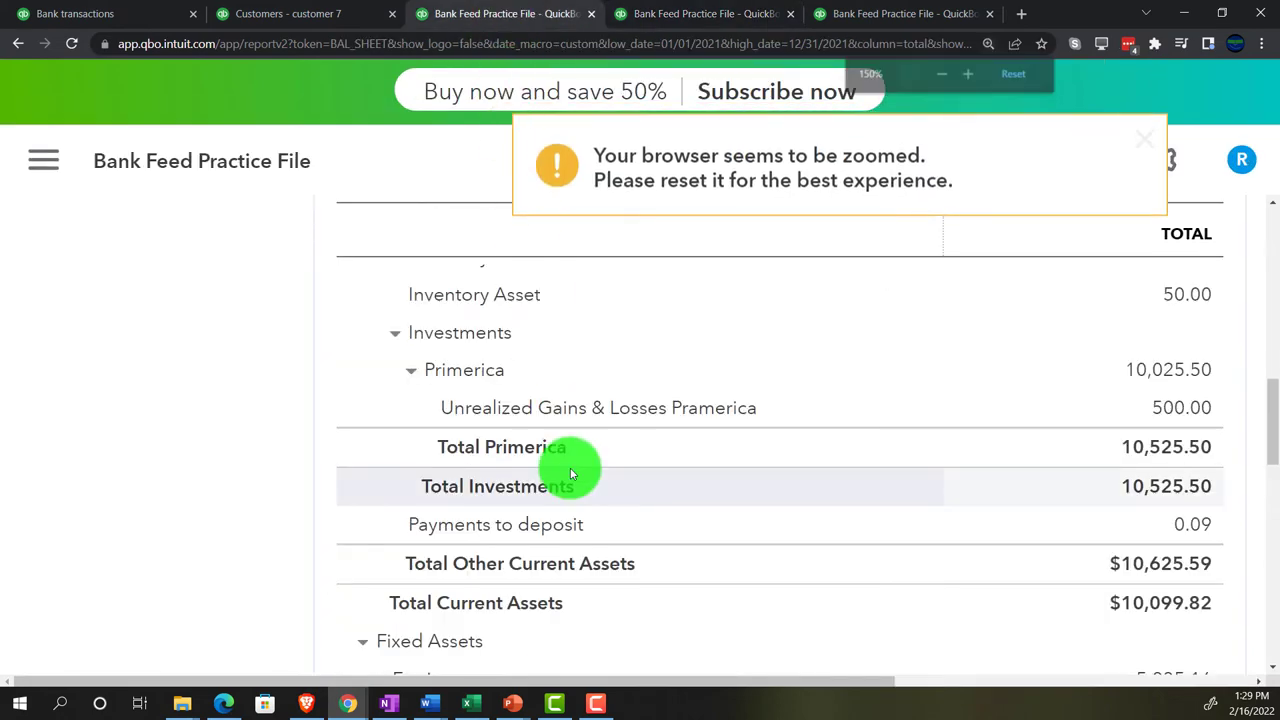
{"action": "key", "text": "ctrl+minus"}
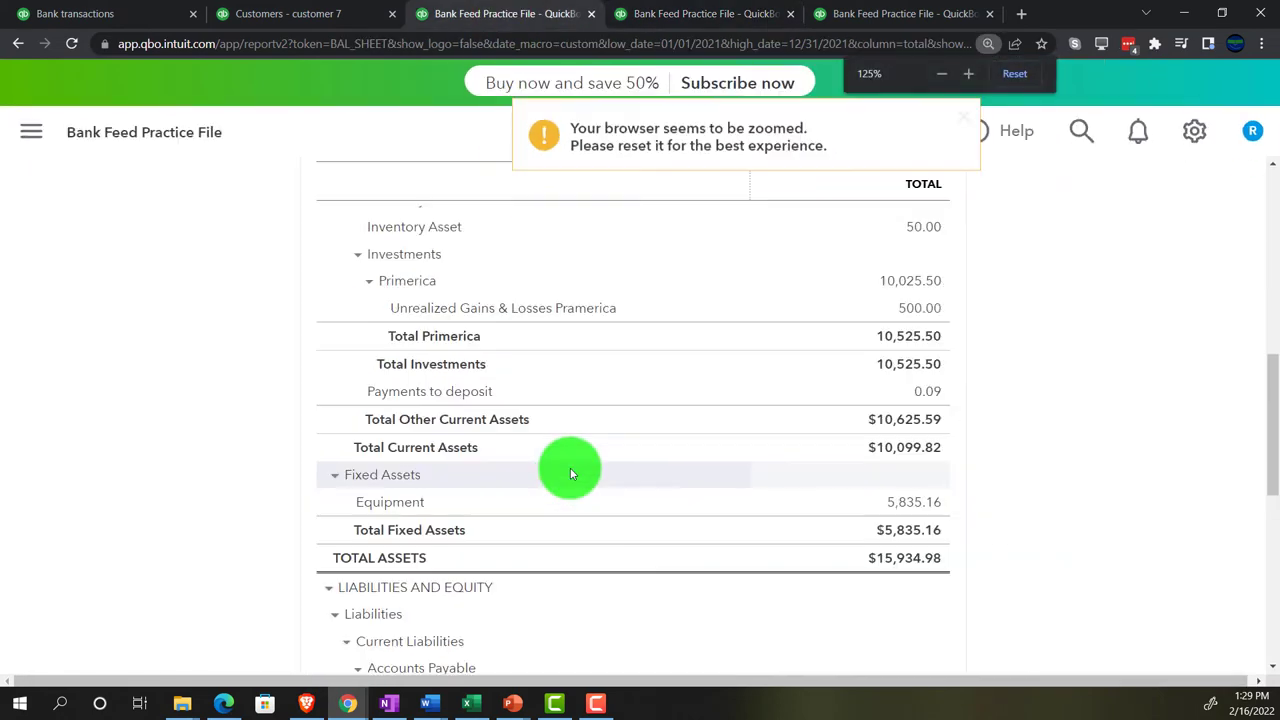
{"action": "scroll", "coordinate": [571, 473], "scroll_direction": "up", "scroll_amount": 1}
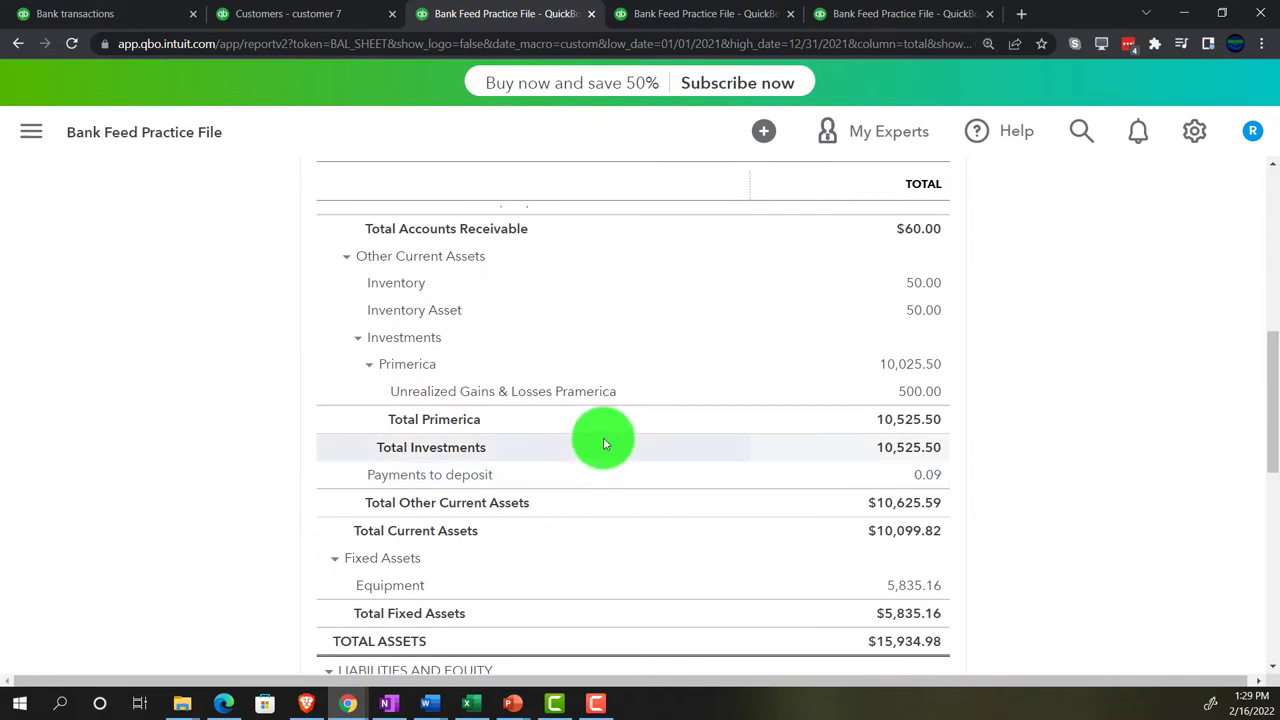
{"action": "scroll", "coordinate": [603, 440], "scroll_direction": "up", "scroll_amount": 3}
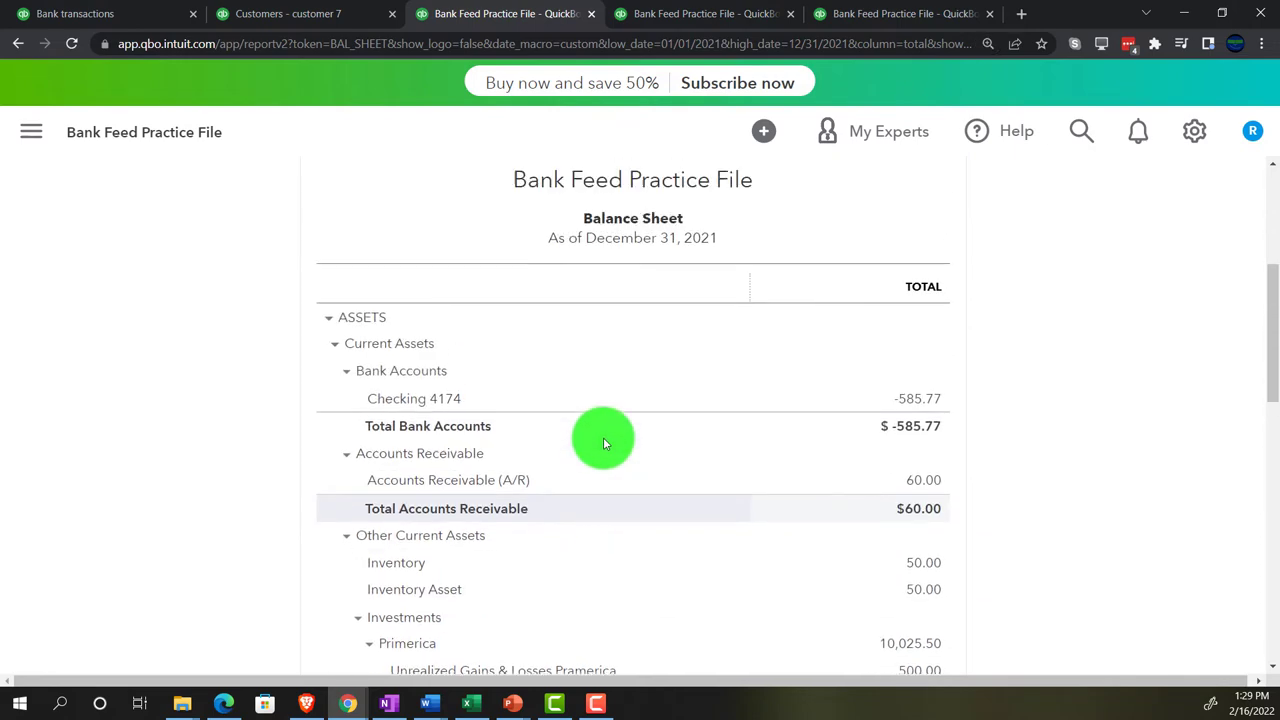
{"action": "left_click", "coordinate": [924, 500]}
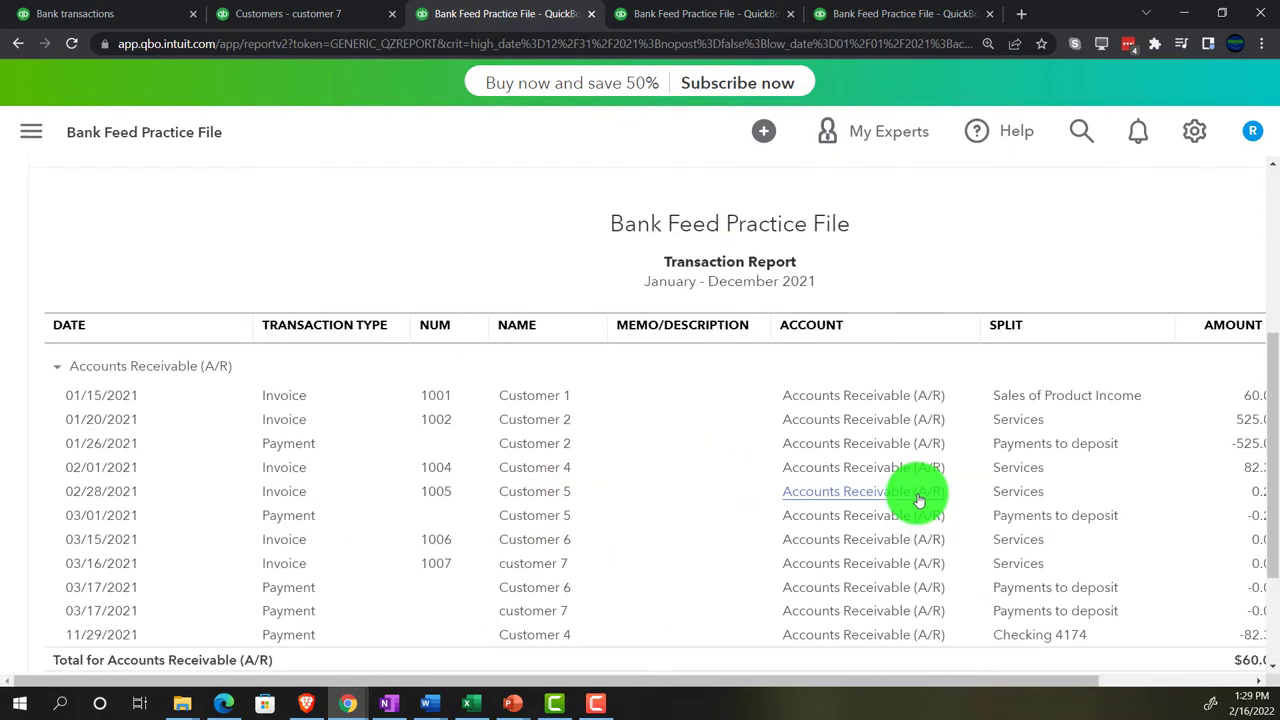
{"action": "key", "text": "ctrl+minus"}
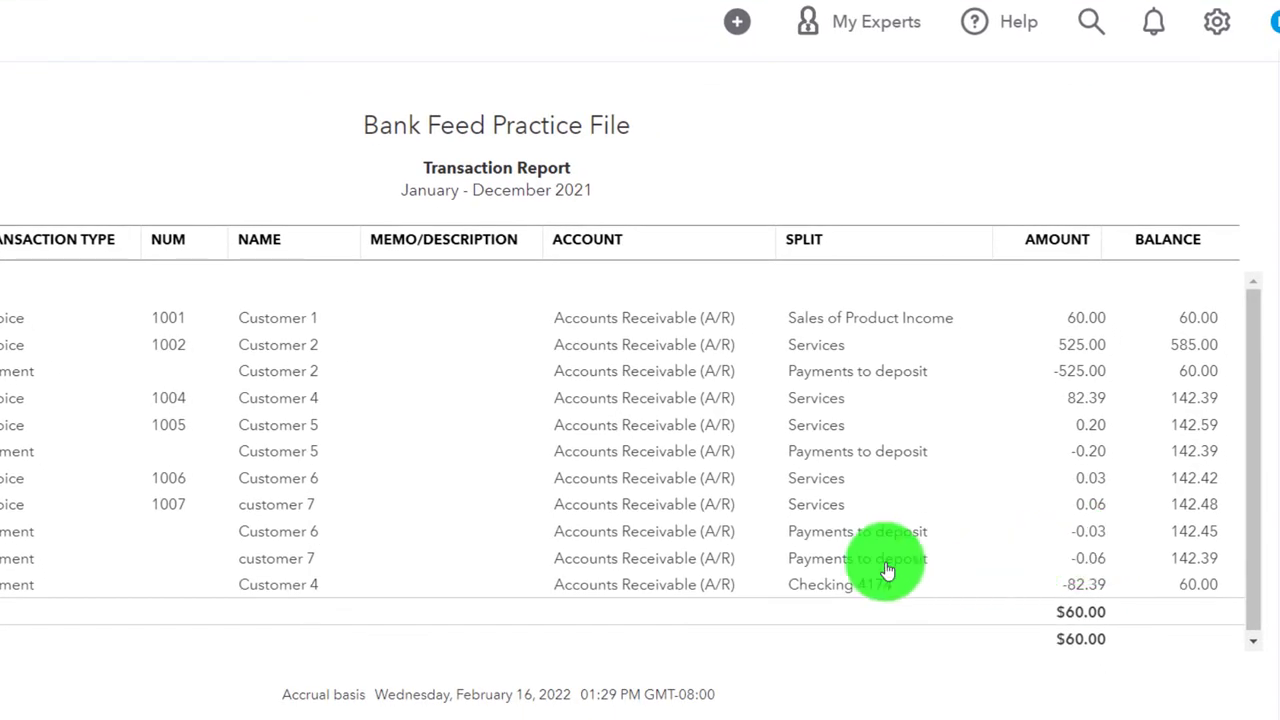
{"action": "scroll", "coordinate": [216, 520], "scroll_direction": "up", "scroll_amount": 5}
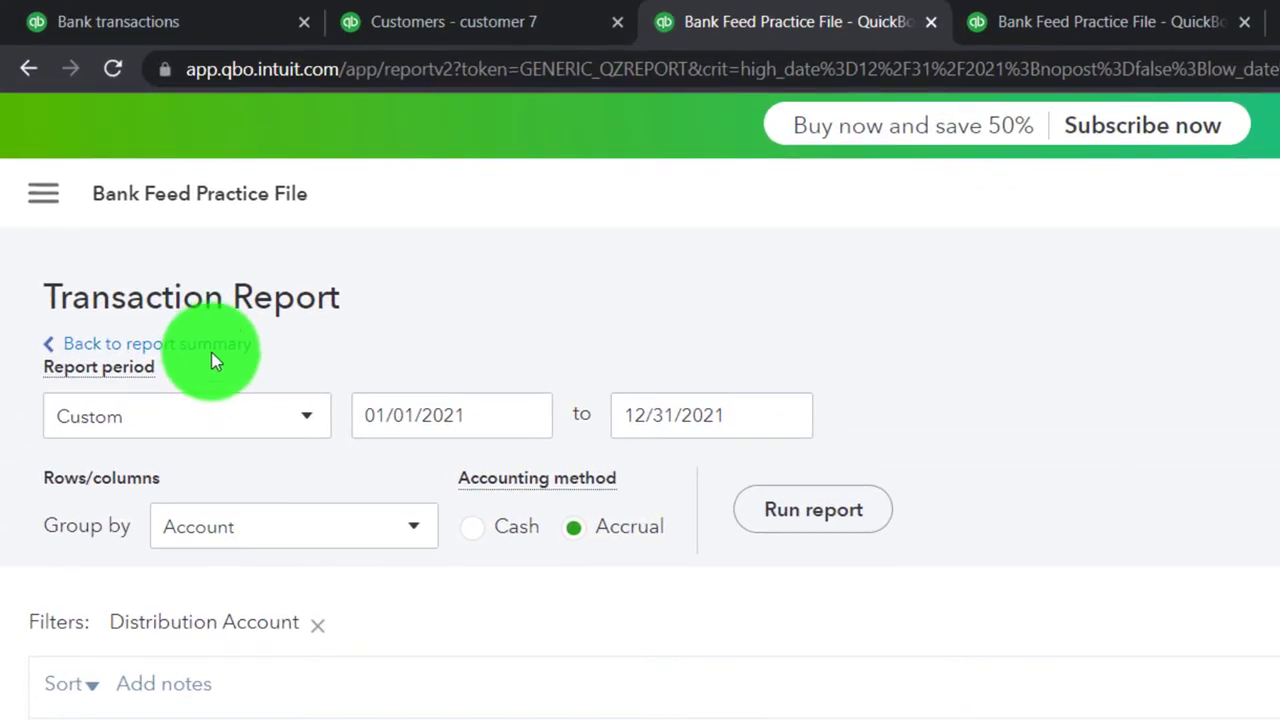
{"action": "left_click", "coordinate": [190, 274]}
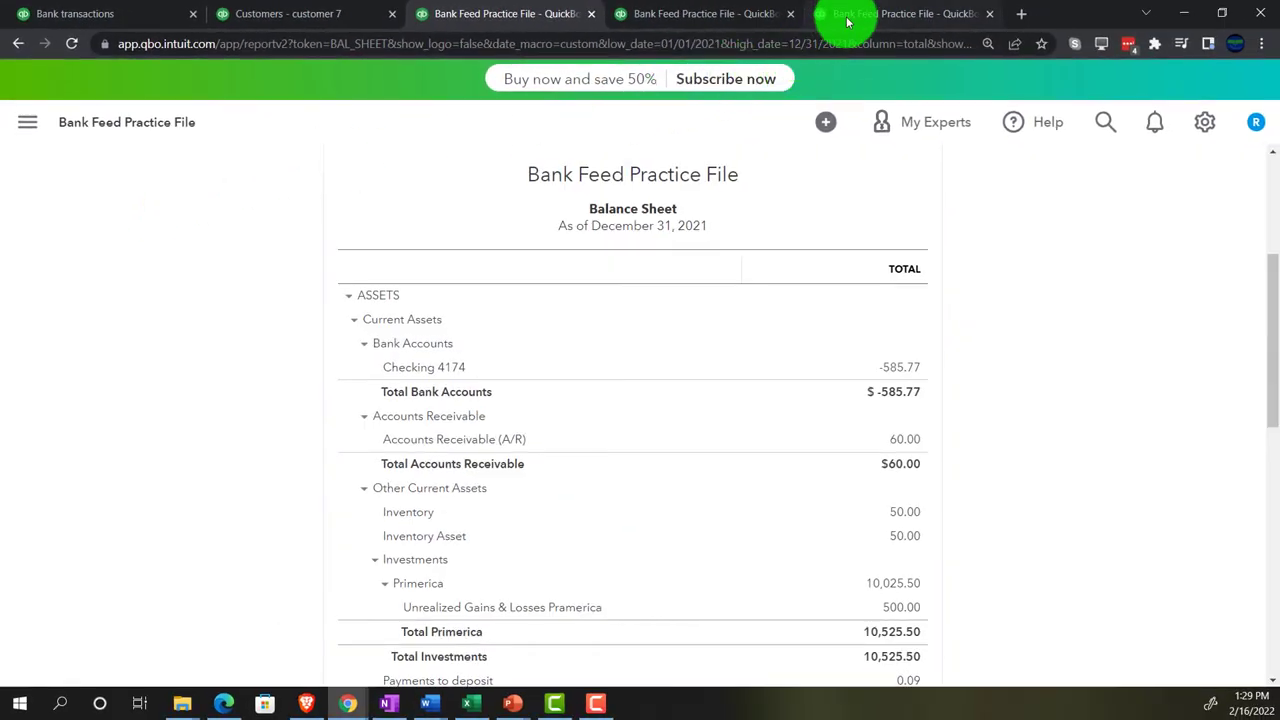
Customize the Customer Balance Detail report with the A/R Paid filter set to All, and run it.
{"action": "left_click", "coordinate": [846, 20]}
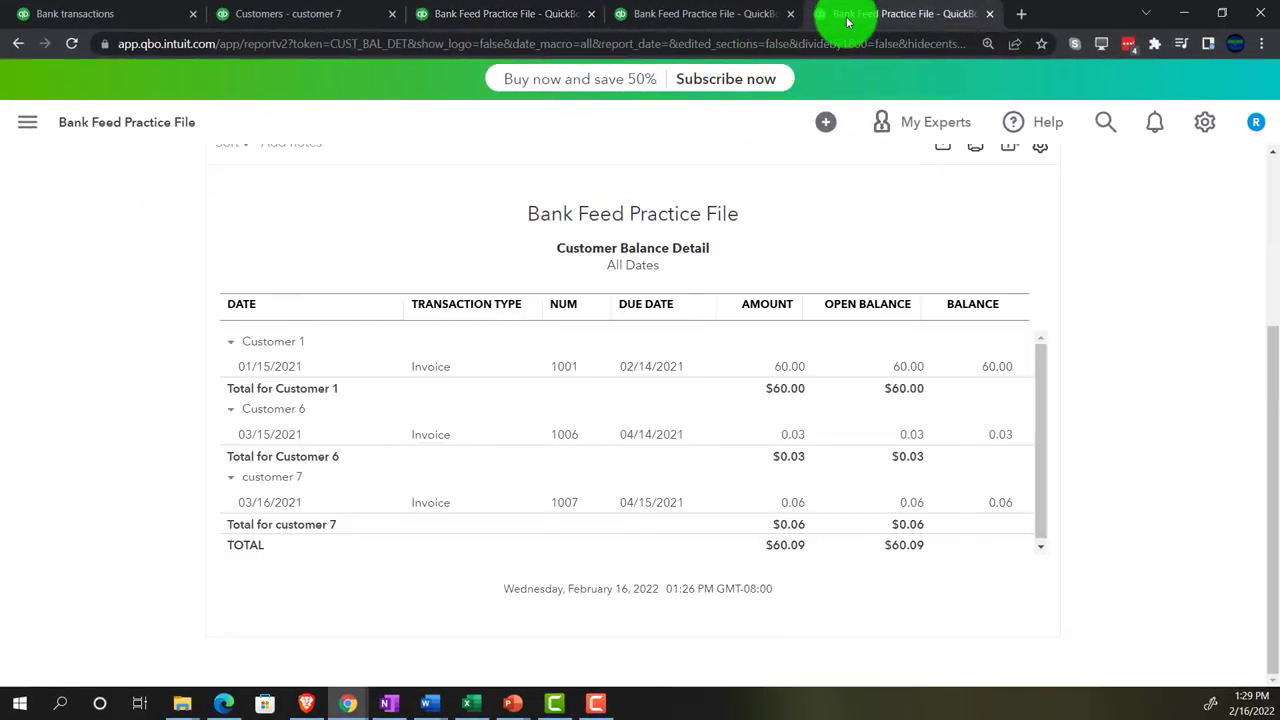
{"action": "scroll", "coordinate": [770, 425], "scroll_direction": "up", "scroll_amount": 3}
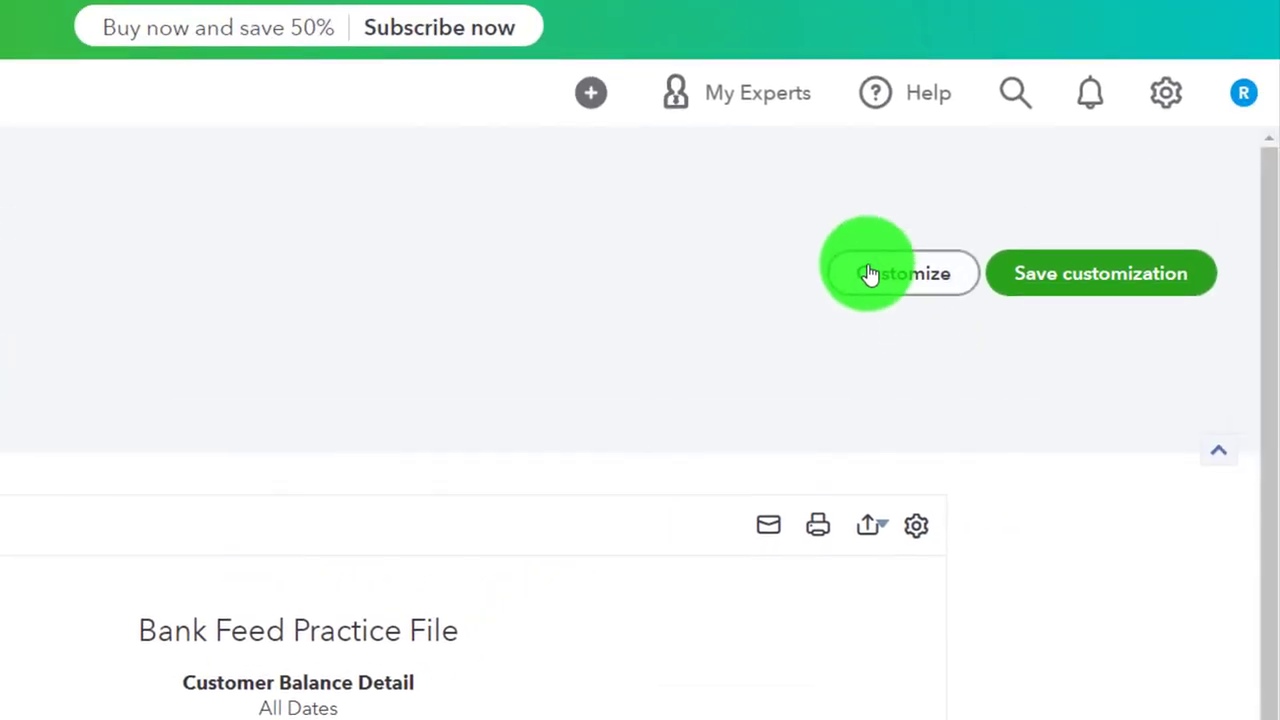
{"action": "left_click", "coordinate": [870, 275]}
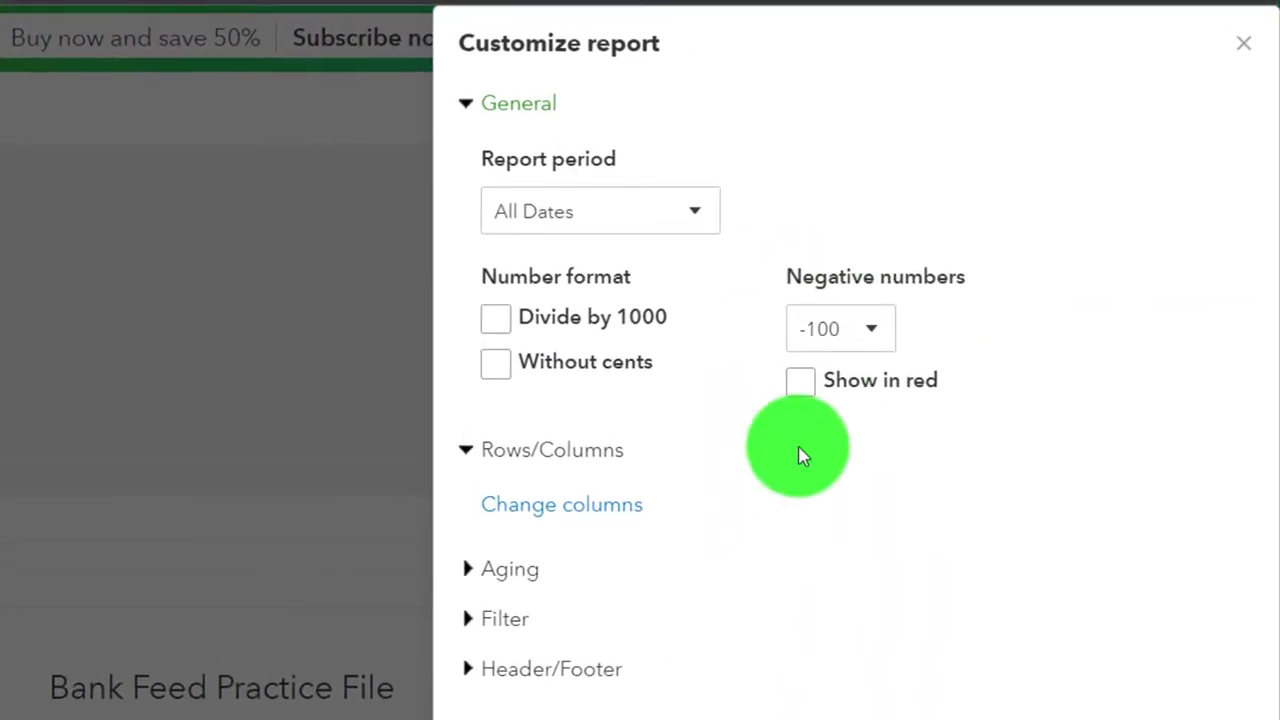
{"action": "left_click", "coordinate": [510, 622]}
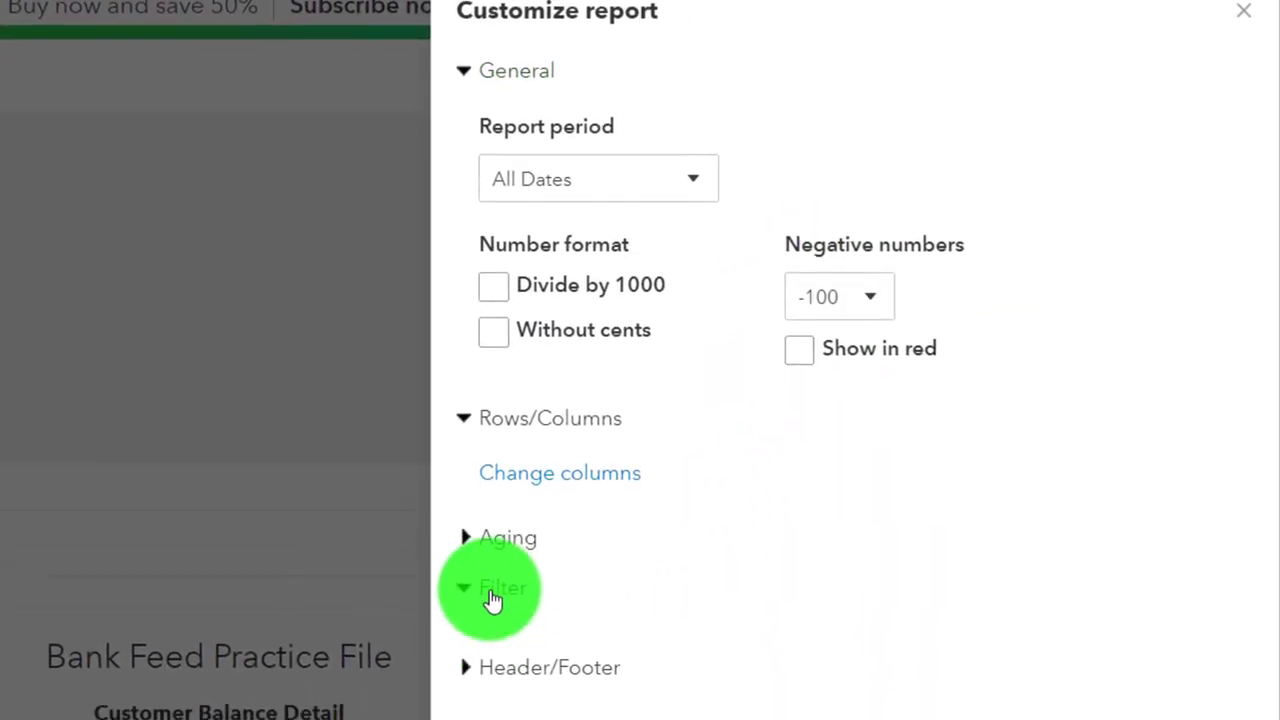
{"action": "scroll", "coordinate": [600, 420], "scroll_direction": "down", "scroll_amount": 5}
{"action": "left_click", "coordinate": [1050, 484]}
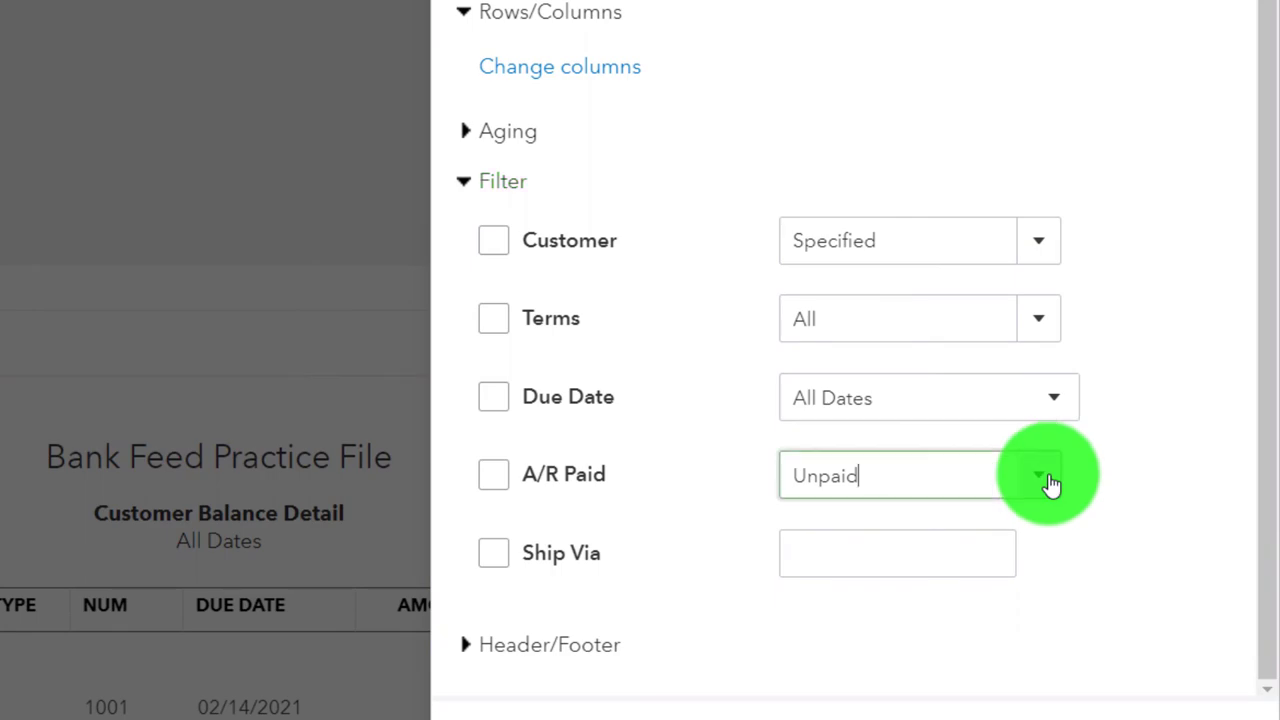
{"action": "left_click", "coordinate": [890, 531]}
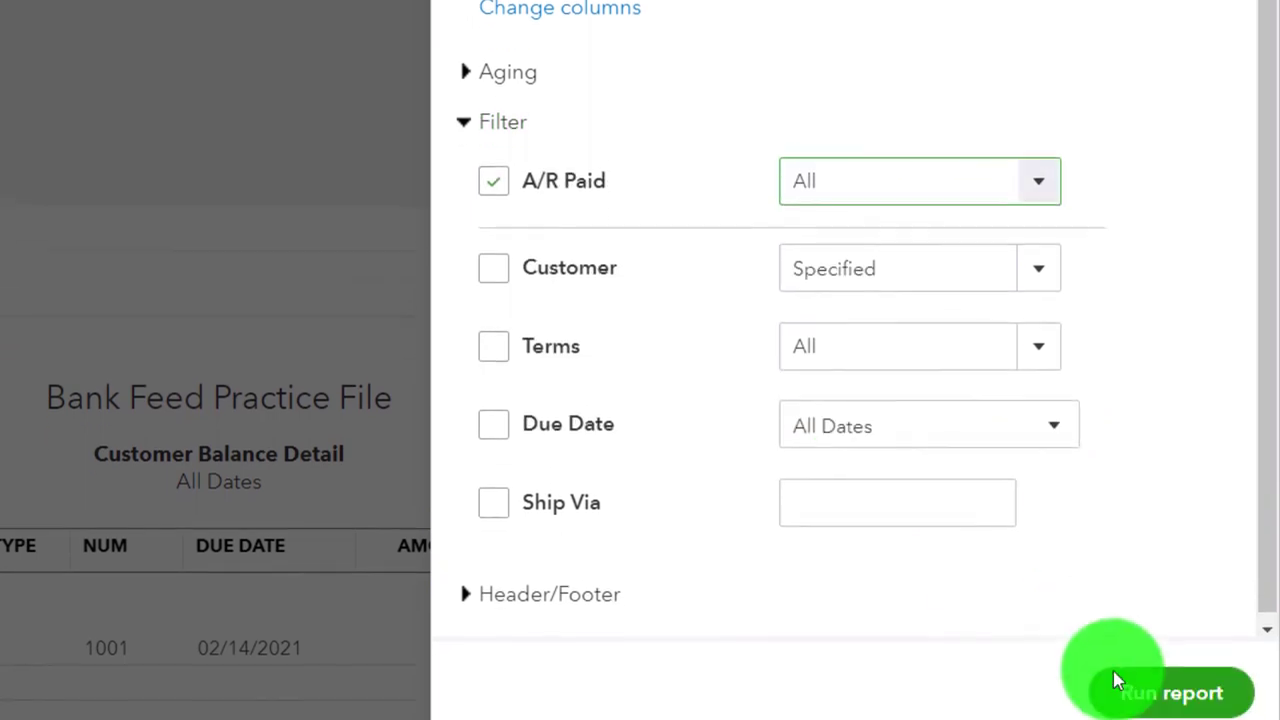
{"action": "left_click", "coordinate": [1150, 618]}
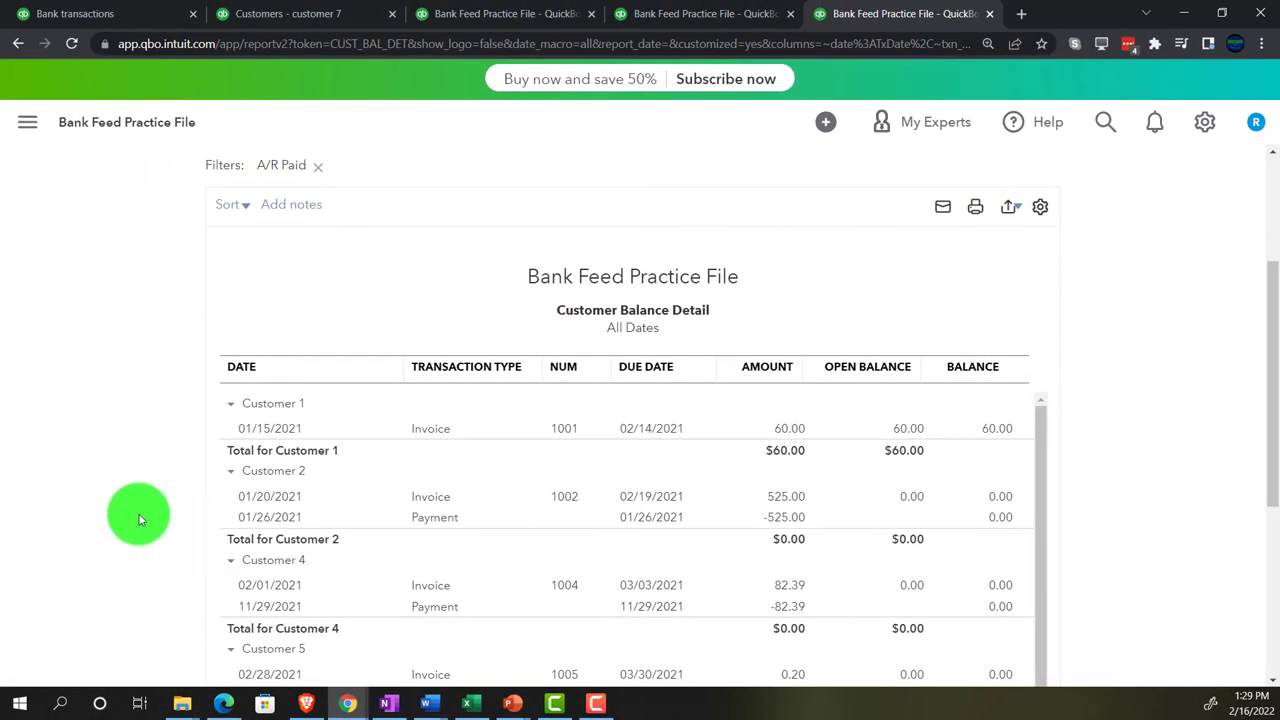
Examine the invoices and payments for Customer 6 and customer 7 in the Customer Balance Detail report.
{"action": "key", "text": "ctrl+plus"}
{"action": "scroll", "coordinate": [138, 513], "scroll_direction": "down", "scroll_amount": 5}
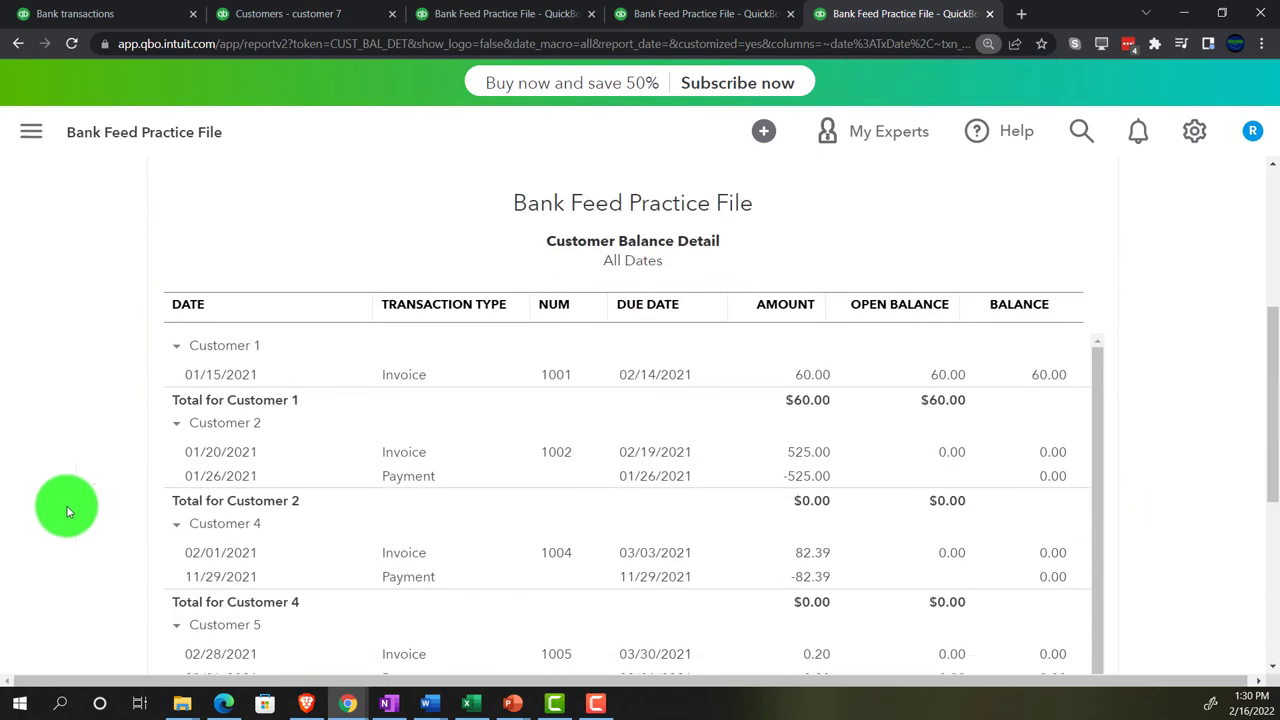
{"action": "scroll", "coordinate": [65, 507], "scroll_direction": "down", "scroll_amount": 1}
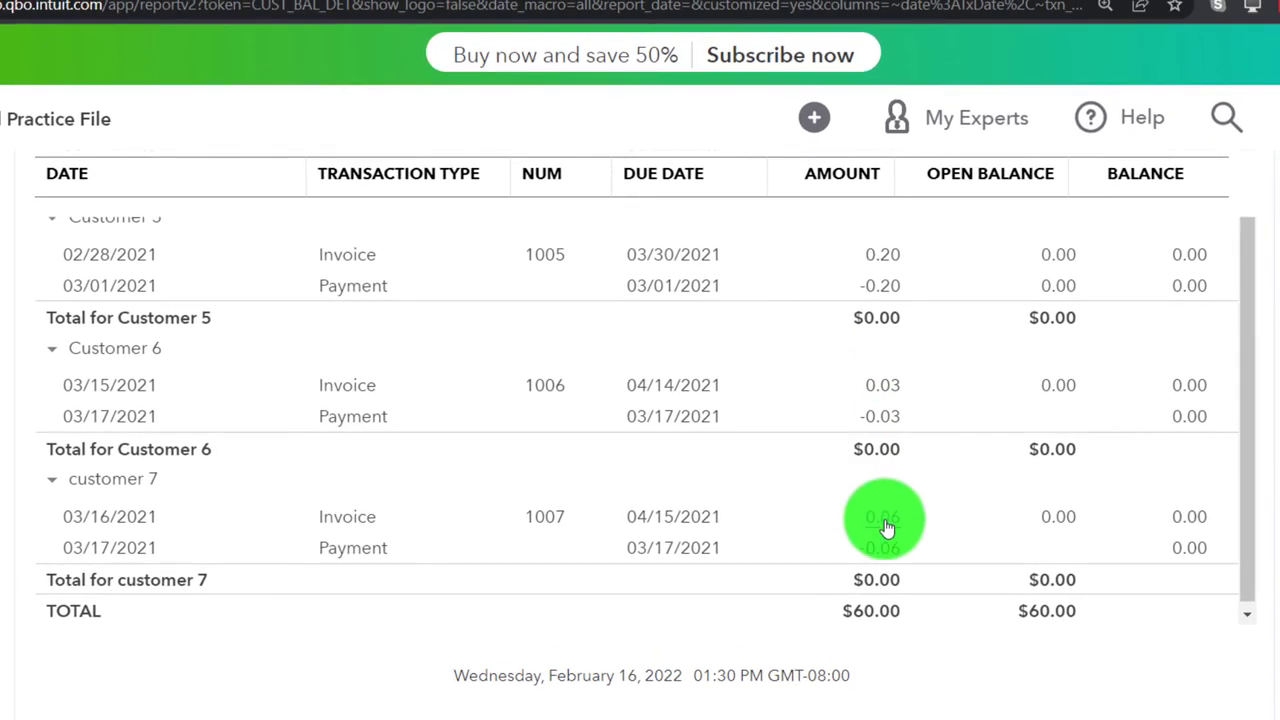
Return to the Balance Sheet and check its Accounts Receivable and Payments to deposit lines.
{"action": "left_click", "coordinate": [770, 20]}
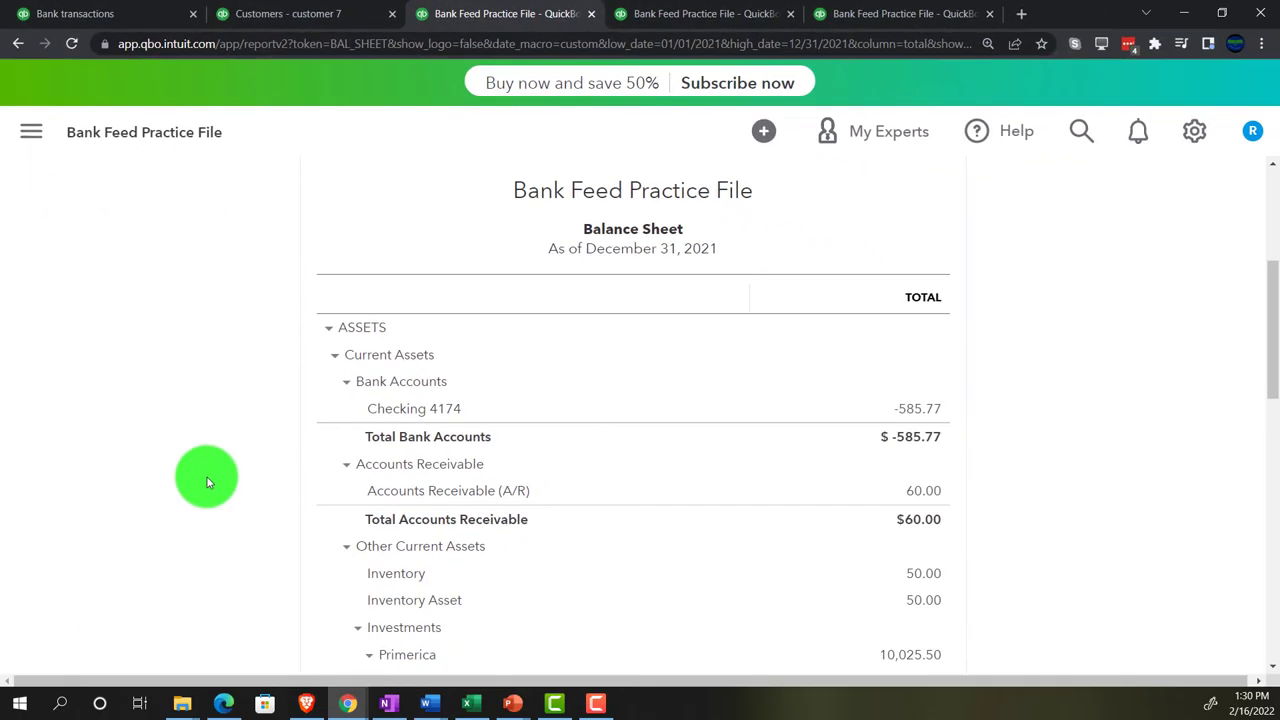
{"action": "key", "text": "ctrl+plus"}
{"action": "key", "text": "ctrl+plus"}
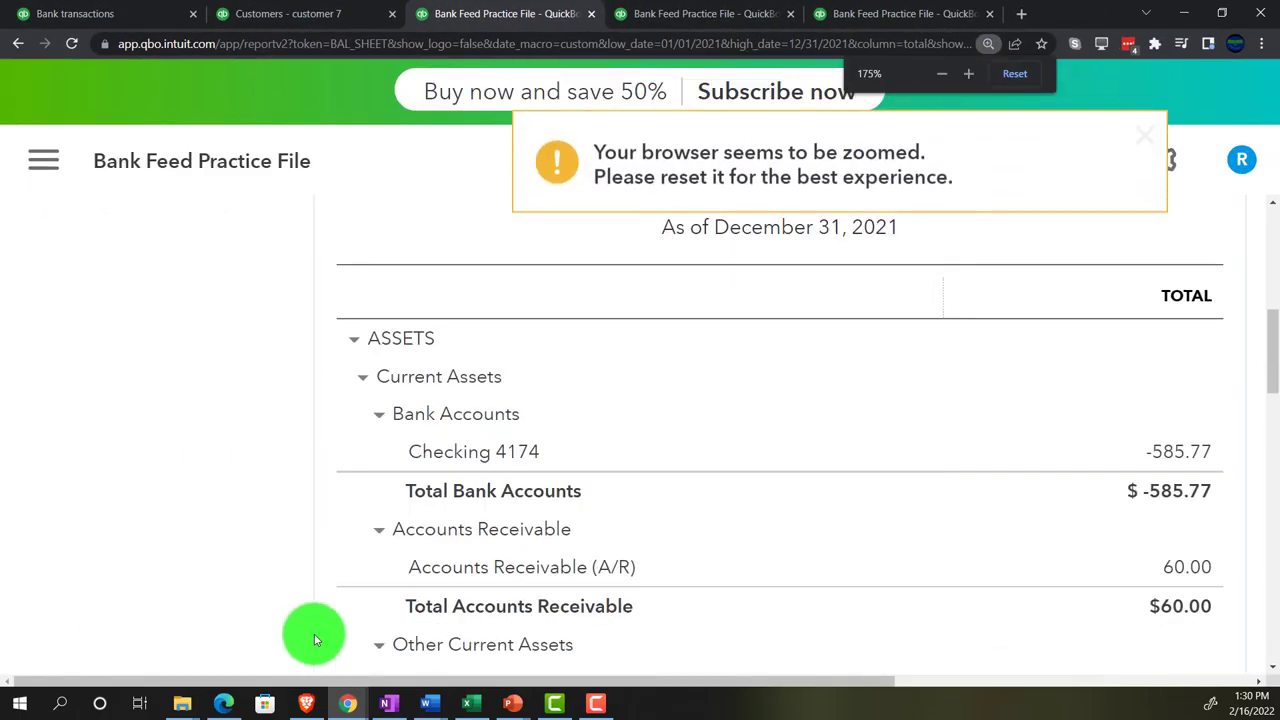
{"action": "scroll", "coordinate": [143, 505], "scroll_direction": "down", "scroll_amount": 5}
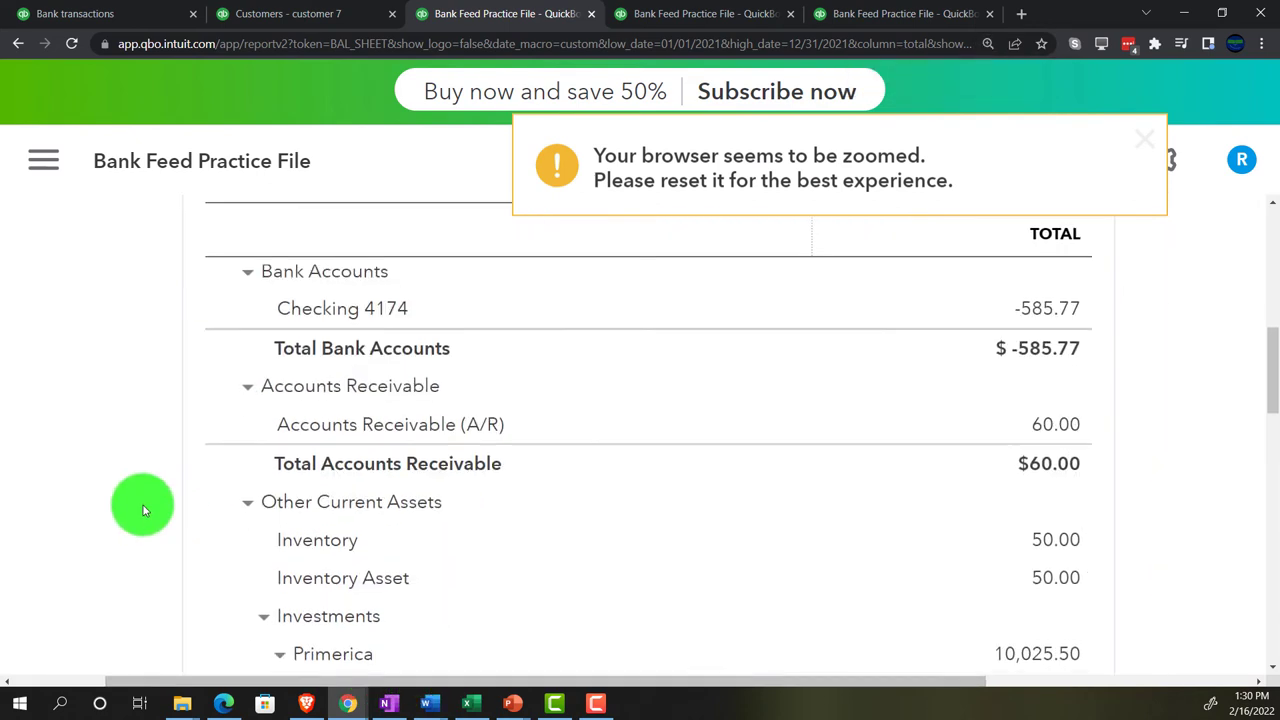
{"action": "scroll", "coordinate": [143, 505], "scroll_direction": "down", "scroll_amount": 5}
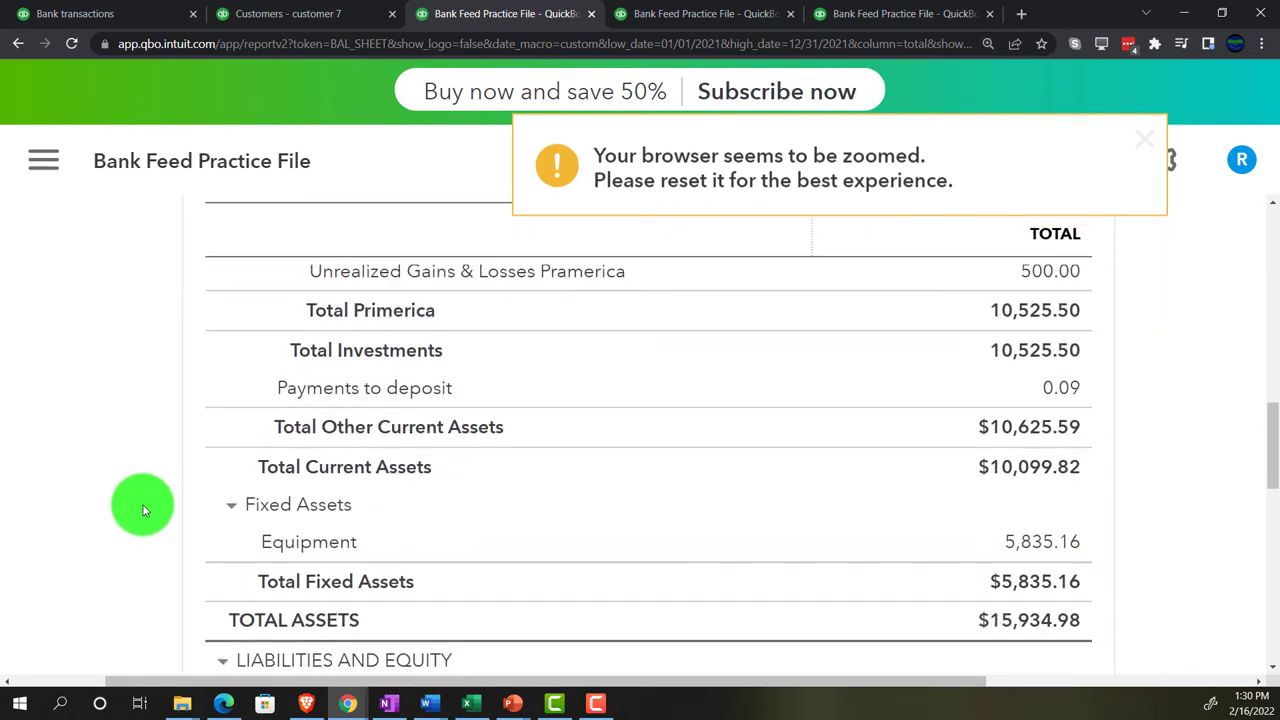
{"action": "scroll", "coordinate": [145, 508], "scroll_direction": "up", "scroll_amount": 2}
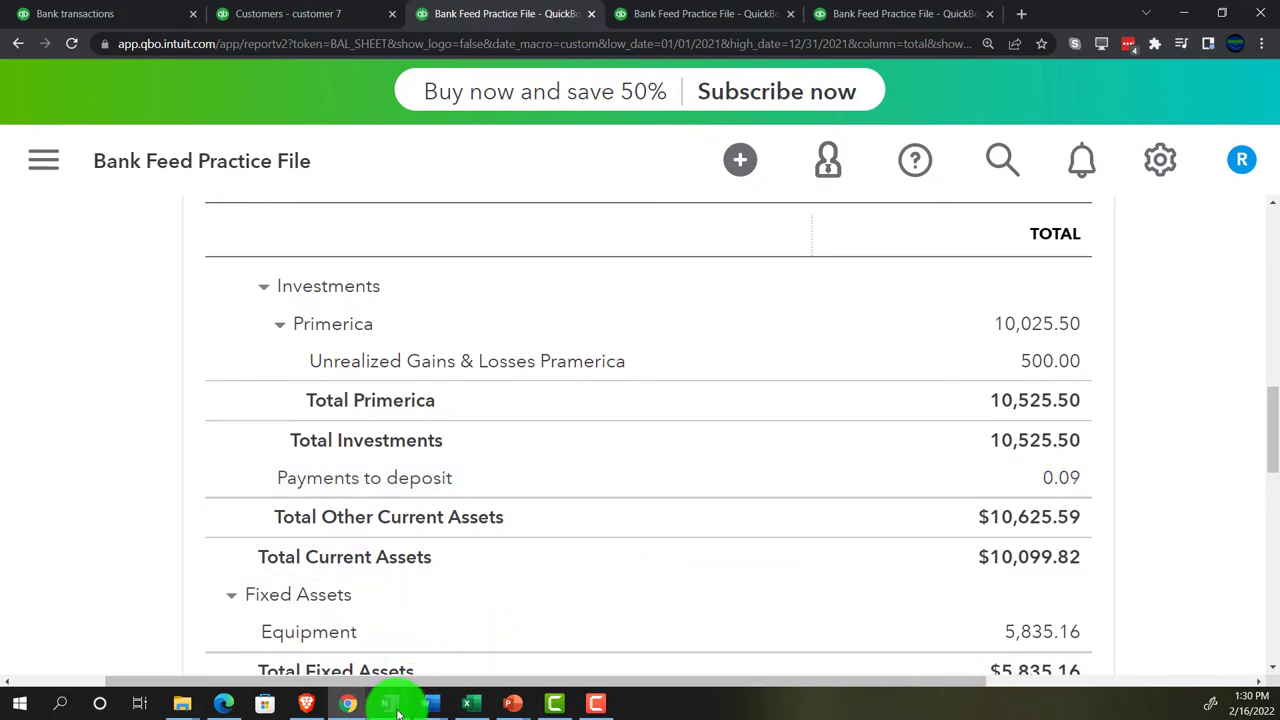
Switch to OneNote to view the customer payment and deposit flowchart, and return to the Balance Sheet in Chrome.
{"action": "mouse_move", "coordinate": [390, 705]}
{"action": "left_click", "coordinate": [371, 614]}
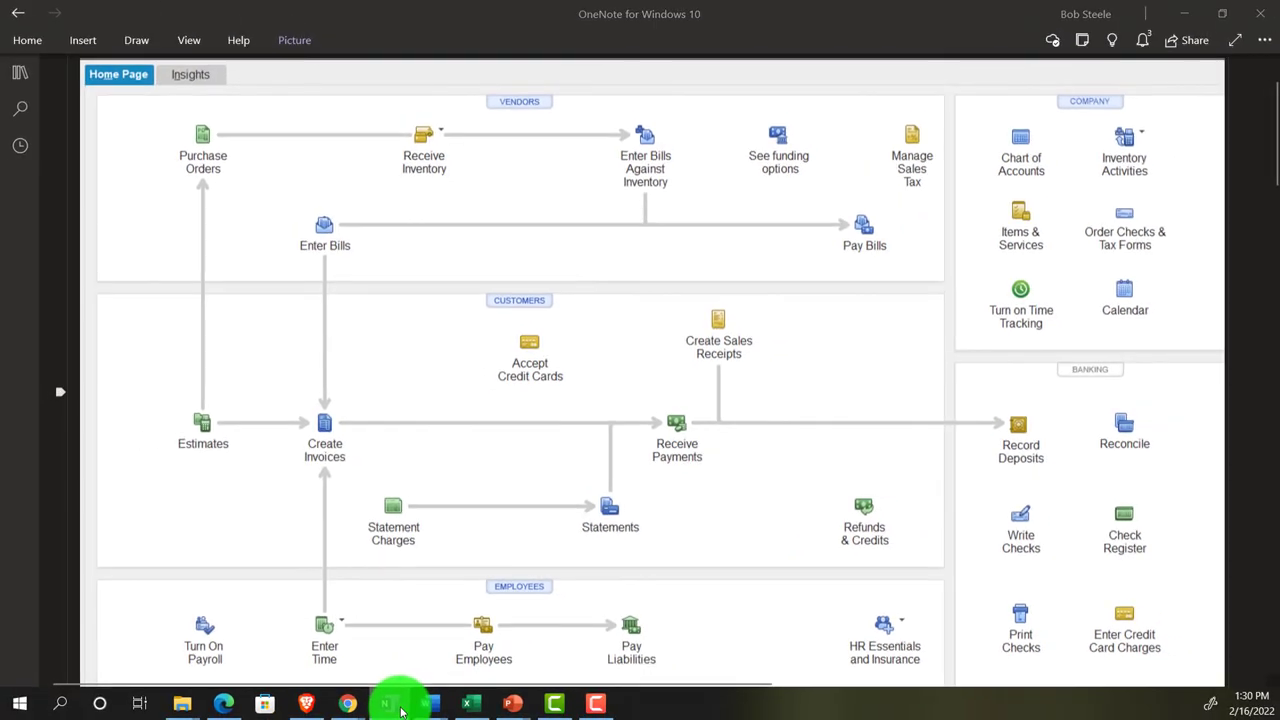
{"action": "left_click", "coordinate": [400, 708]}
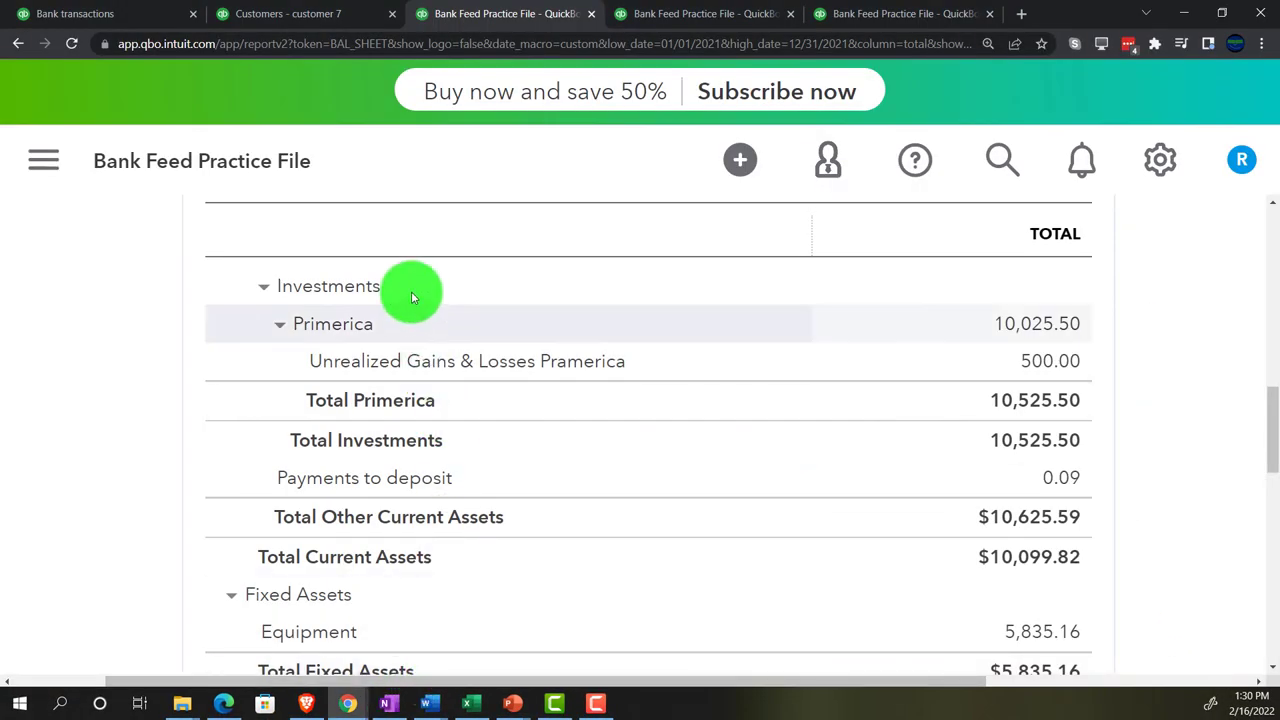
Leave the customer 7 page for Bank transactions, and save a bank deposit that includes both the Customer 6 and customer 7 payments.
{"action": "left_click", "coordinate": [296, 14]}
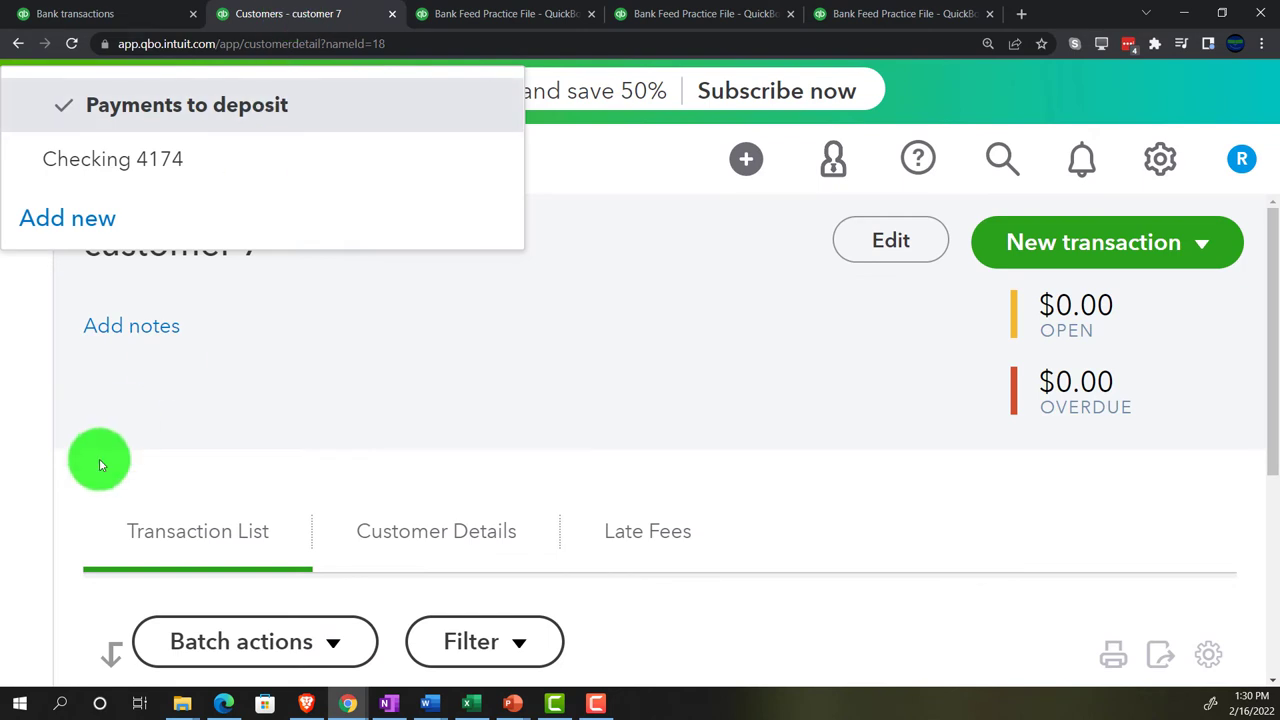
{"action": "key", "text": "ctrl+minus"}
{"action": "key", "text": "ctrl+minus"}
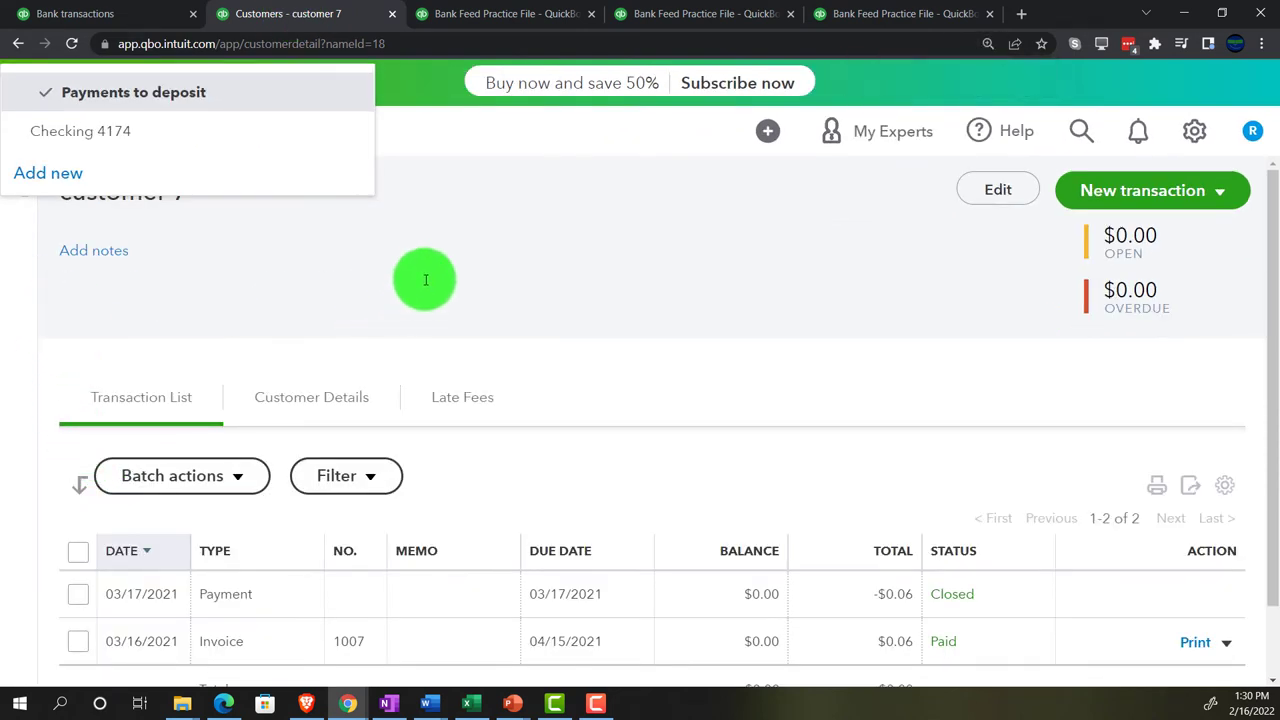
{"action": "left_click", "coordinate": [415, 88]}
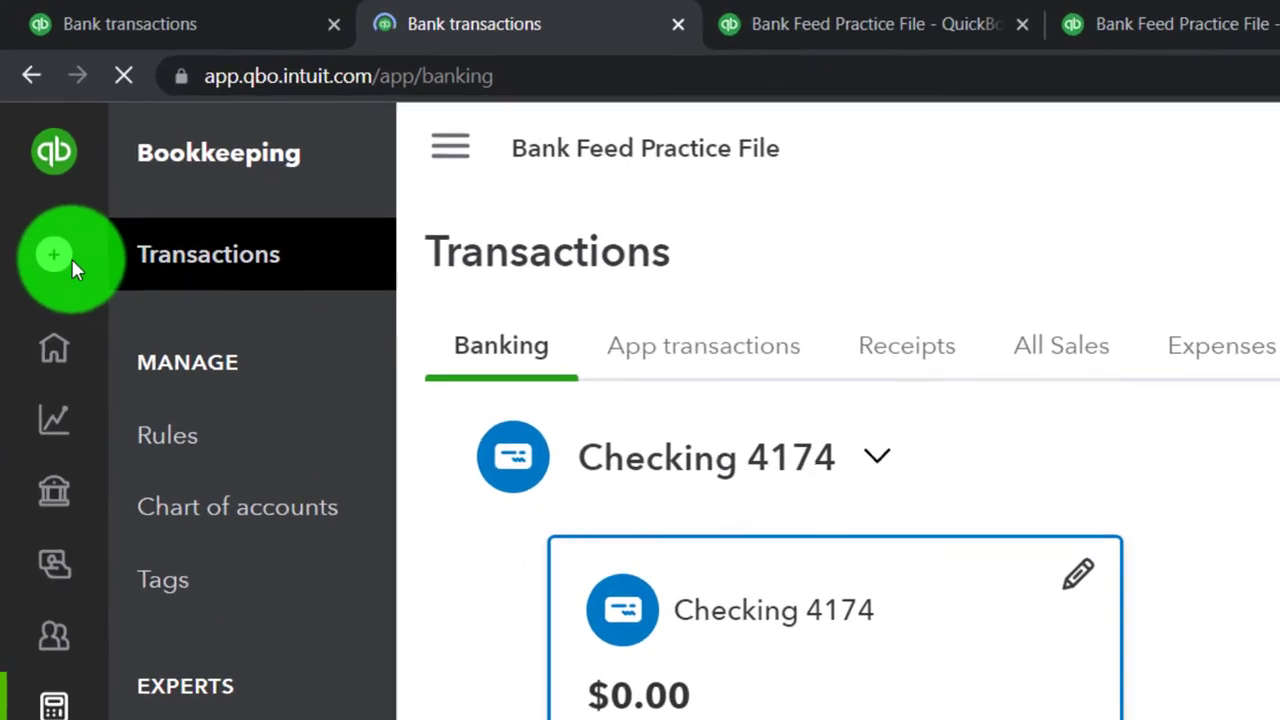
{"action": "mouse_move", "coordinate": [36, 149]}
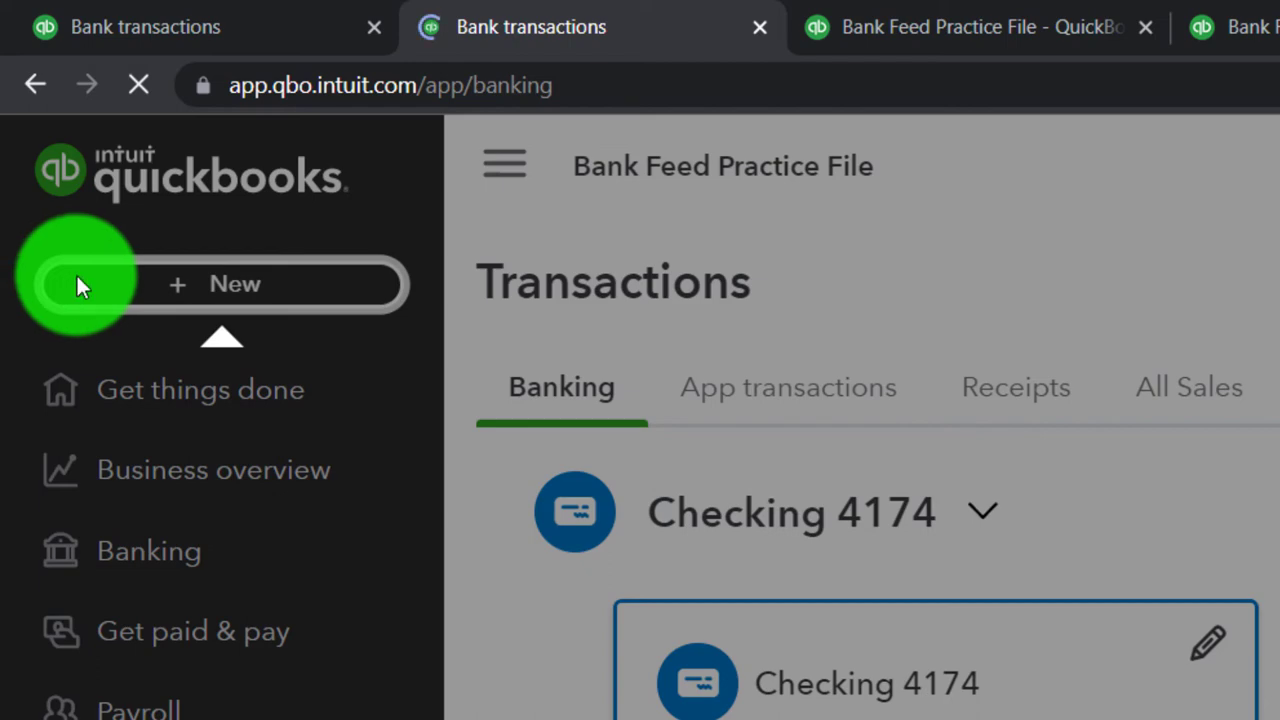
{"action": "left_click", "coordinate": [86, 285]}
{"action": "left_click", "coordinate": [87, 285]}
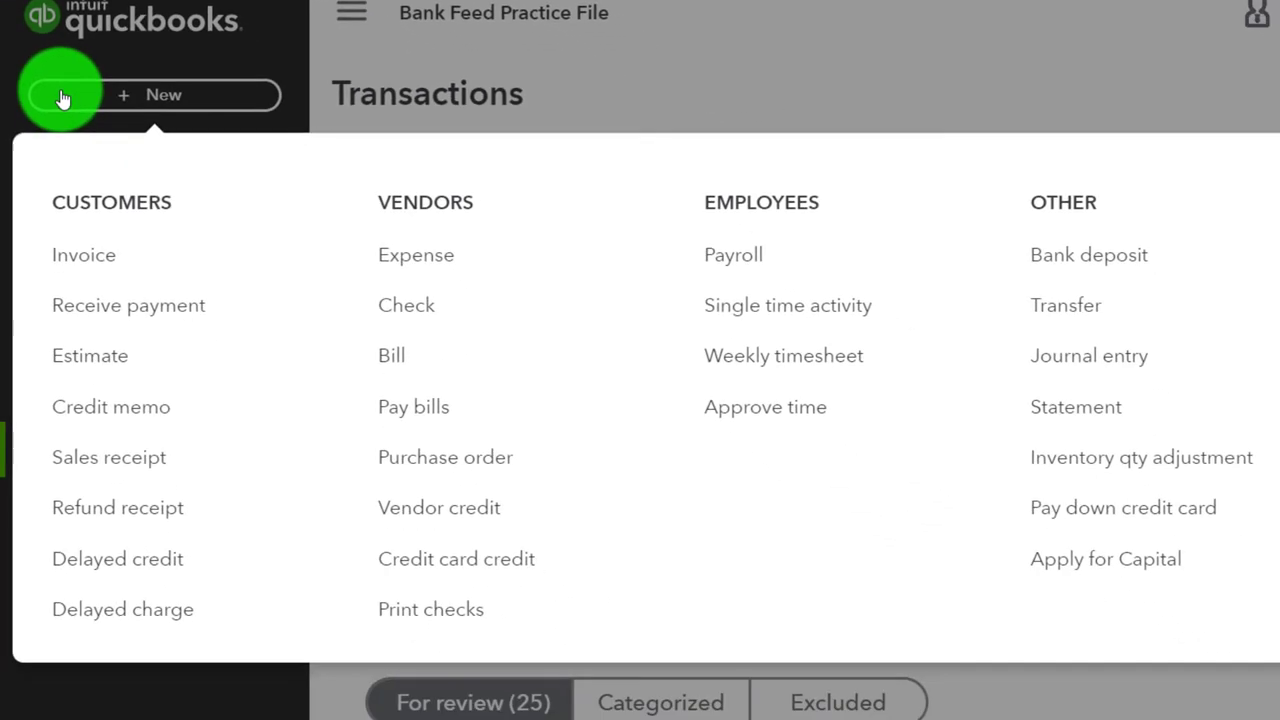
{"action": "left_click", "coordinate": [1028, 240]}
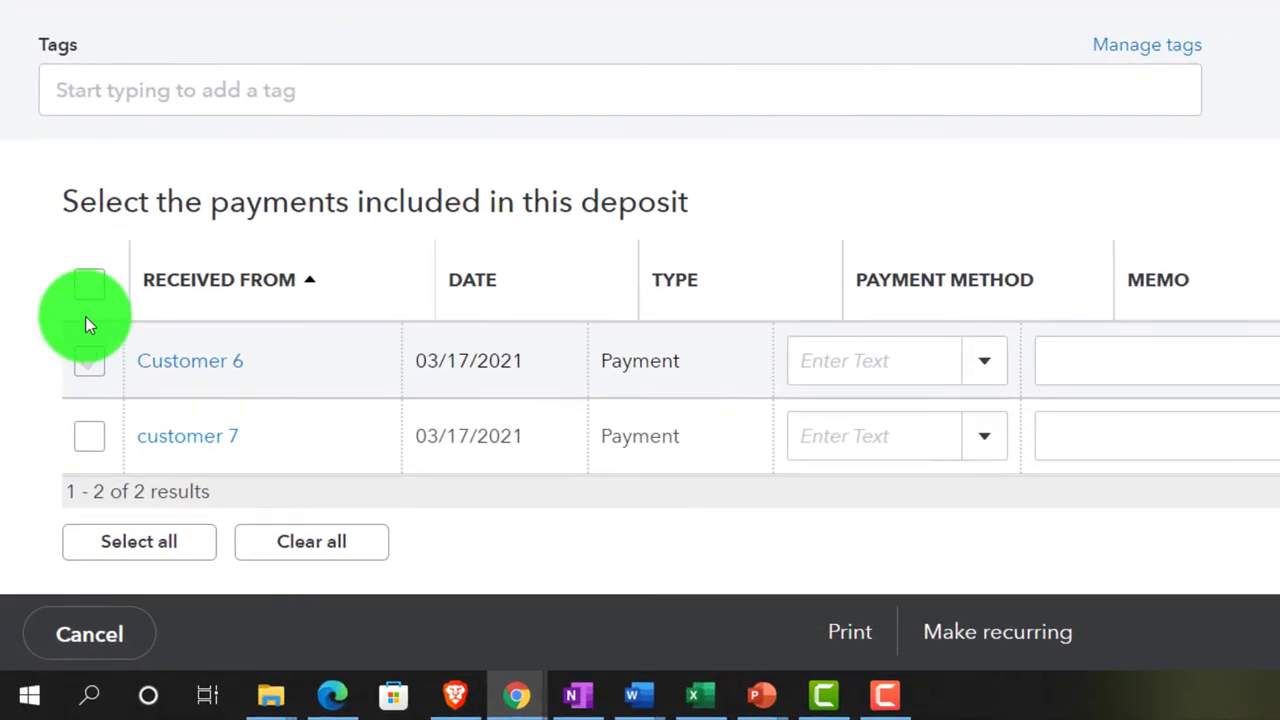
{"action": "left_click", "coordinate": [87, 288]}
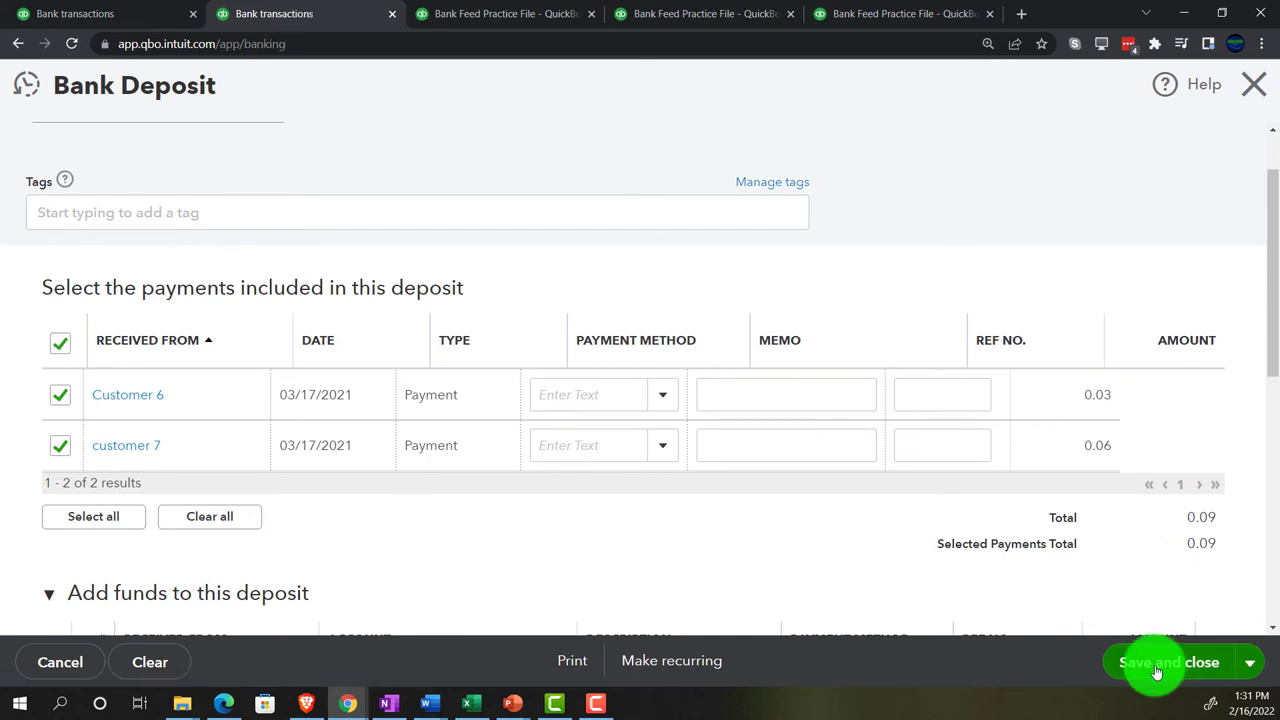
{"action": "left_click", "coordinate": [1160, 664]}
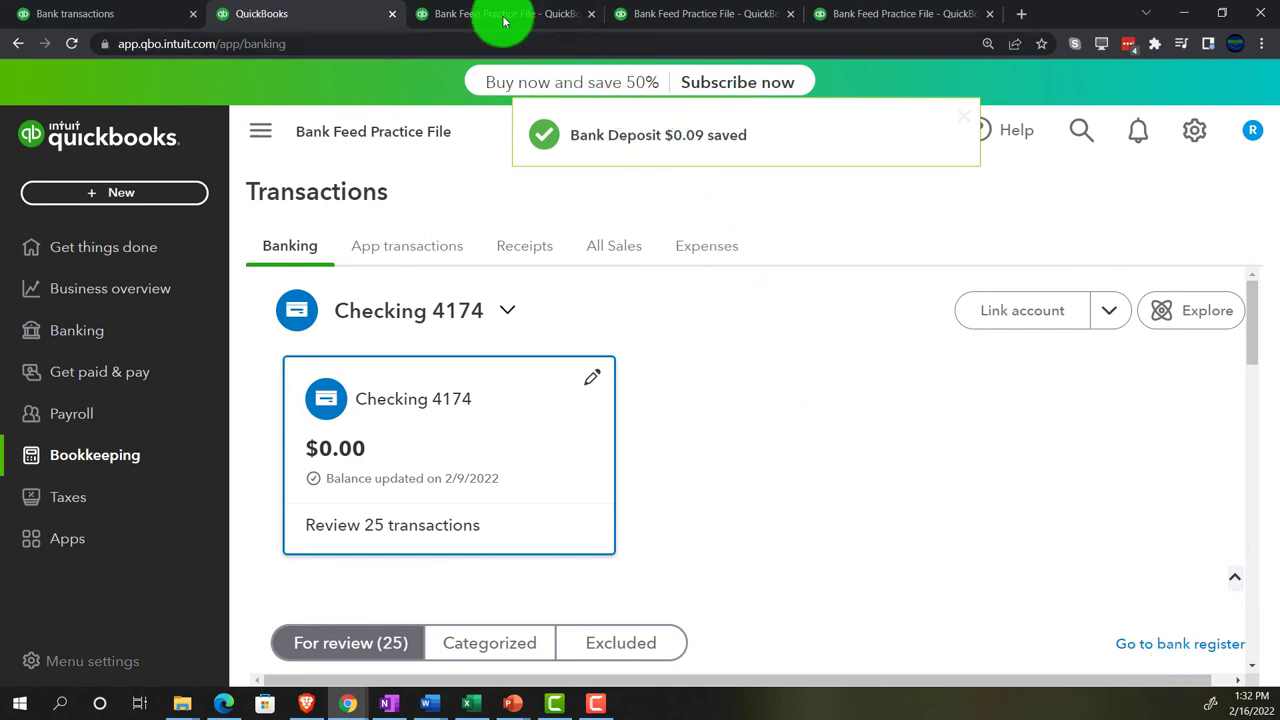
Rerun the 2021 Balance Sheet and check the Checking 4174 balance.
{"action": "left_click", "coordinate": [494, 14]}
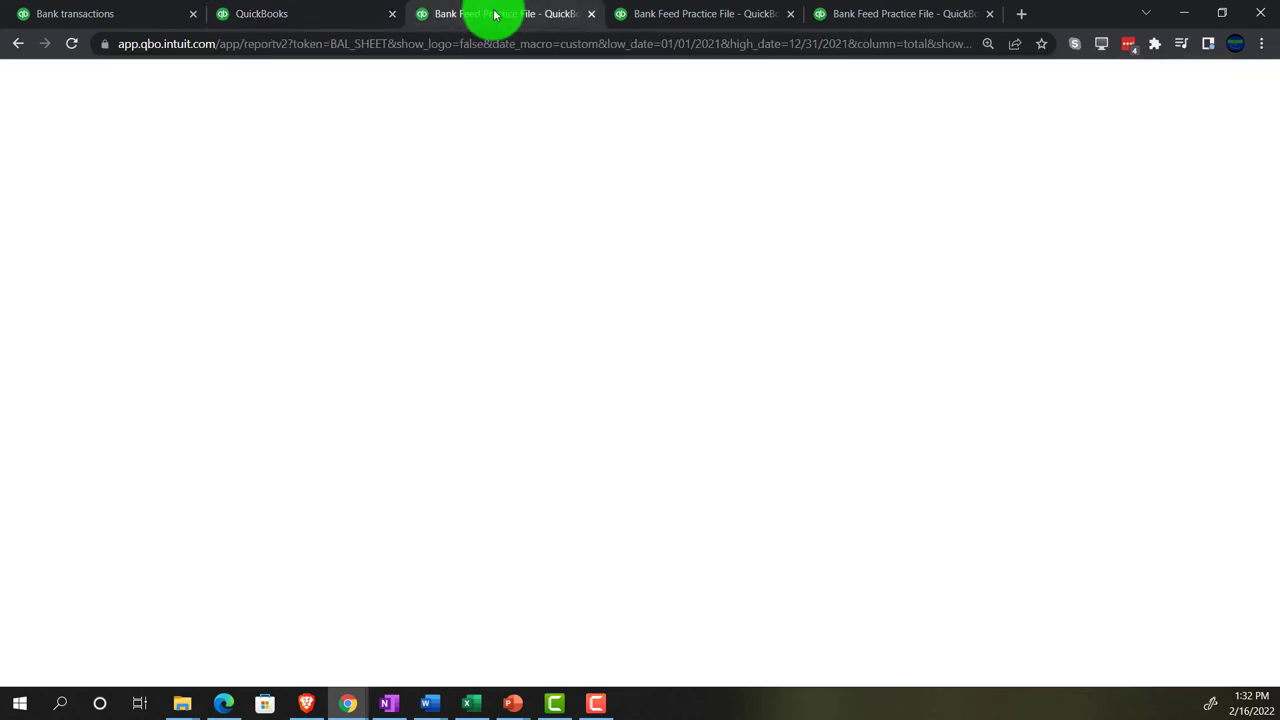
{"action": "scroll", "coordinate": [880, 346], "scroll_direction": "up", "scroll_amount": 6}
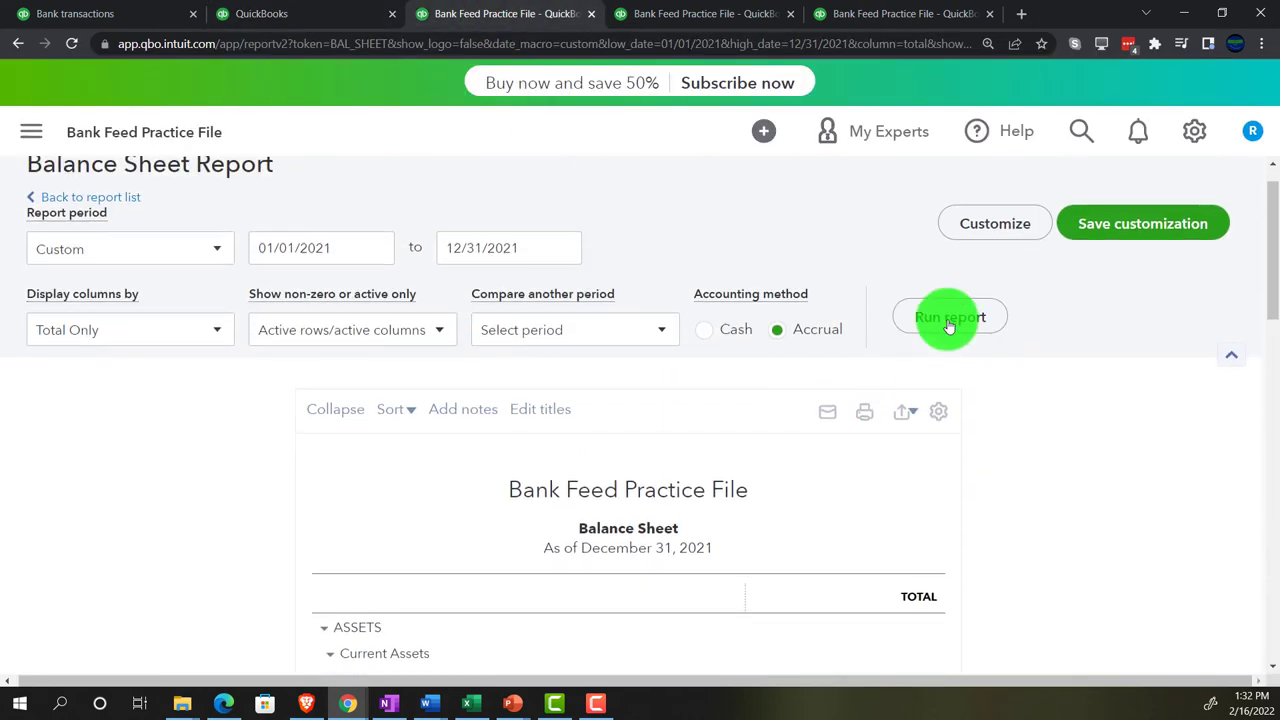
{"action": "left_click", "coordinate": [949, 318]}
{"action": "scroll", "coordinate": [238, 447], "scroll_direction": "down", "scroll_amount": 2}
{"action": "key", "text": "ctrl+plus"}
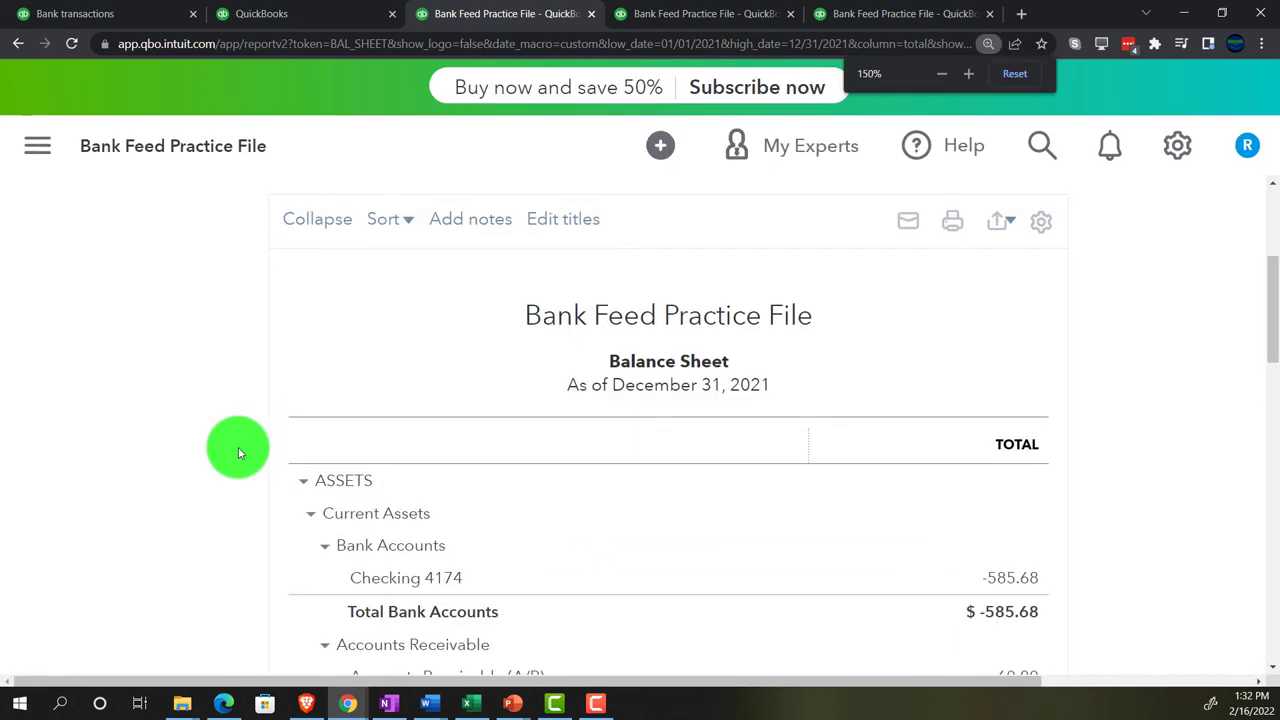
{"action": "key", "text": "ctrl+plus"}
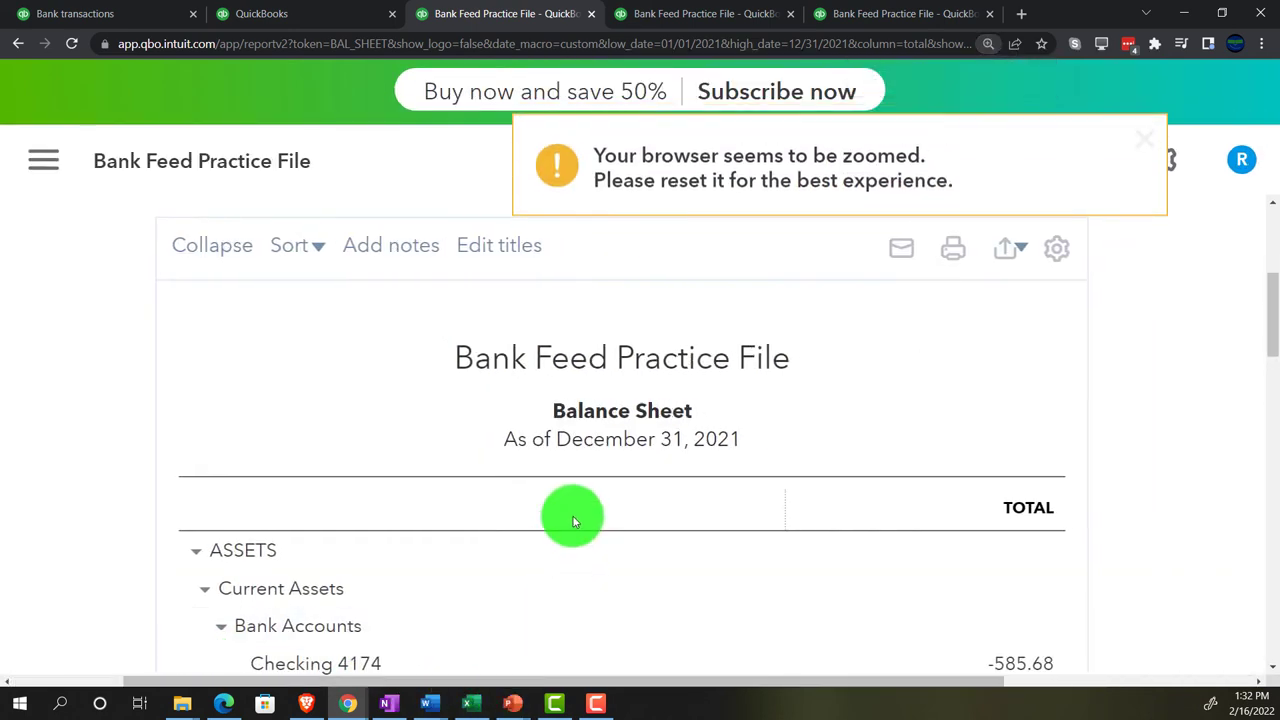
{"action": "scroll", "coordinate": [573, 518], "scroll_direction": "down", "scroll_amount": 3}
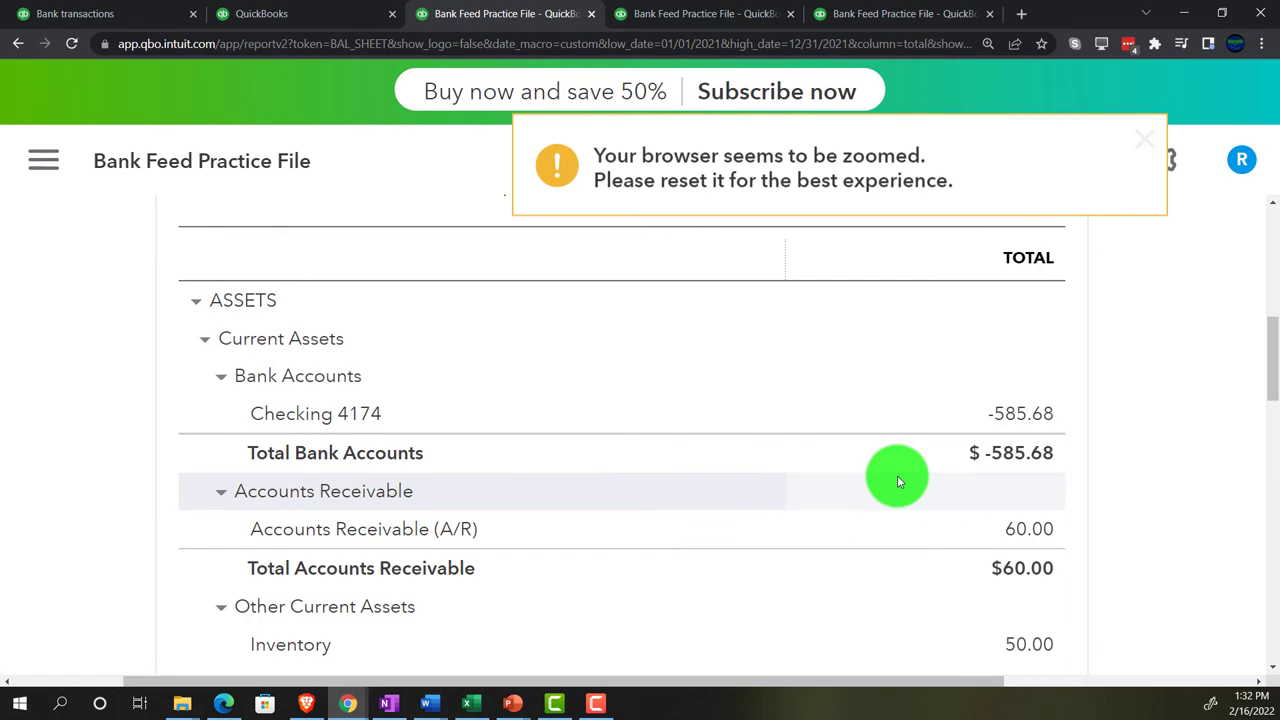
Review the 2021 transactions behind the Checking 4174 balance, including the new deposit, and return to the Balance Sheet.
{"action": "left_click", "coordinate": [1022, 413]}
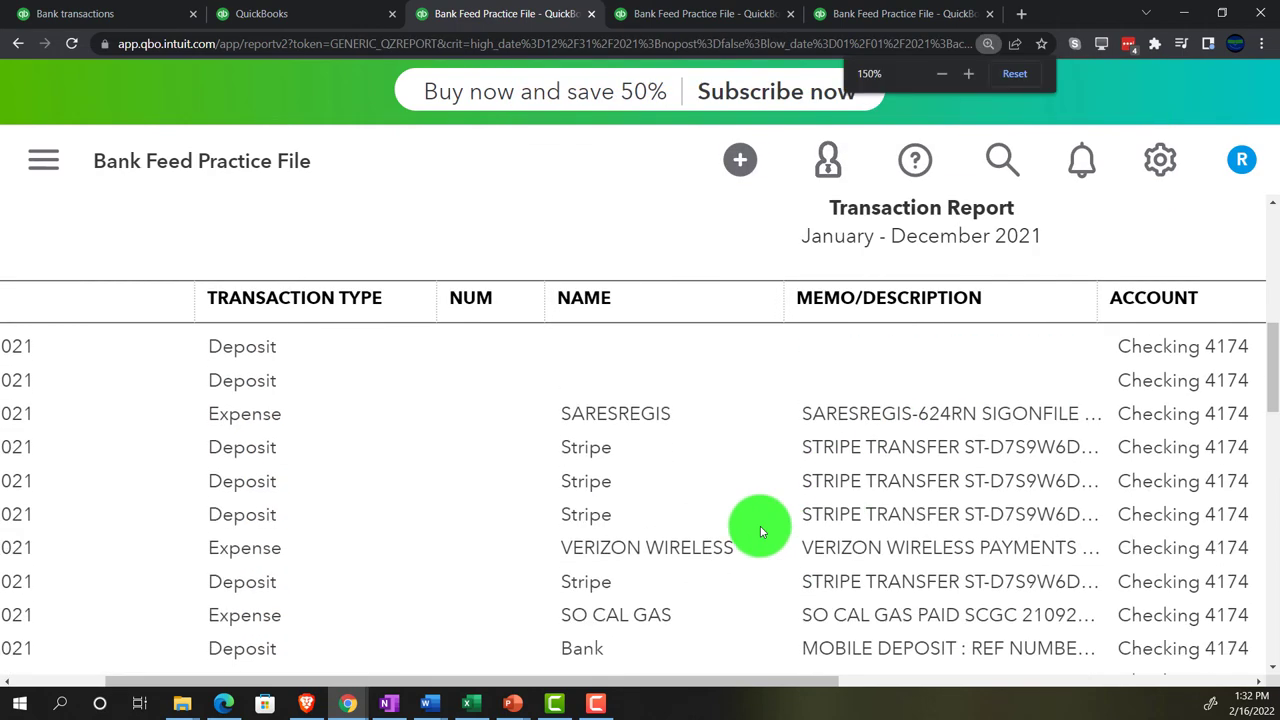
{"action": "key", "text": "ctrl+minus"}
{"action": "key", "text": "ctrl+minus"}
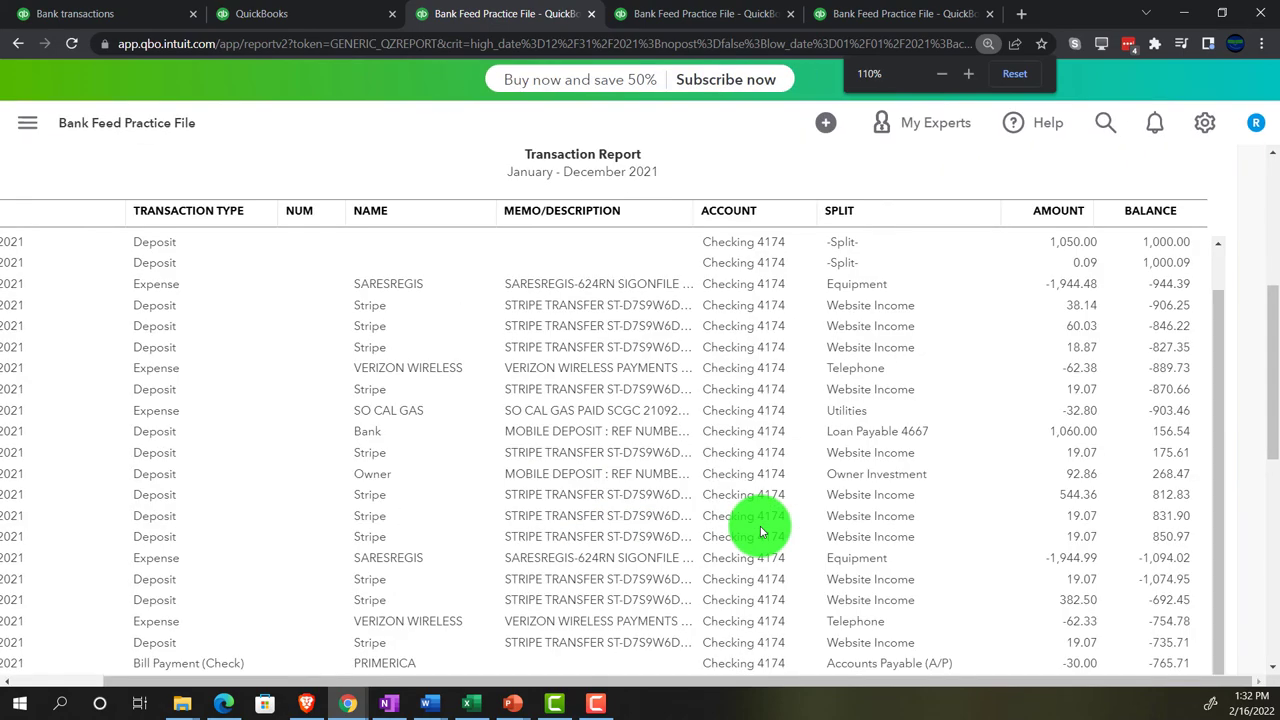
{"action": "scroll", "coordinate": [760, 532], "scroll_direction": "down", "scroll_amount": 2}
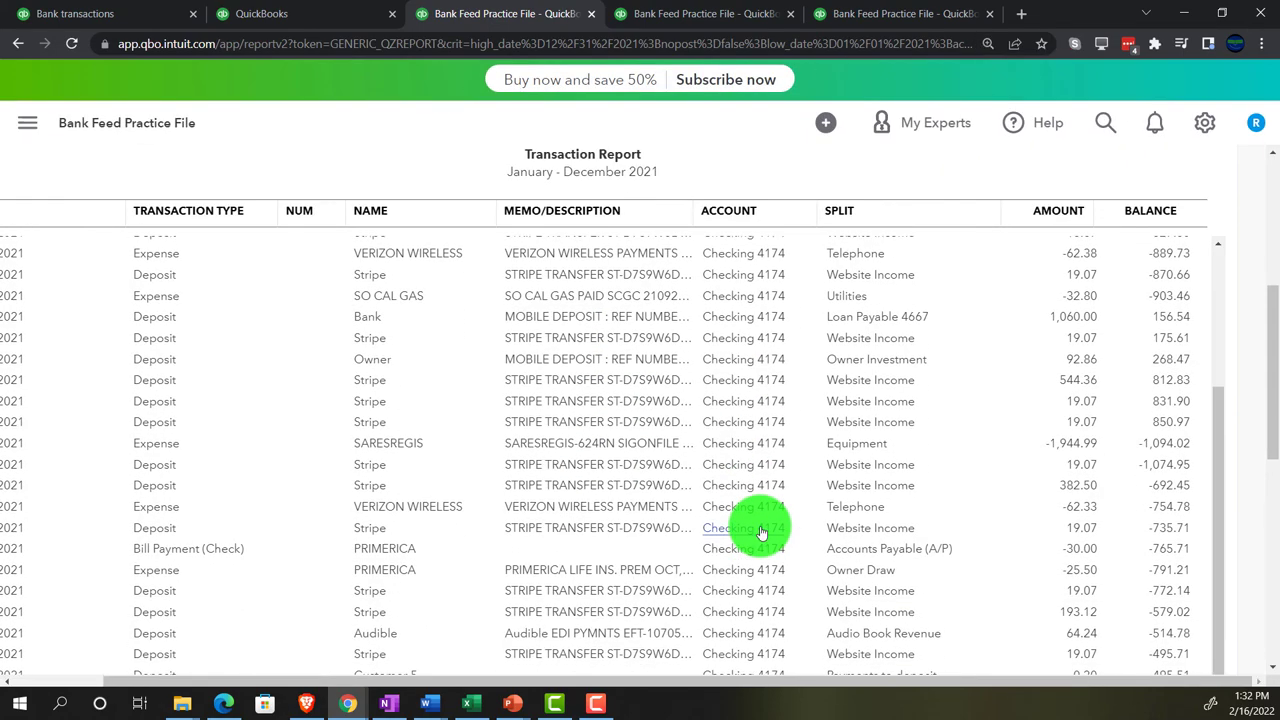
{"action": "scroll", "coordinate": [630, 532], "scroll_direction": "down", "scroll_amount": 3}
{"action": "scroll", "coordinate": [630, 532], "scroll_direction": "down", "scroll_amount": 4}
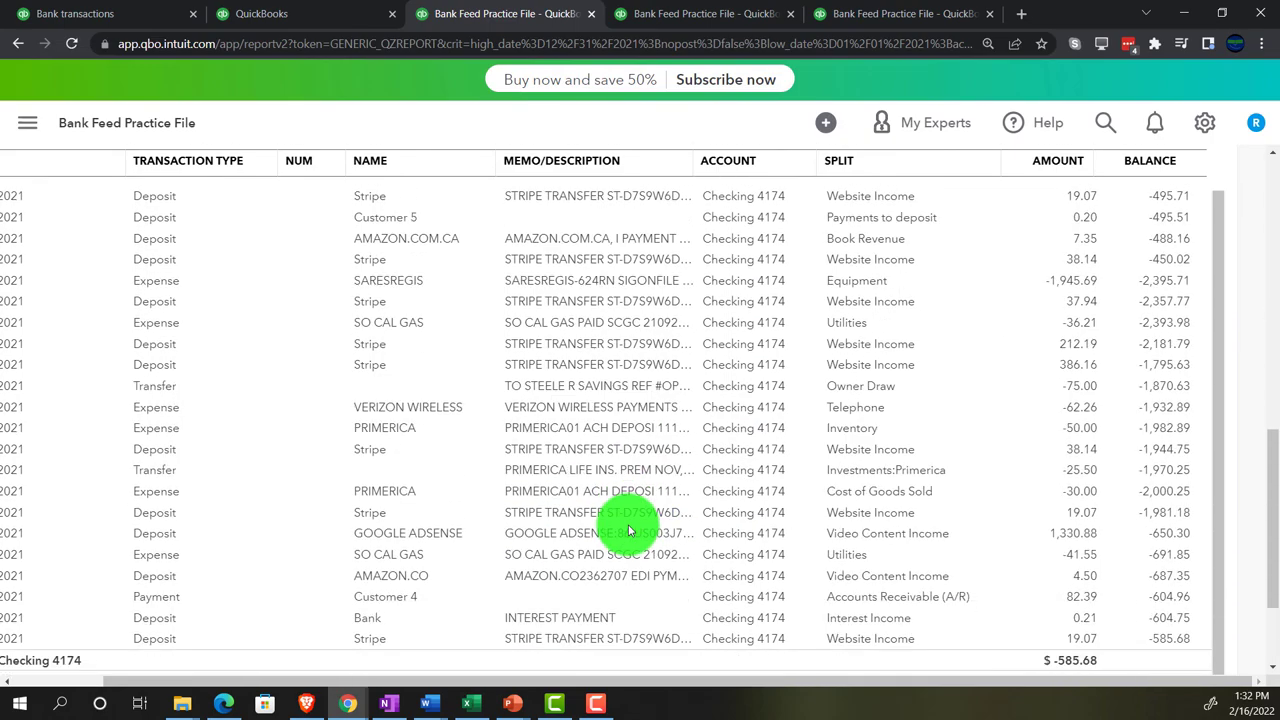
{"action": "scroll", "coordinate": [628, 530], "scroll_direction": "up", "scroll_amount": 10}
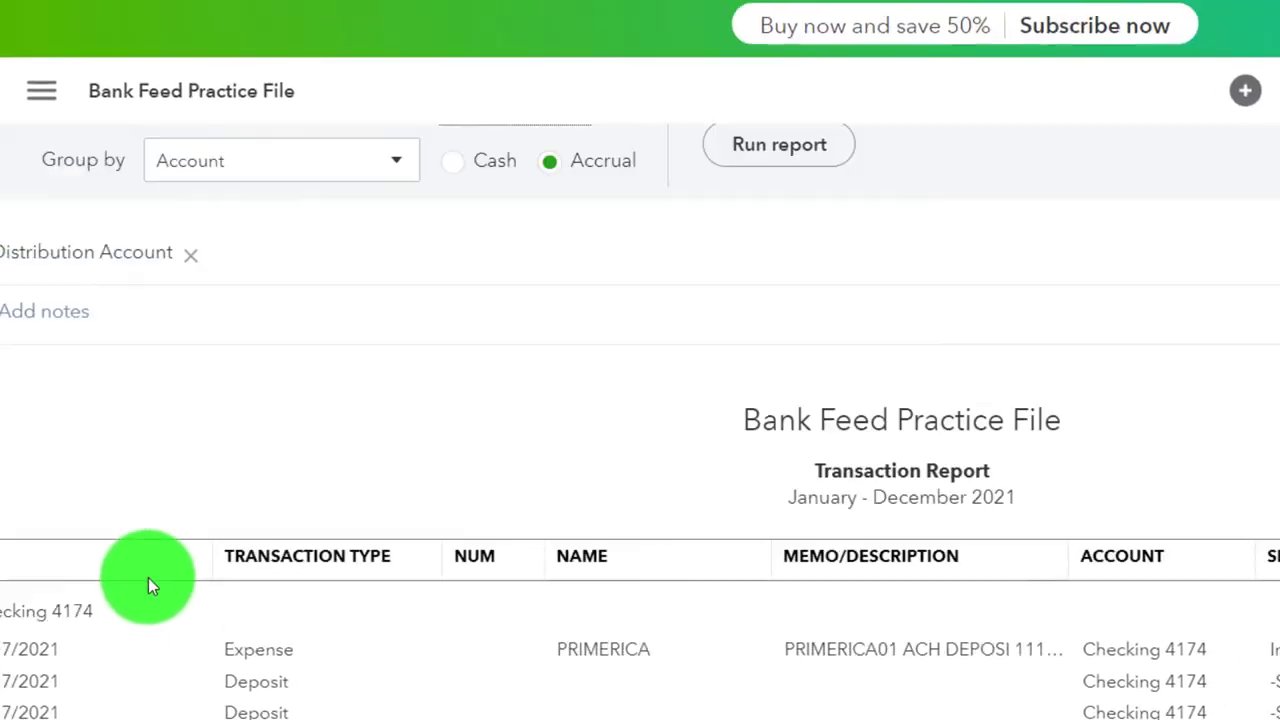
{"action": "scroll", "coordinate": [148, 577], "scroll_direction": "up", "scroll_amount": 3}
{"action": "left_click", "coordinate": [225, 403]}
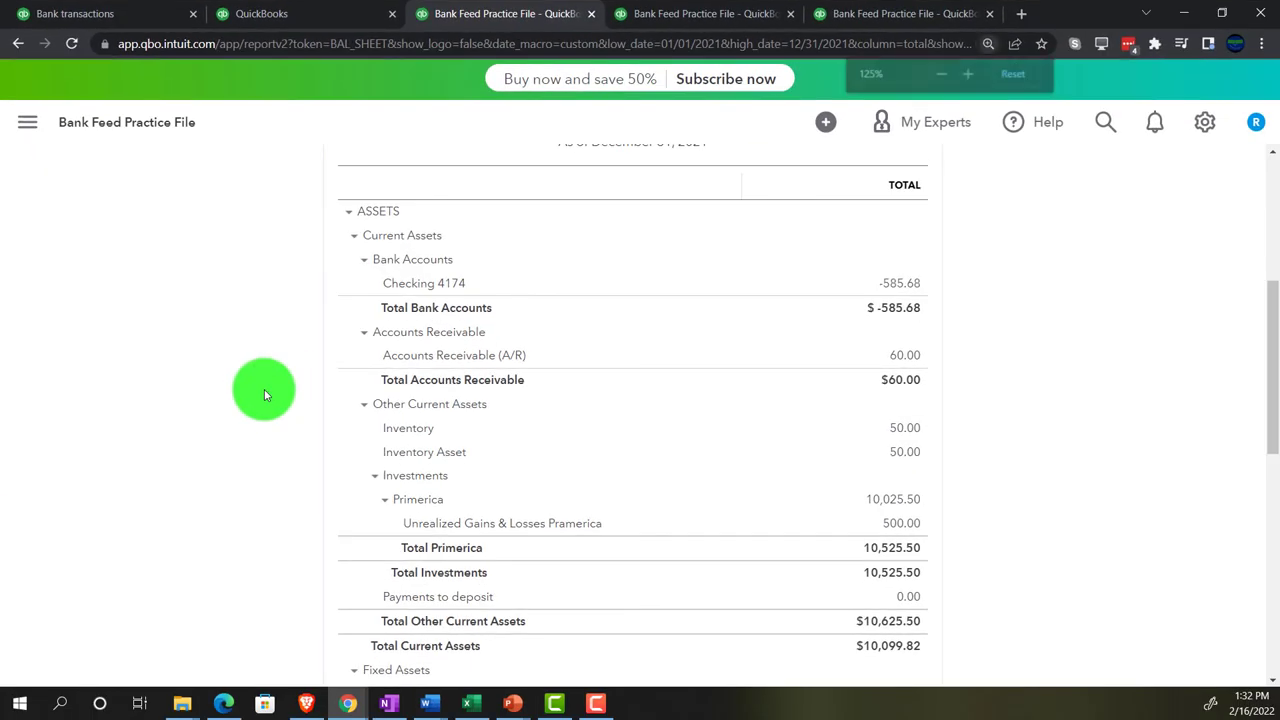
Review the 2021 transactions behind the Payments to deposit balance, including the Customer 6 and customer 7 payments, and return to the Balance Sheet.
{"action": "key", "text": "ctrl+plus"}
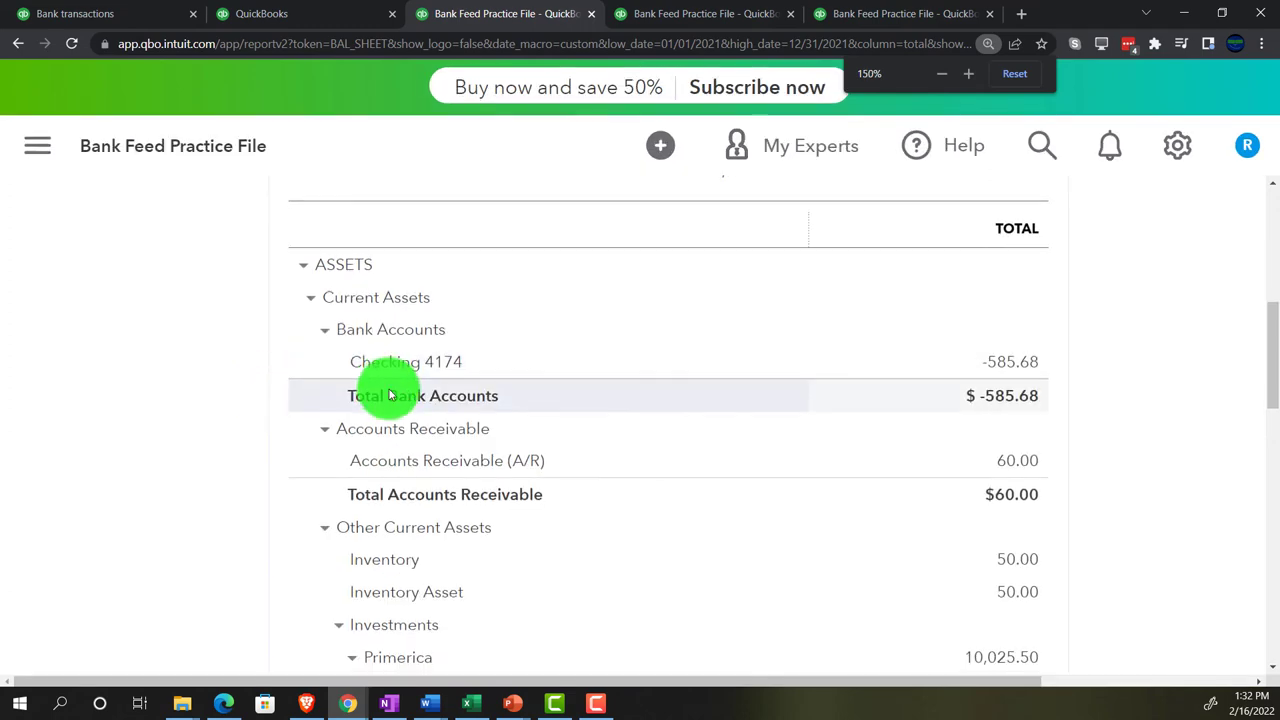
{"action": "scroll", "coordinate": [480, 660], "scroll_direction": "down", "scroll_amount": 3}
{"action": "left_click_drag", "start_coordinate": [486, 683], "coordinate": [560, 684]}
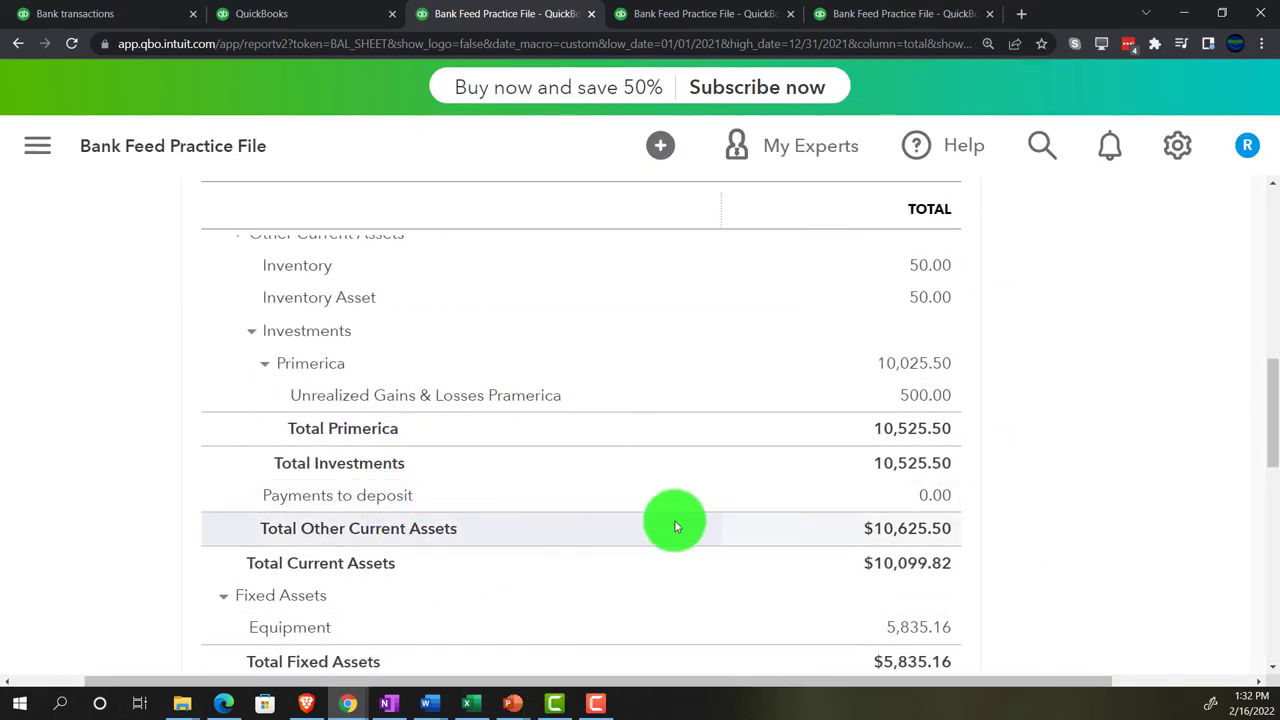
{"action": "left_click", "coordinate": [930, 500]}
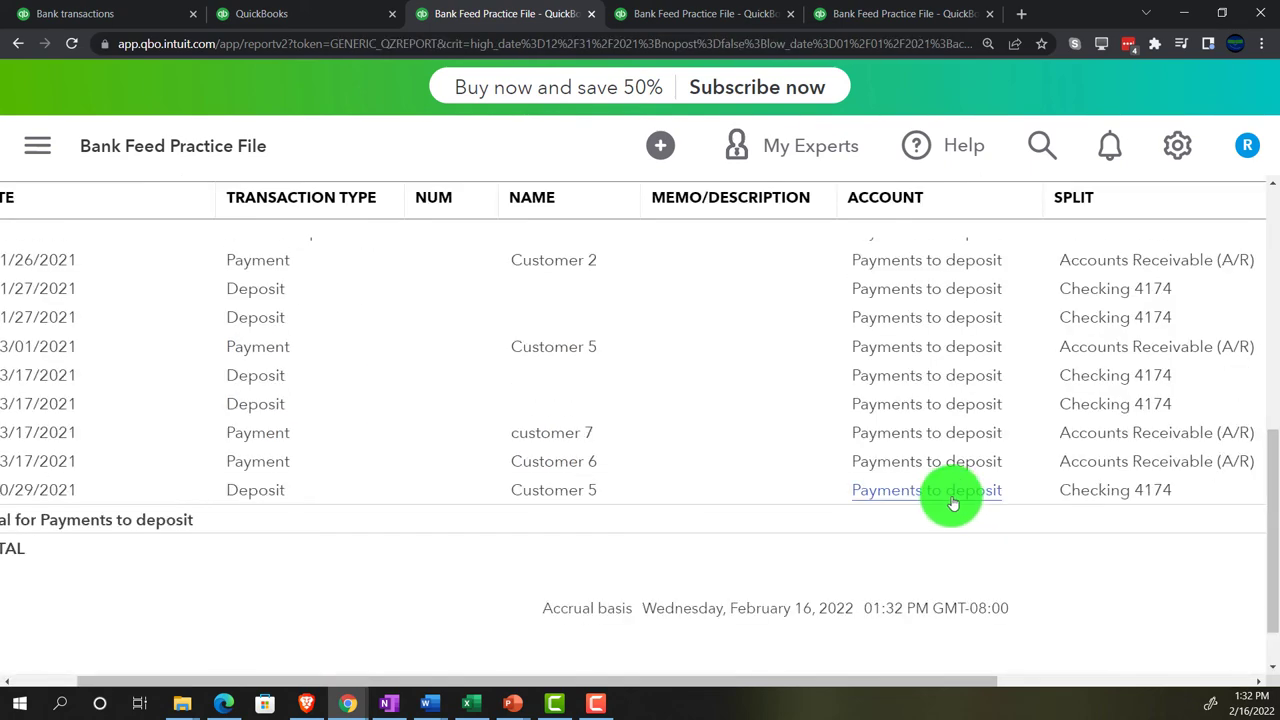
{"action": "key", "text": "ctrl+minus"}
{"action": "key", "text": "ctrl+minus"}
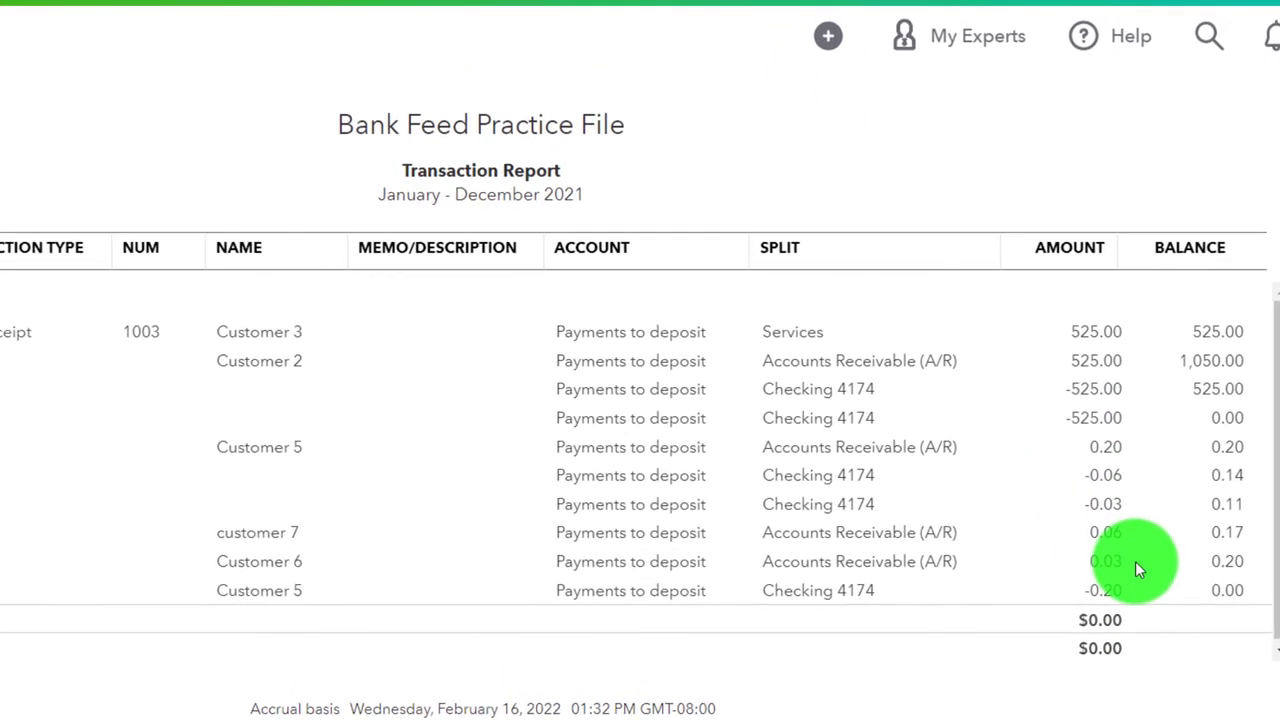
{"action": "scroll", "coordinate": [137, 602], "scroll_direction": "up", "scroll_amount": 5}
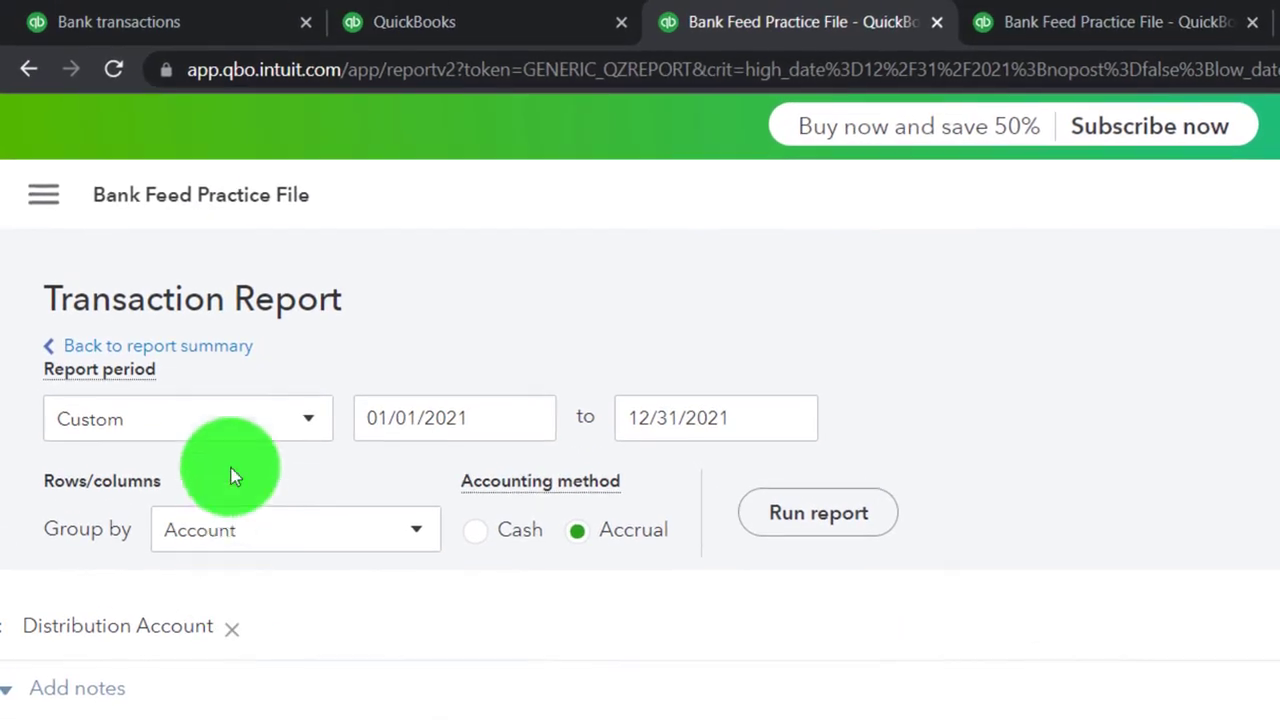
{"action": "left_click", "coordinate": [190, 284]}
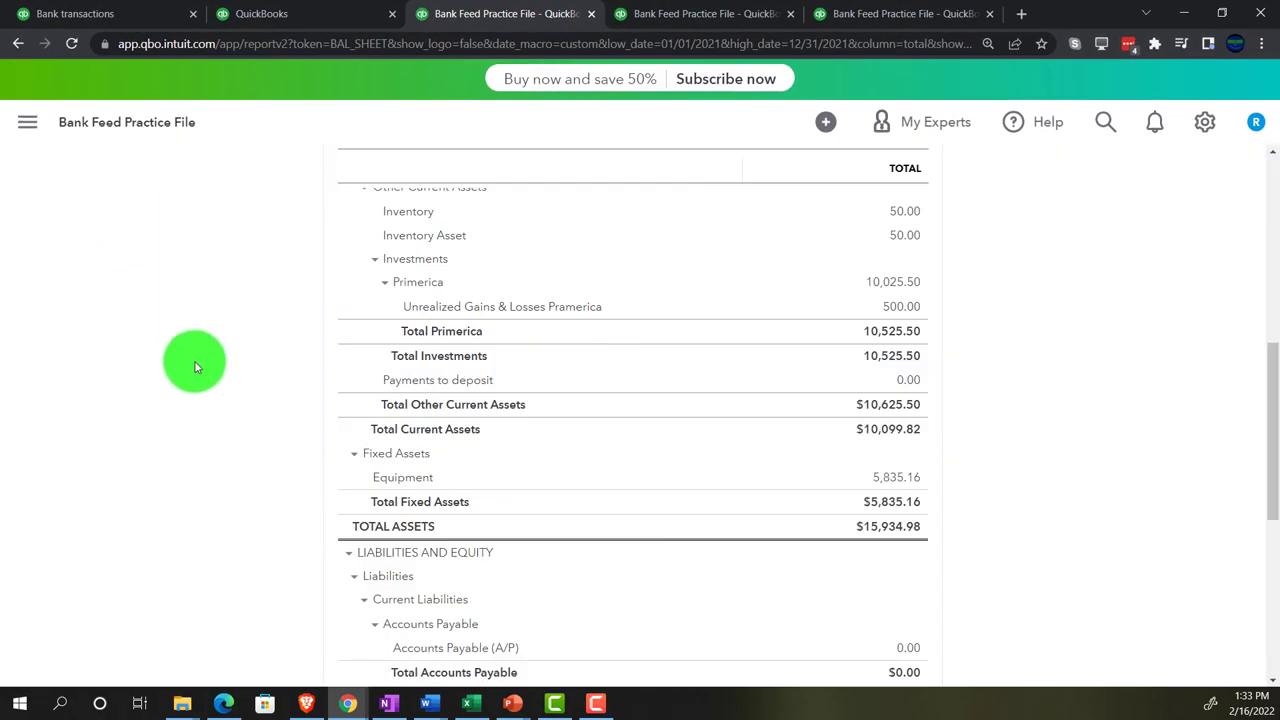
Examine the current assets on the 2021 Balance Sheet, from Payments to deposit back up to Checking 4174.
{"action": "key", "text": "ctrl+plus"}
{"action": "key", "text": "ctrl+plus"}
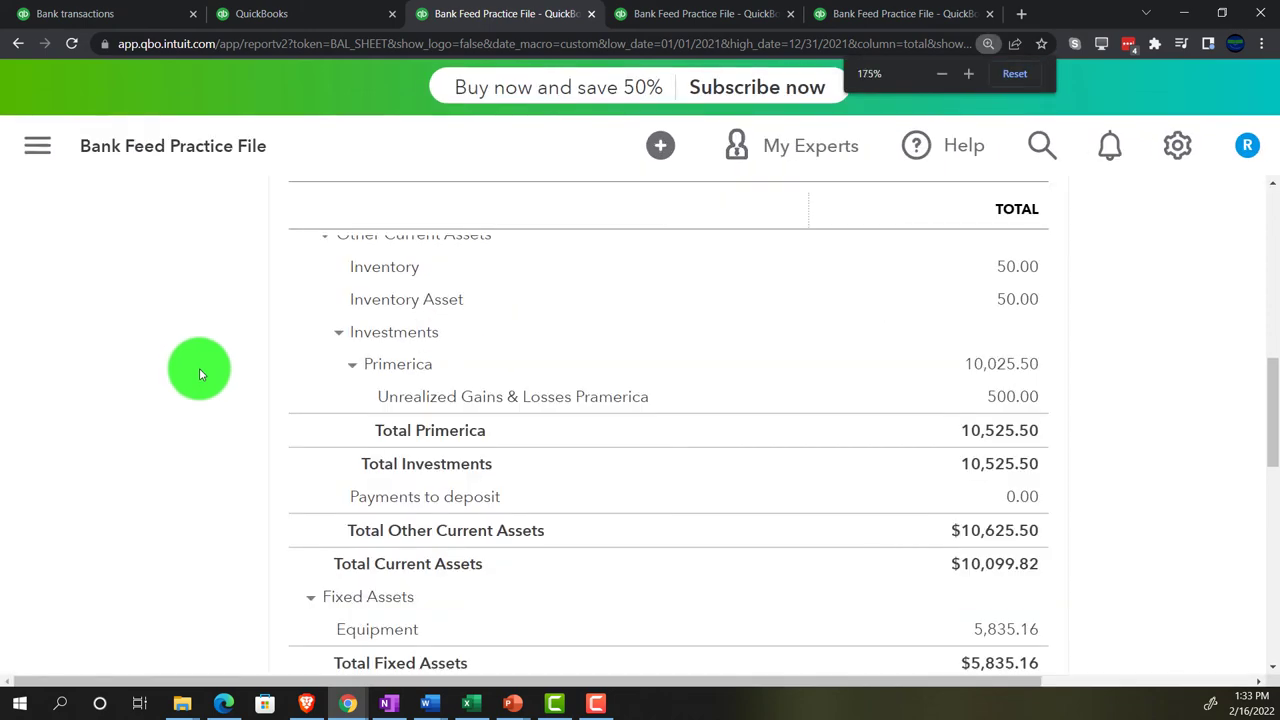
{"action": "scroll", "coordinate": [199, 368], "scroll_direction": "up", "scroll_amount": 2}
{"action": "key", "text": "ctrl+plus"}
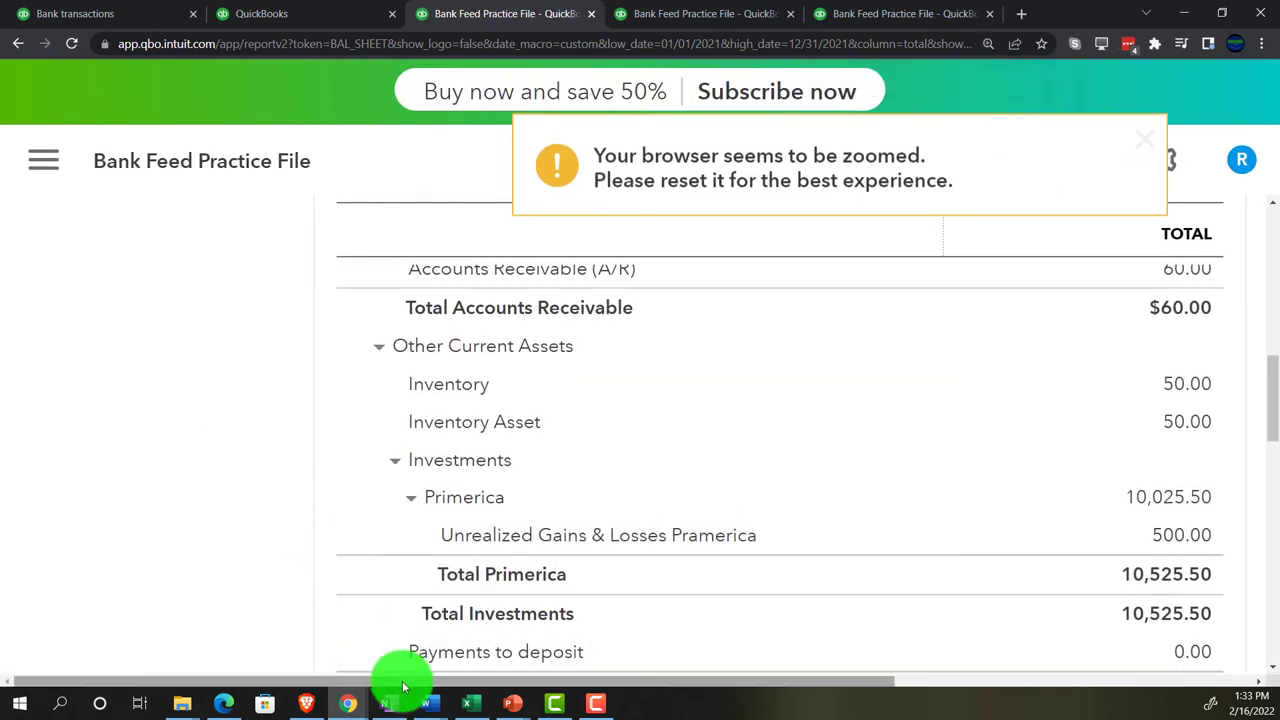
{"action": "scroll", "coordinate": [167, 534], "scroll_direction": "up", "scroll_amount": 4}
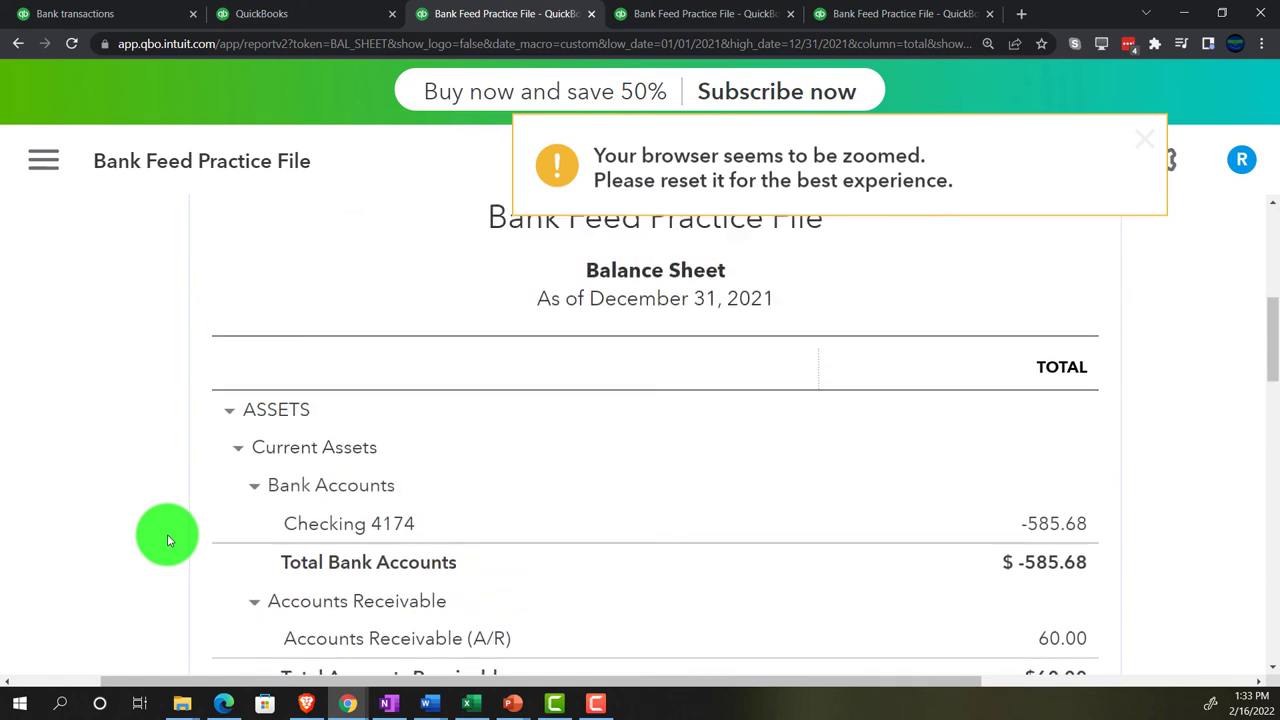
{"action": "scroll", "coordinate": [167, 534], "scroll_direction": "down", "scroll_amount": 1}
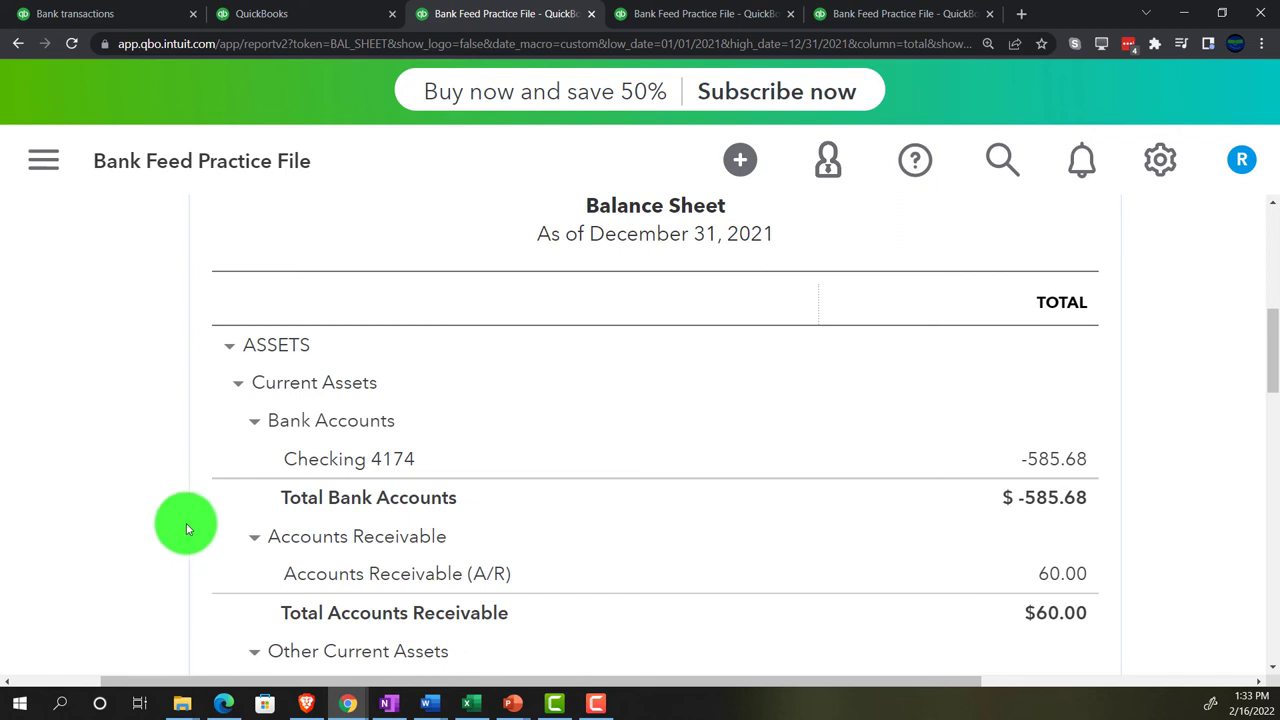
Switch to OneNote to review the invoice, payment and deposit flowchart, and return to the Balance Sheet in Chrome.
{"action": "left_click", "coordinate": [389, 704]}
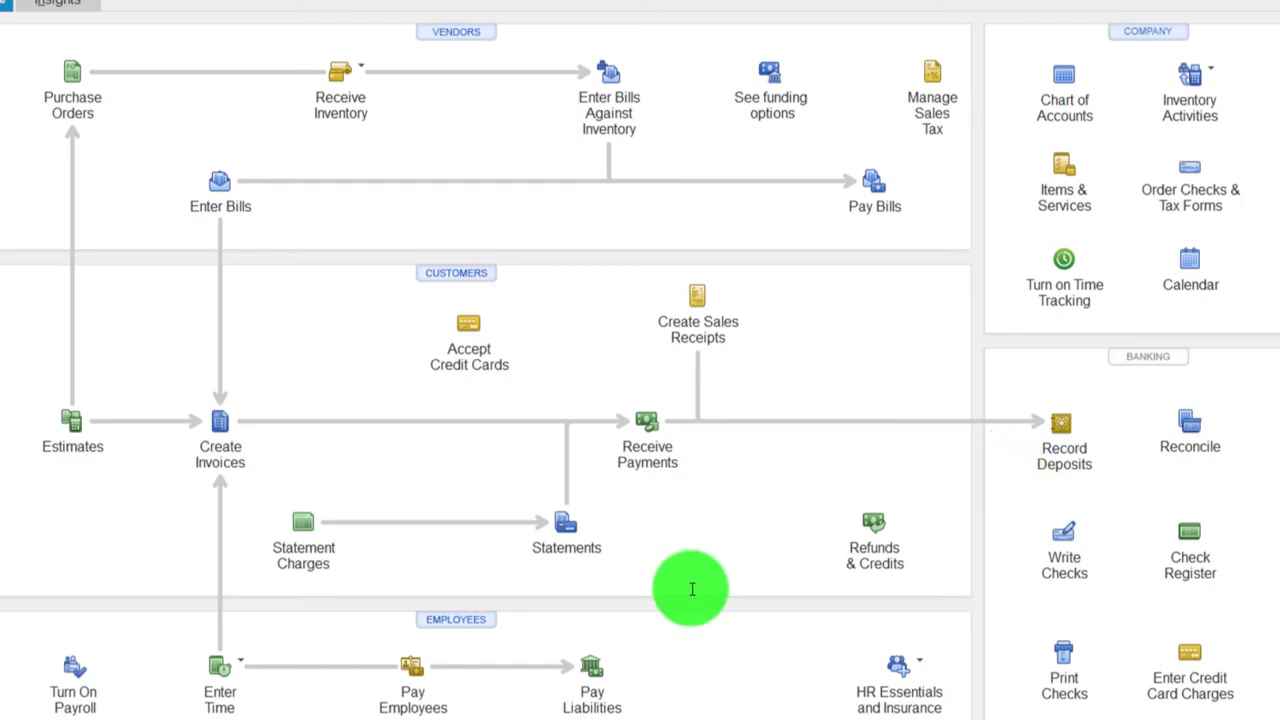
{"action": "mouse_move", "coordinate": [307, 719]}
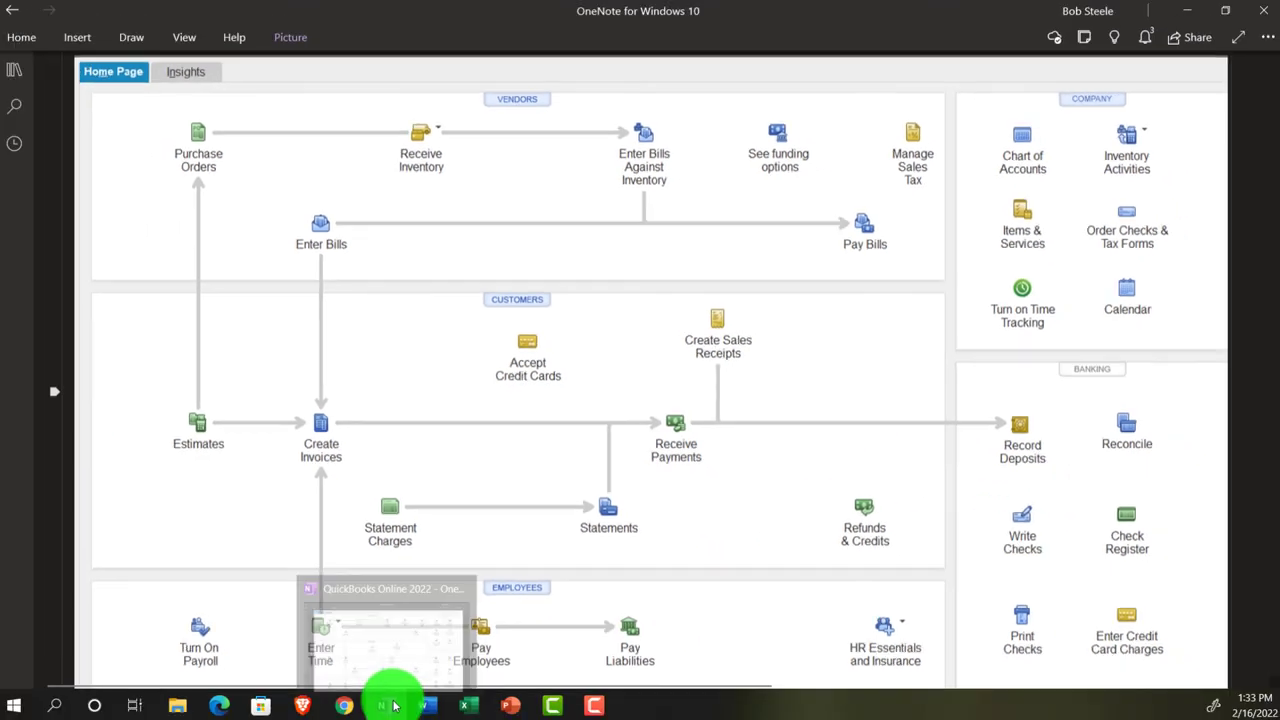
{"action": "left_click", "coordinate": [393, 706]}
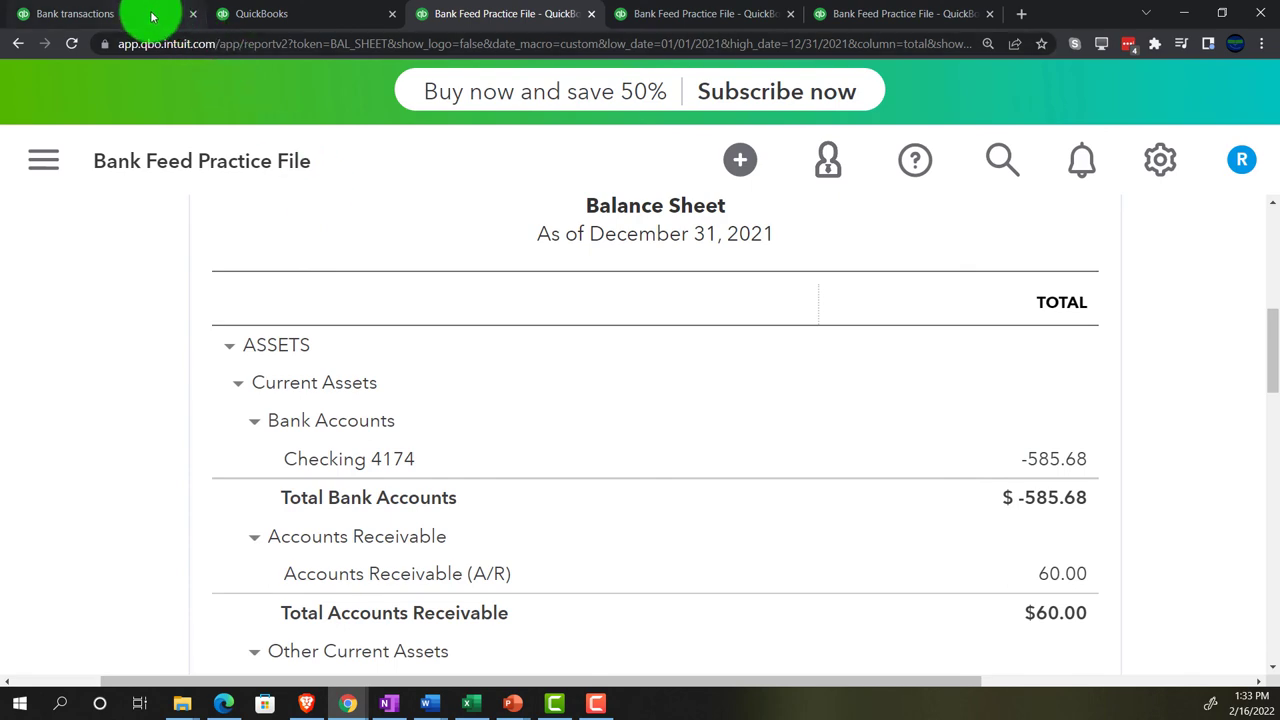
Locate the $0.09 INTEREST PAYMENT dated 09/30/2021 in Bank transactions and open the search for its matching transactions.
{"action": "left_click", "coordinate": [159, 20]}
{"action": "scroll", "coordinate": [400, 497], "scroll_direction": "down", "scroll_amount": 1}
{"action": "scroll", "coordinate": [400, 497], "scroll_direction": "down", "scroll_amount": 2}
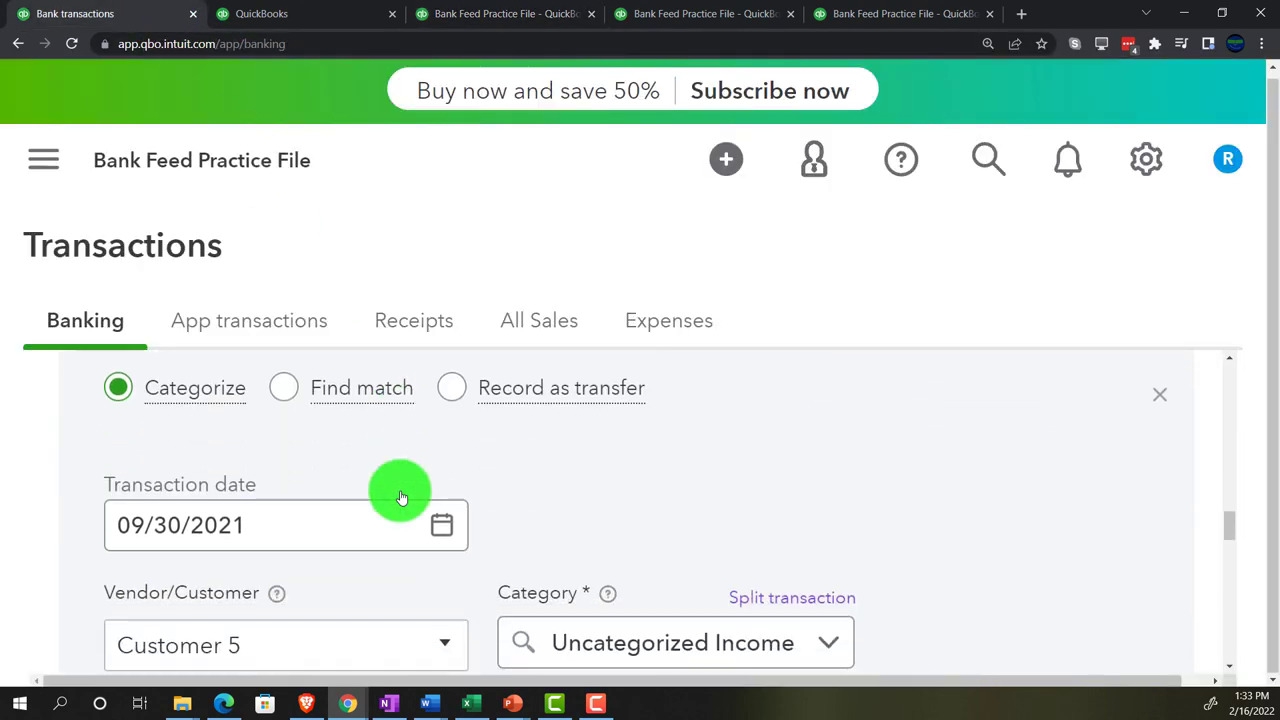
{"action": "key", "text": "ctrl+minus"}
{"action": "scroll", "coordinate": [400, 491], "scroll_direction": "down", "scroll_amount": 1}
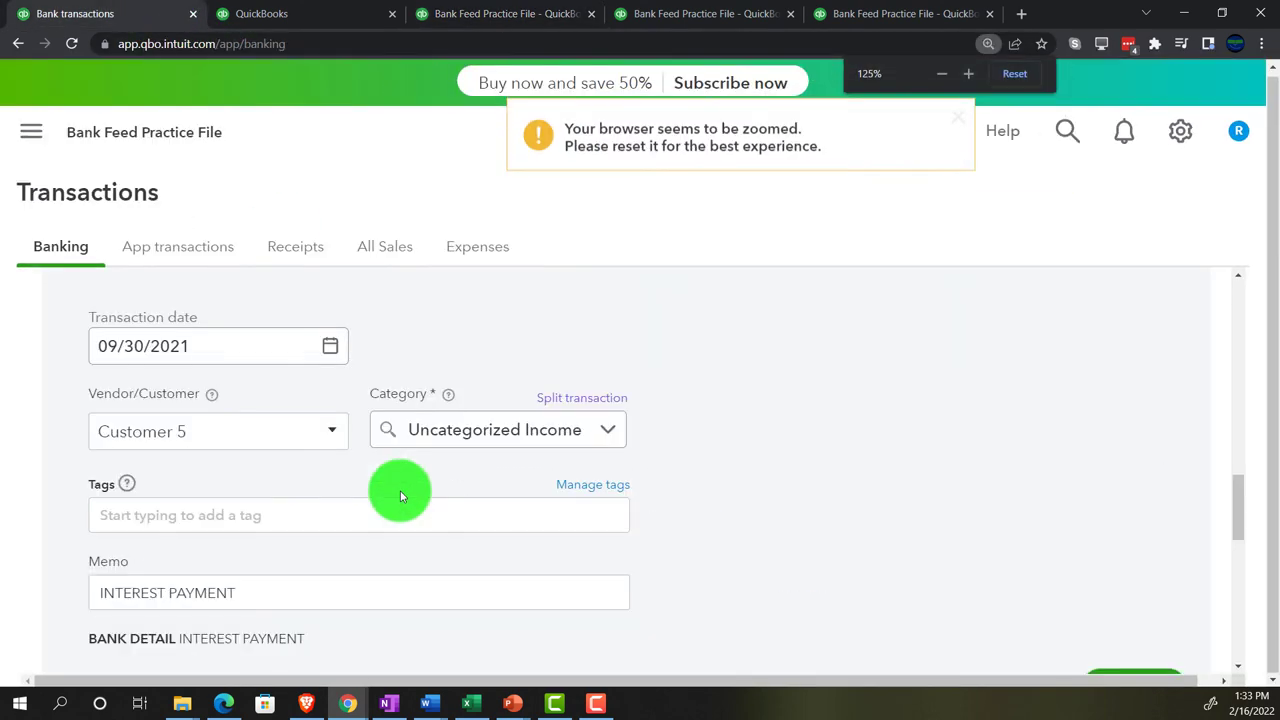
{"action": "key", "text": "ctrl+minus"}
{"action": "scroll", "coordinate": [439, 565], "scroll_direction": "up", "scroll_amount": 1}
{"action": "scroll", "coordinate": [439, 567], "scroll_direction": "up", "scroll_amount": 1}
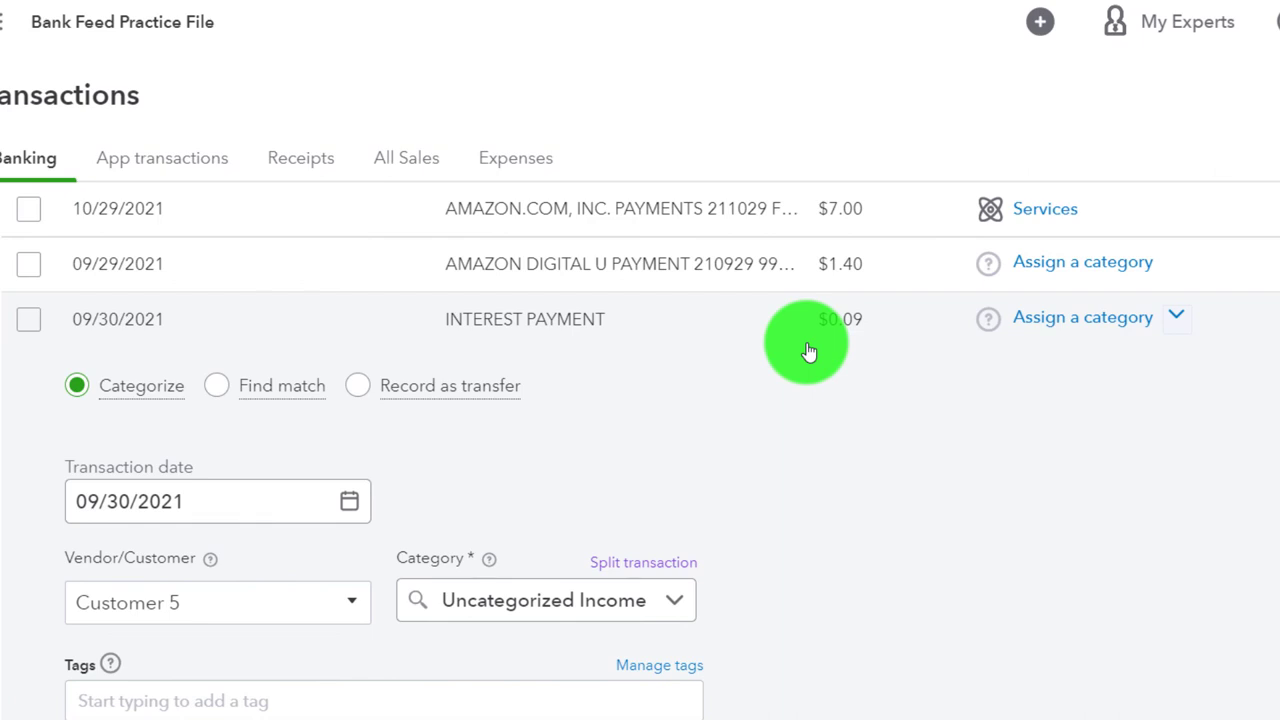
{"action": "mouse_move", "coordinate": [248, 399]}
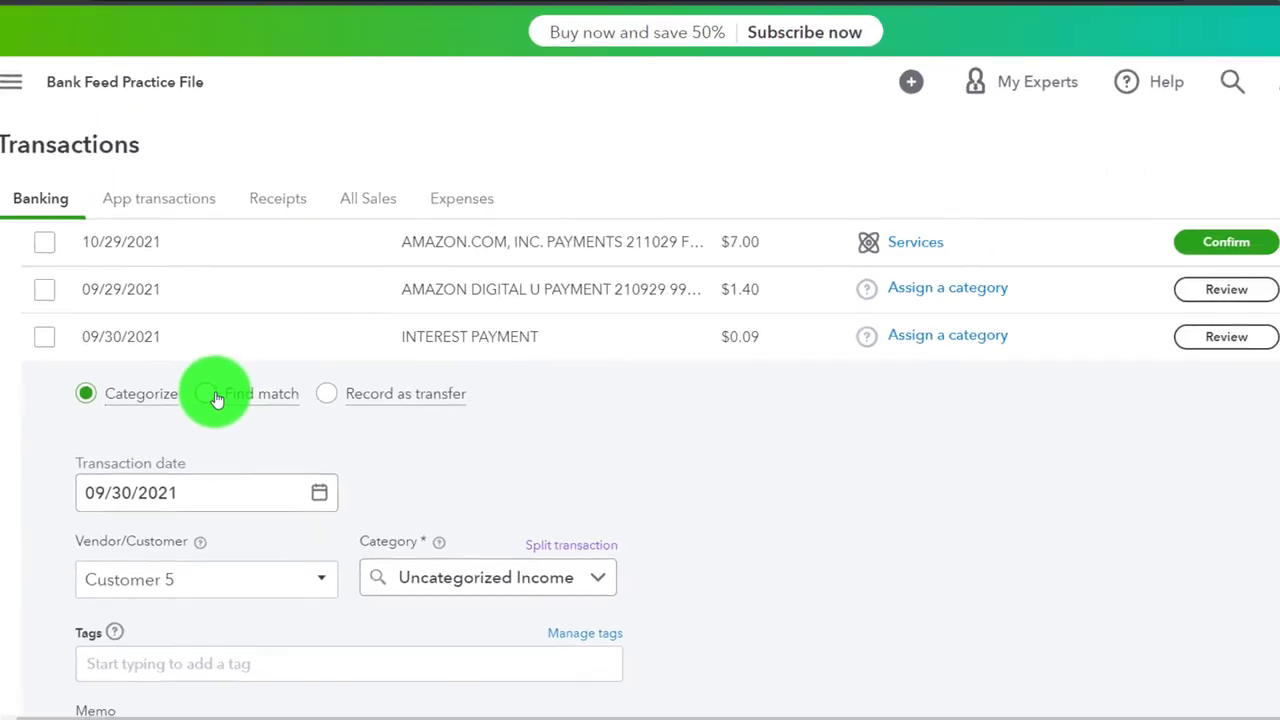
{"action": "left_click", "coordinate": [215, 396]}
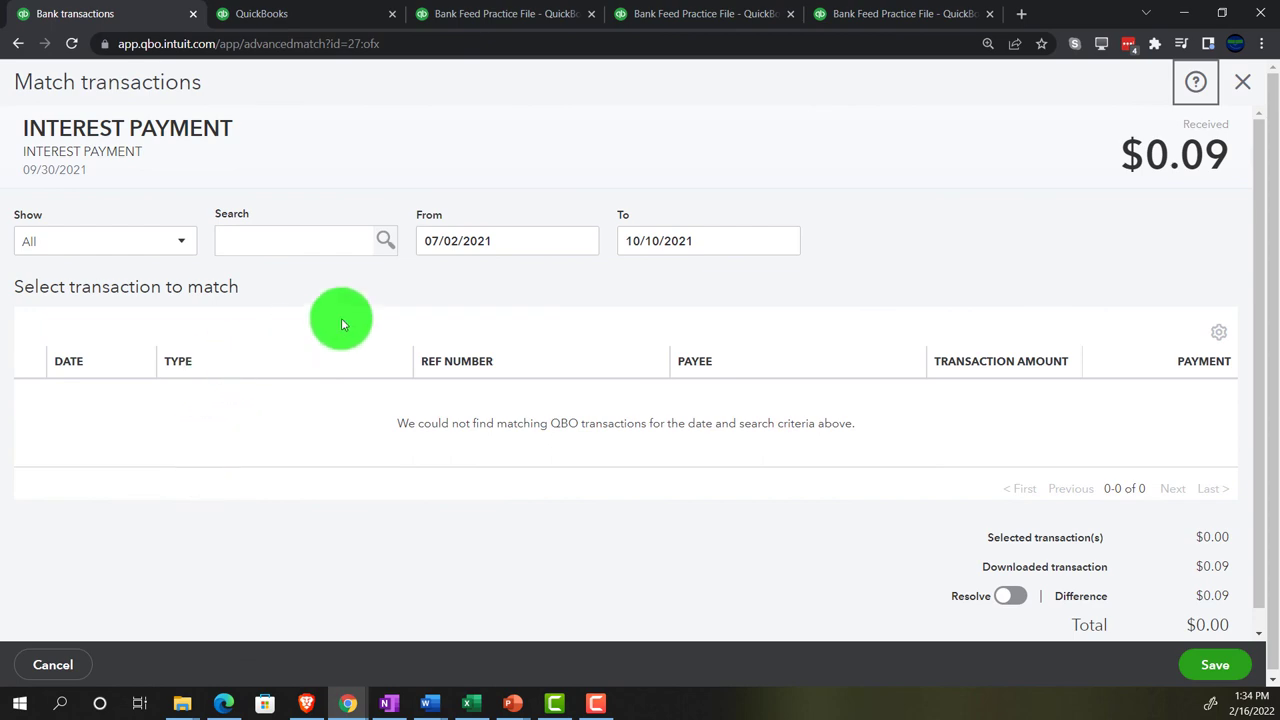
Set the start date of the match search to 01/02/2021.
{"action": "left_click", "coordinate": [437, 241]}
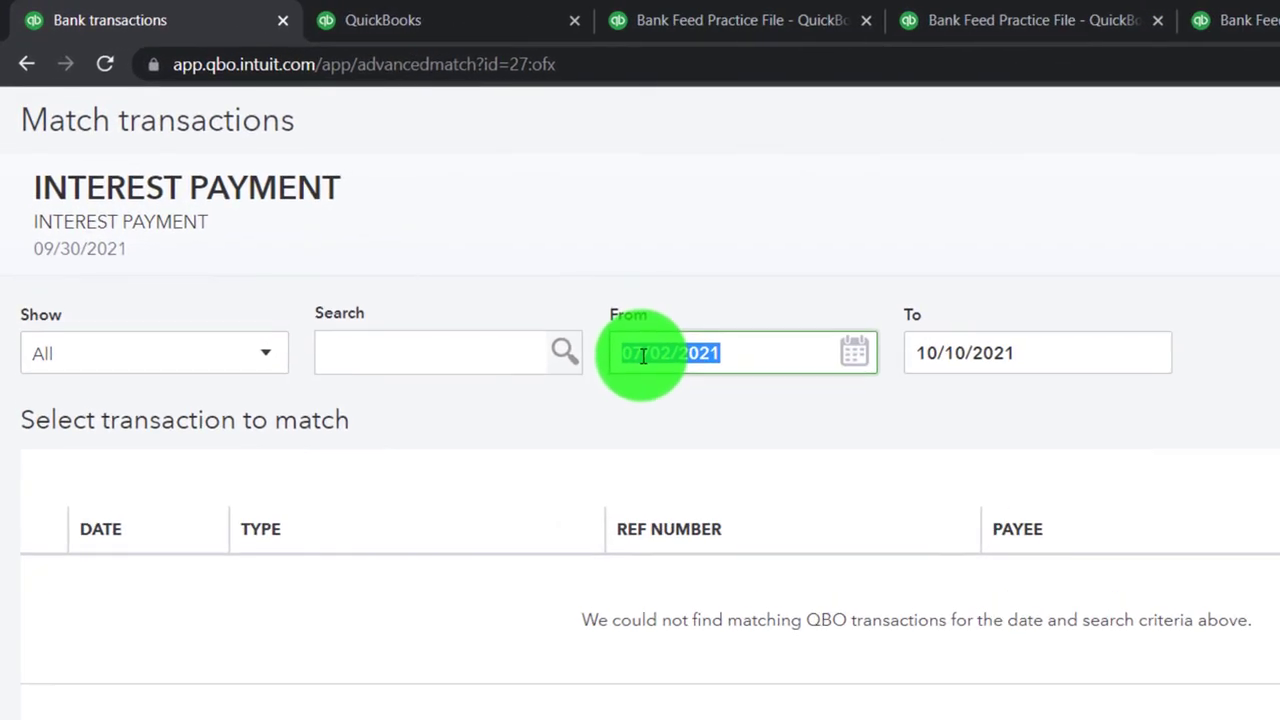
{"action": "left_click", "coordinate": [439, 243]}
{"action": "key", "text": "BackSpace"}
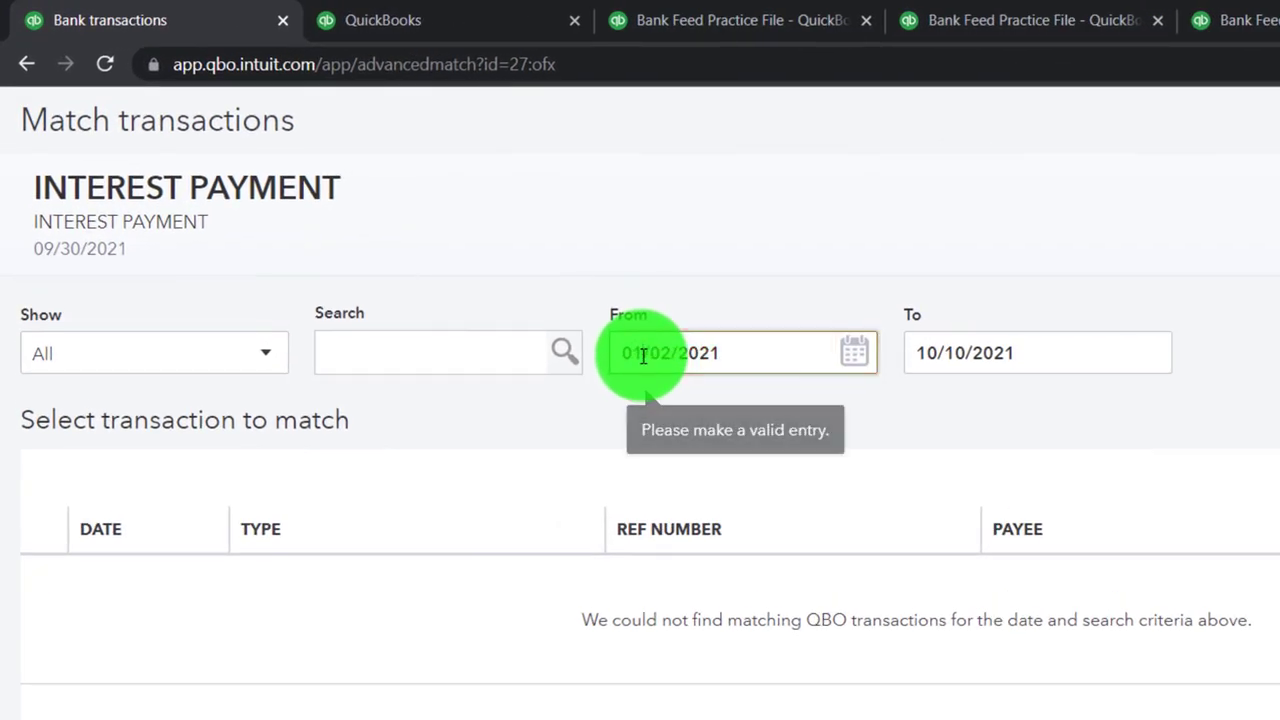
{"action": "type", "text": "1"}
{"action": "left_click", "coordinate": [778, 566]}
{"action": "scroll", "coordinate": [670, 490], "scroll_direction": "down", "scroll_amount": 2}
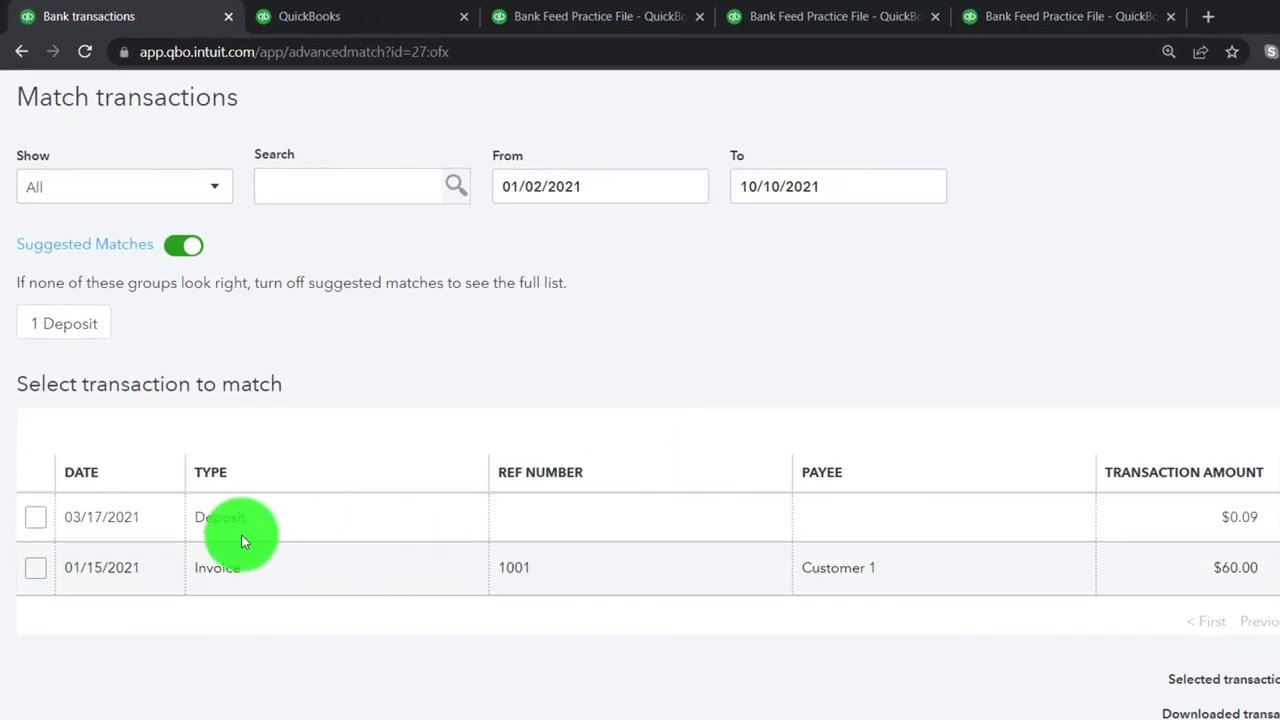
Select the 03/17/2021 deposit of $0.09 as the match for the interest payment and save it.
{"action": "left_click", "coordinate": [36, 517]}
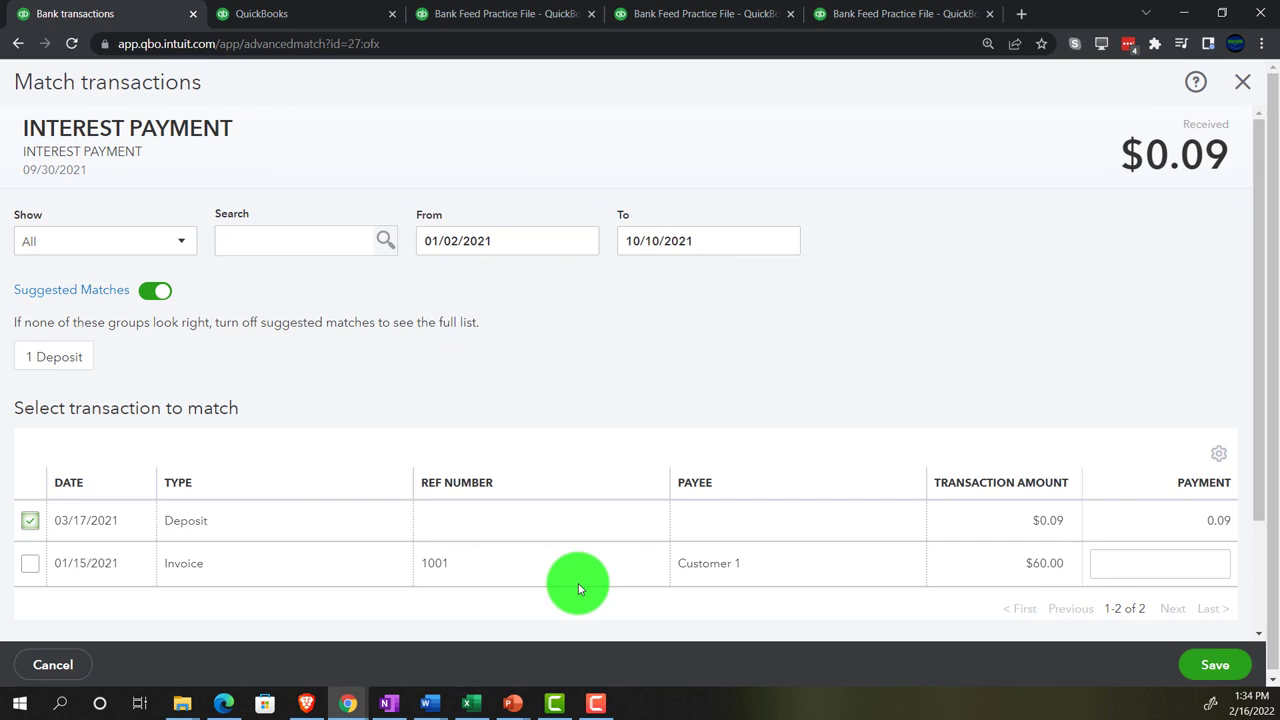
{"action": "scroll", "coordinate": [578, 588], "scroll_direction": "down", "scroll_amount": 1}
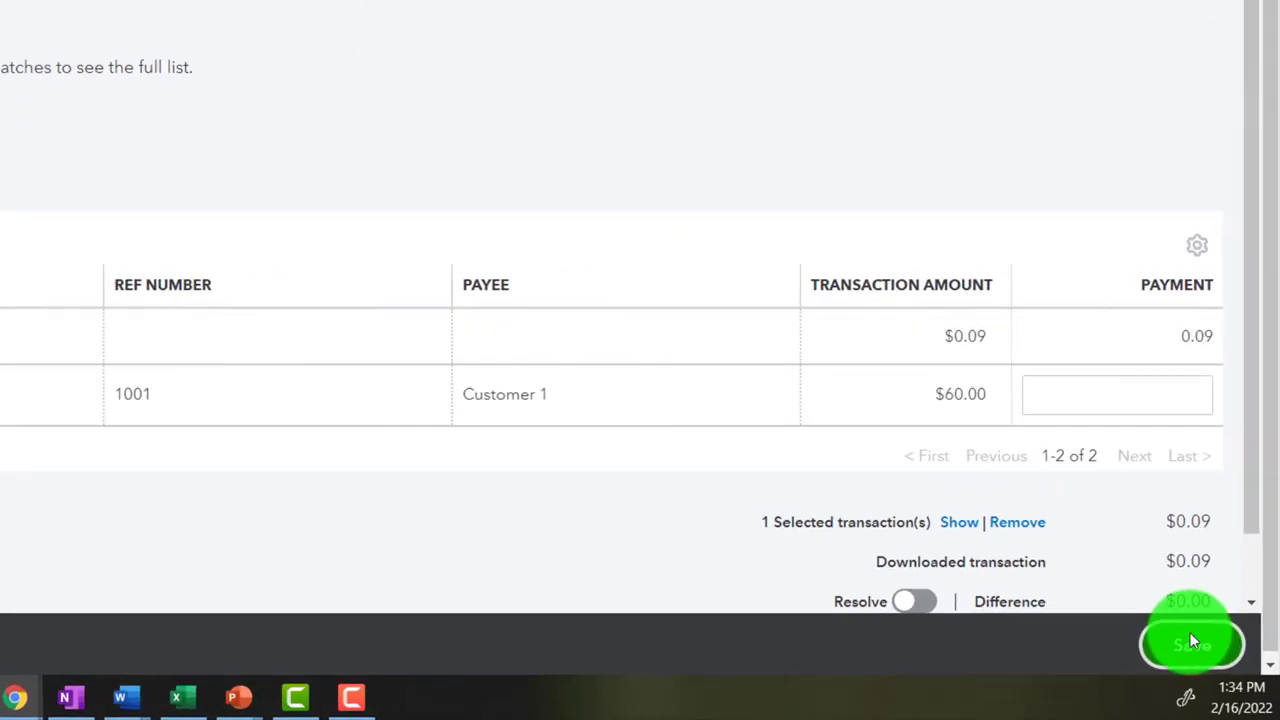
{"action": "left_click", "coordinate": [1210, 663]}
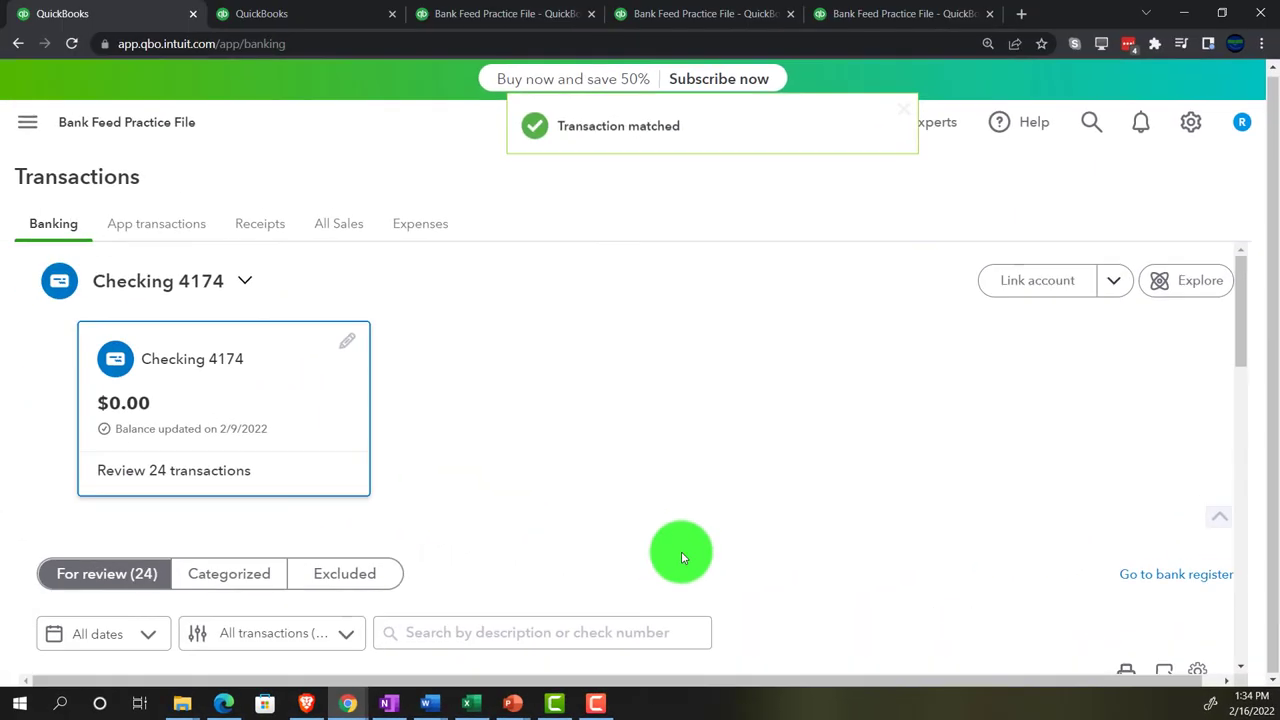
Look through the remaining Checking 4174 bank transactions that are waiting for review.
{"action": "scroll", "coordinate": [681, 551], "scroll_direction": "down", "scroll_amount": 3}
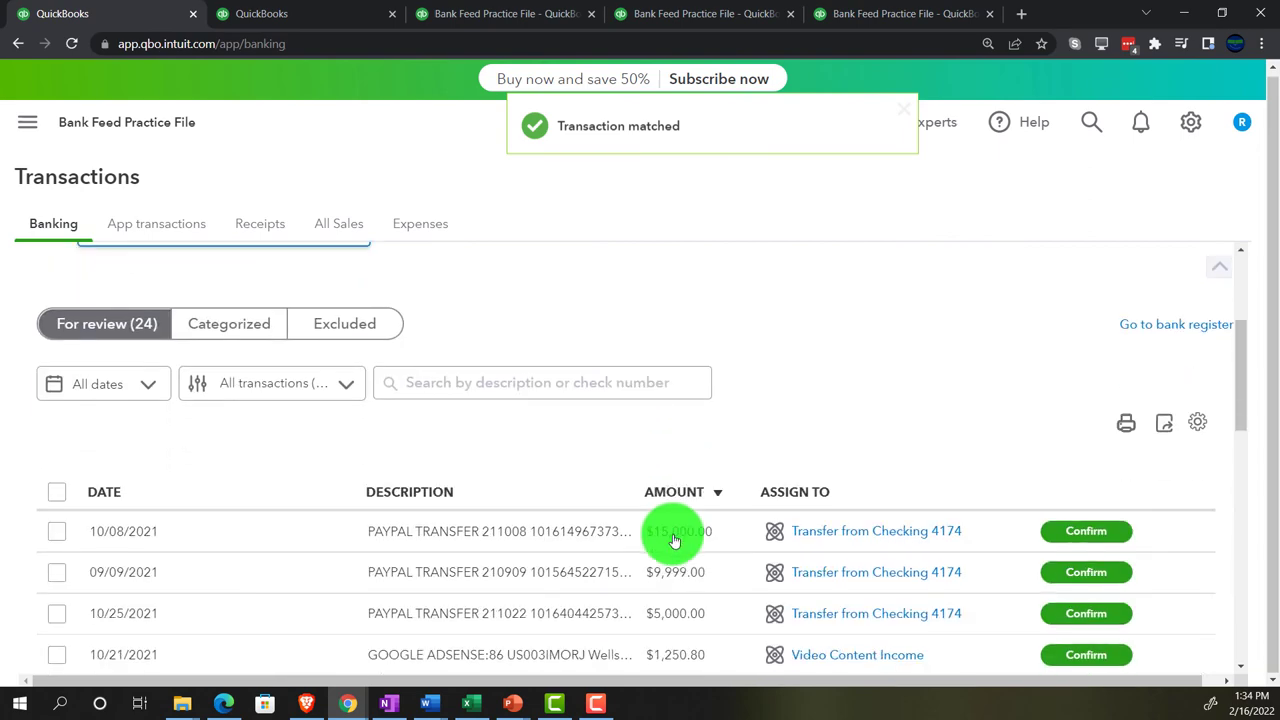
{"action": "scroll", "coordinate": [674, 540], "scroll_direction": "down", "scroll_amount": 3}
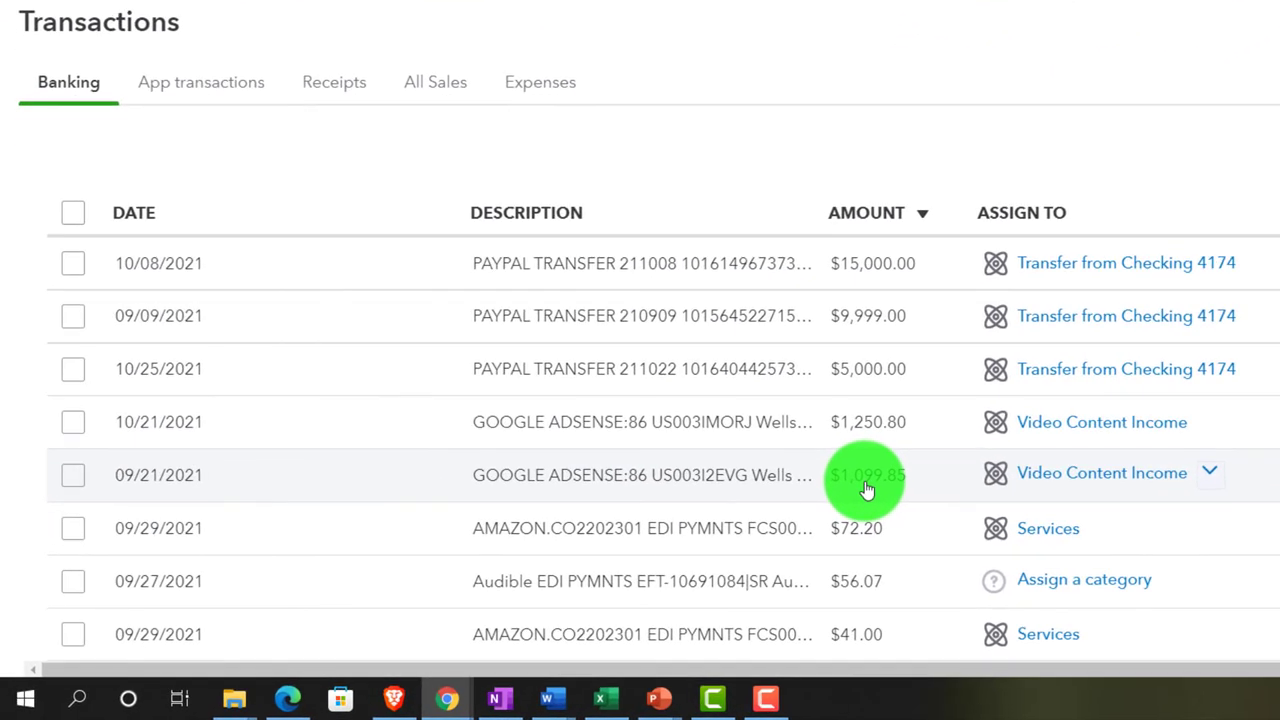